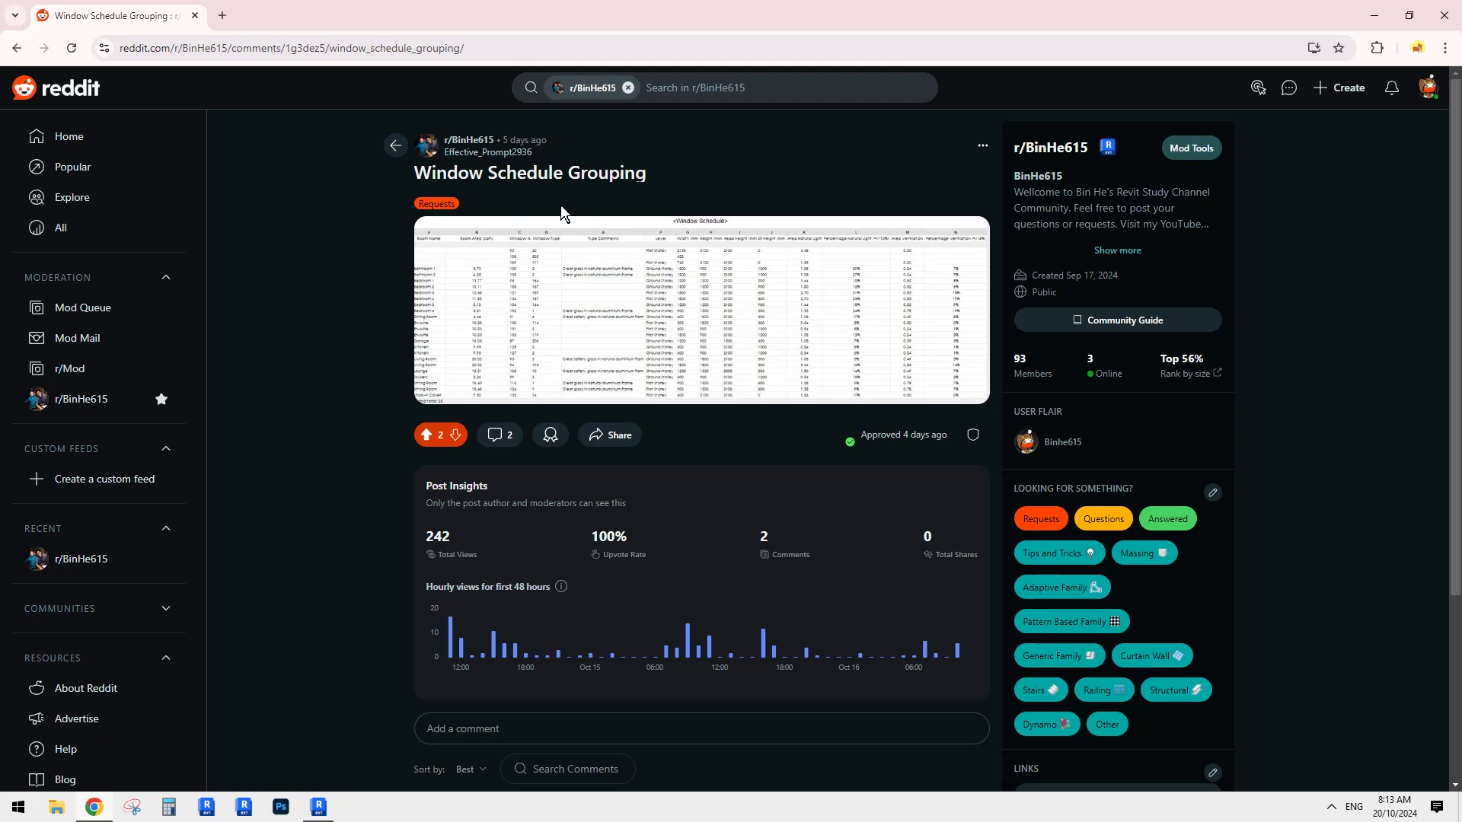
Read the Window Schedule Grouping post and its comments about totalling window areas per room.
scroll(713, 308, "down", 3)
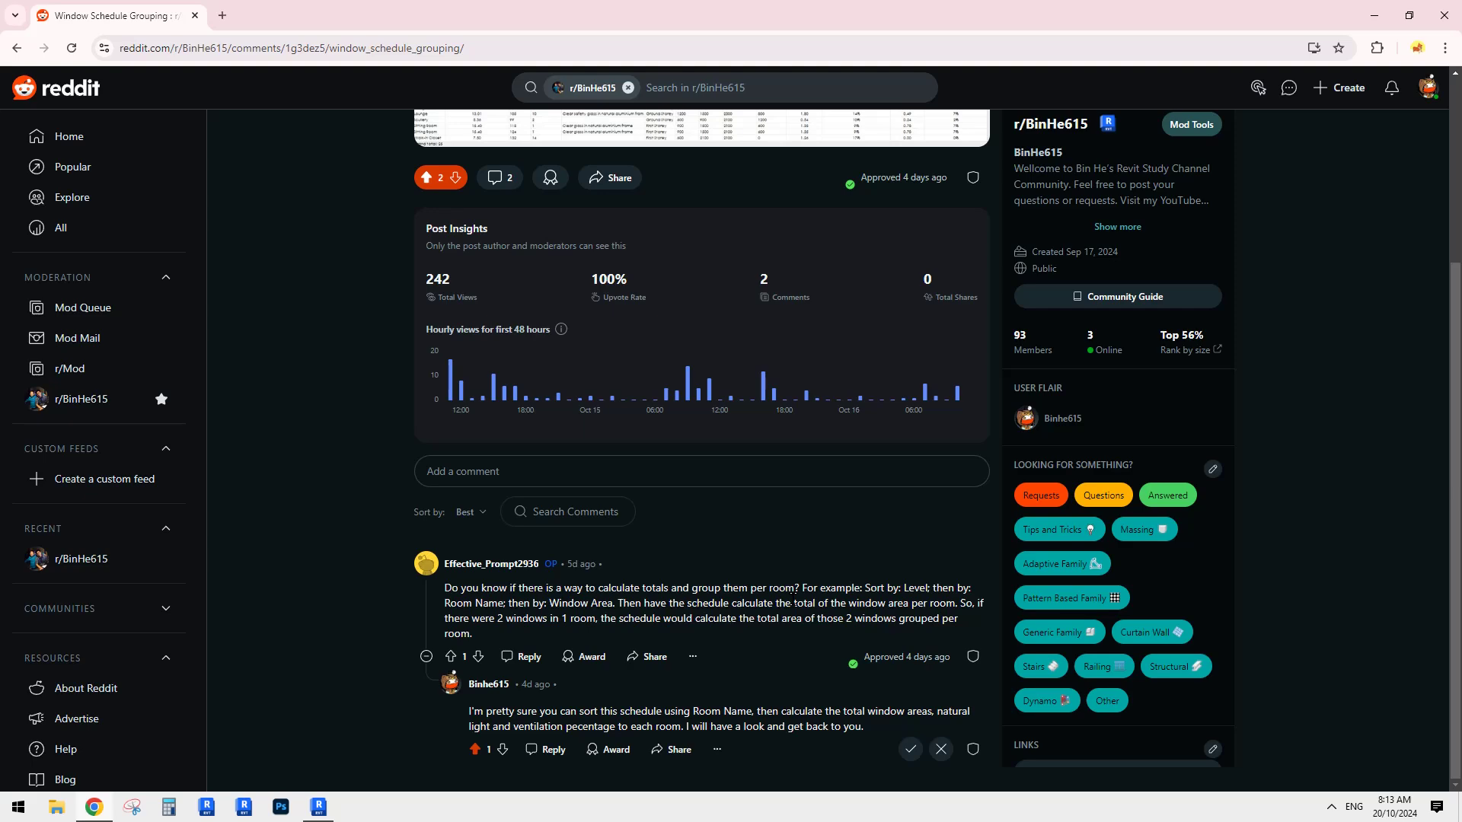
scroll(795, 605, "up", 3)
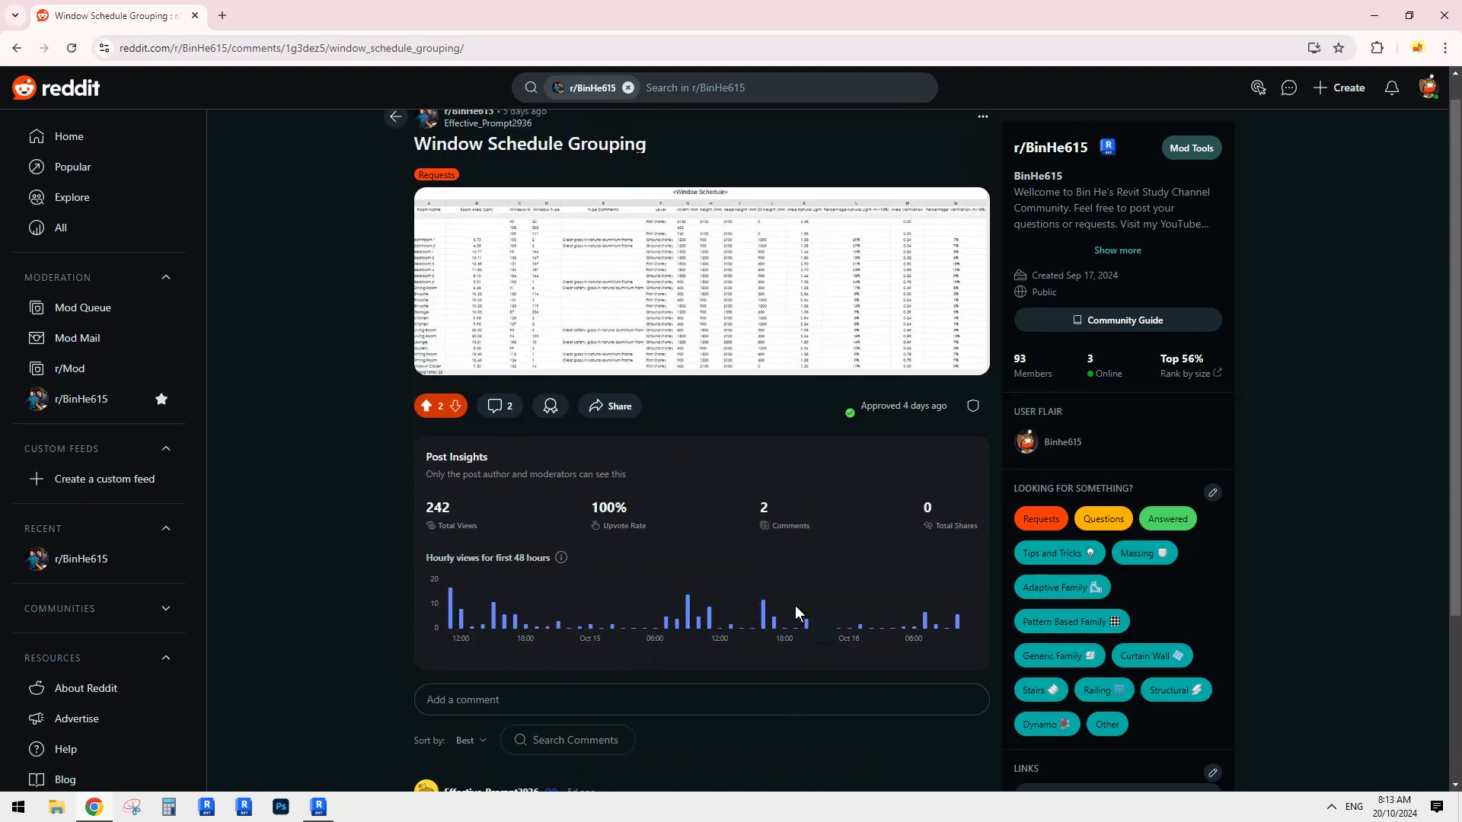
scroll(795, 605, "down", 3)
scroll(794, 605, "up", 2)
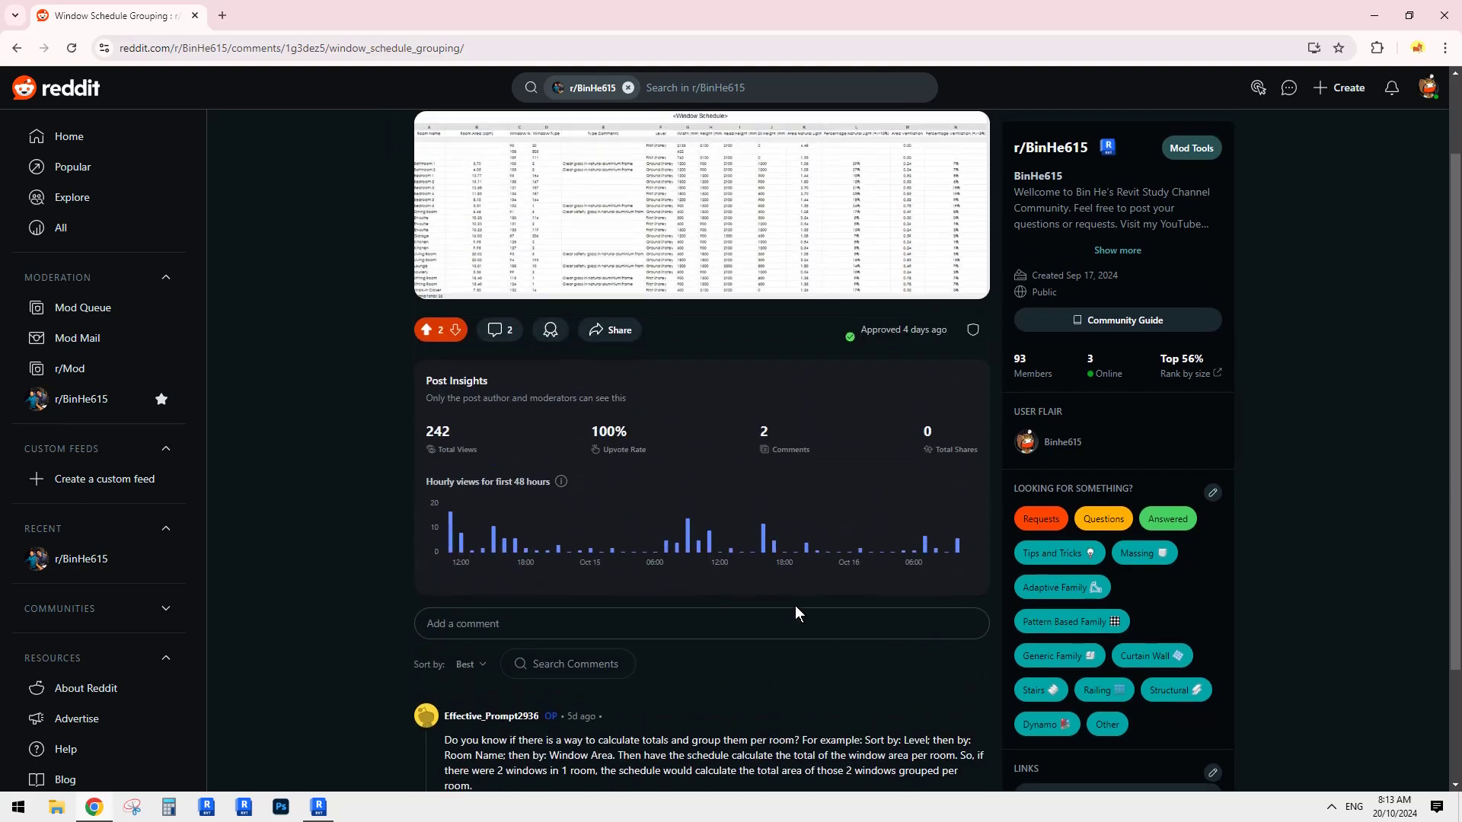
scroll(784, 617, "down", 2)
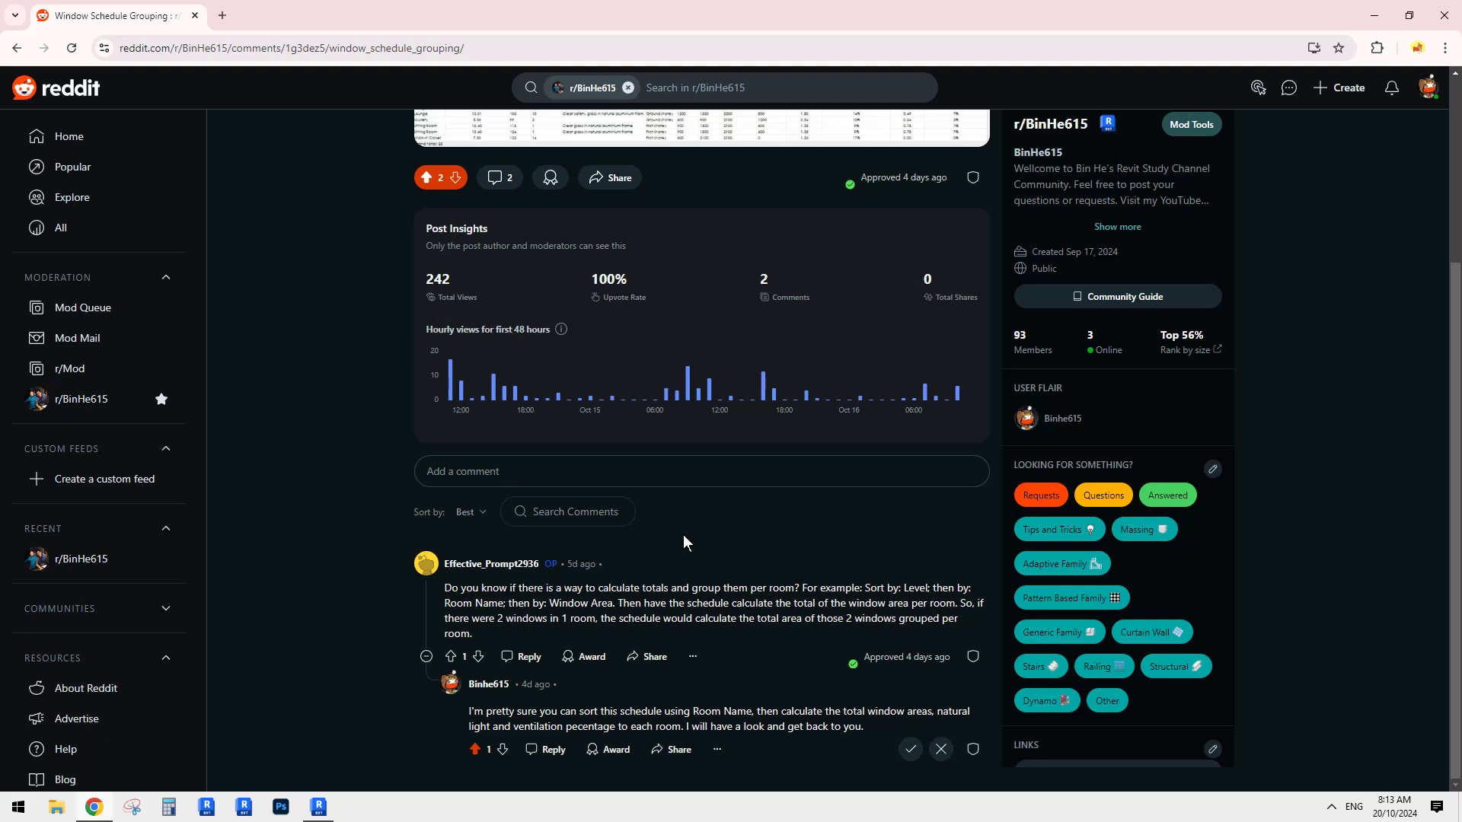
scroll(683, 541, "up", 1)
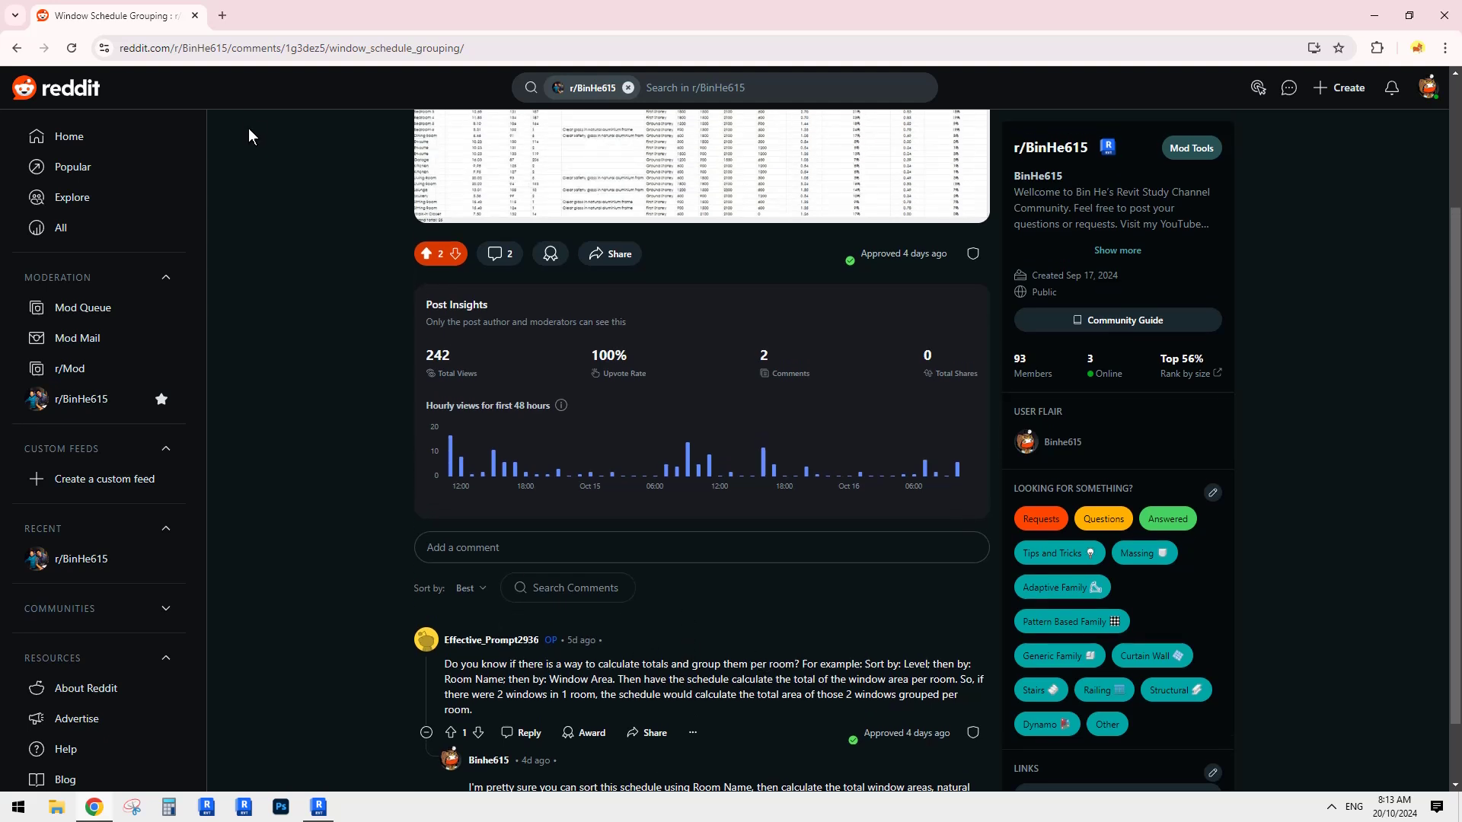
Switch to Revit and create a new project from the Architectural Template.
left_click(318, 808)
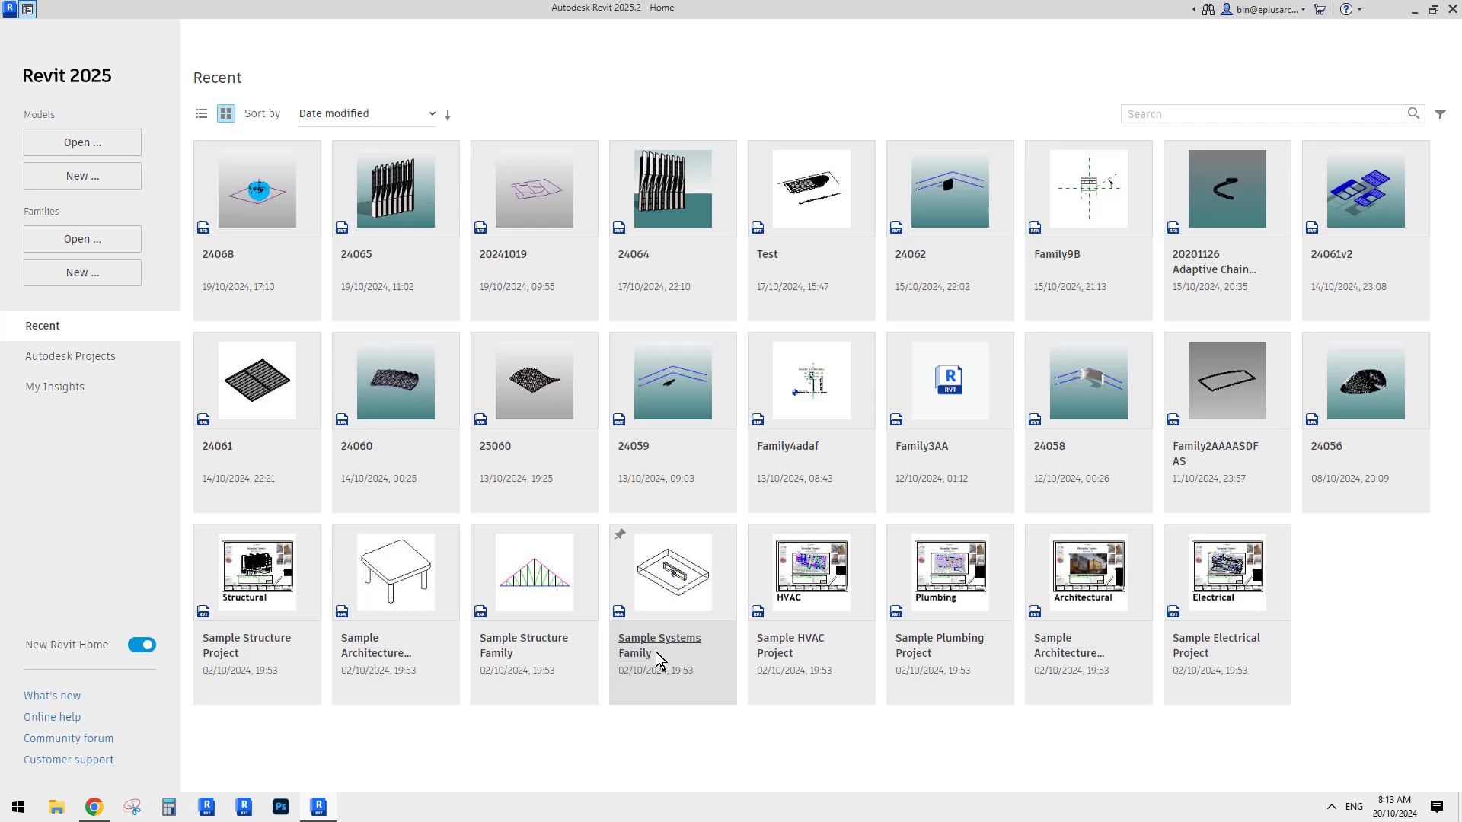
left_click(77, 176)
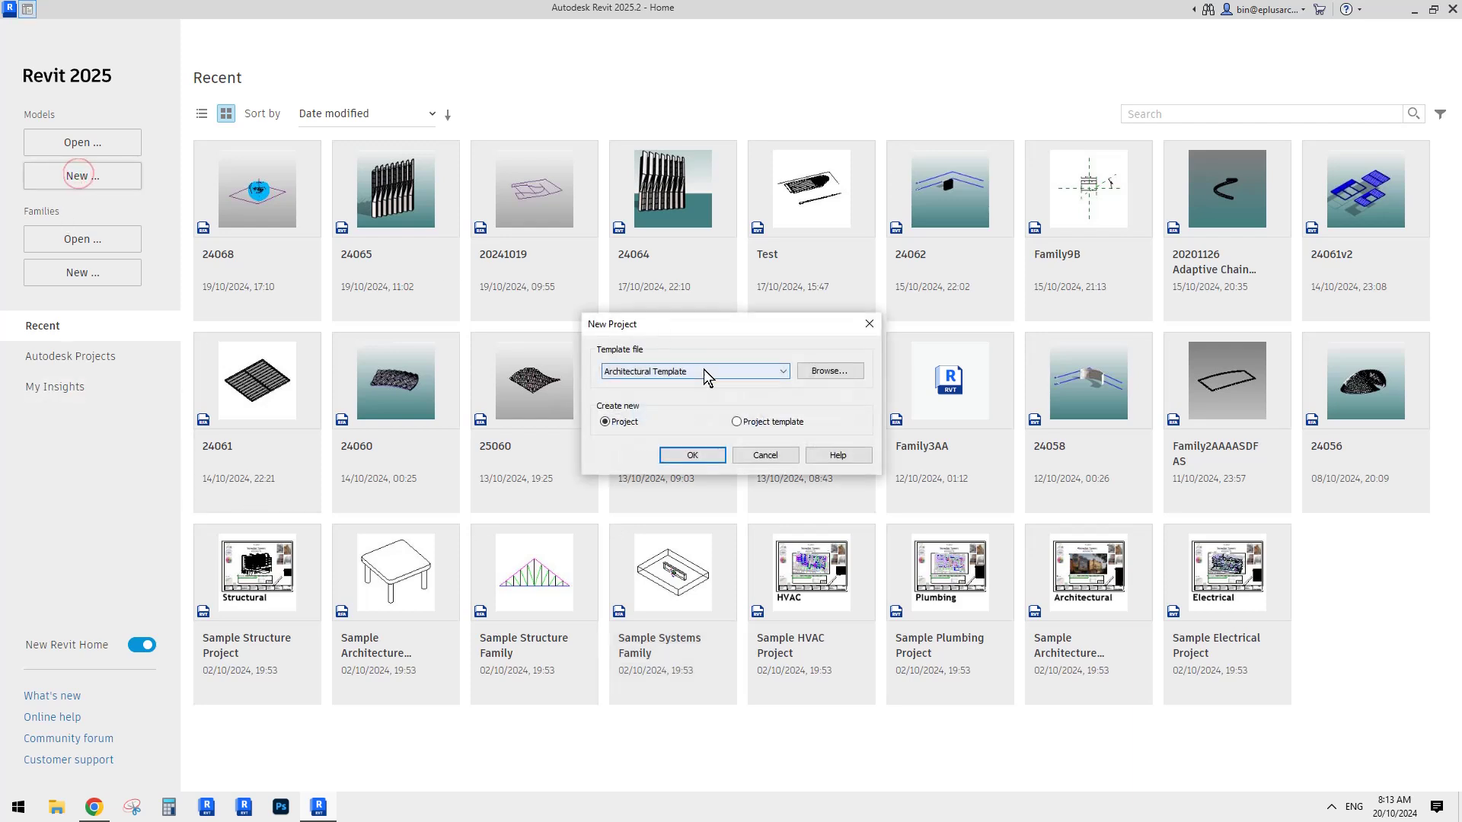
left_click(706, 454)
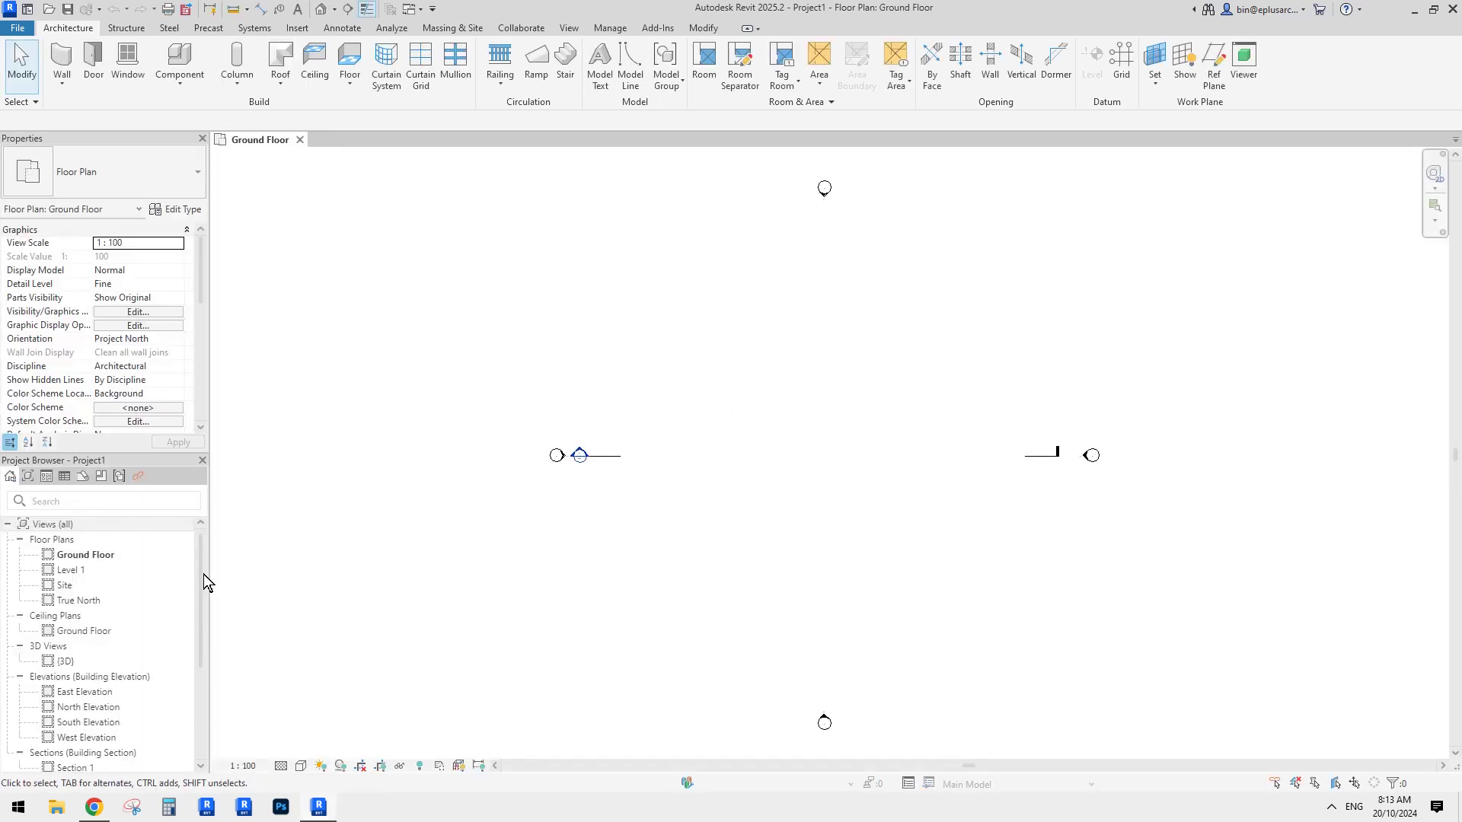
Delete the existing Window Schedule from the project's schedules.
left_click_drag(201, 574, 194, 666)
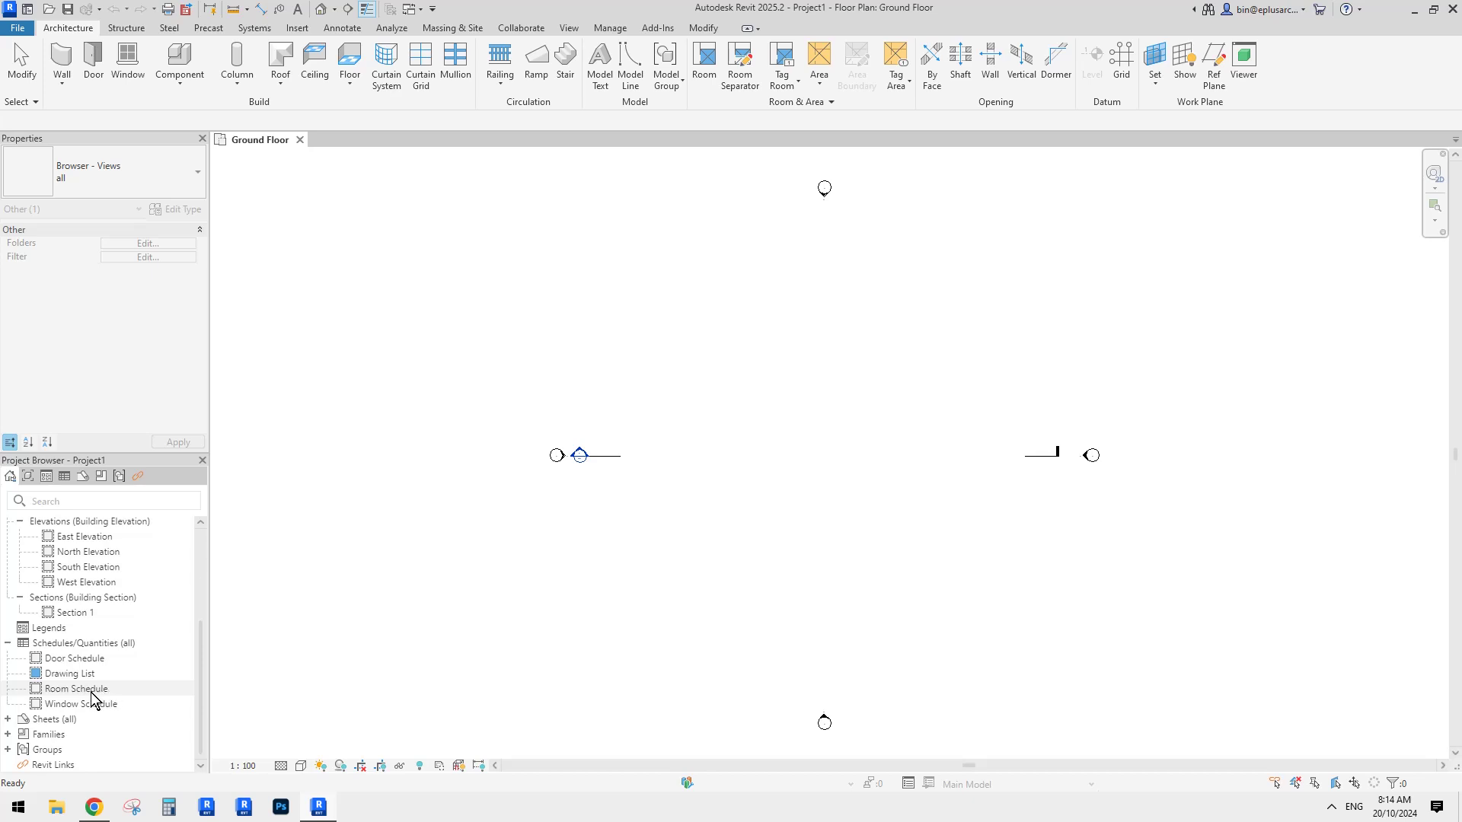
left_click(743, 580)
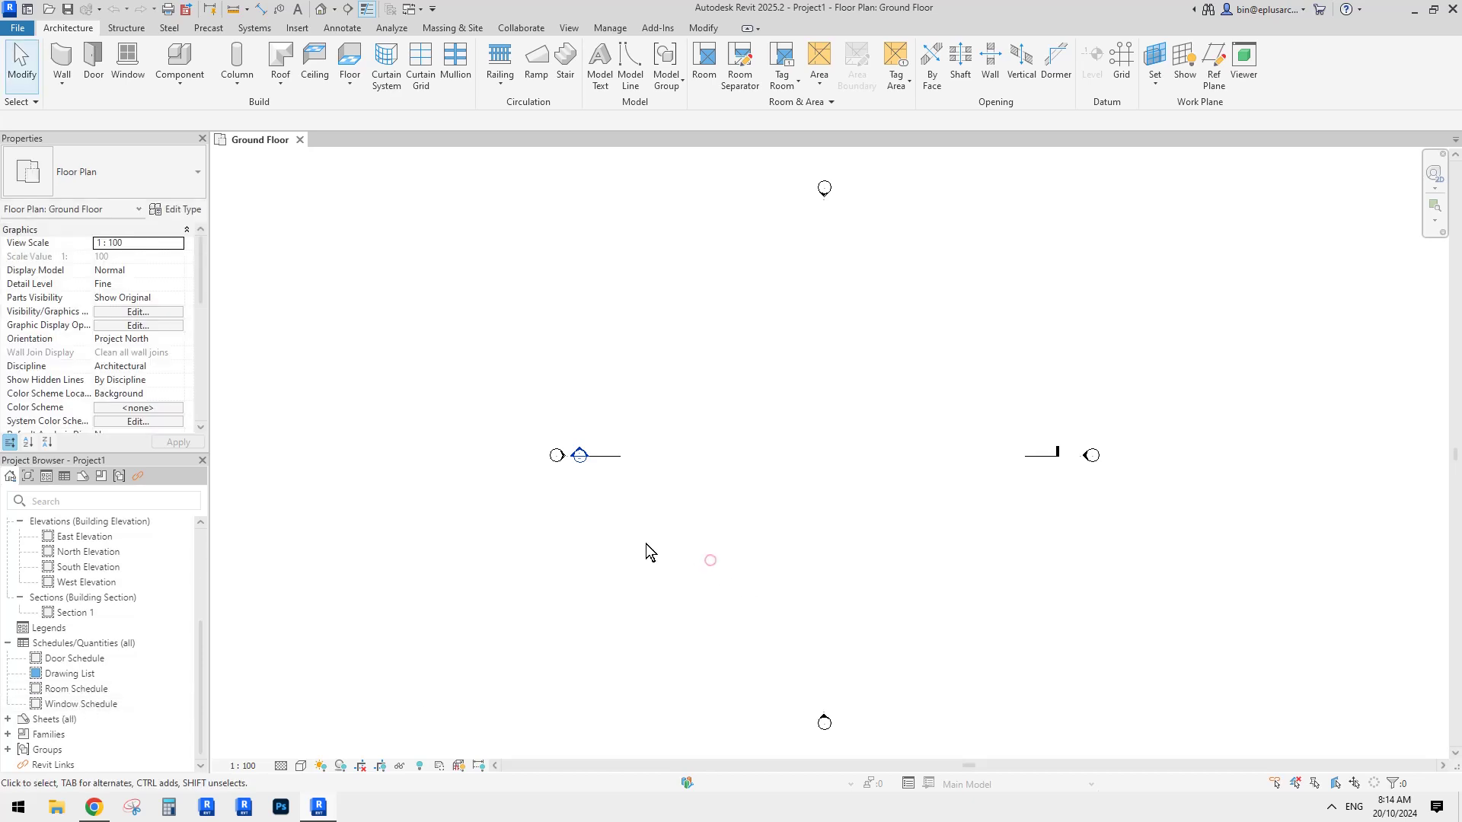
right_click(93, 704)
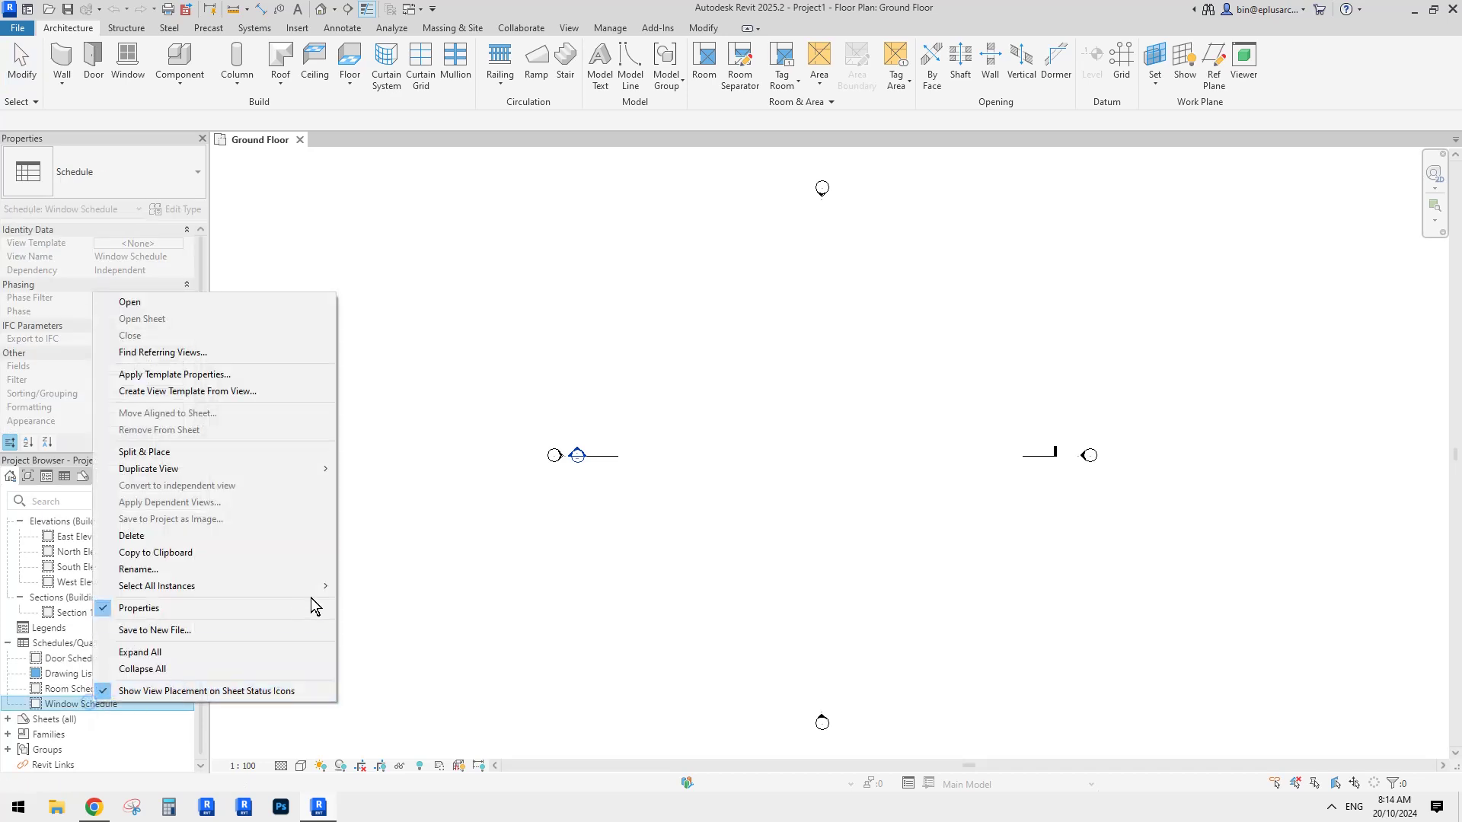
left_click(182, 538)
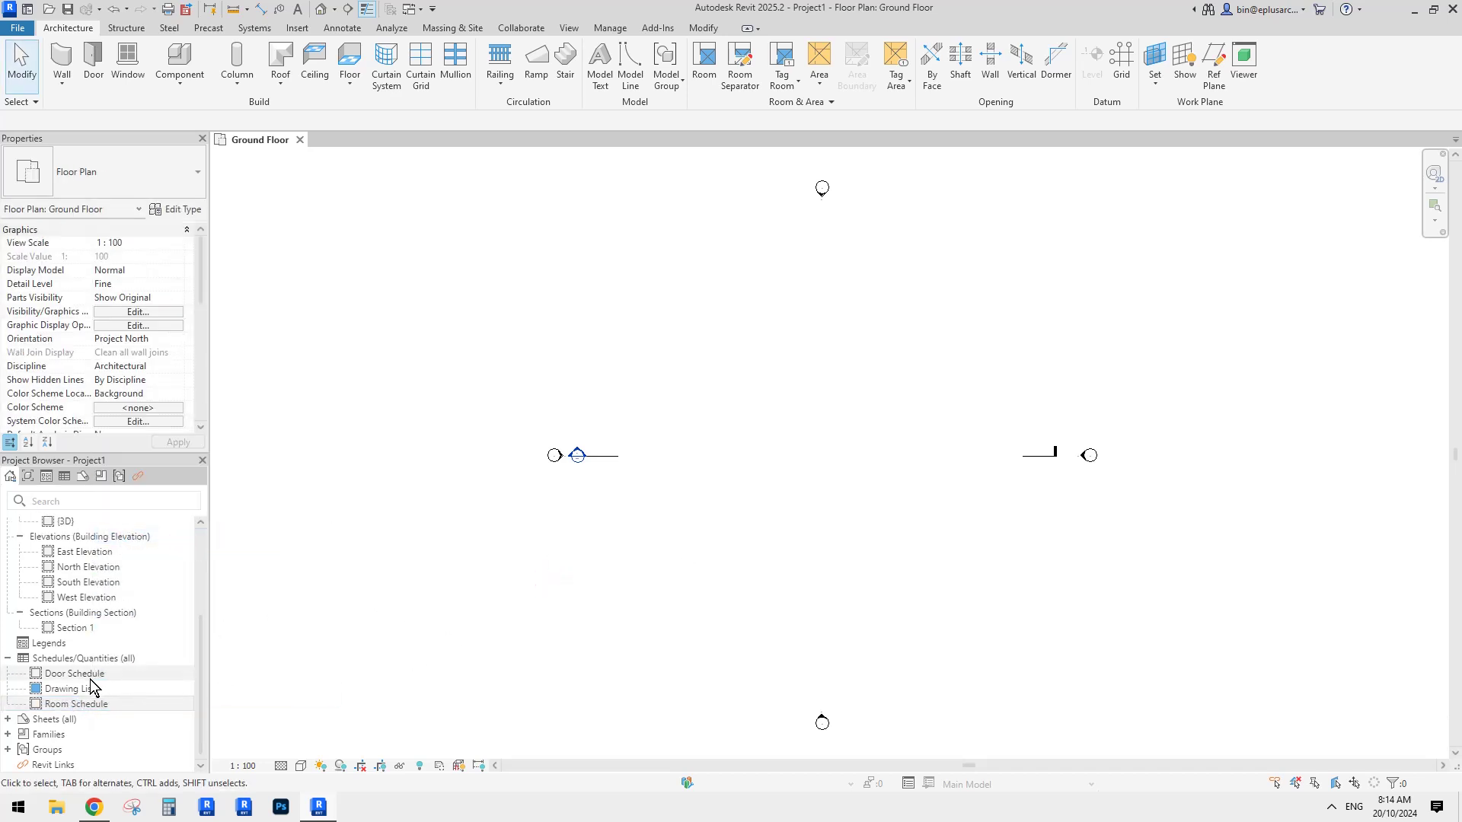
left_click(455, 613)
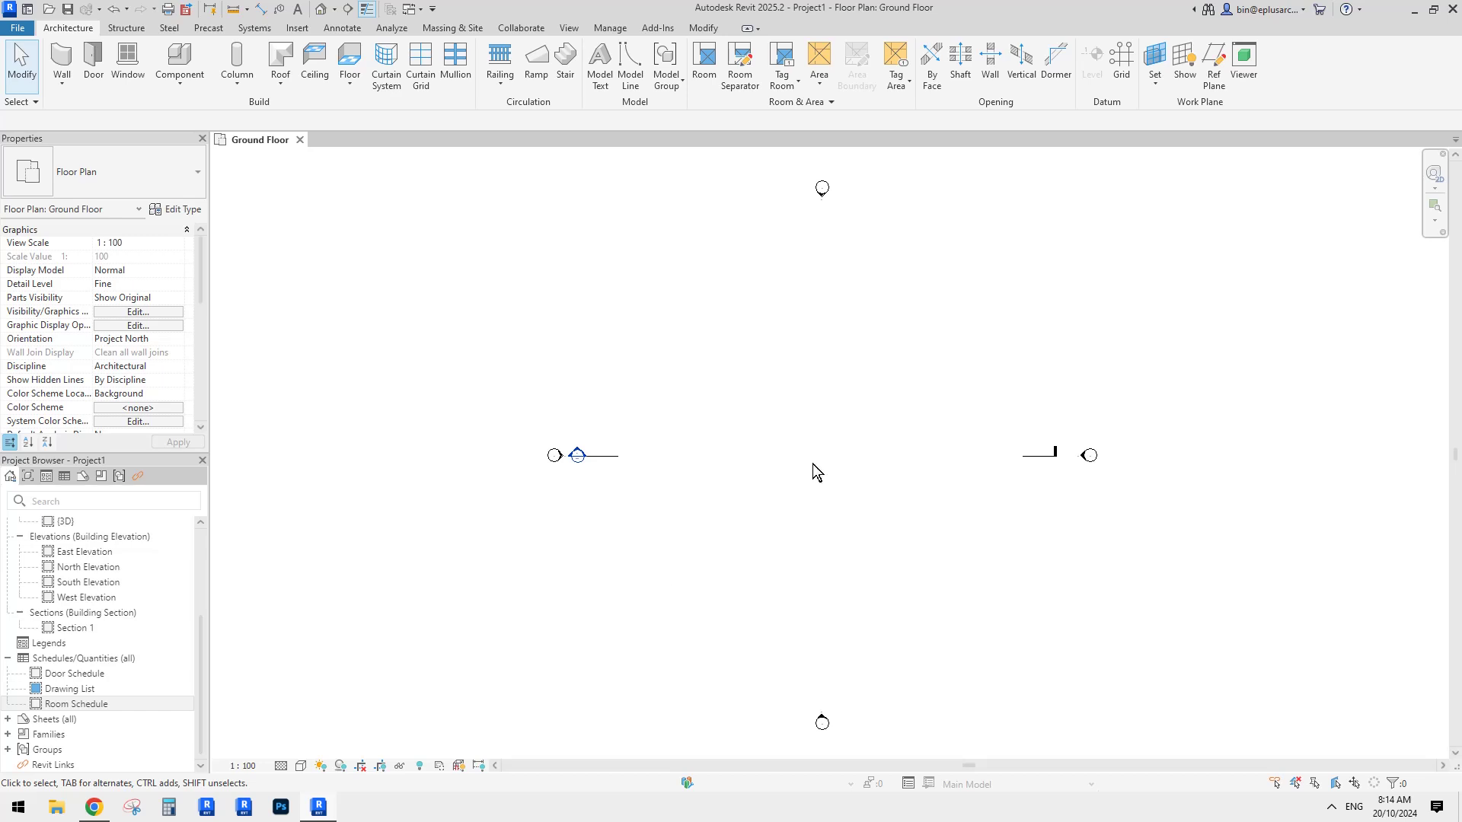
Draw a rectangular enclosure of Double brick - 270 walls, 4000 mm high, in the middle of the Ground Floor plan.
scroll(812, 456, "up", 1)
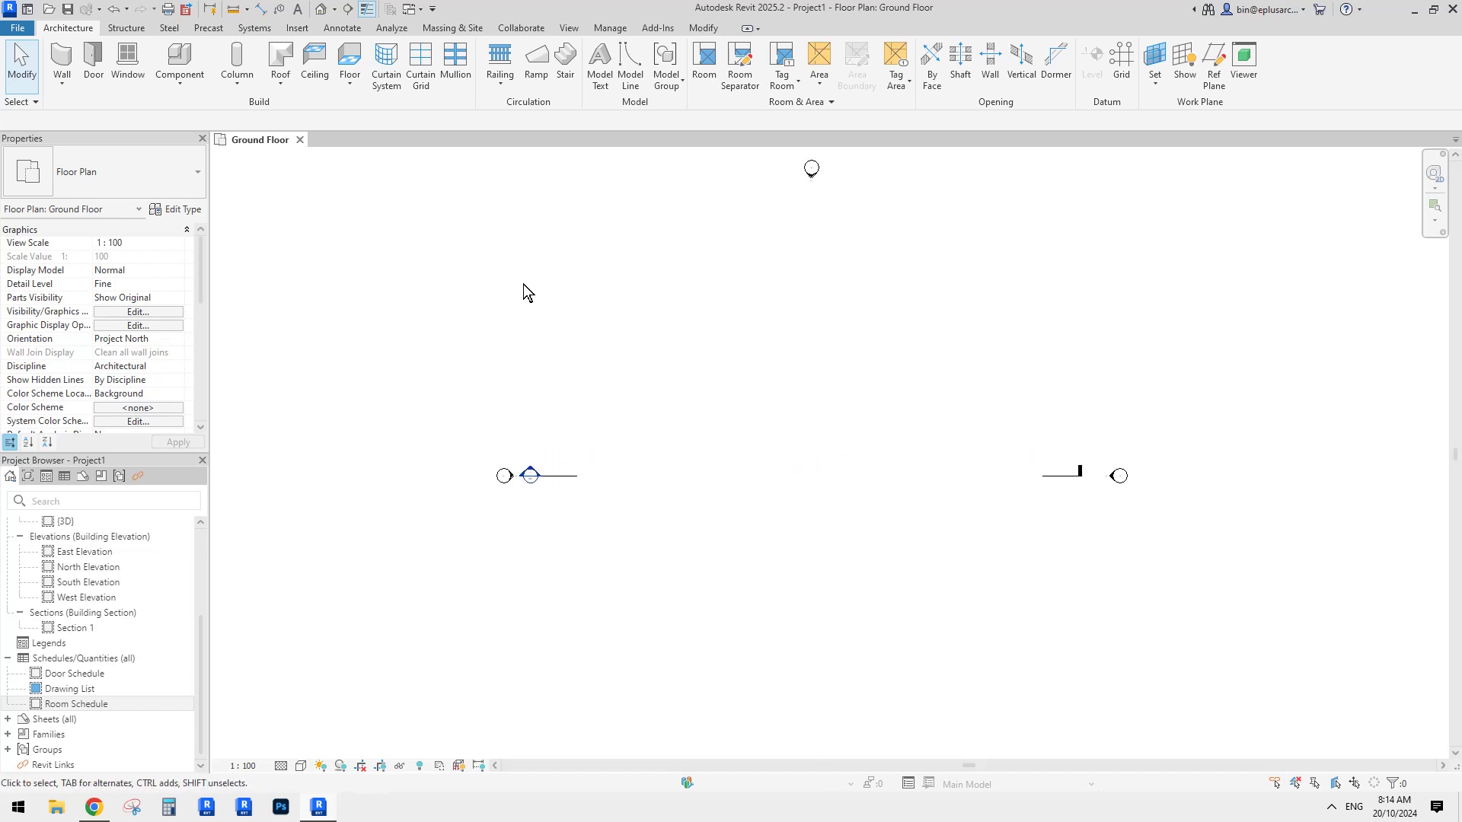
middle_click_drag(708, 450, 708, 441)
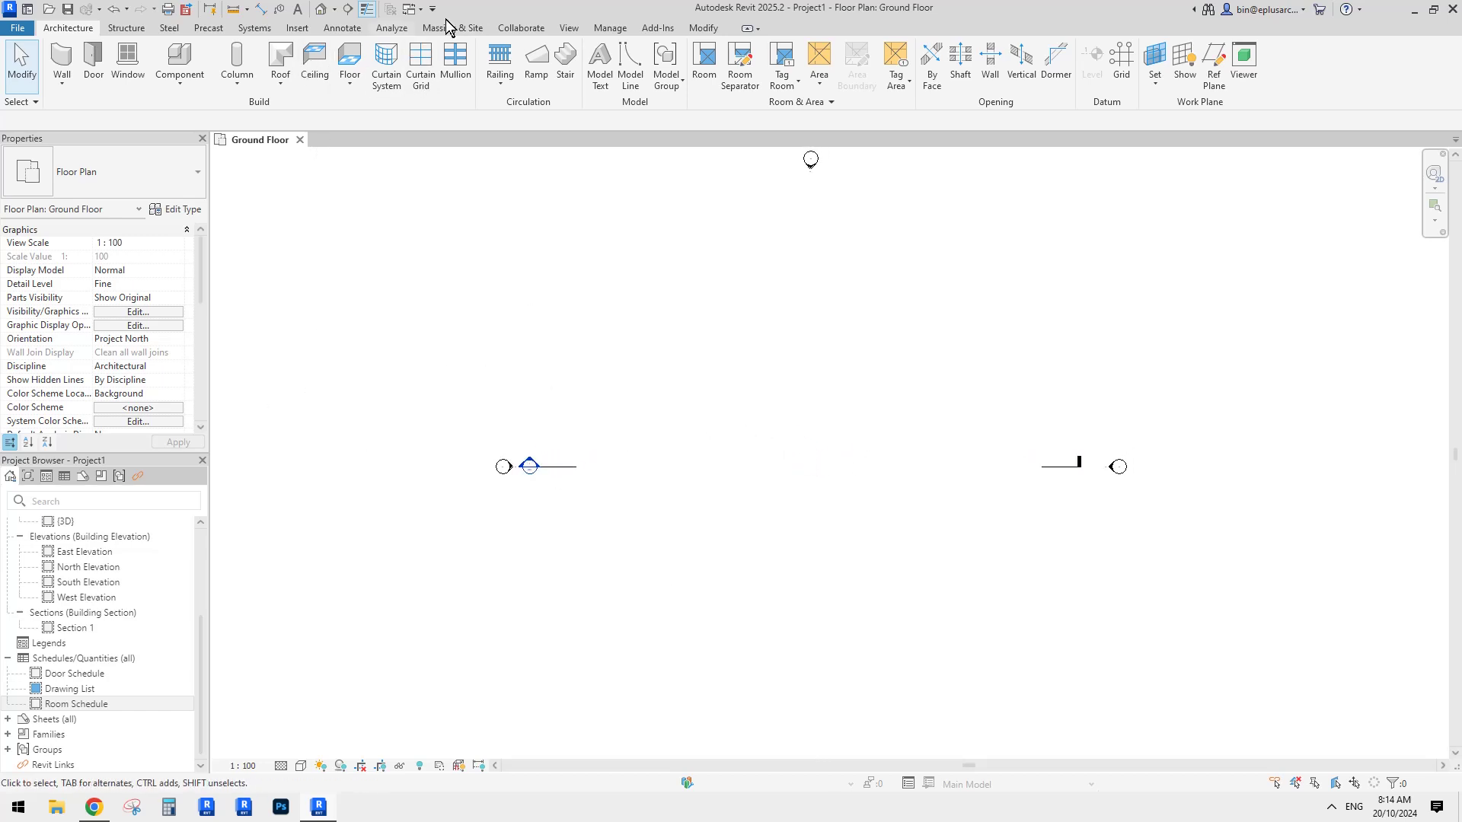
left_click(568, 28)
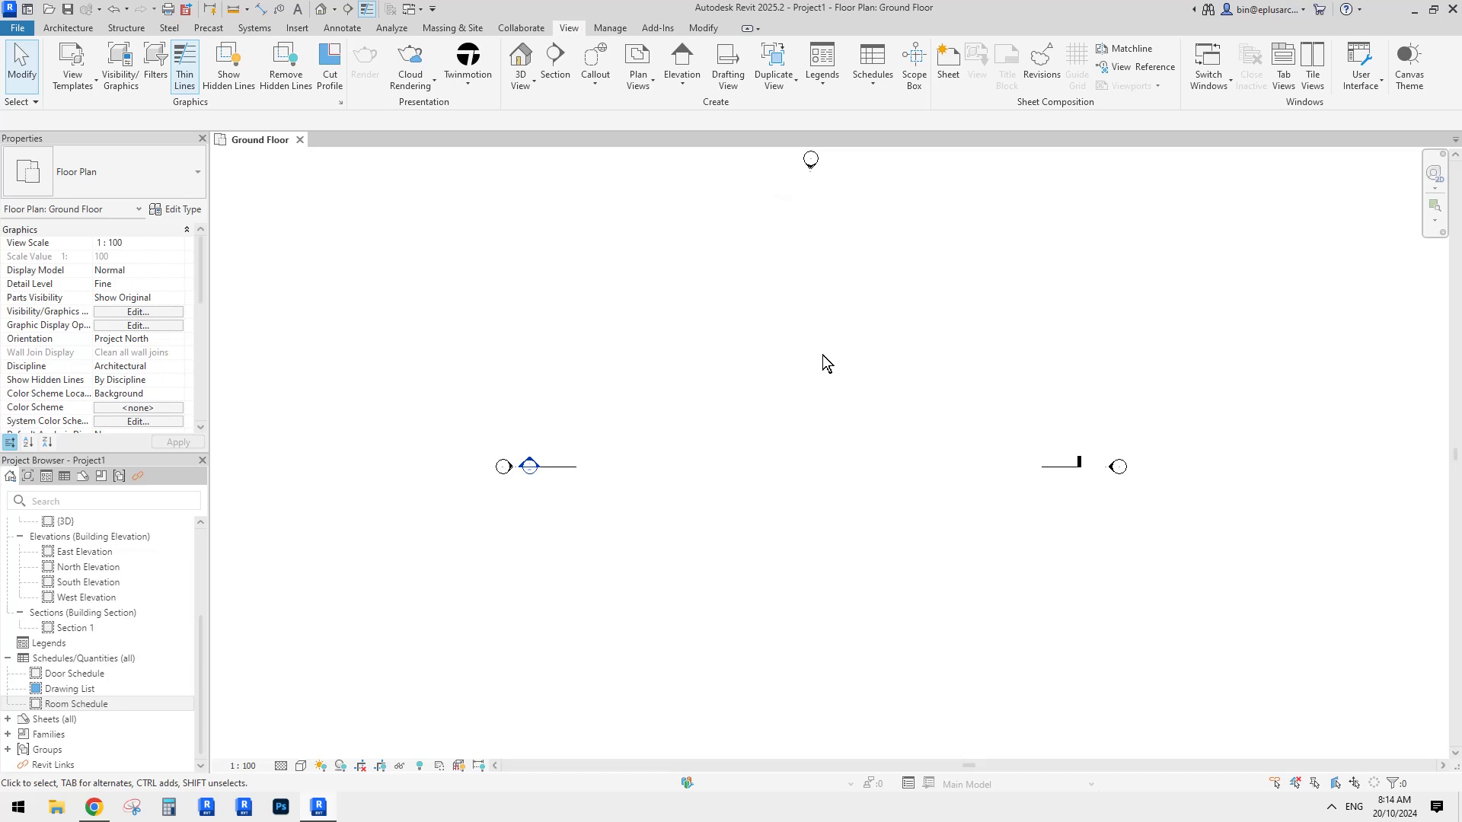
key("w")
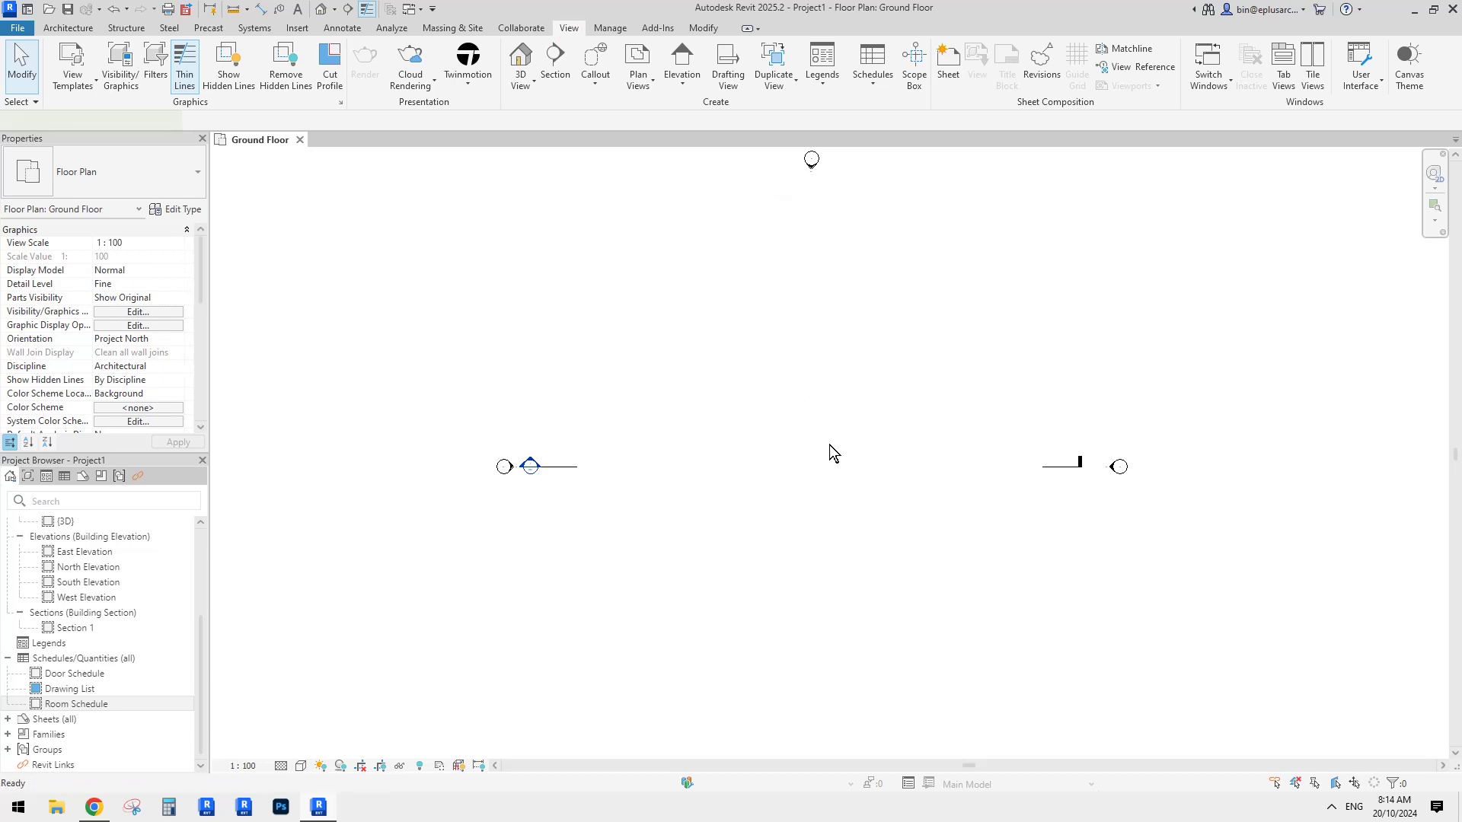
key("a")
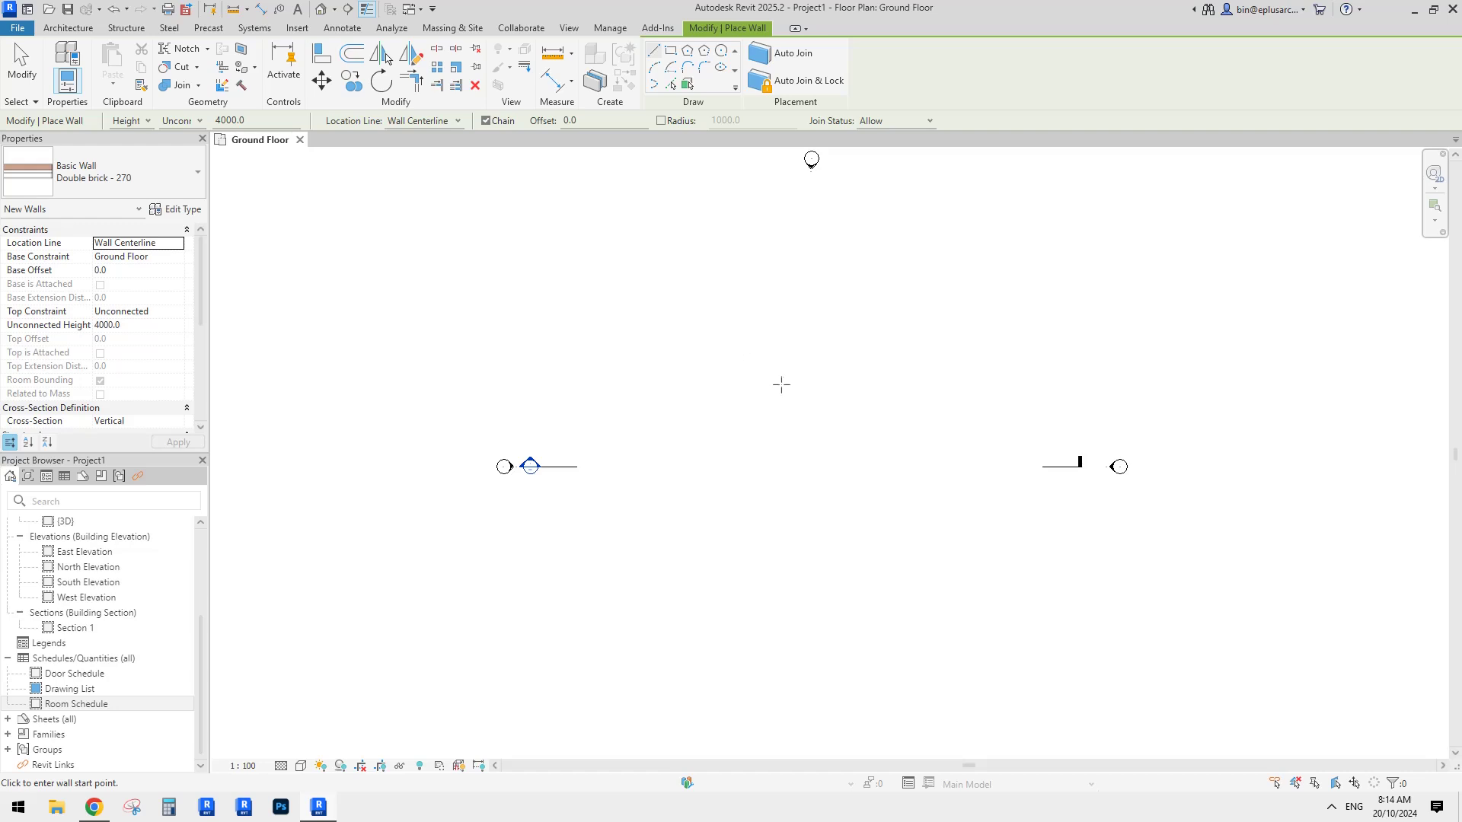
left_click(670, 51)
left_click(737, 403)
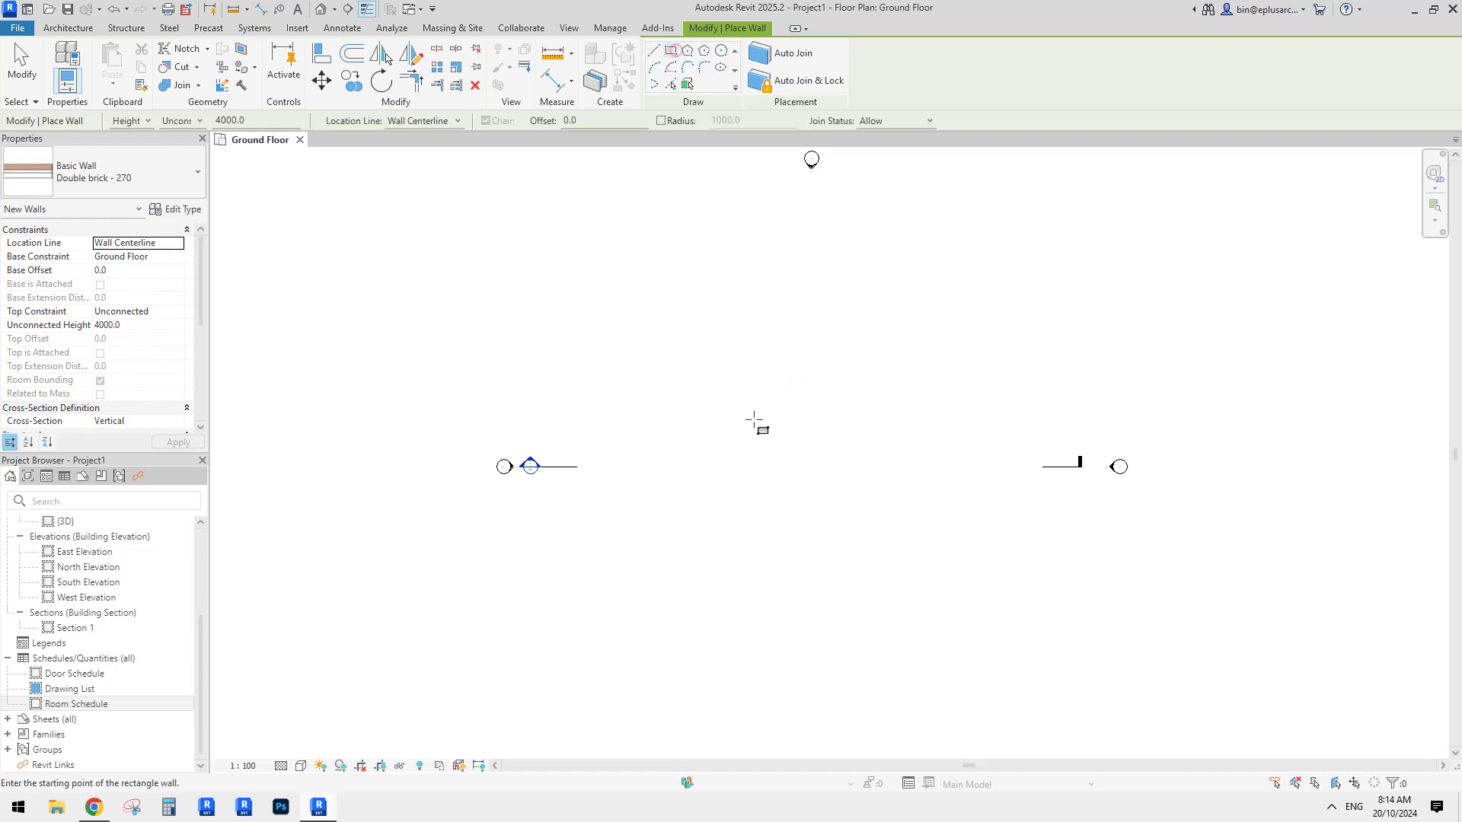
left_click(849, 474)
key("Escape")
Draw a dividing wall from the north wall to the south wall, about 4200 mm from the west wall's inner face.
scroll(808, 428, "up", 5)
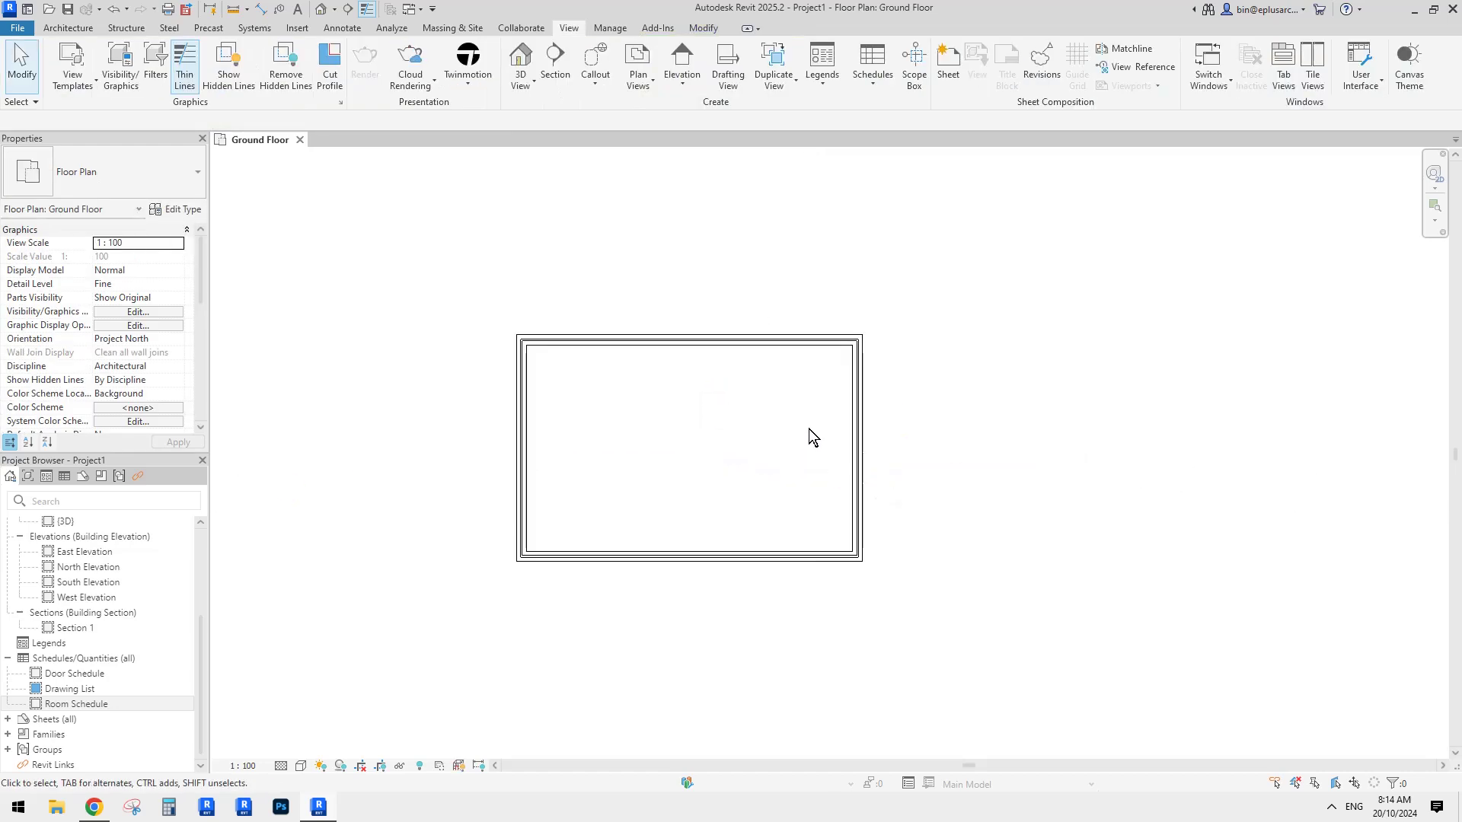
key("w")
key("a")
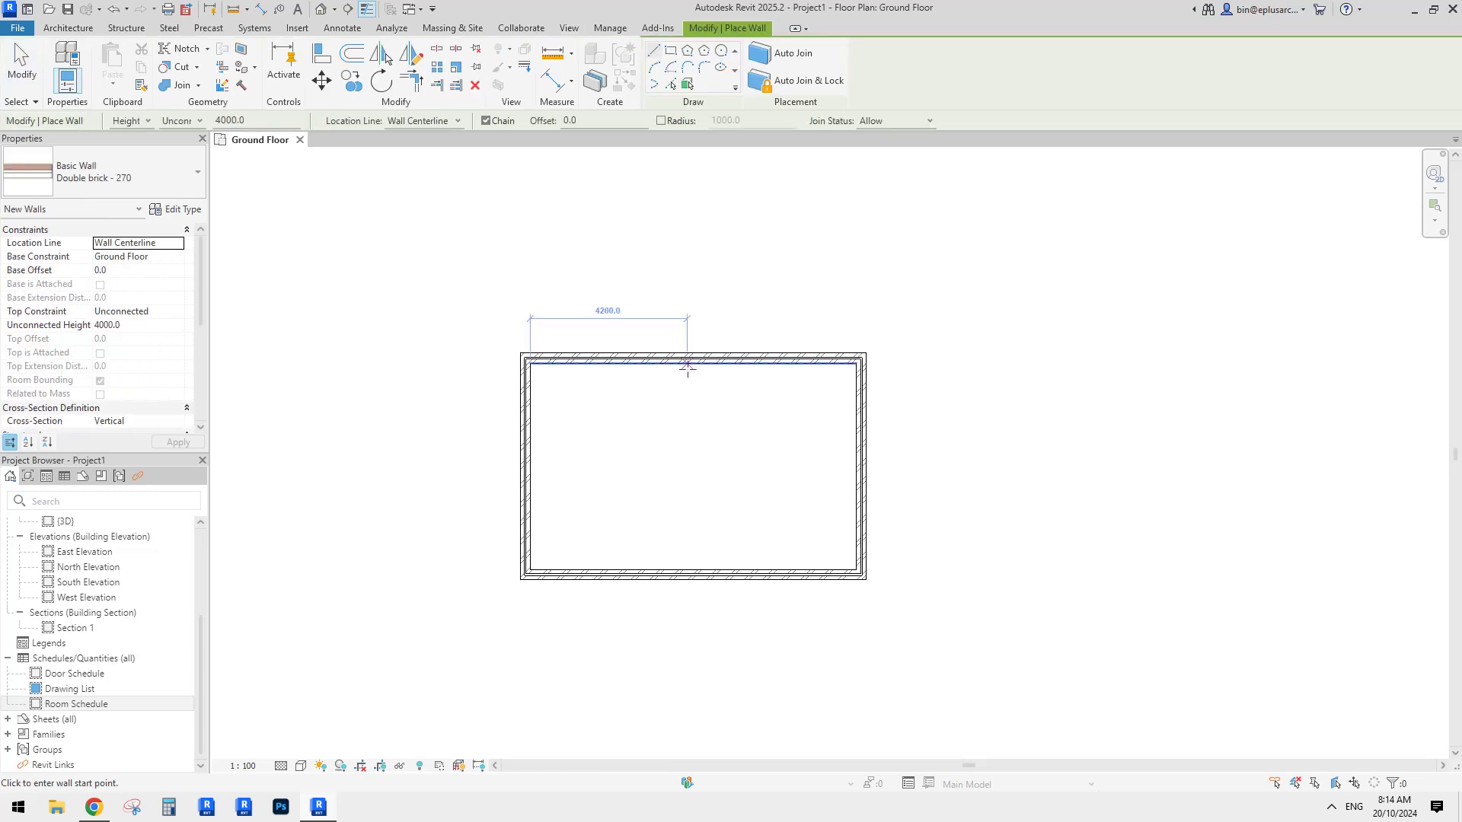
left_click(687, 364)
left_click(687, 572)
key("Escape")
key("Escape")
Place a tagged room in each of the two enclosed spaces.
scroll(842, 470, "up", 3)
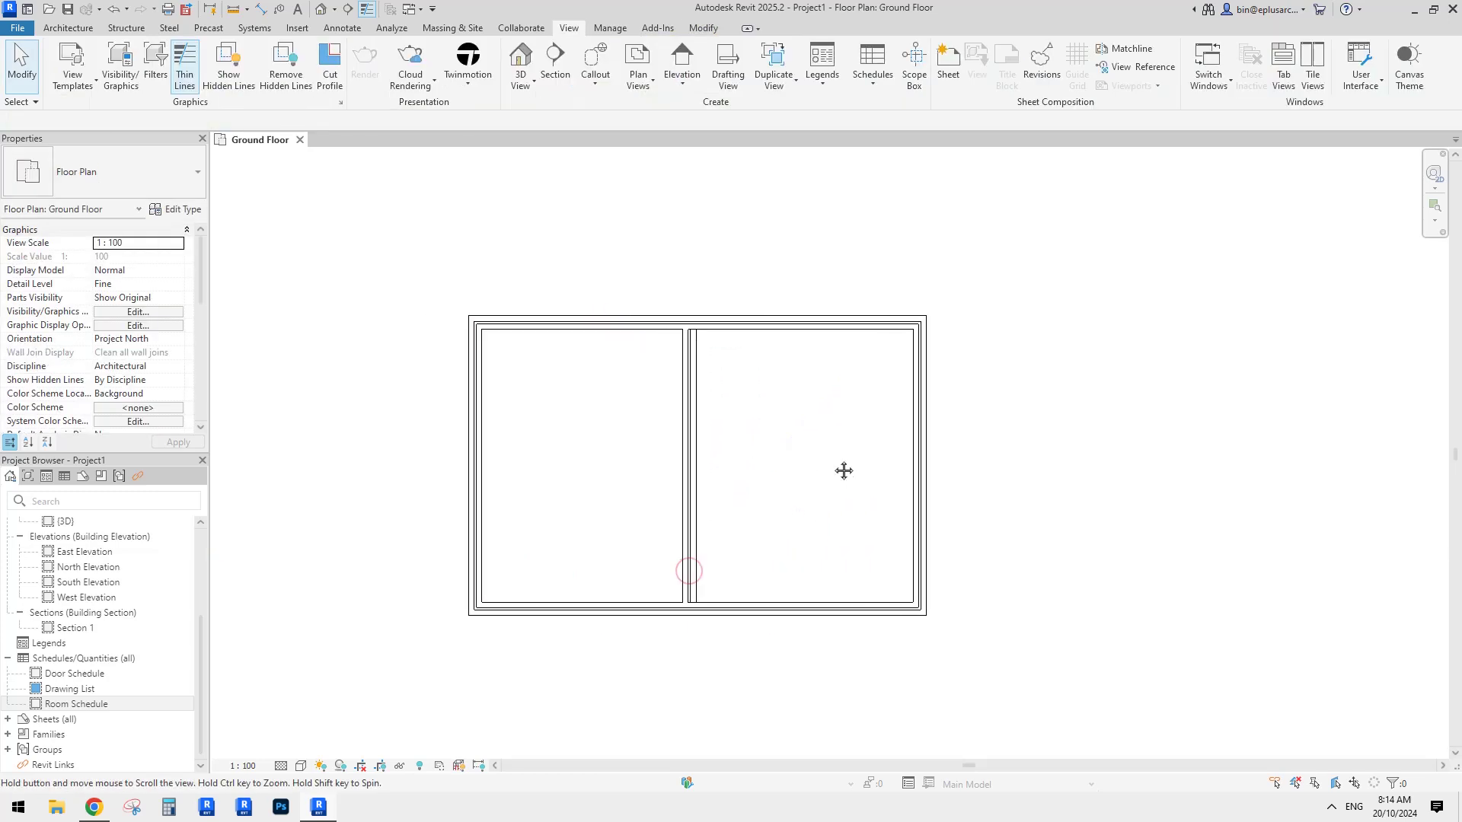
key("r")
key("m")
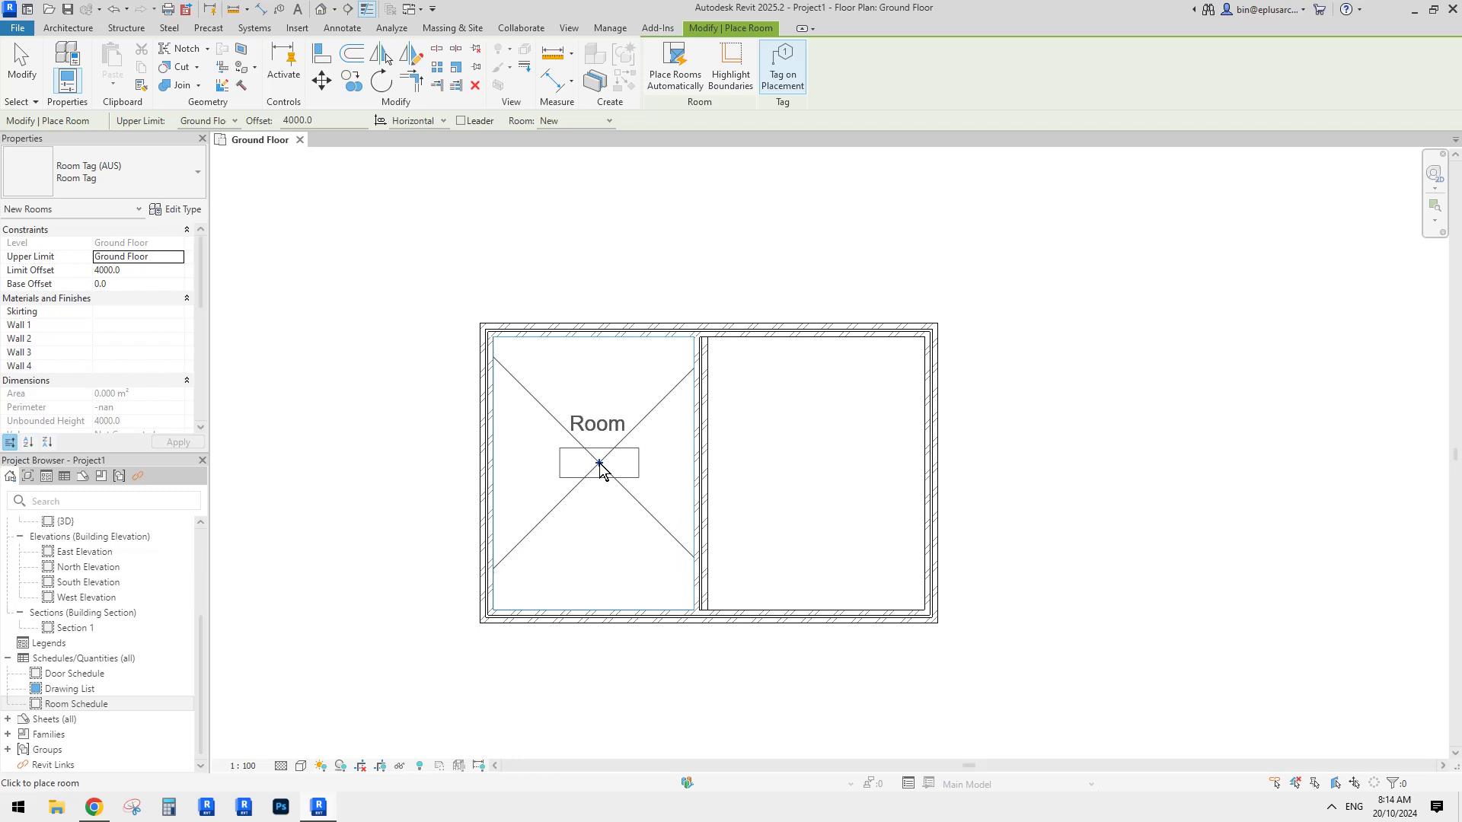
left_click(597, 466)
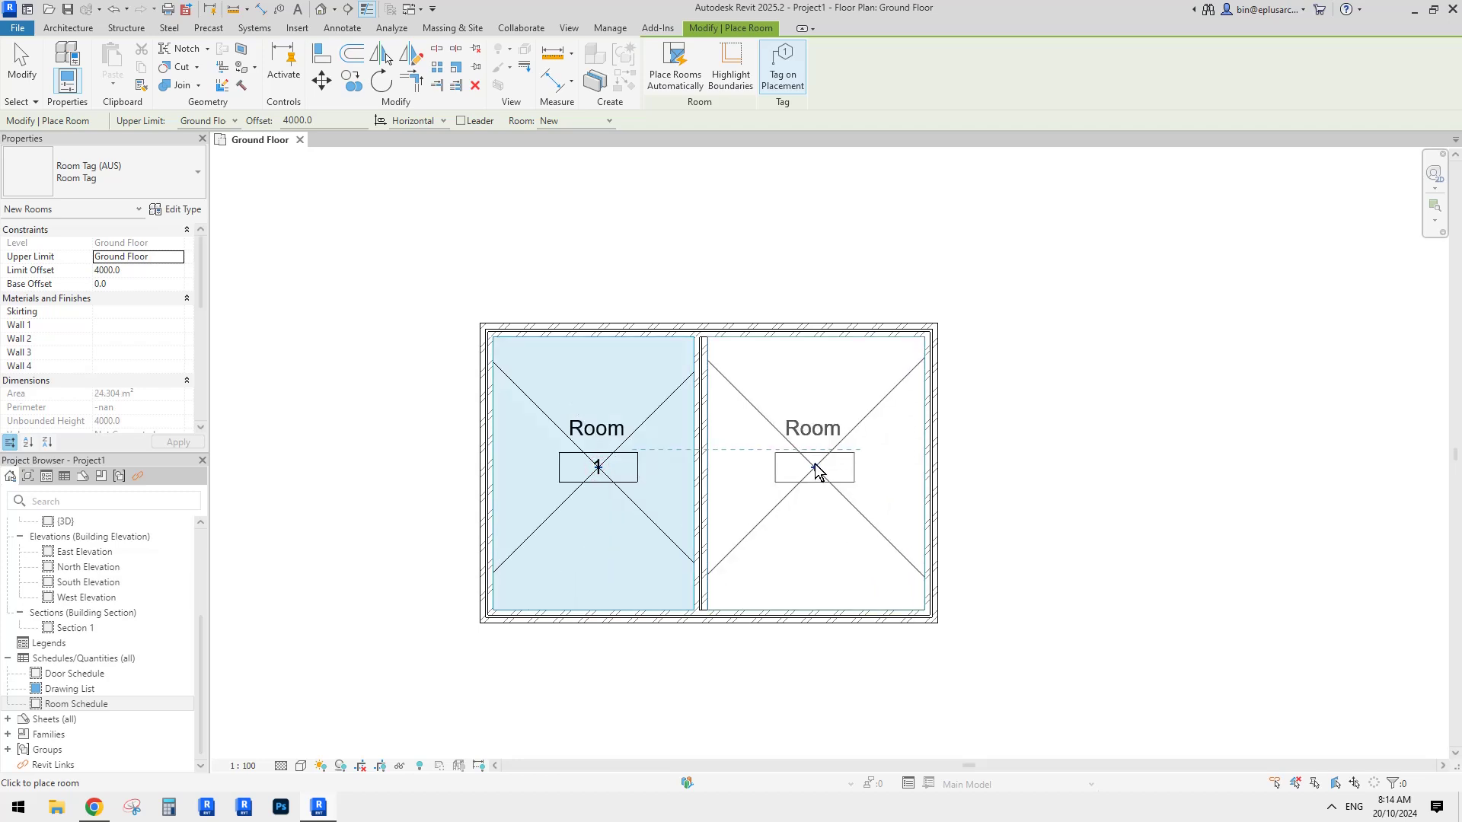
left_click(815, 467)
key("Escape")
key("Escape")
Rename the west room as Room 1 and the east room as Room 2.
left_click(621, 431)
left_click(620, 431)
type("1")
key("Return")
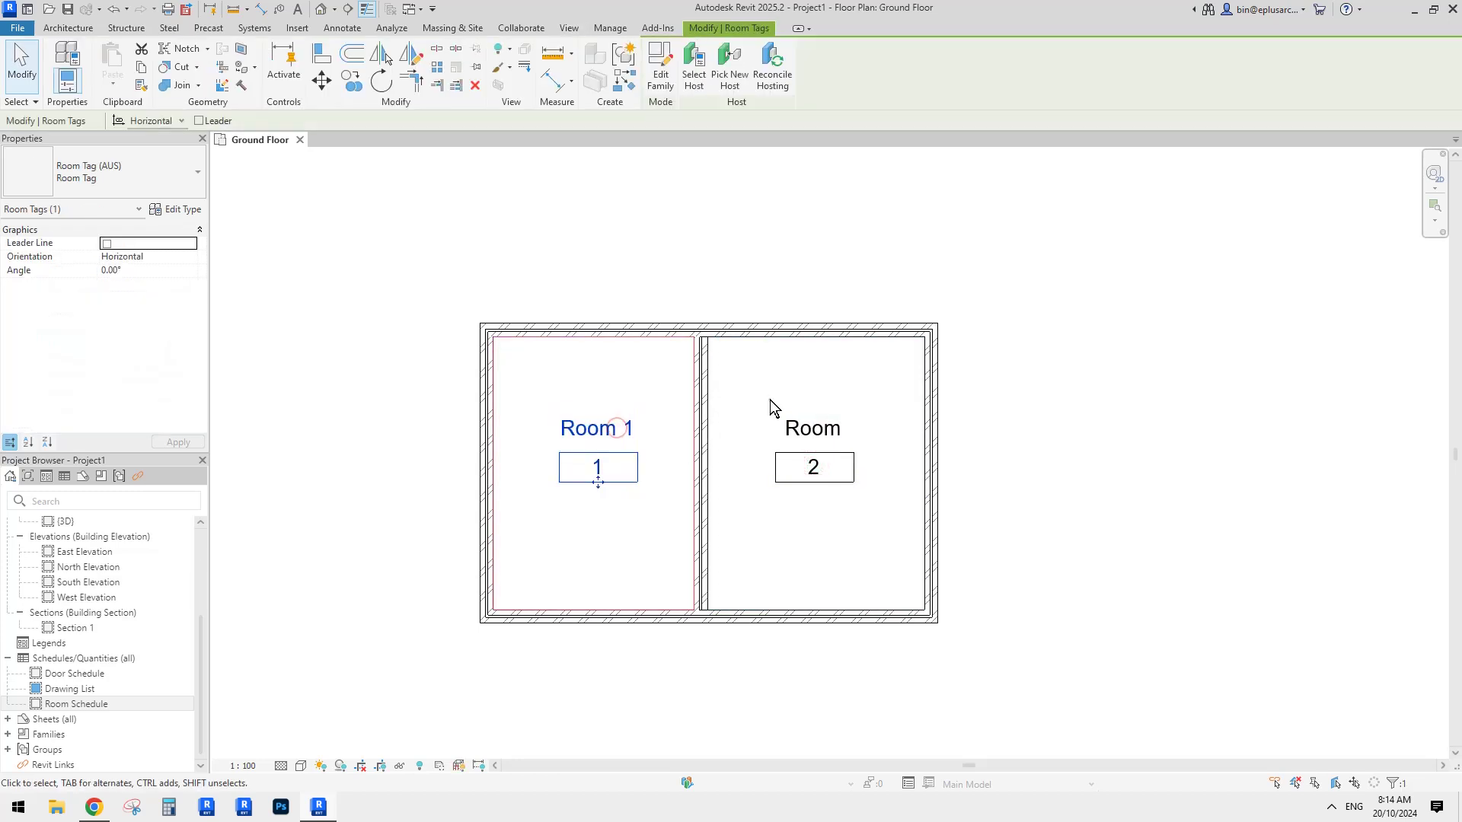
left_click(813, 428)
left_click(829, 431)
type("2")
left_click(948, 411)
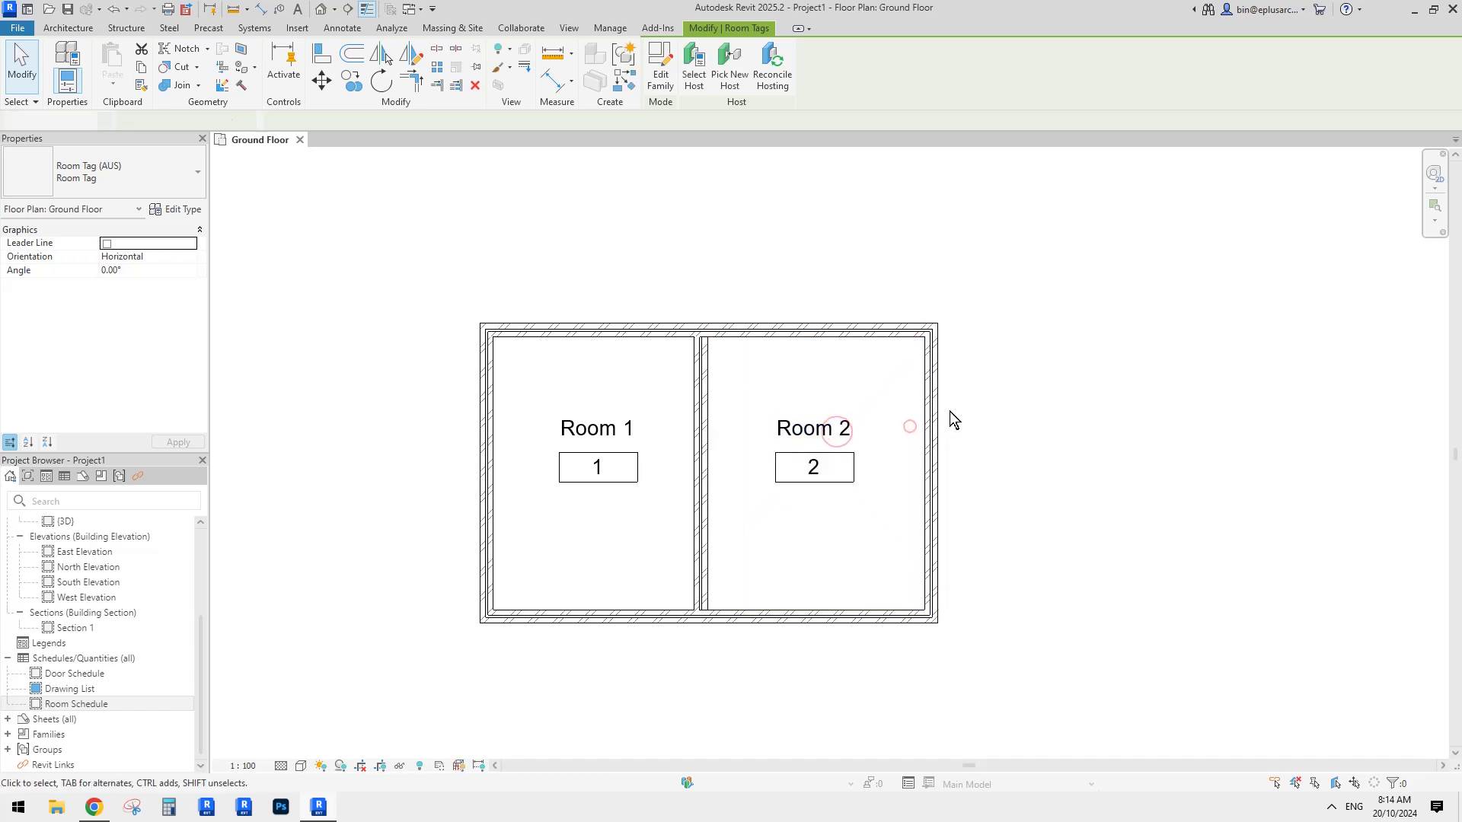
Place Awning - 1L (AUS) 0922 windows in the north wall, two in Room 1 and one in Room 2.
scroll(696, 478, "up", 2)
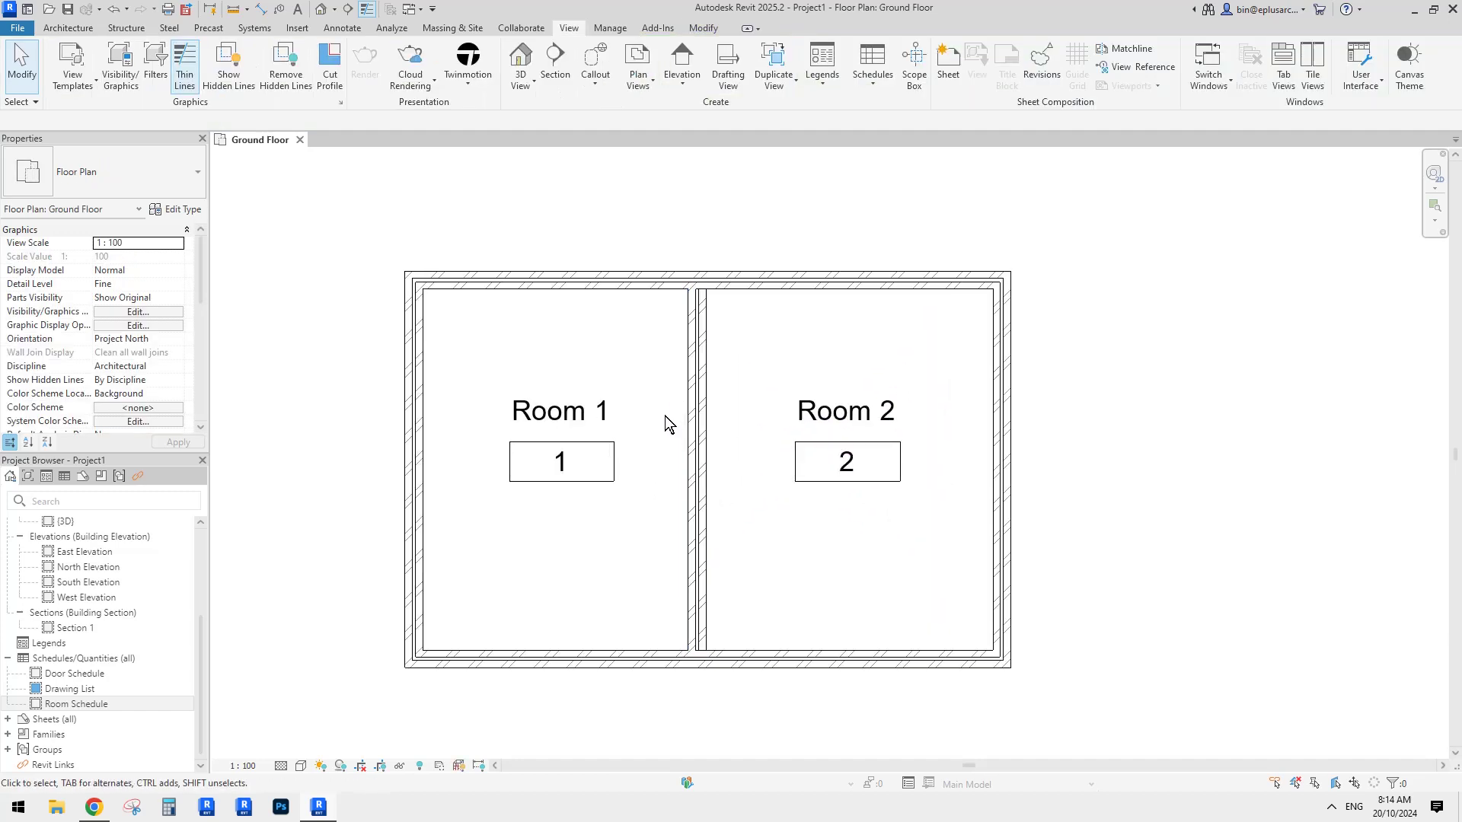
key("w")
key("n")
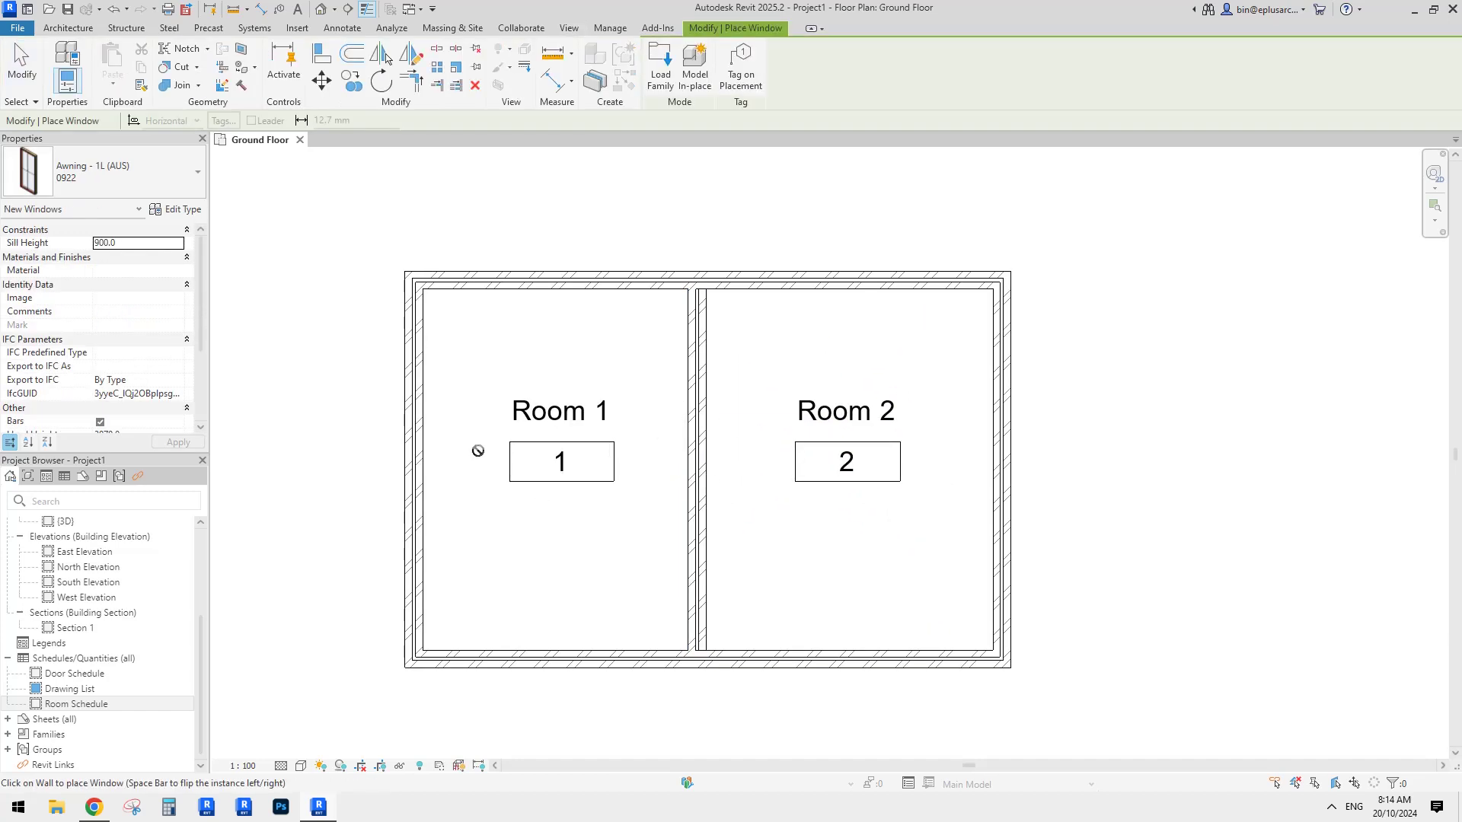
left_click(115, 168)
left_click(119, 169)
left_click(499, 280)
left_click(609, 280)
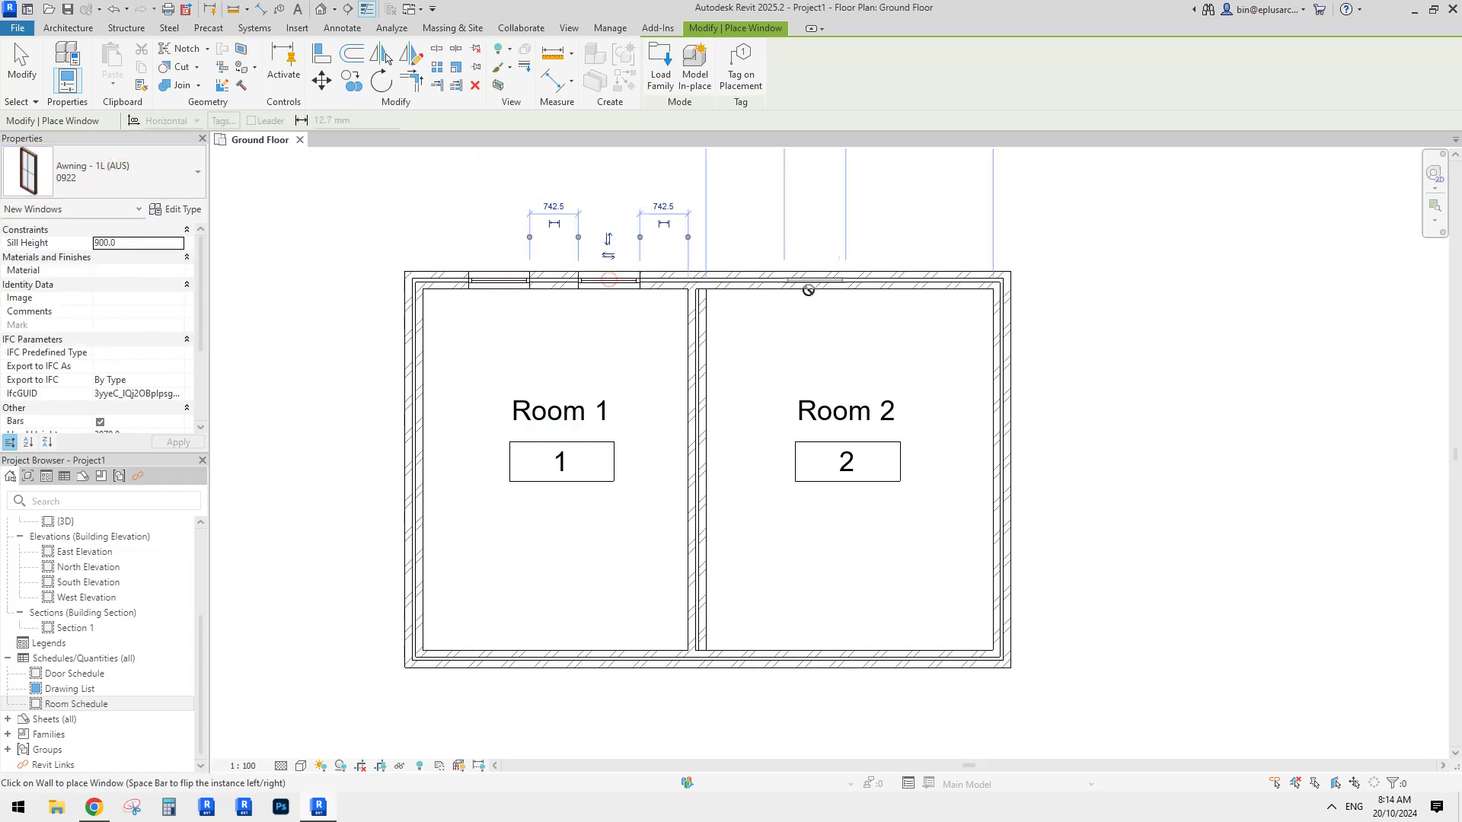
Place one Double Hung - 3L (AUS) 1812 window in the south wall of each room.
left_click(130, 175)
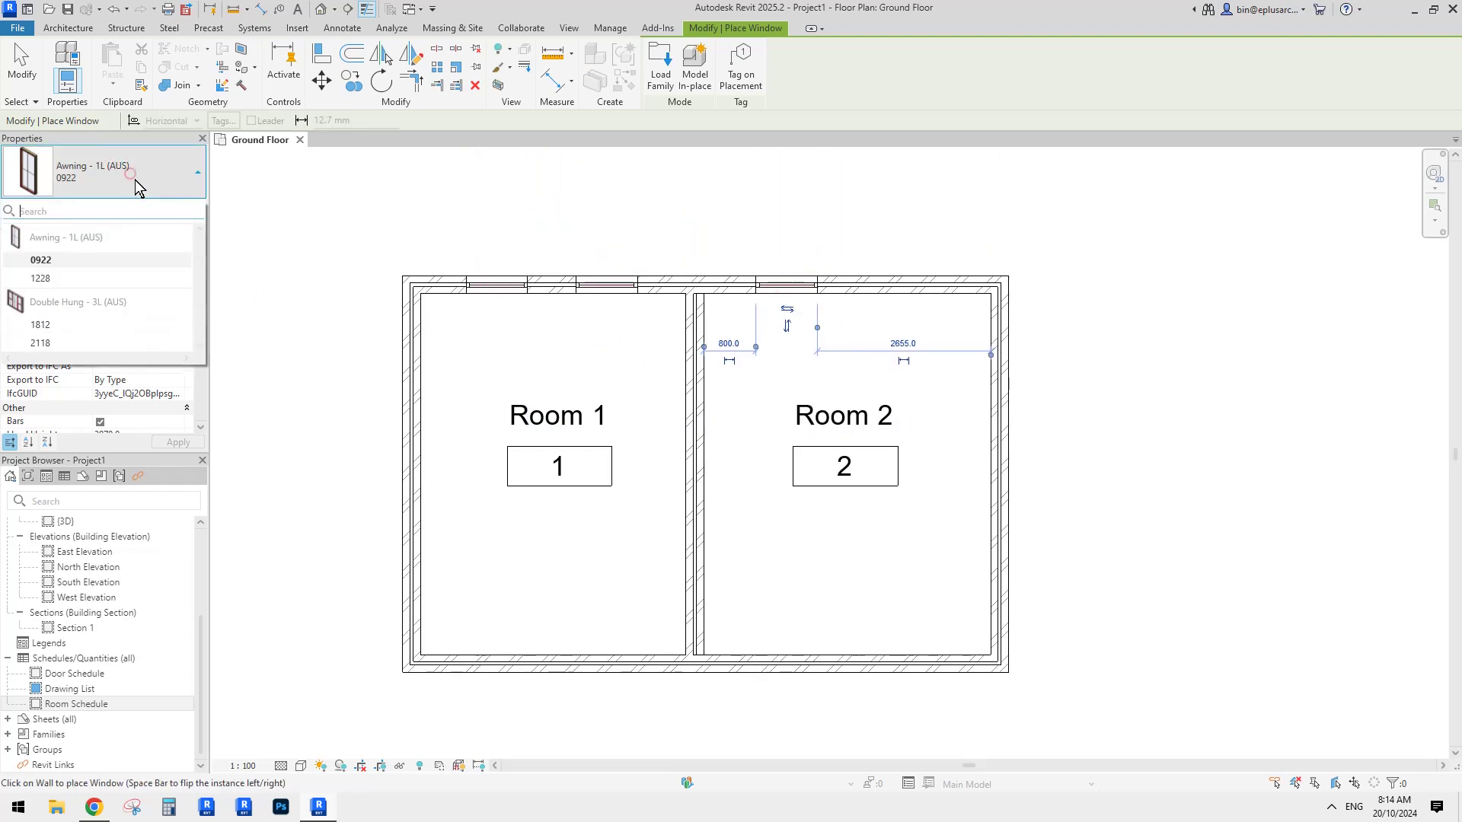
left_click(84, 322)
left_click(519, 664)
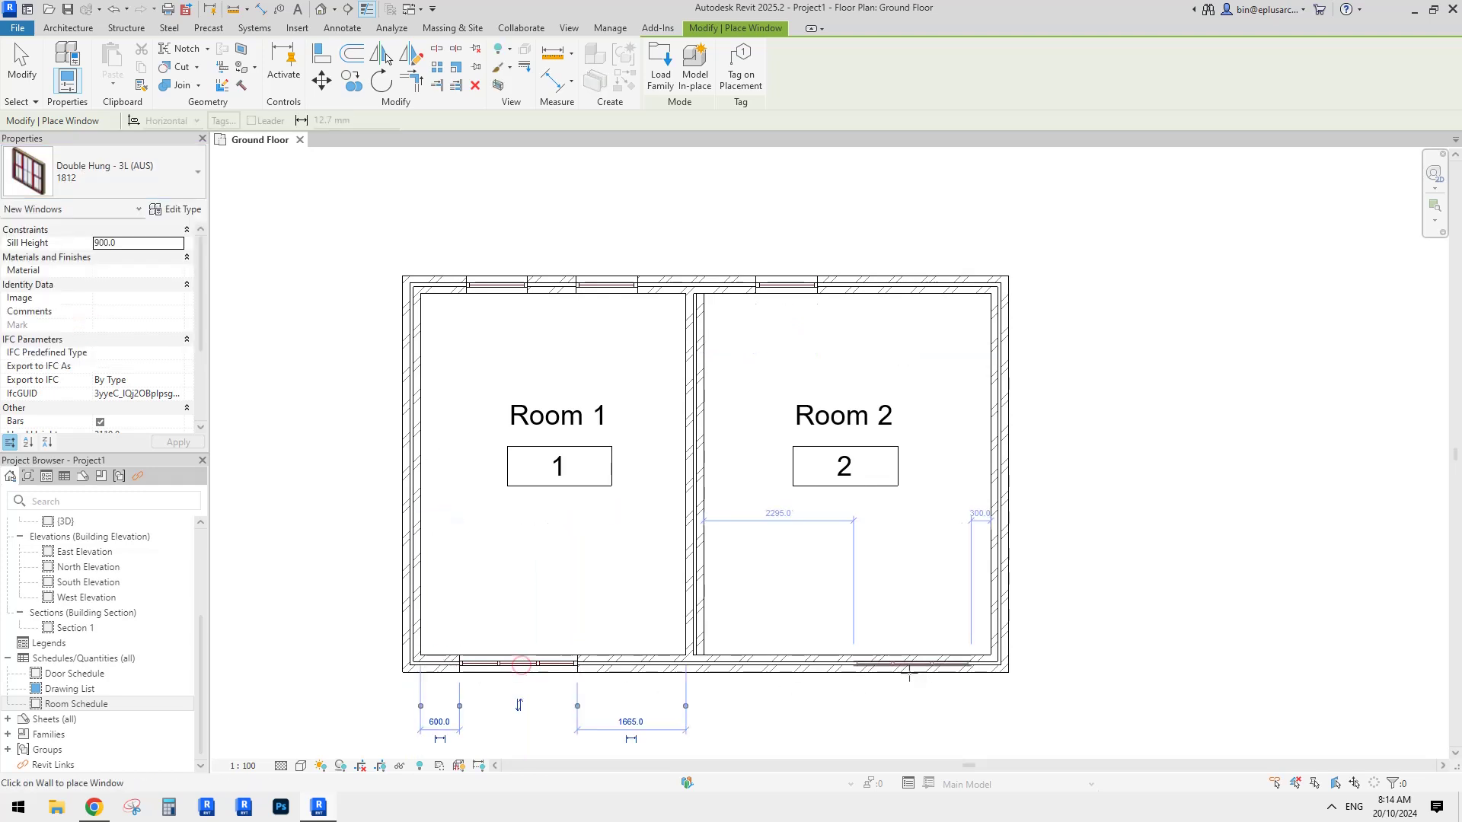
left_click(853, 665)
key("Escape")
key("Escape")
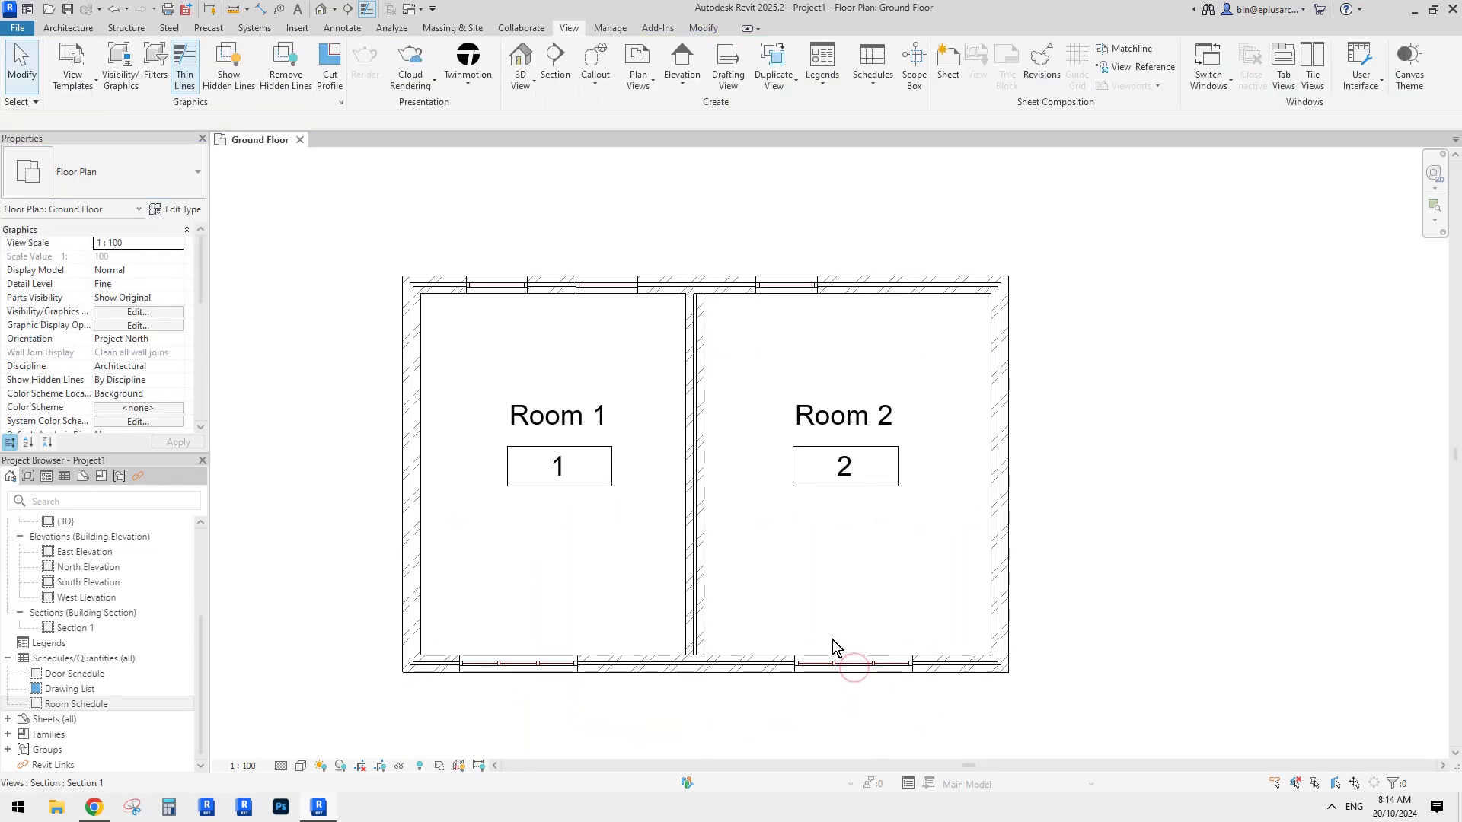
middle_click_drag(813, 572, 795, 559)
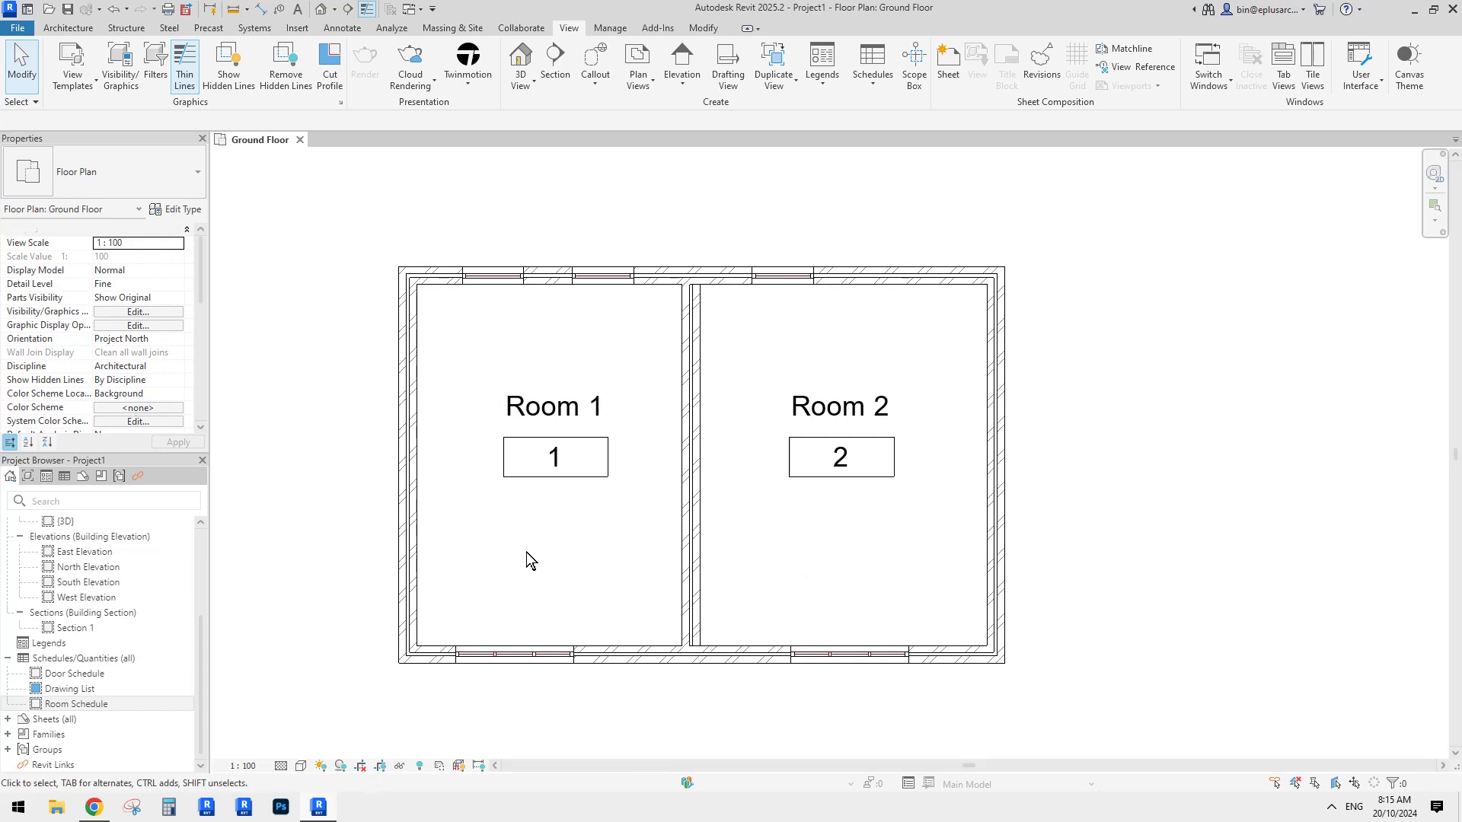
middle_click_drag(404, 533, 389, 494)
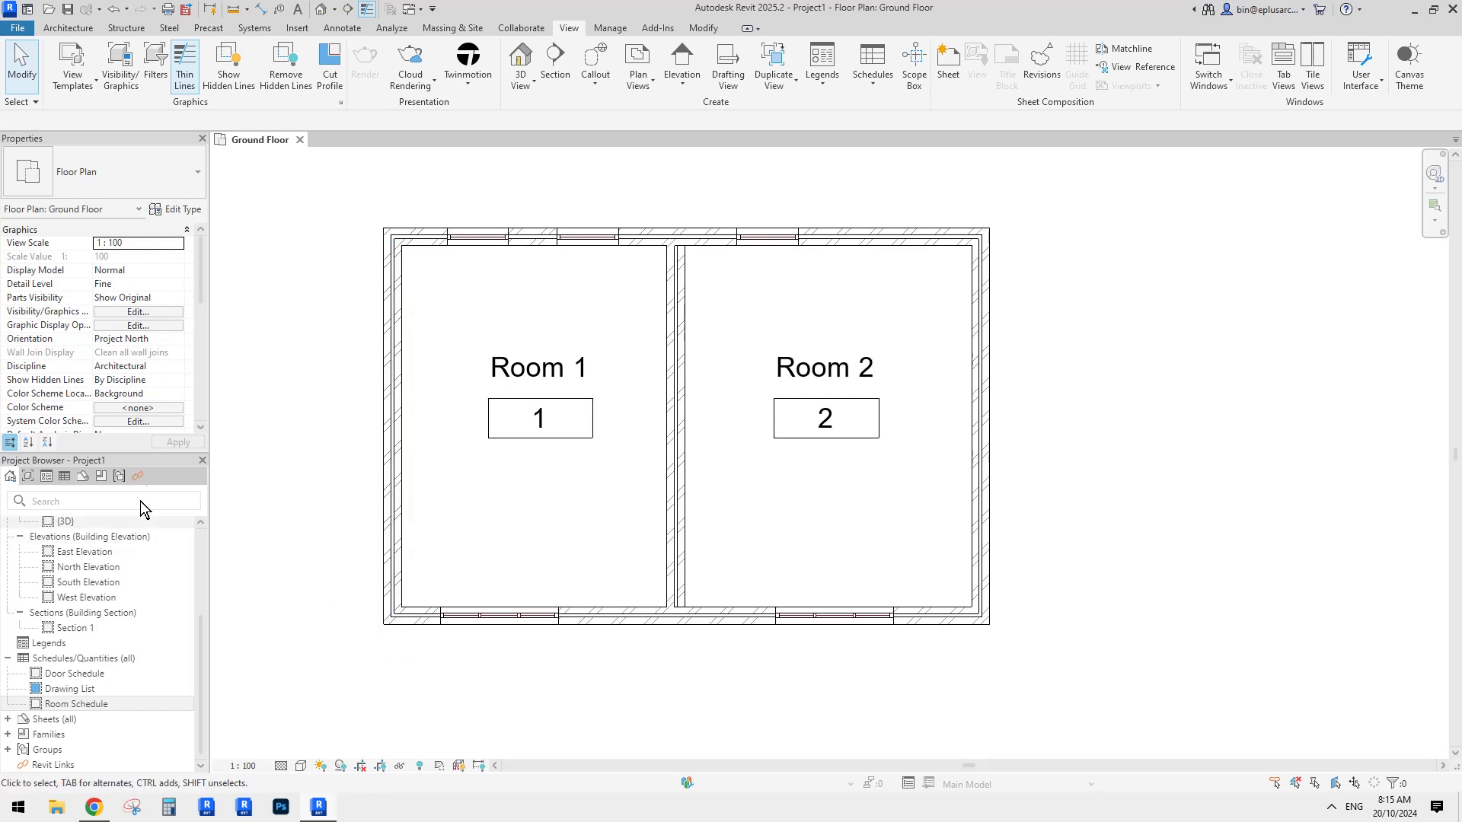
middle_click_drag(355, 436, 354, 438)
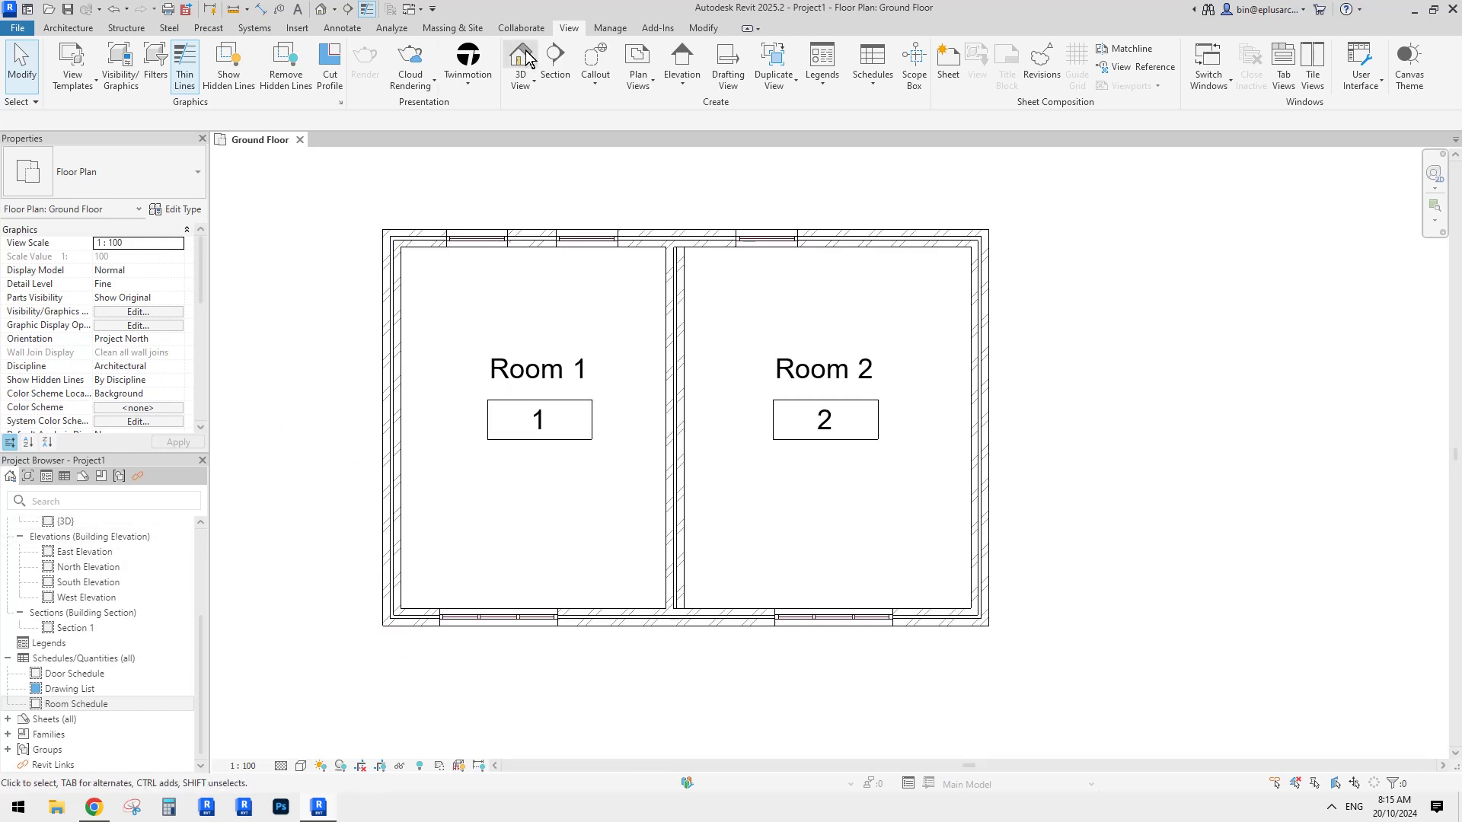
Create a new schedule for the Windows category with its phase set to New Construction.
left_click(869, 79)
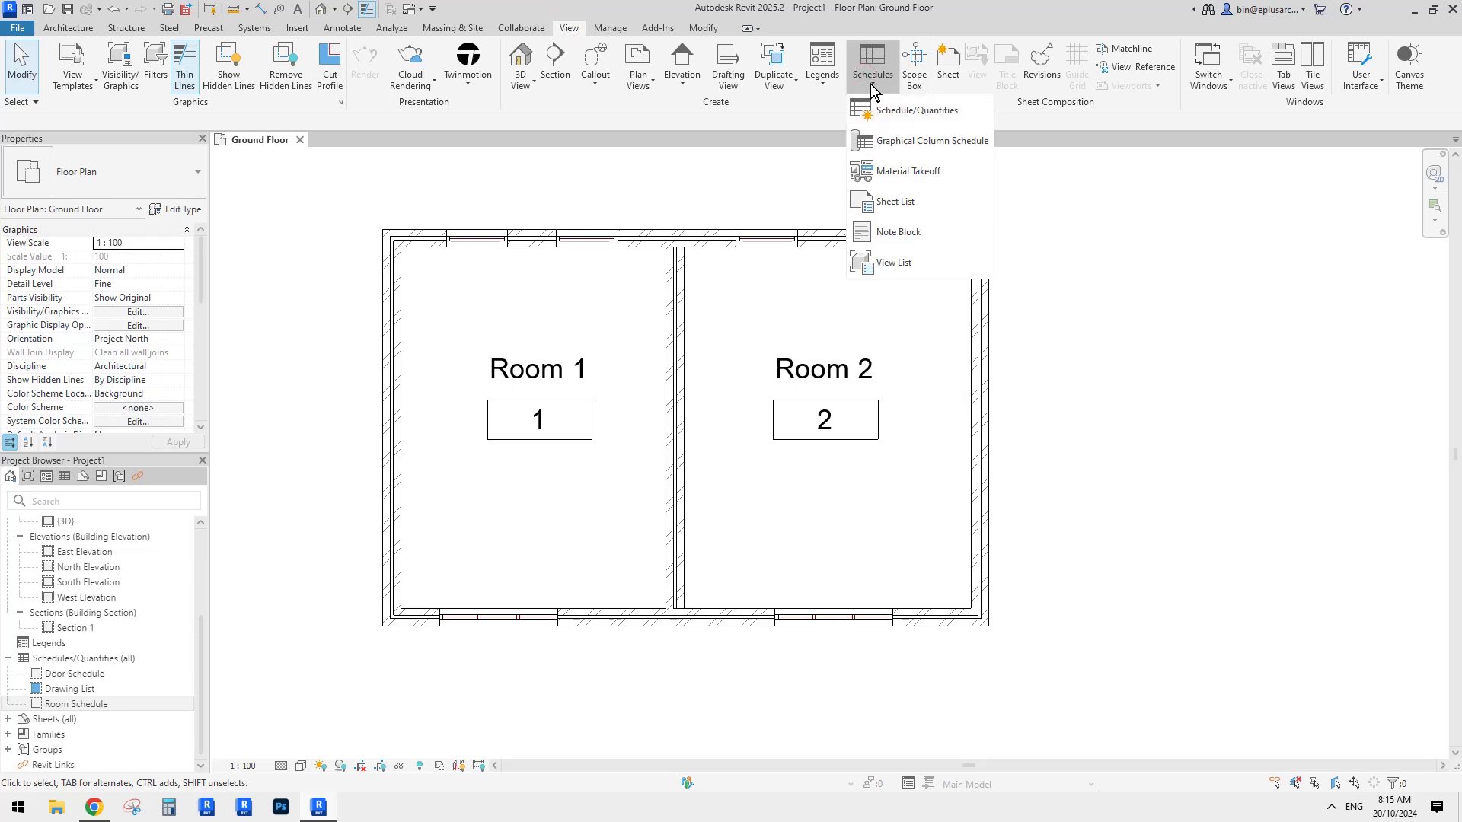
left_click(895, 110)
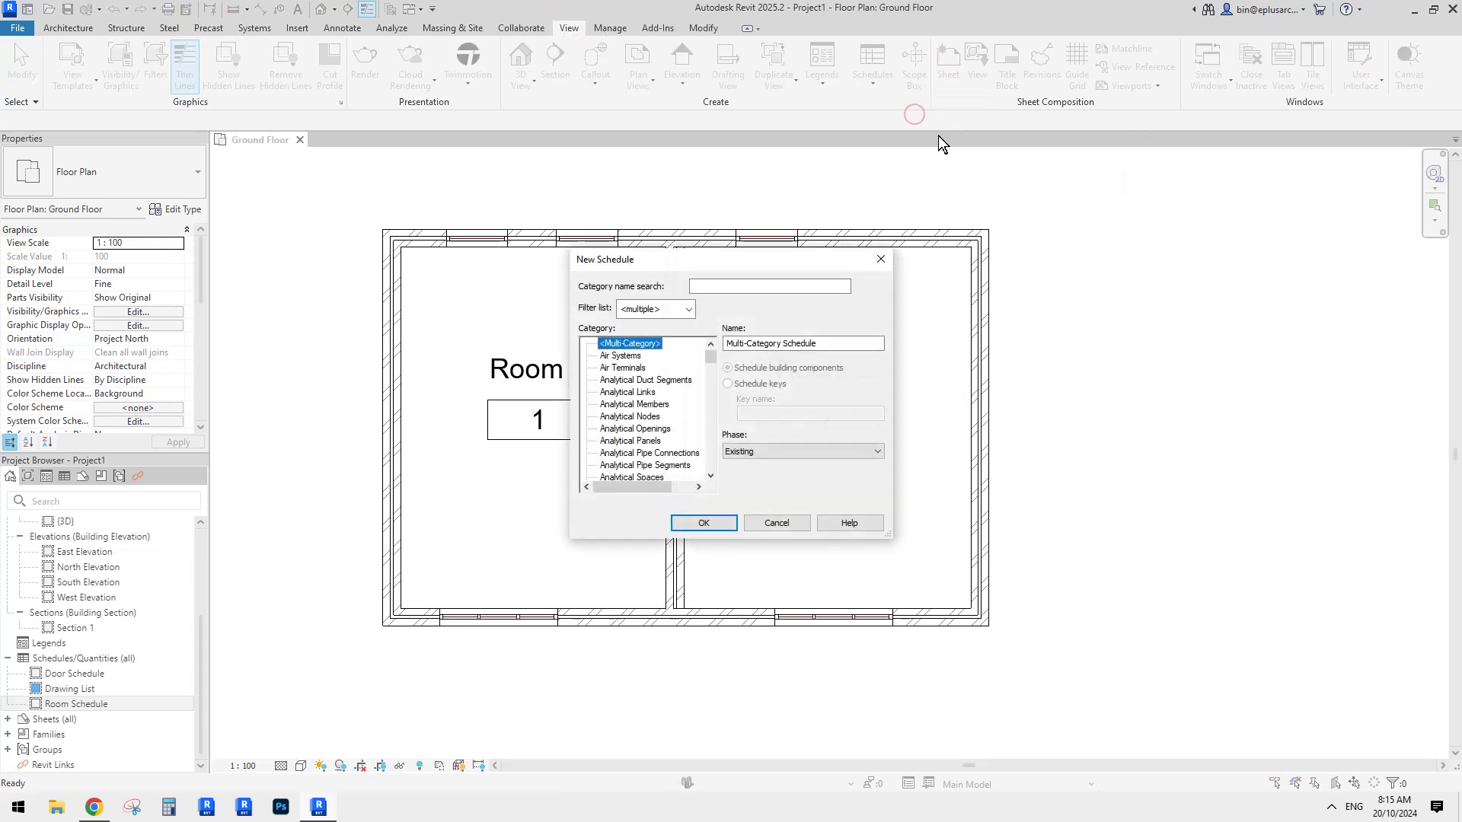
left_click(630, 407)
key("w")
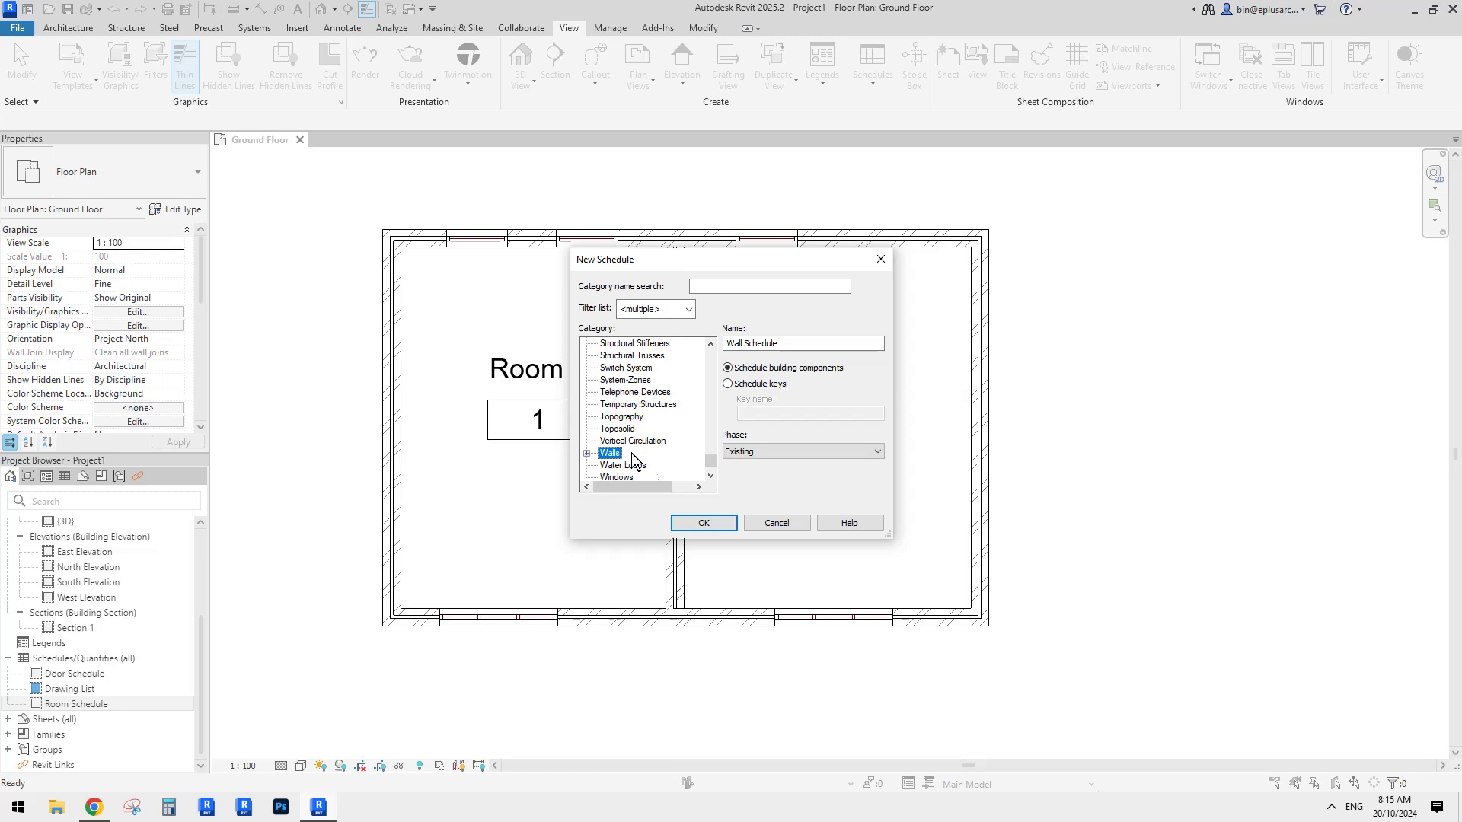
scroll(632, 460, "down", 1)
left_click(617, 453)
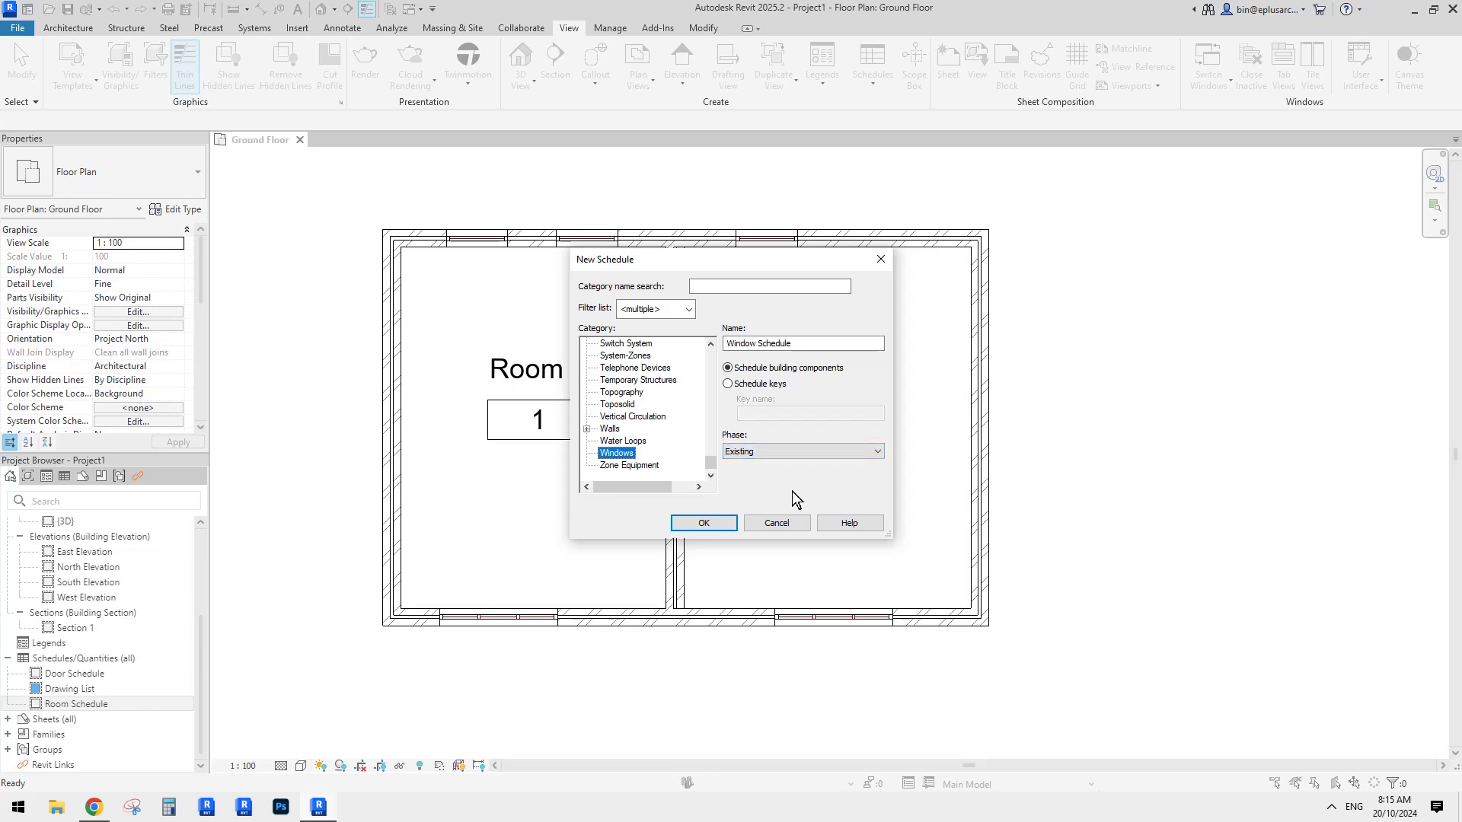
left_click(809, 451)
left_click(768, 463)
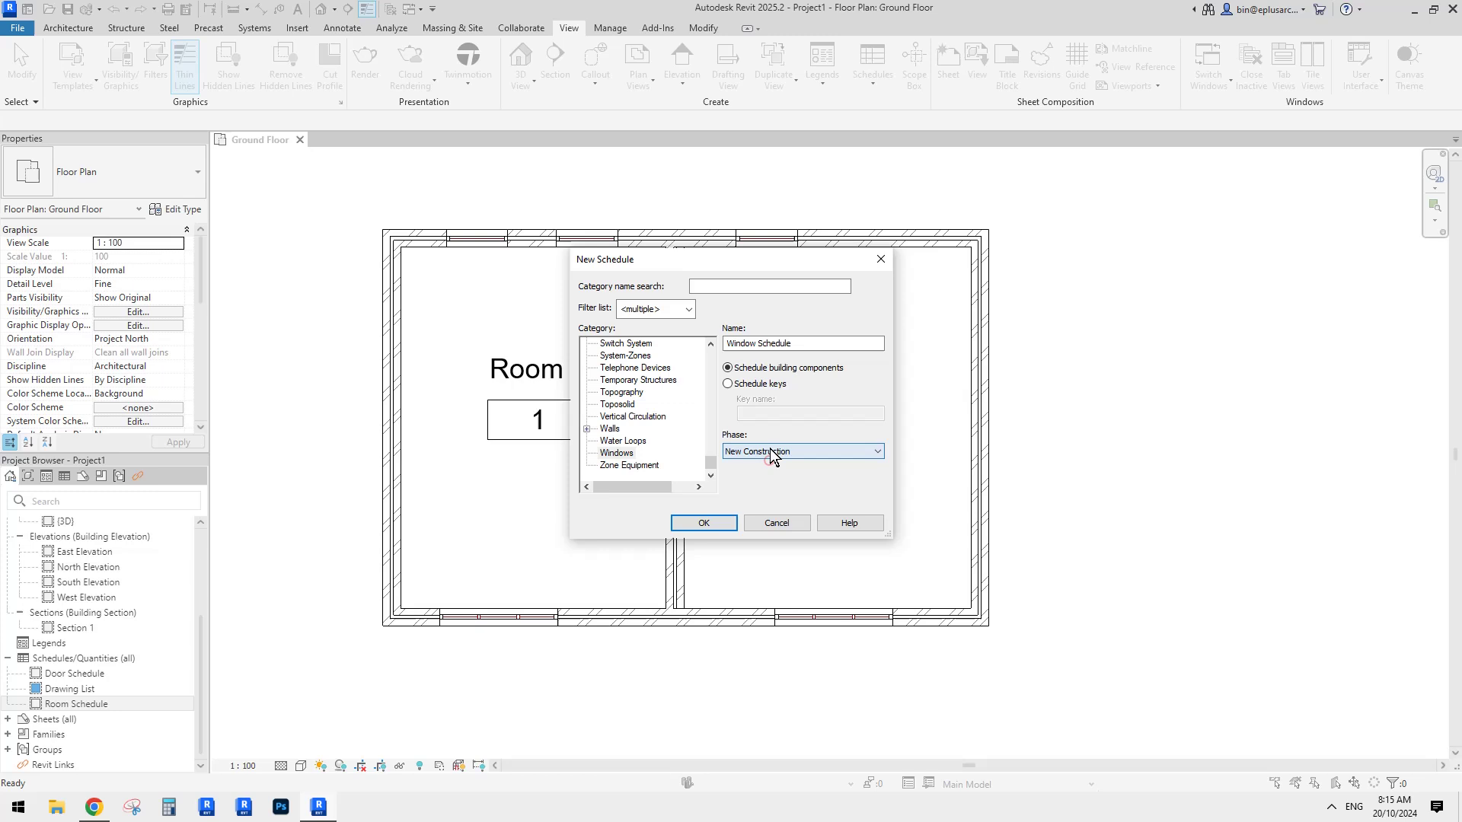
left_click(732, 522)
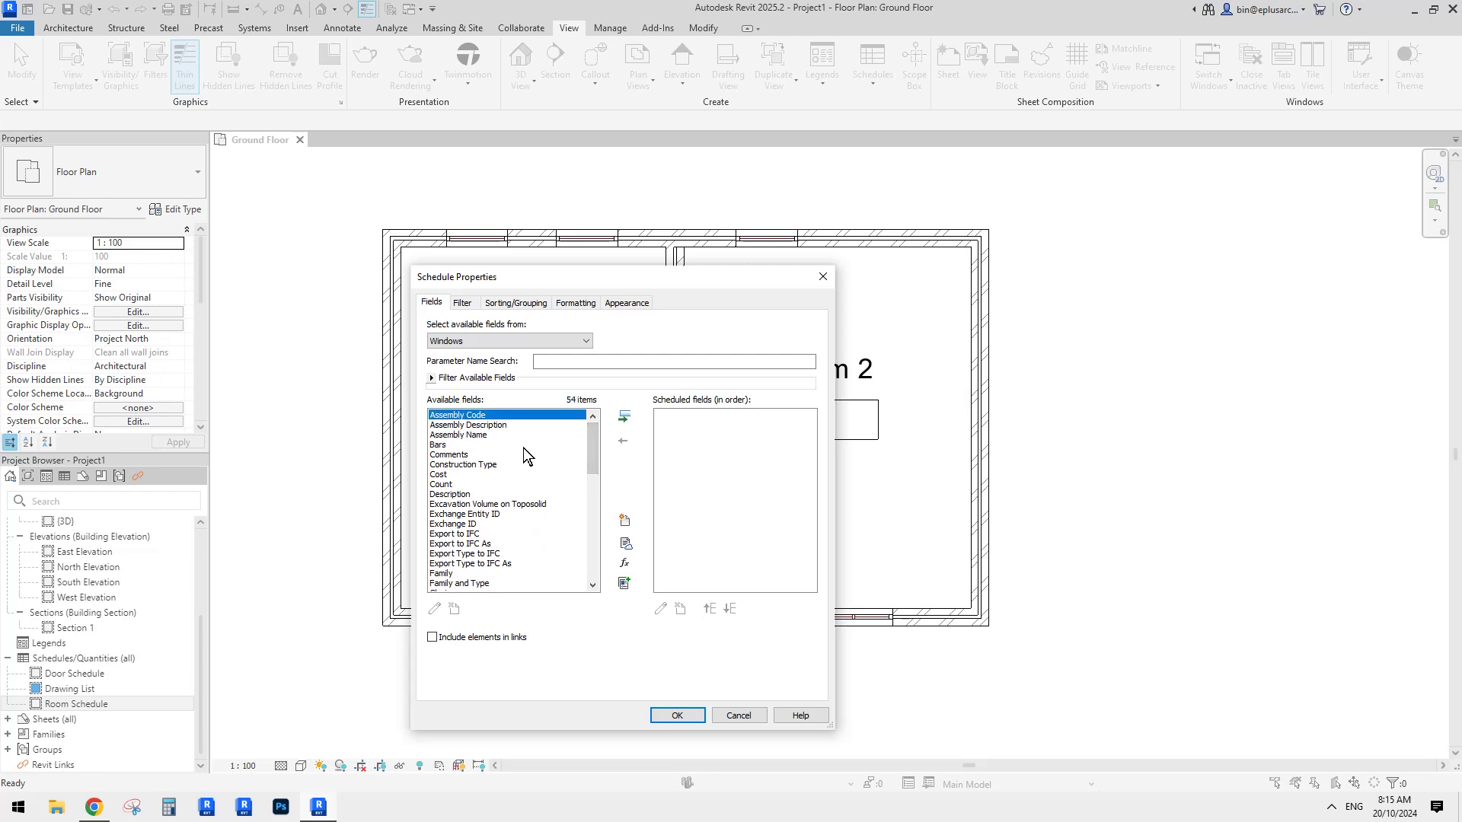
Add the Mark, Width and Height fields, in that order, to the window schedule.
left_click_drag(596, 441, 589, 505)
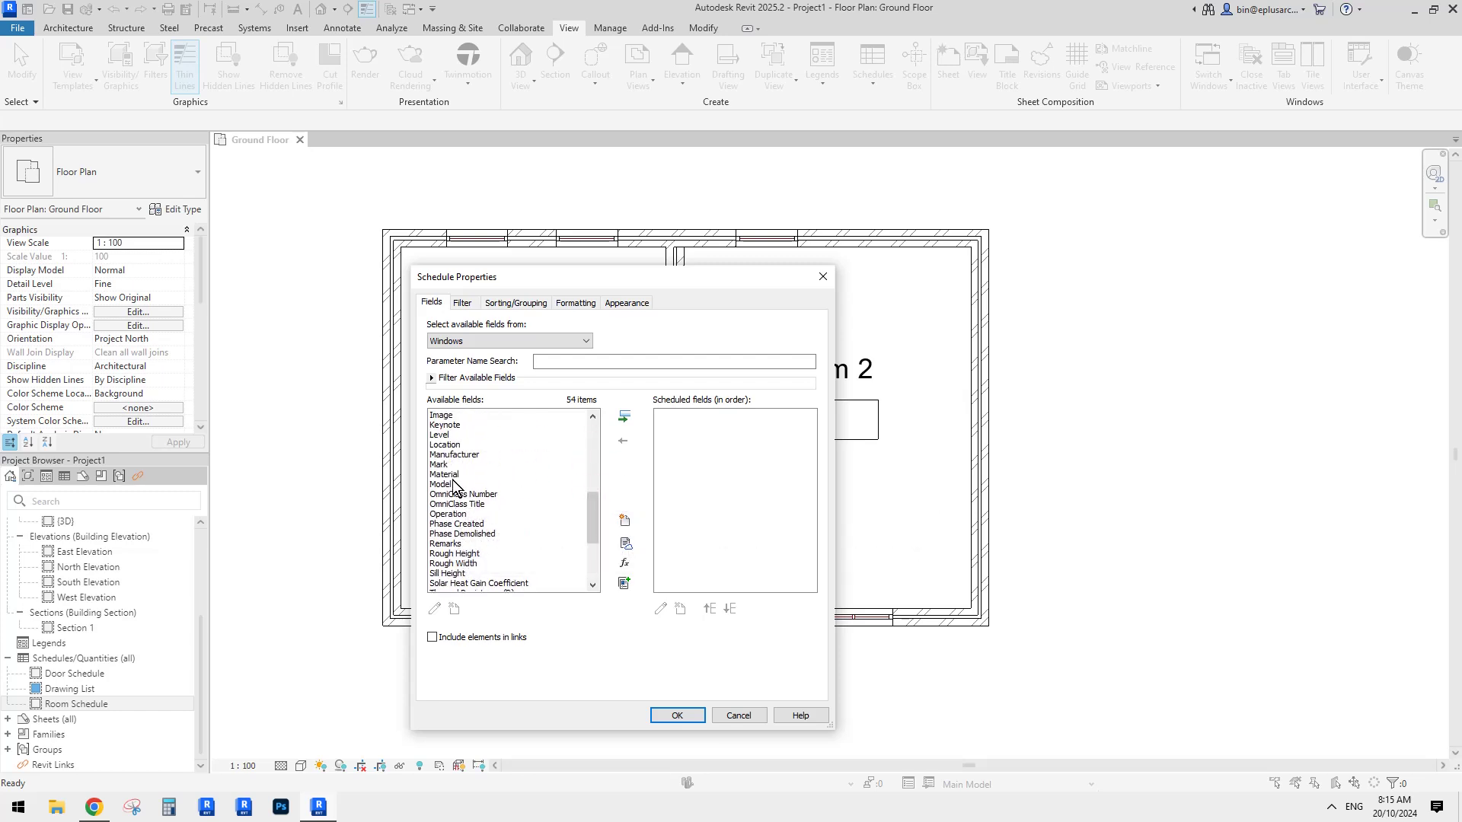
left_click(439, 464)
left_click(624, 416)
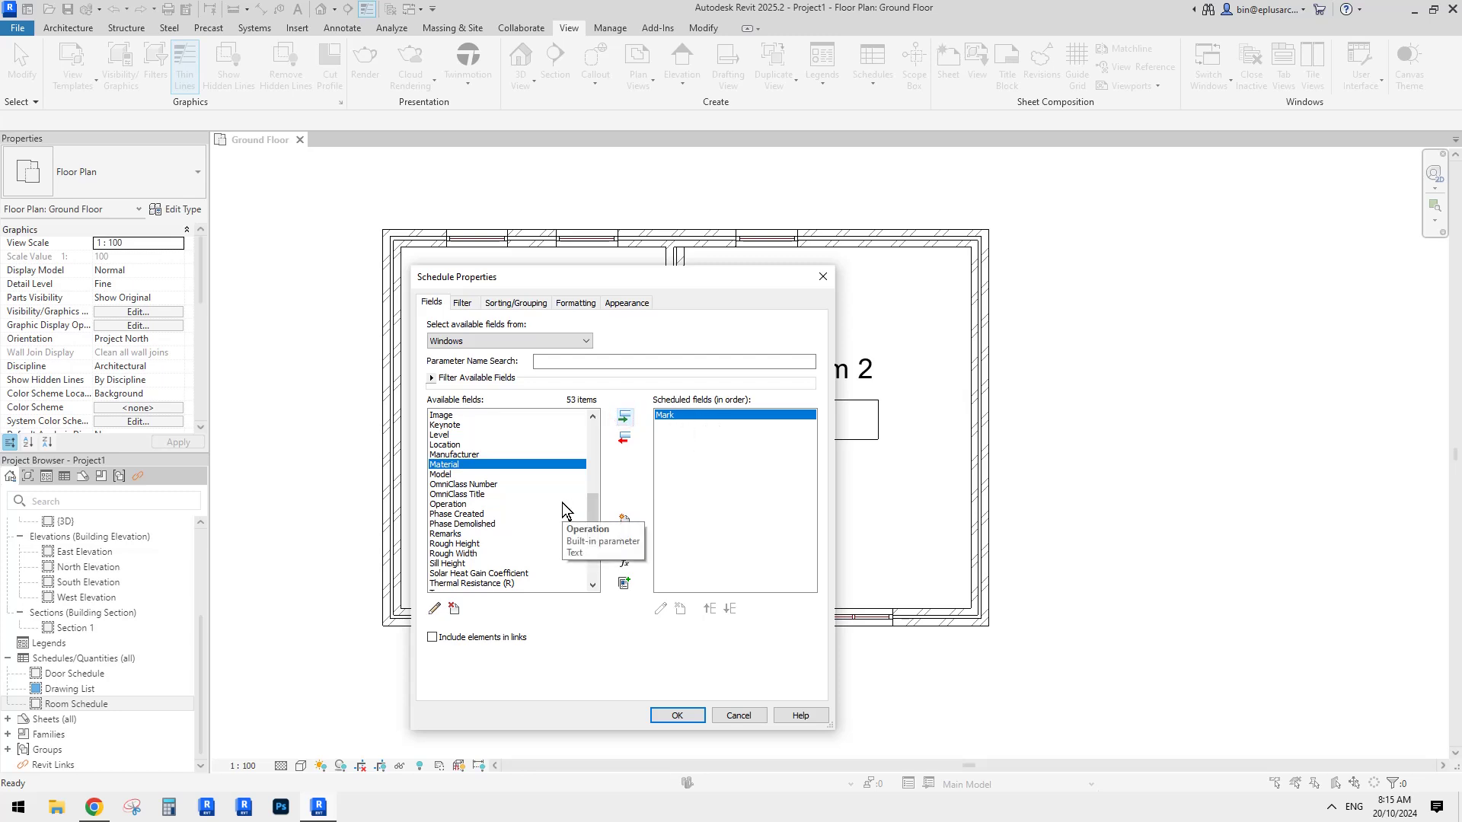
left_click_drag(593, 520, 599, 561)
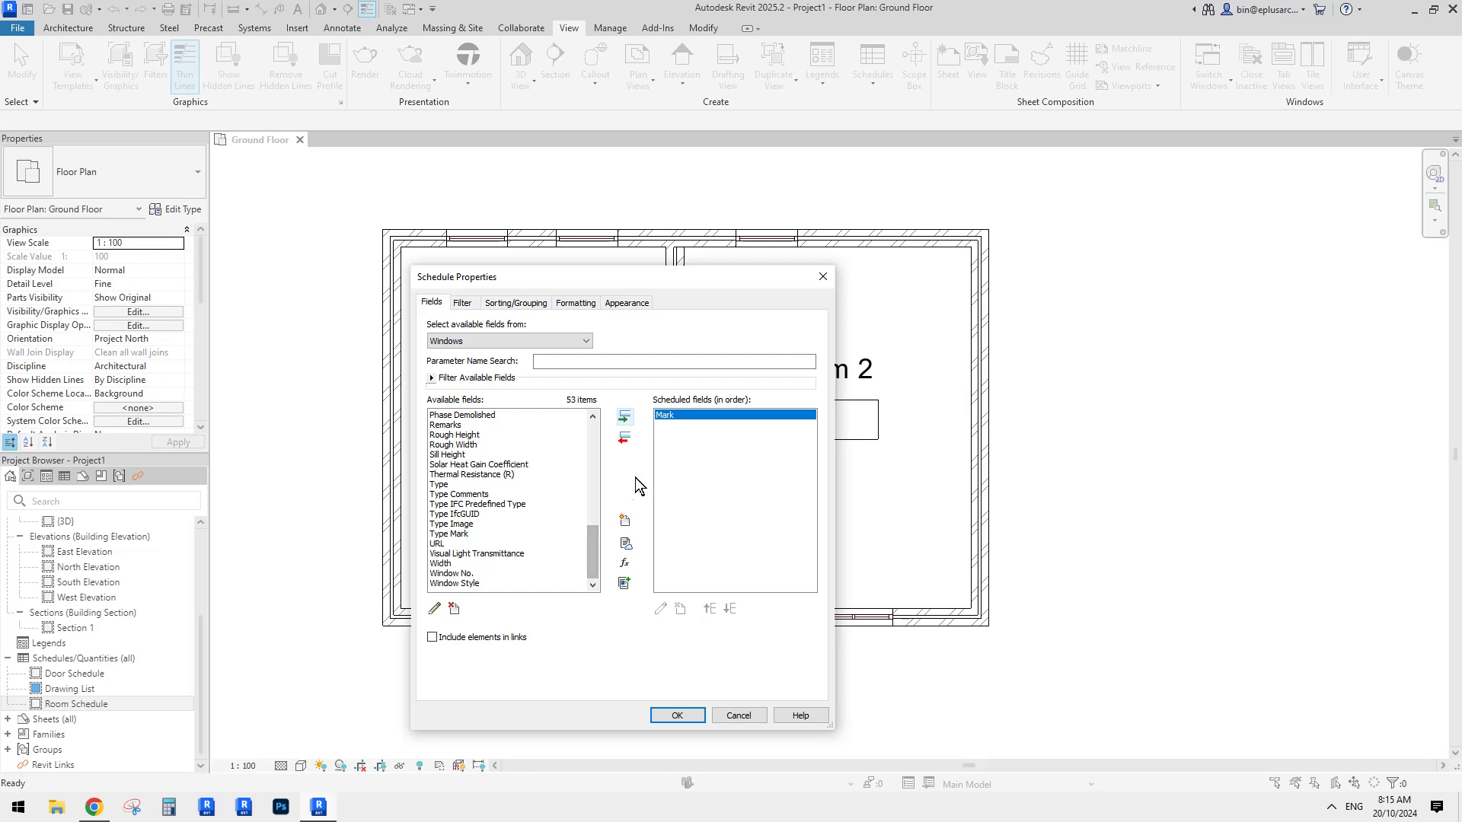
left_click(449, 564)
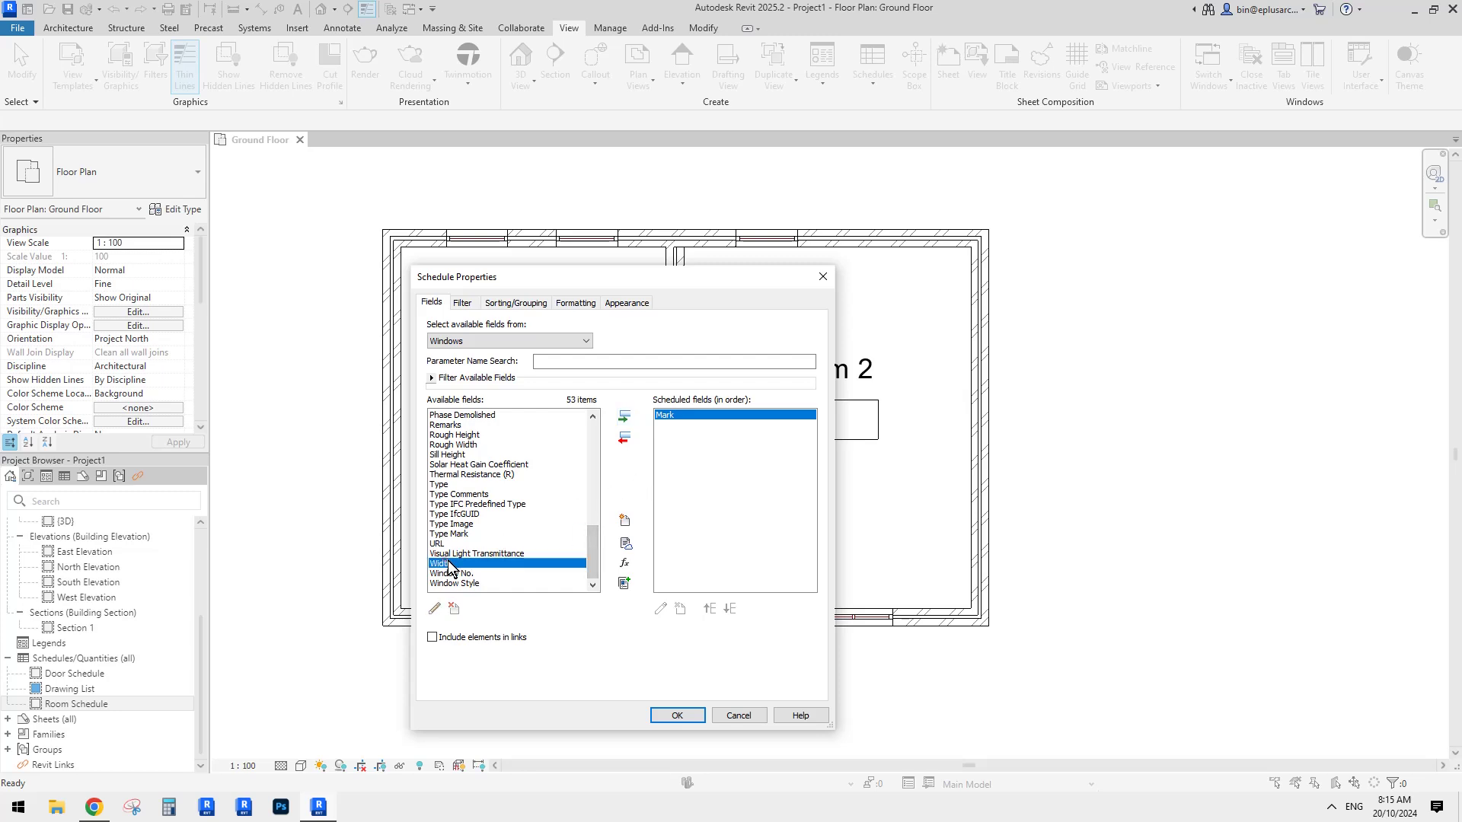
left_click(624, 417)
scroll(592, 545, "up", 7)
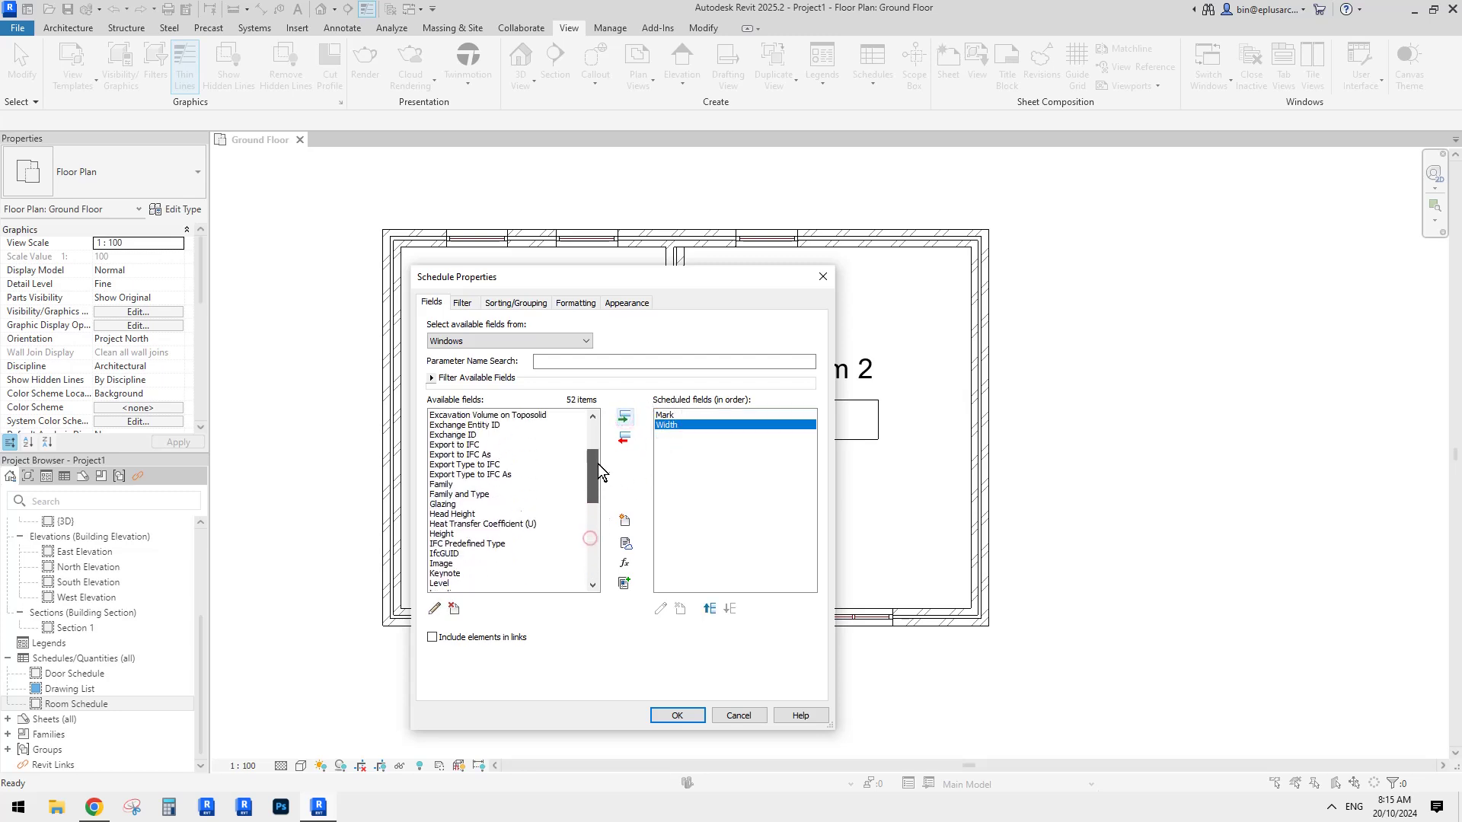
left_click(436, 505)
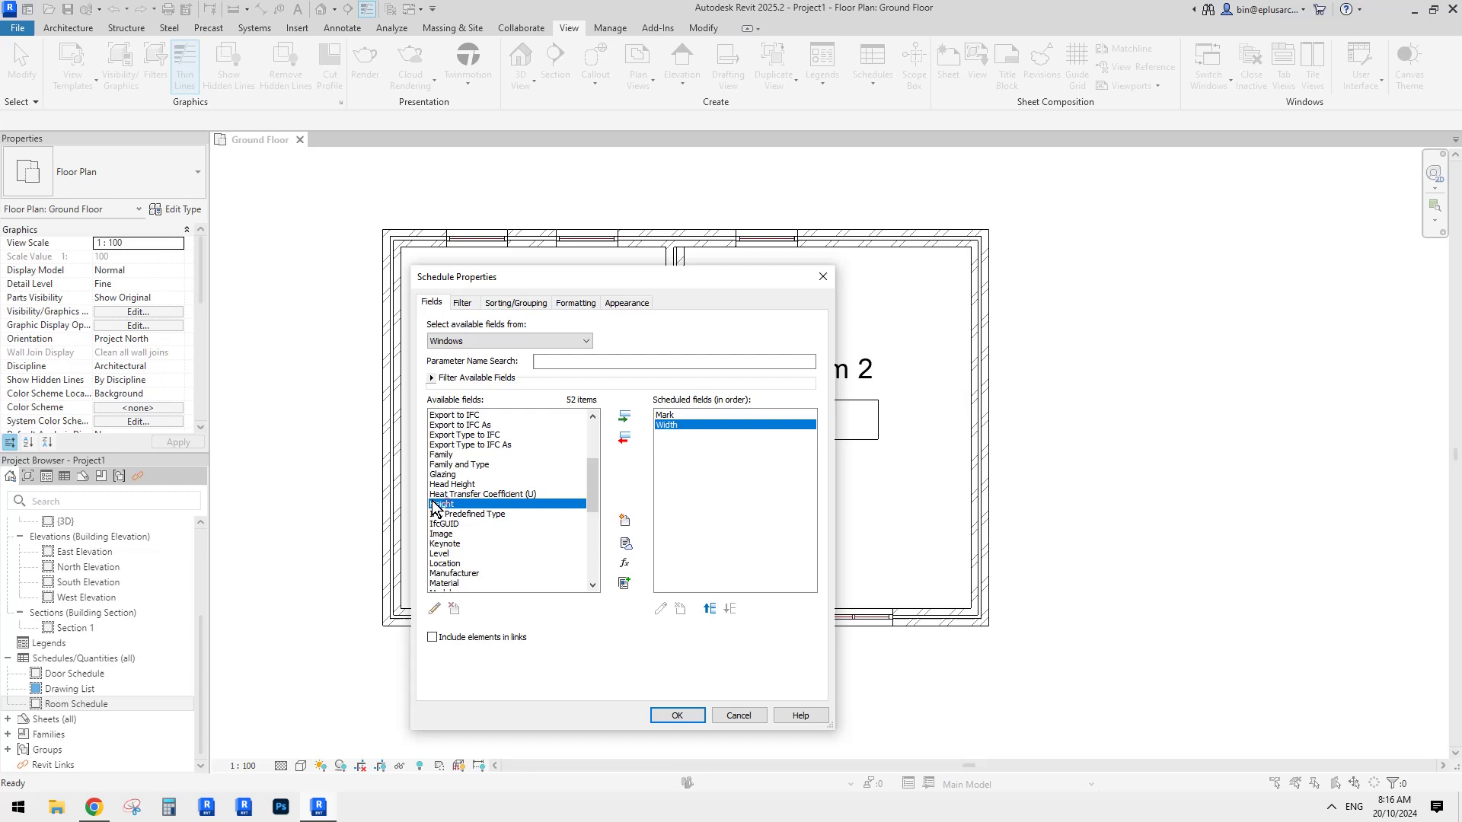
left_click(624, 416)
Add the Type field to the window schedule and reorder it to sit directly after Mark.
left_click_drag(595, 485, 596, 441)
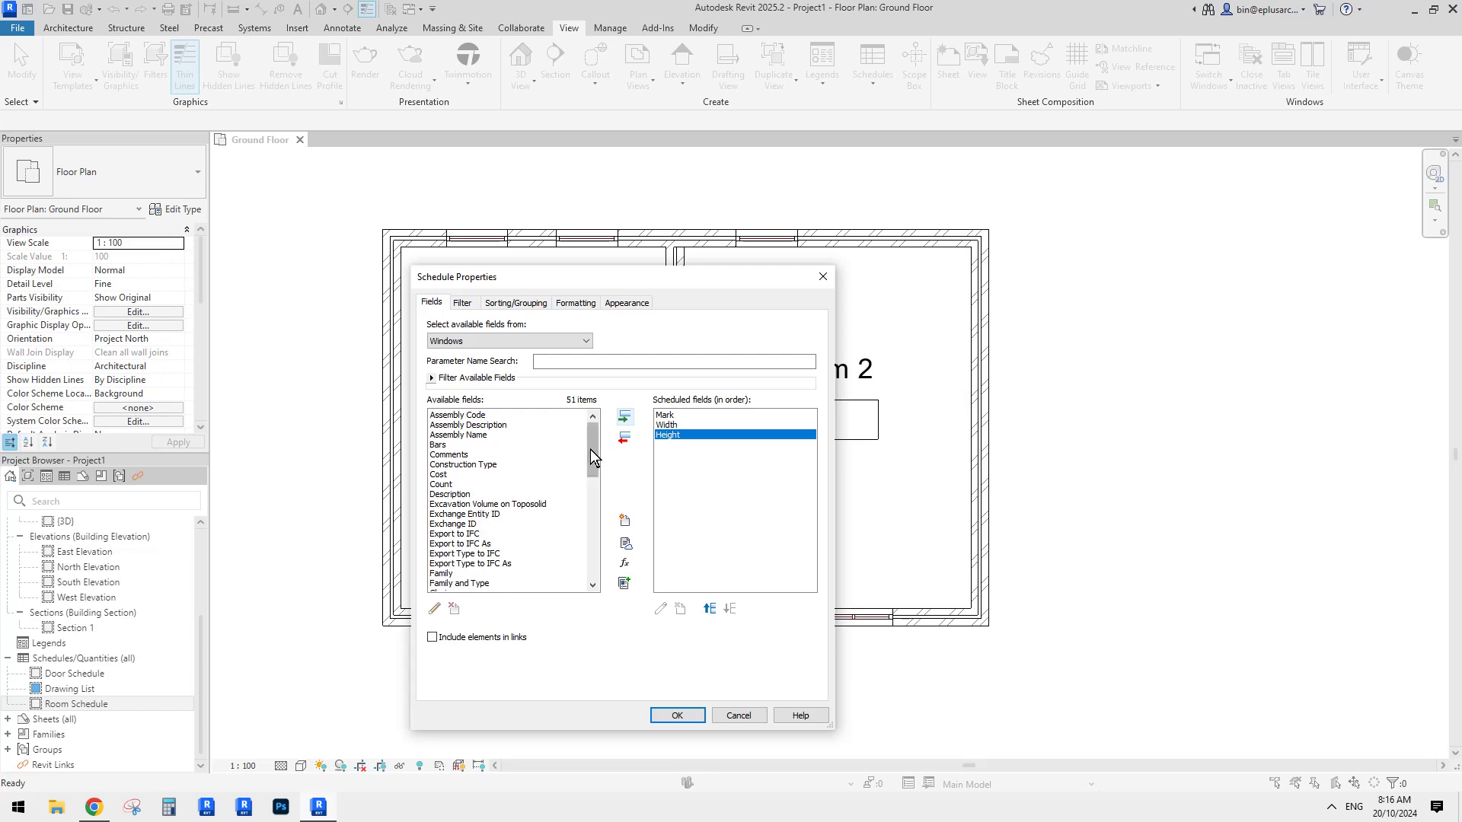
left_click_drag(591, 450, 591, 473)
scroll(464, 570, "down", 1)
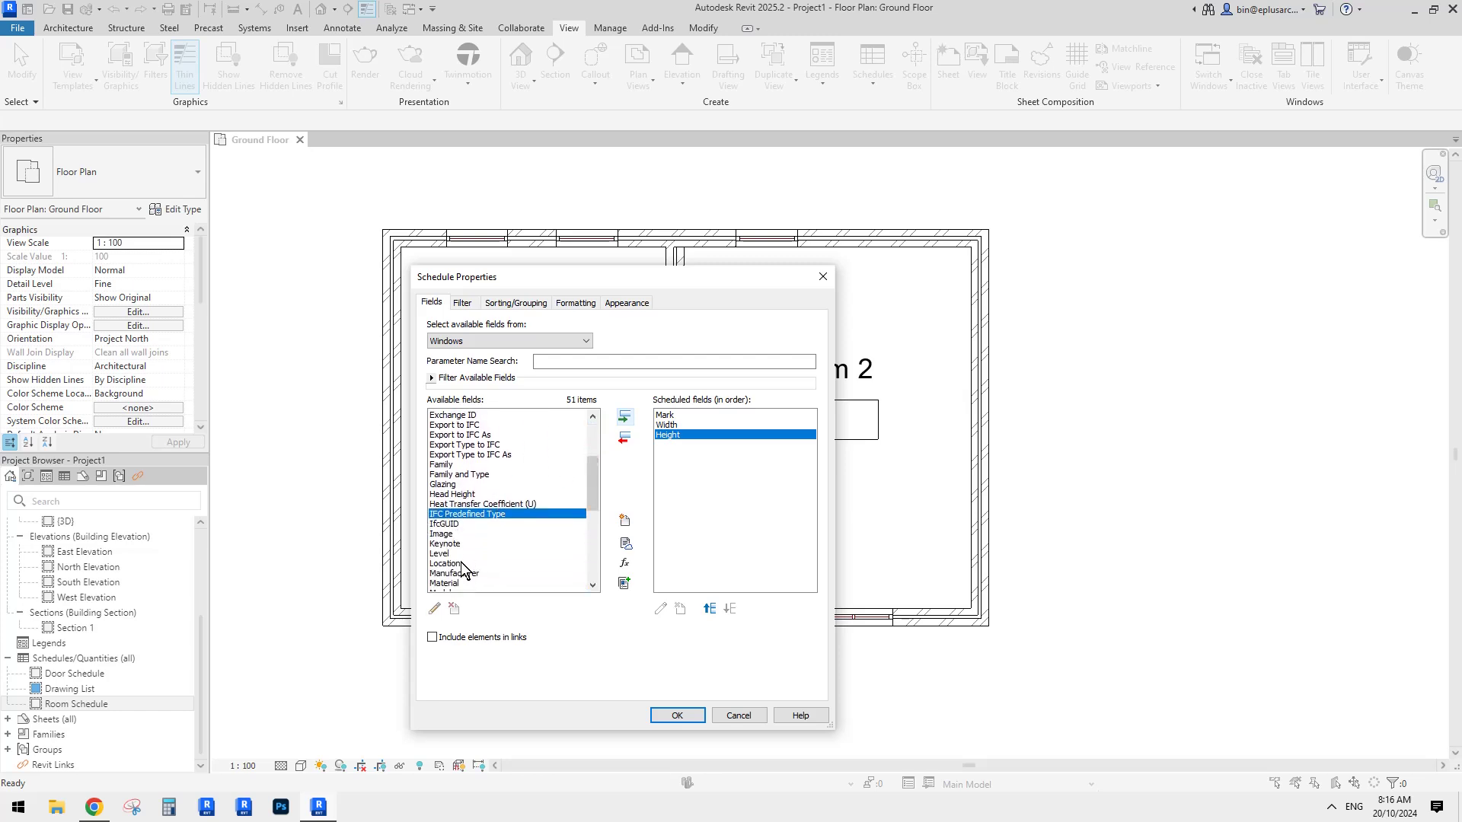
scroll(464, 569, "down", 5)
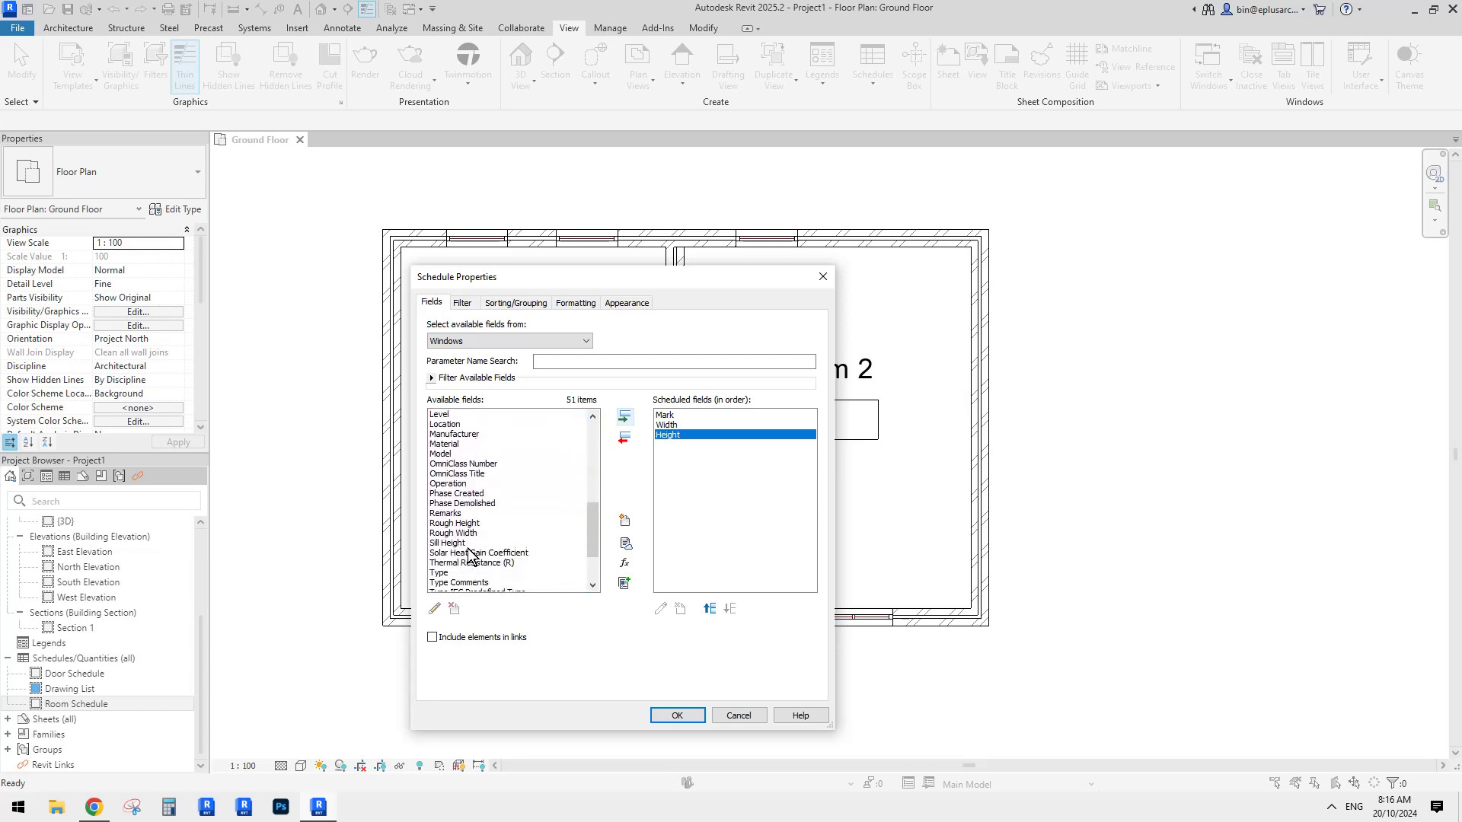
left_click(440, 573)
left_click(625, 416)
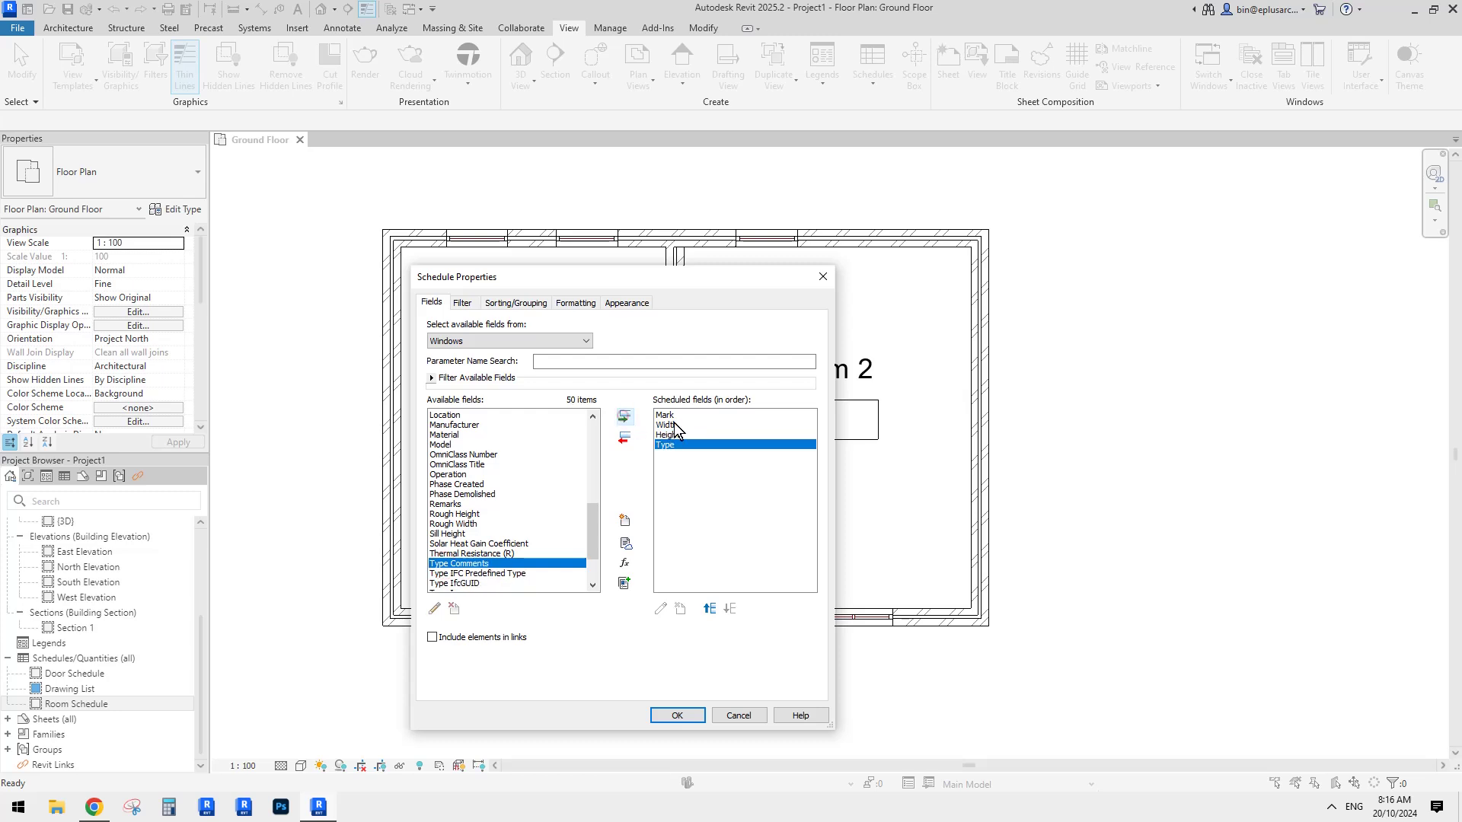
left_click(709, 608)
left_click(708, 608)
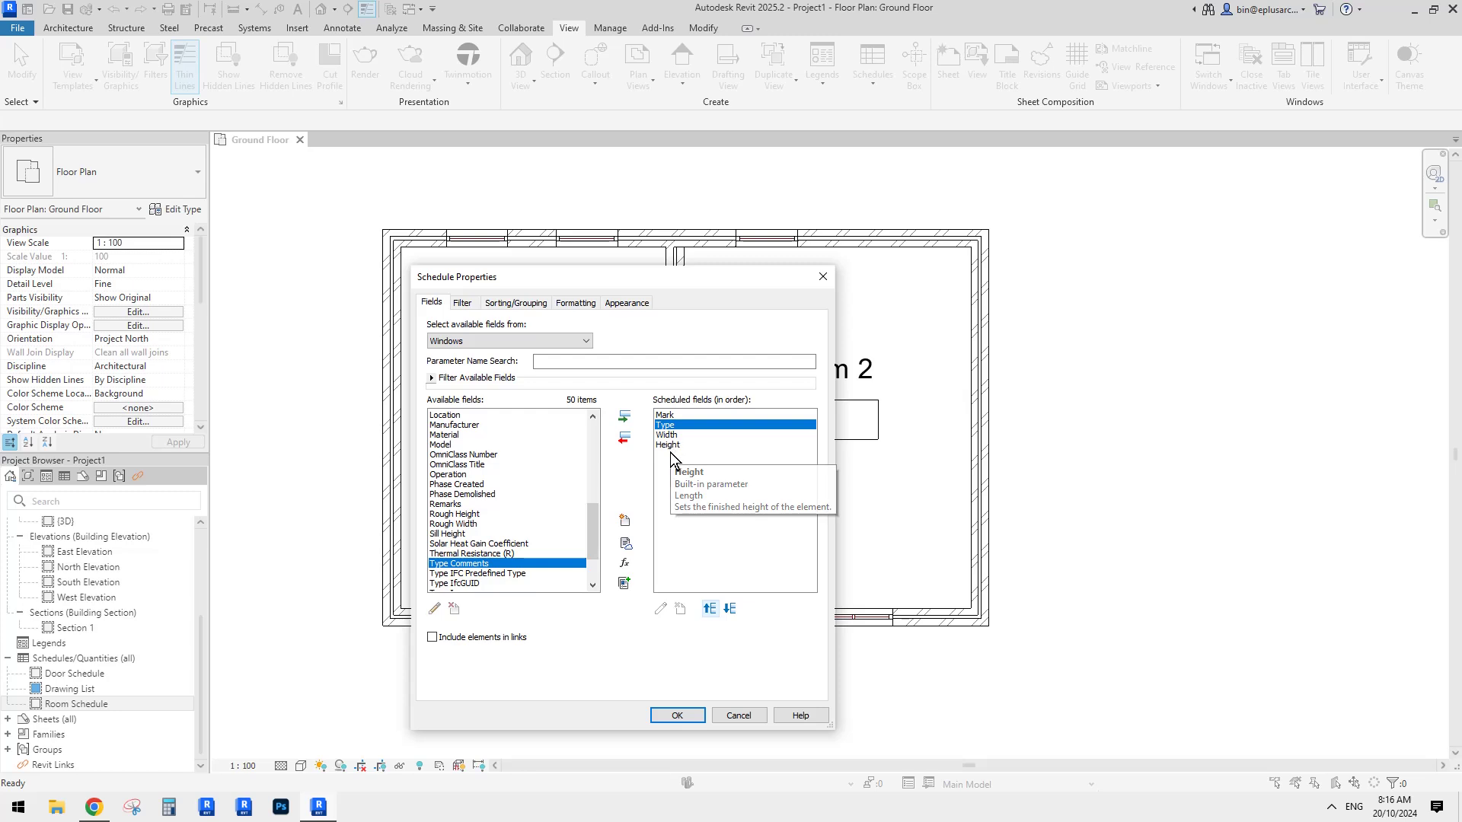
Start a calculated parameter for the schedule, named W Area, and set its type to Area.
left_click(679, 446)
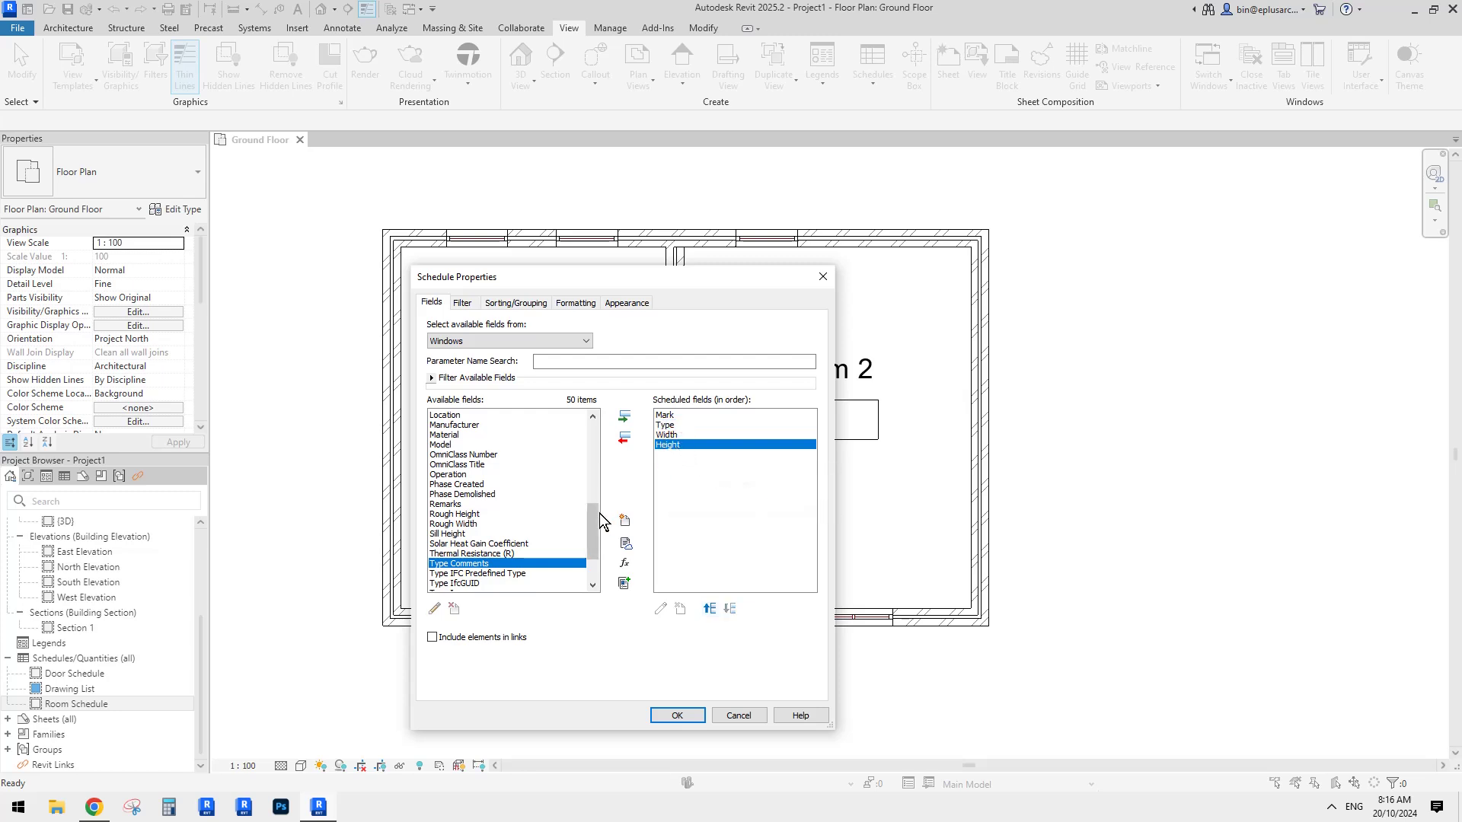
left_click_drag(594, 519, 606, 449)
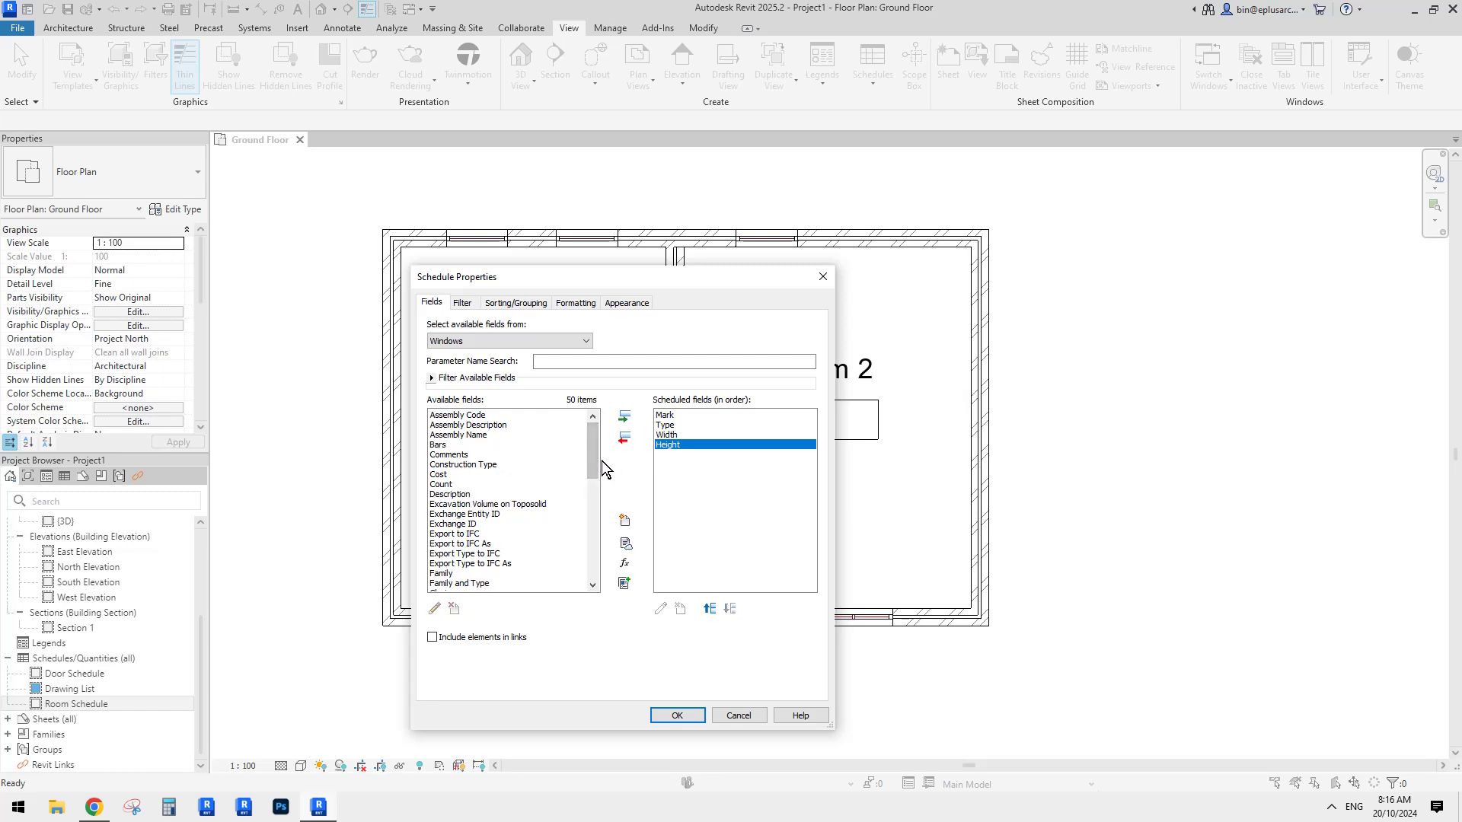
scroll(592, 472, "down", 3)
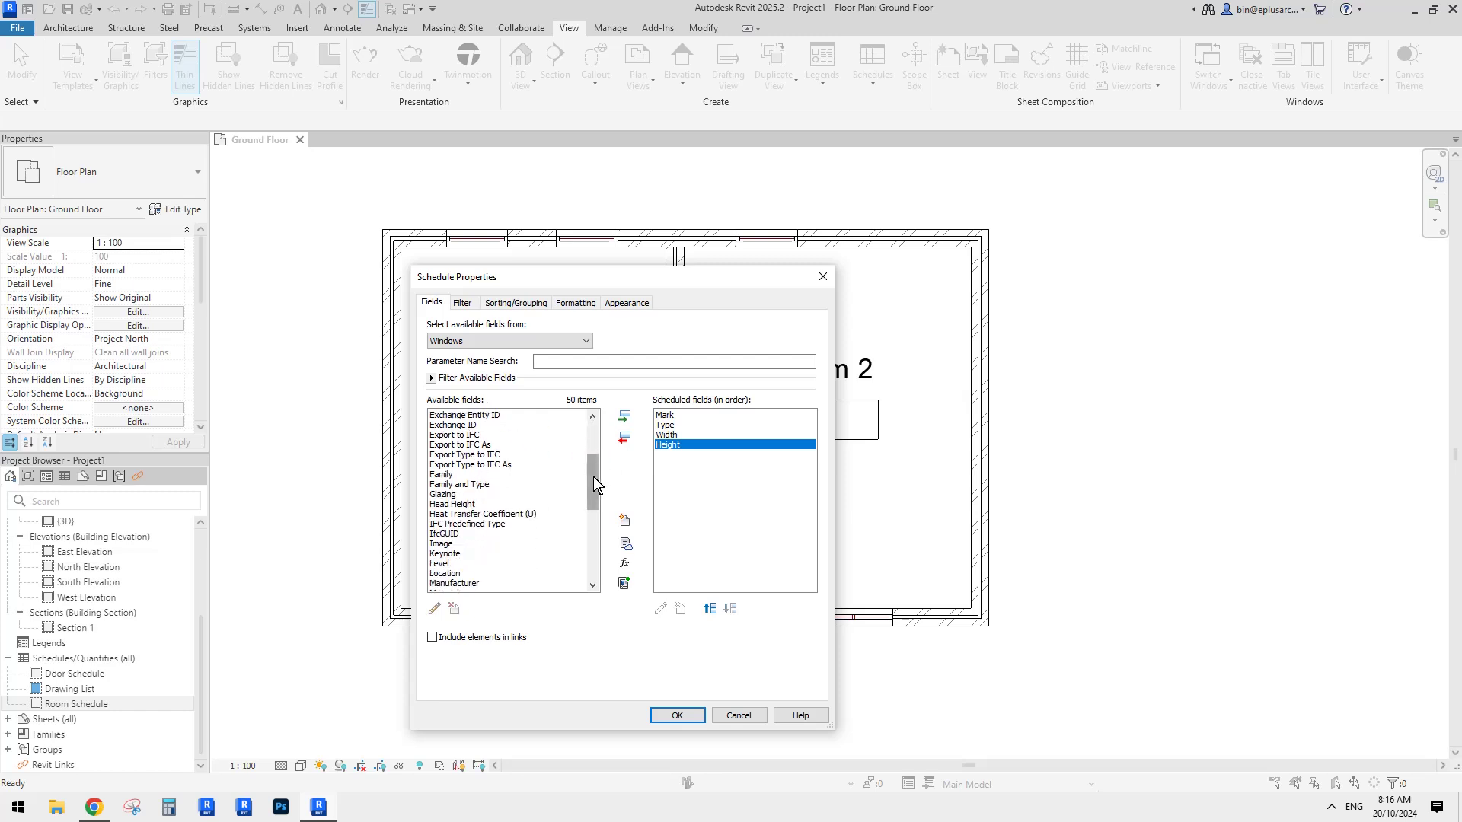
scroll(594, 484, "down", 4)
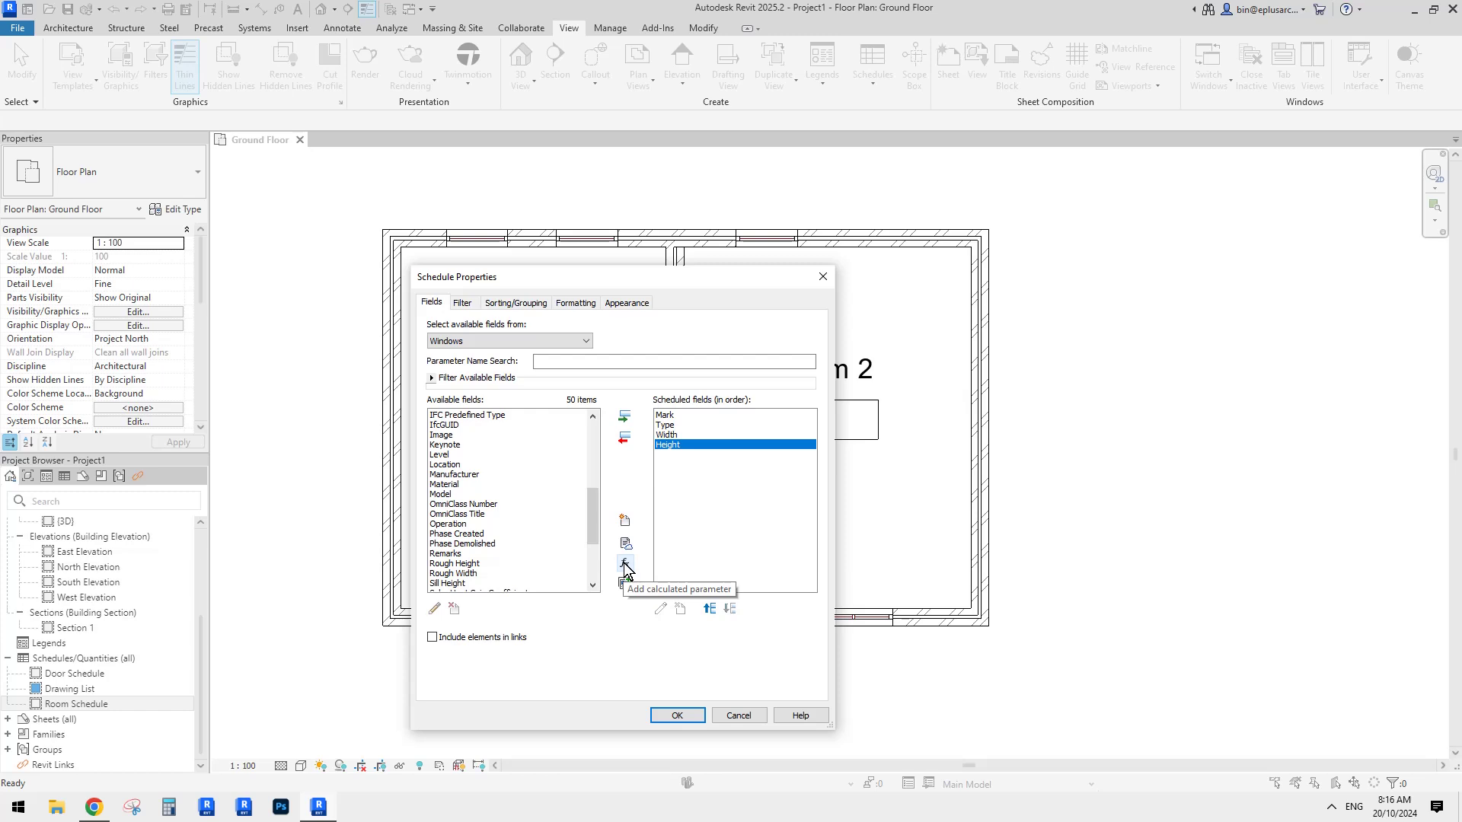
left_click(624, 567)
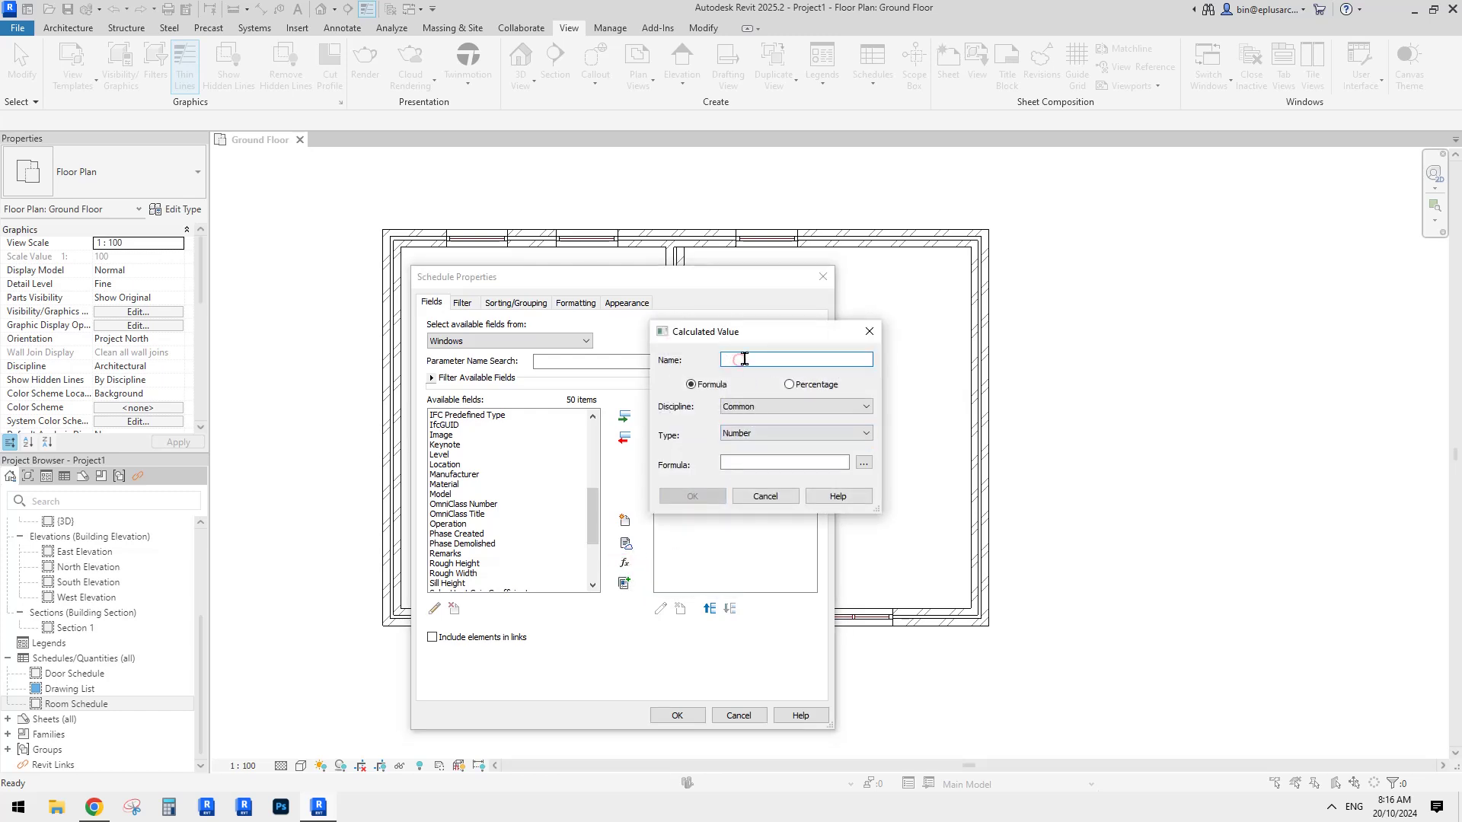
key("Caps_Lock")
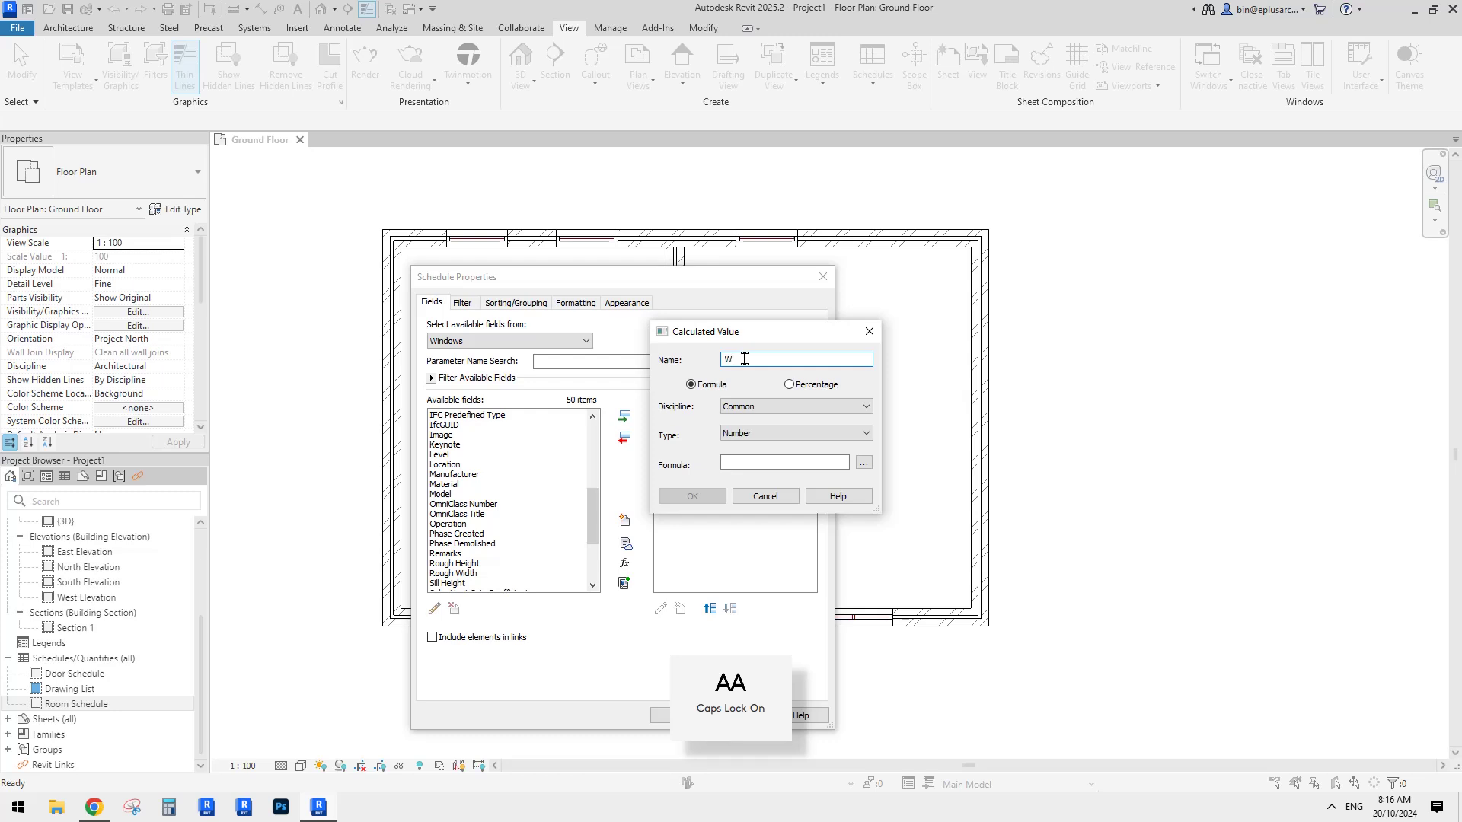
type("W")
key("Caps_Lock")
type("a")
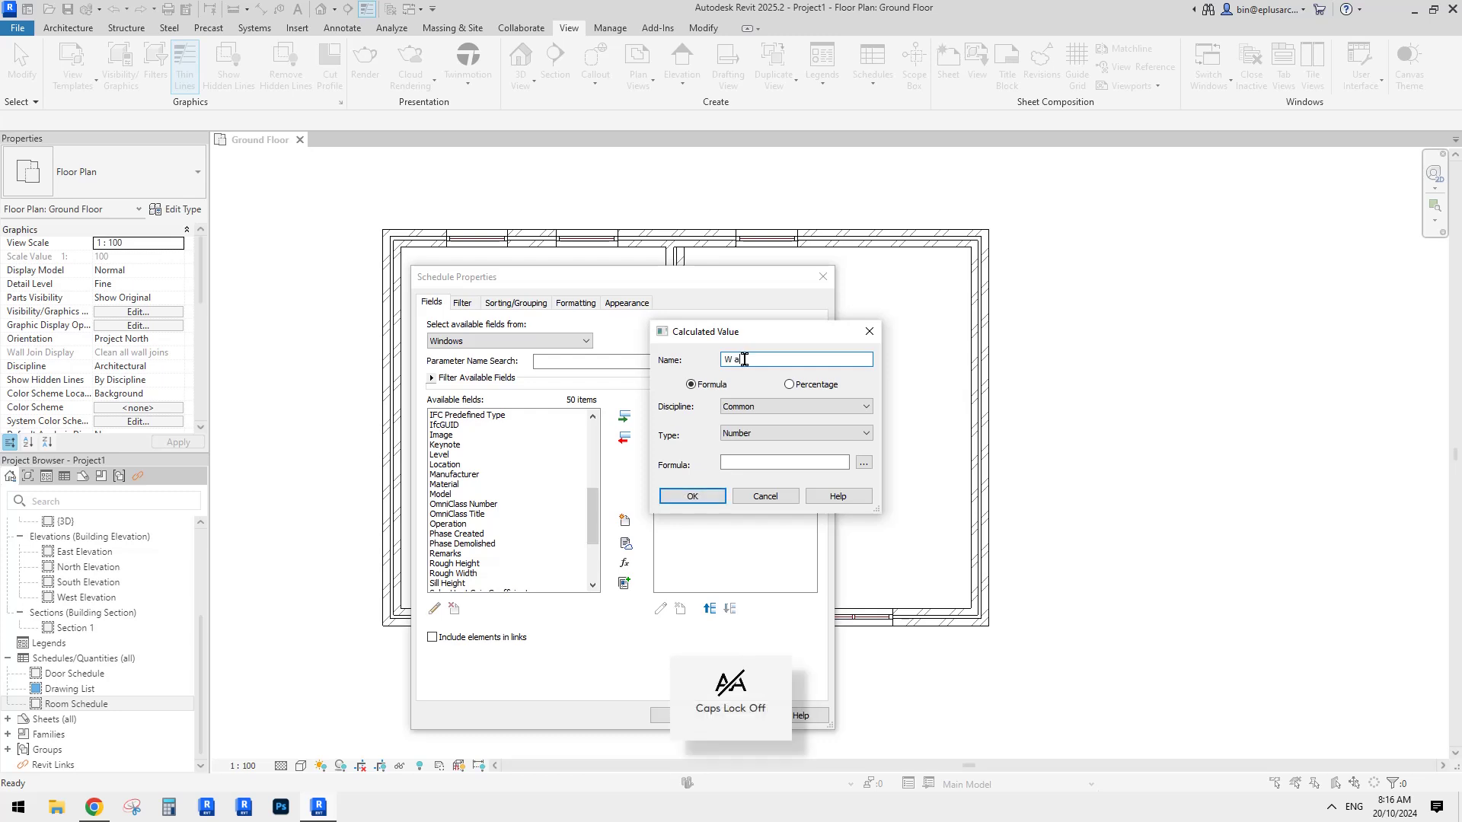
type("Are")
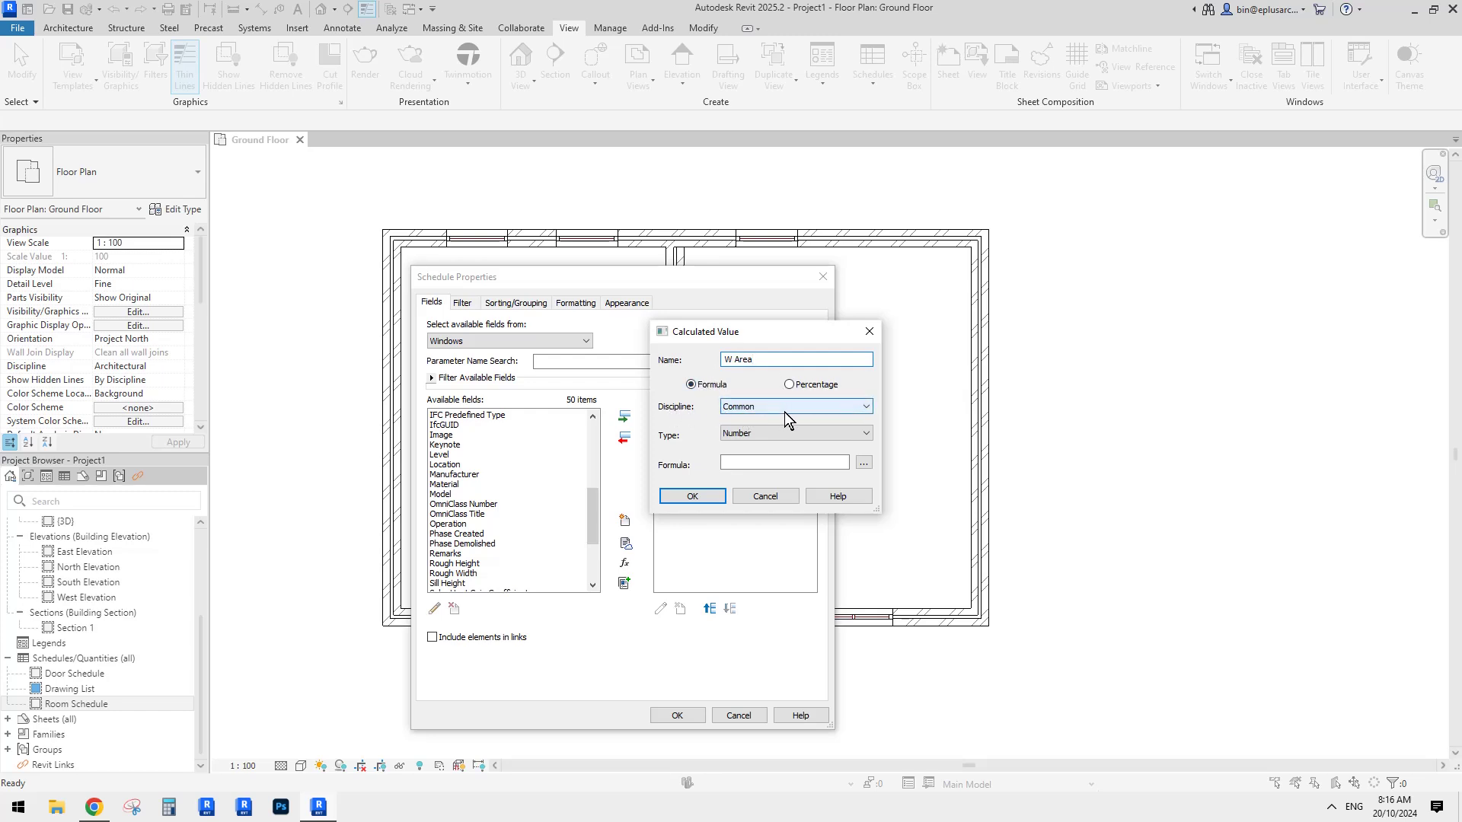
left_click(751, 432)
left_click(746, 475)
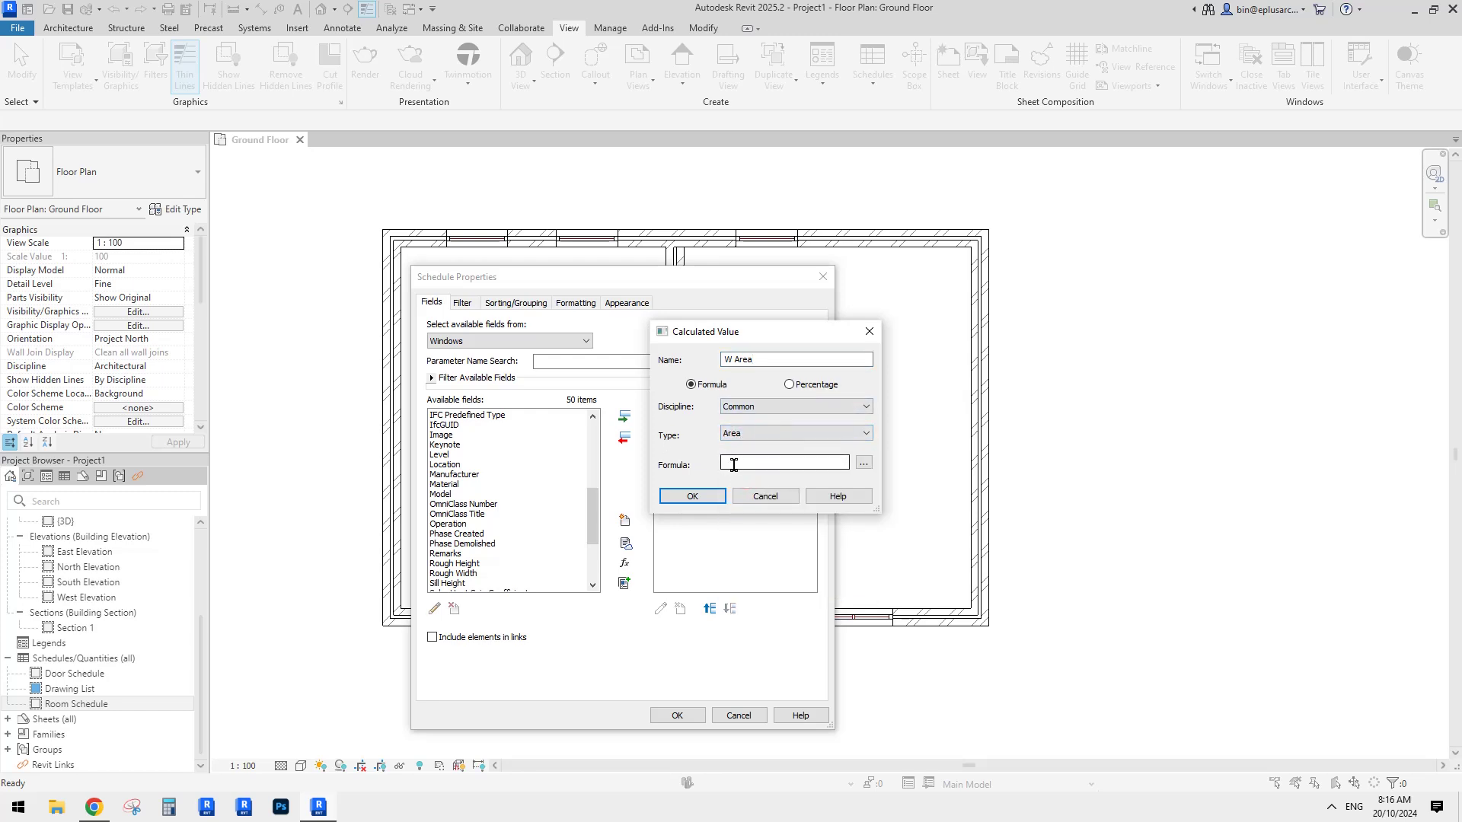
Give W Area the formula Width*Height and add it to the scheduled fields.
left_click(733, 465)
left_click_drag(747, 336, 1015, 332)
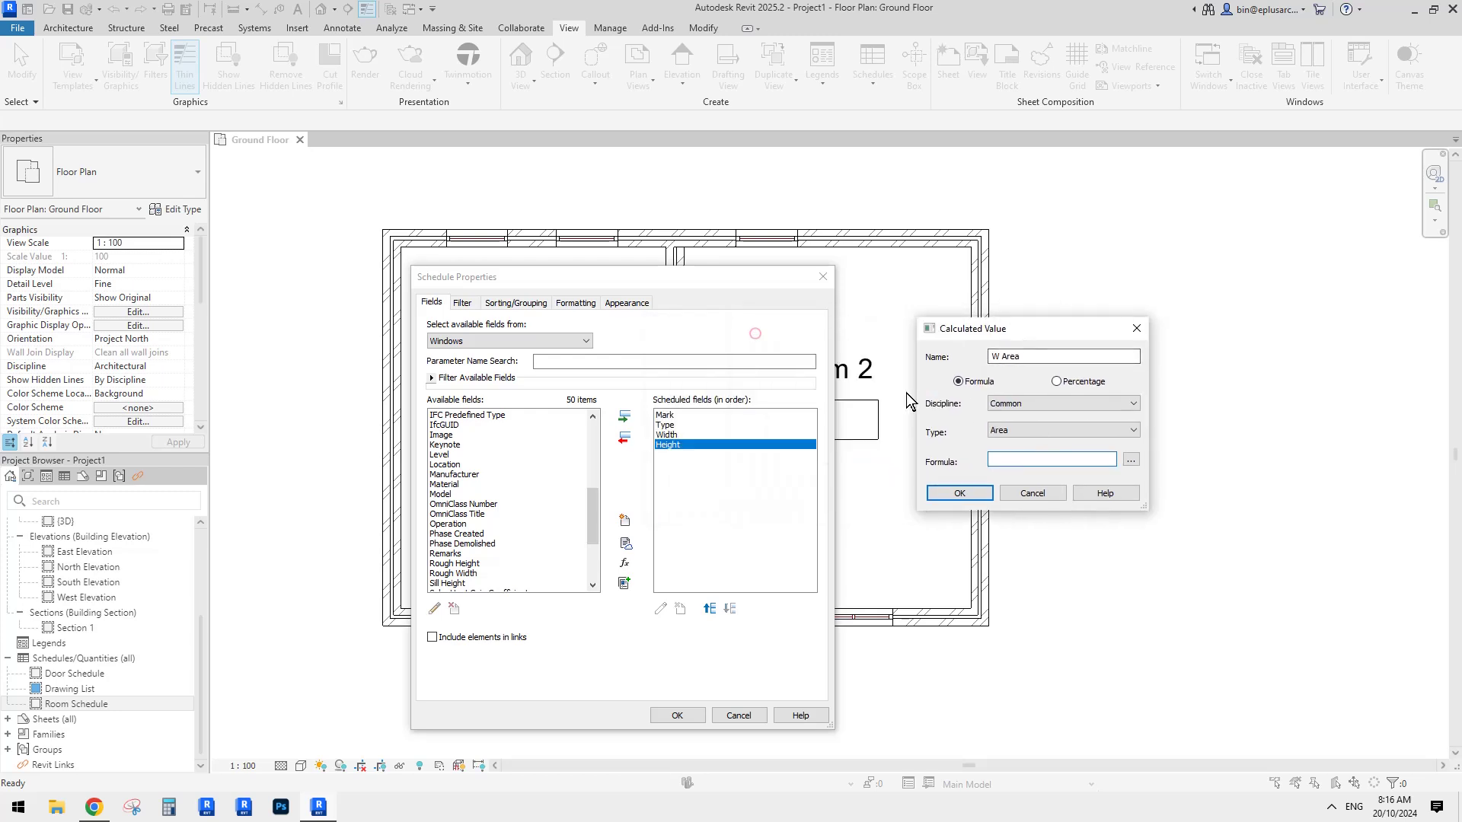
left_click(1127, 461)
left_click(965, 365)
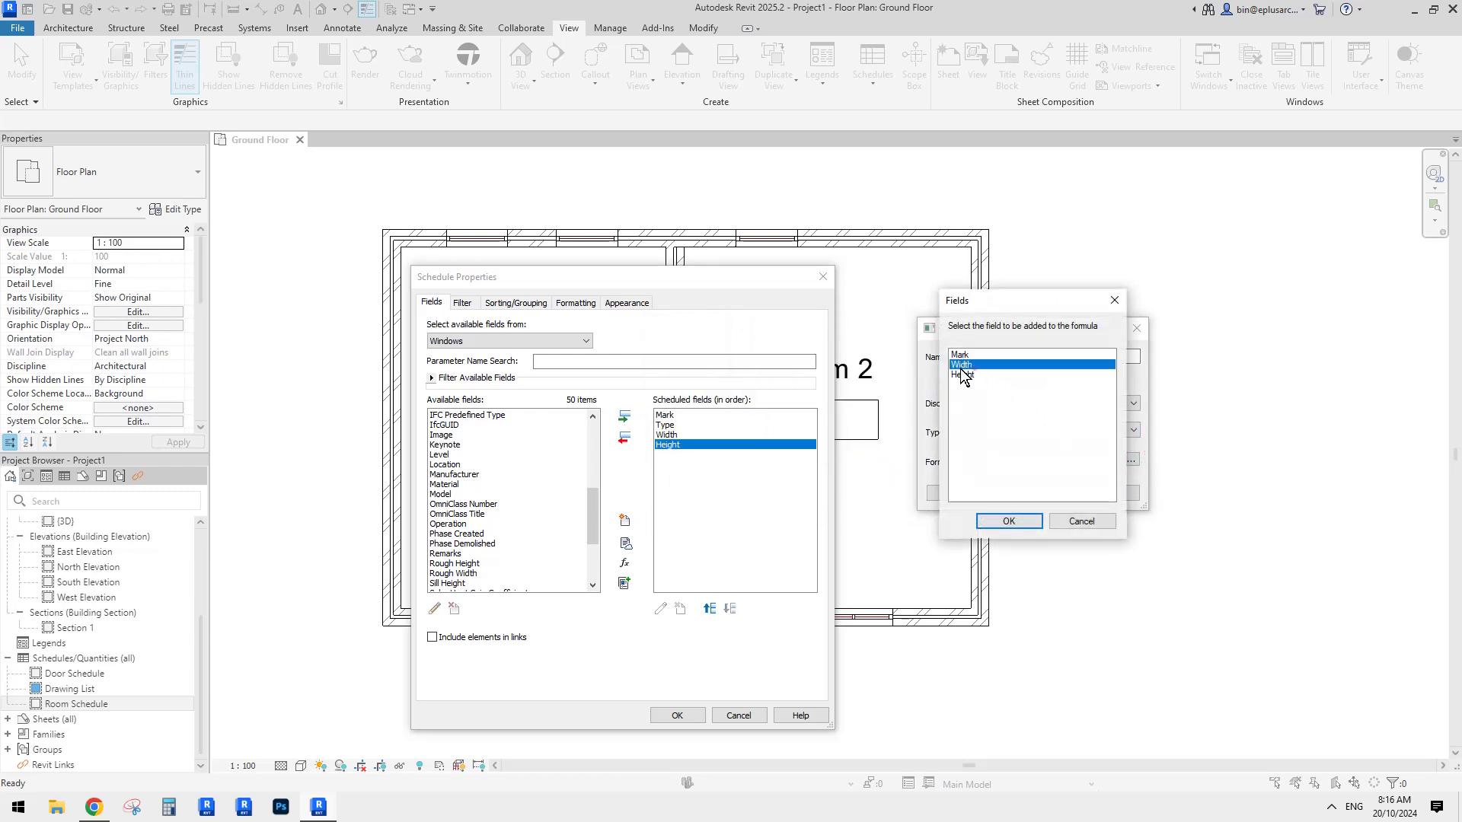
left_click(1009, 520)
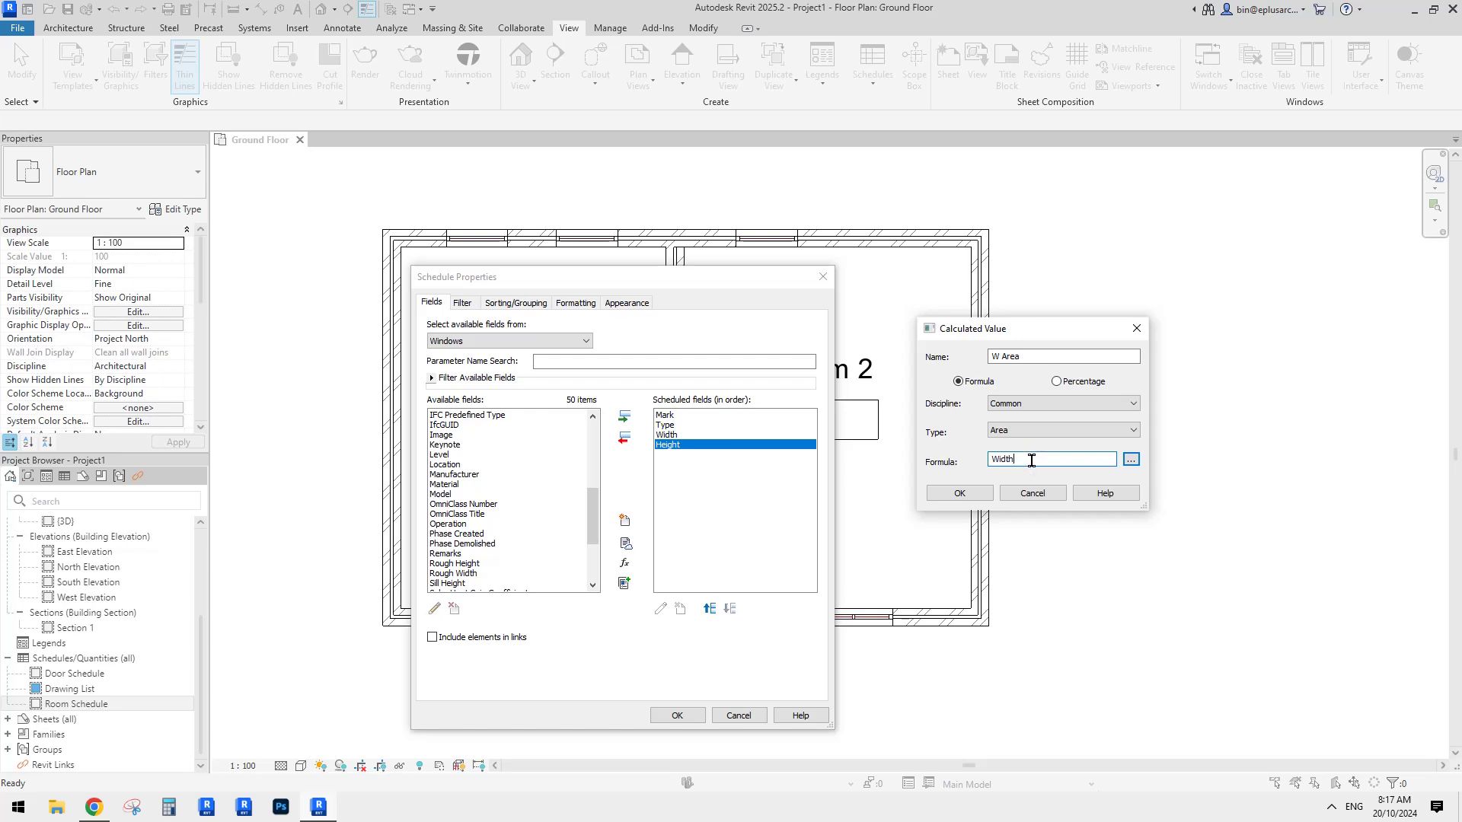
left_click(1131, 460)
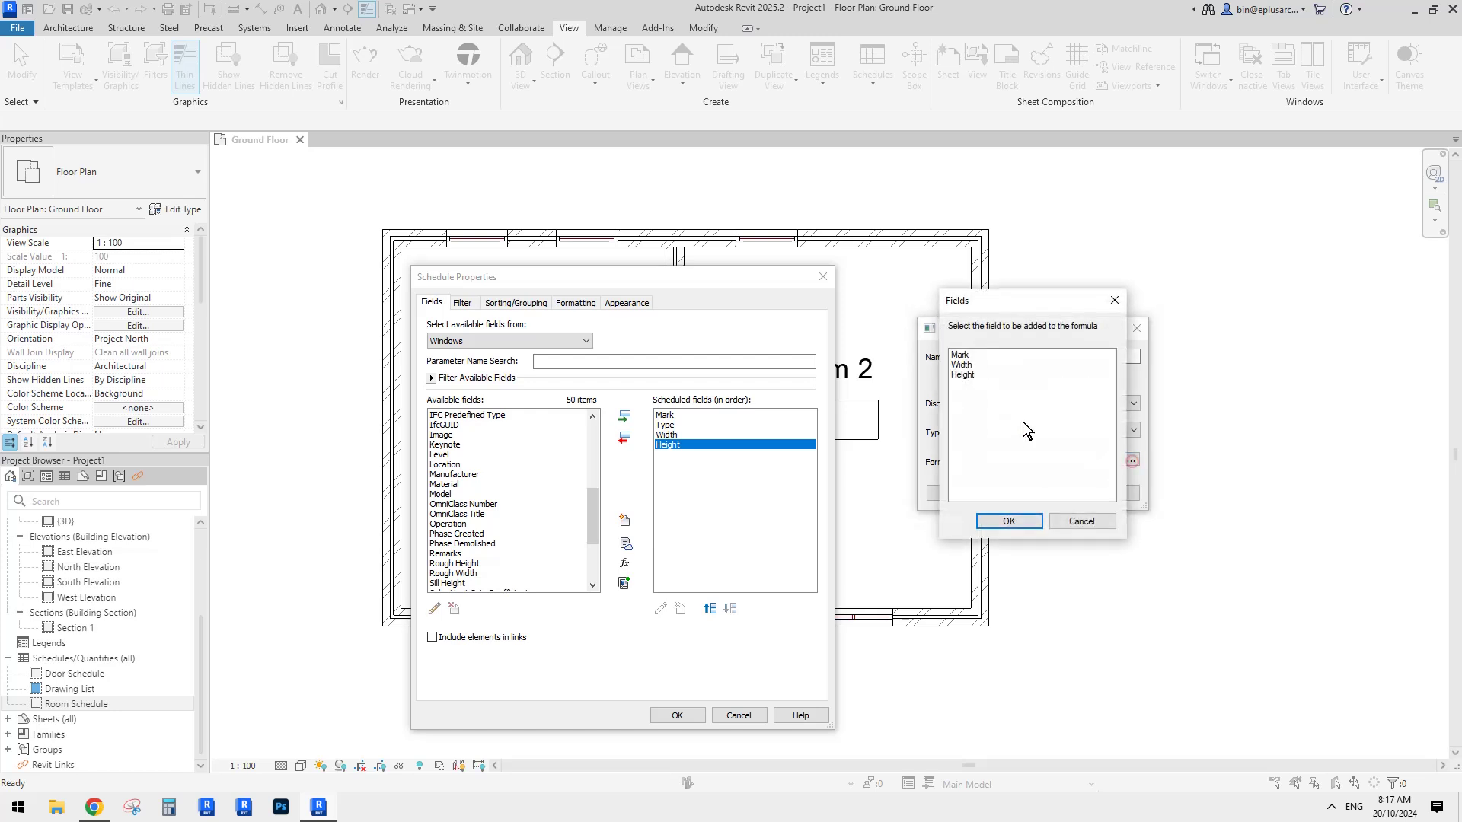
left_click(962, 375)
left_click(1031, 522)
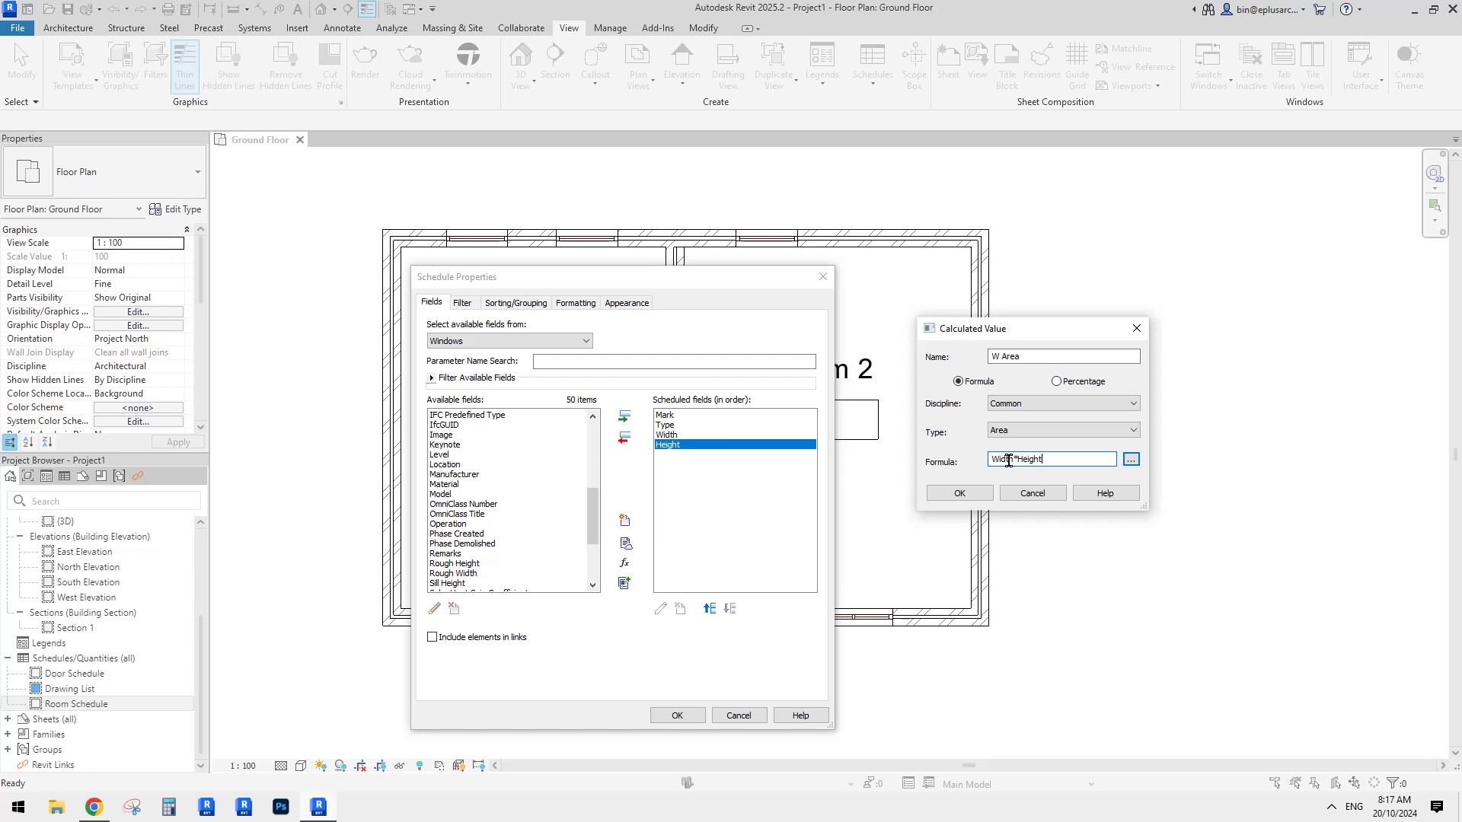
left_click(960, 494)
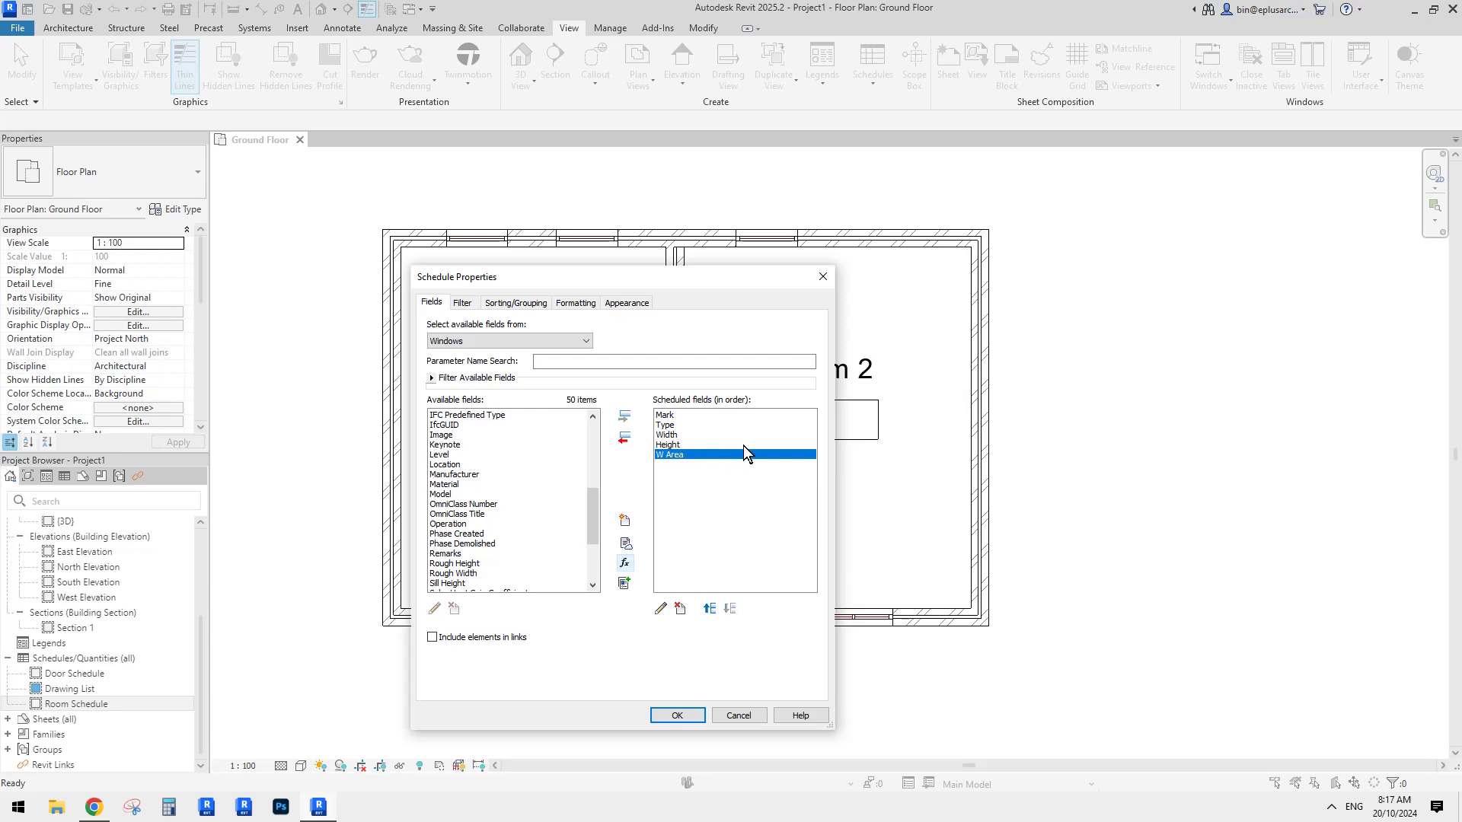
Override the W Area field's project format with square meters rounded to 1 decimal place, and create the window schedule.
left_click(568, 302)
left_click(440, 383)
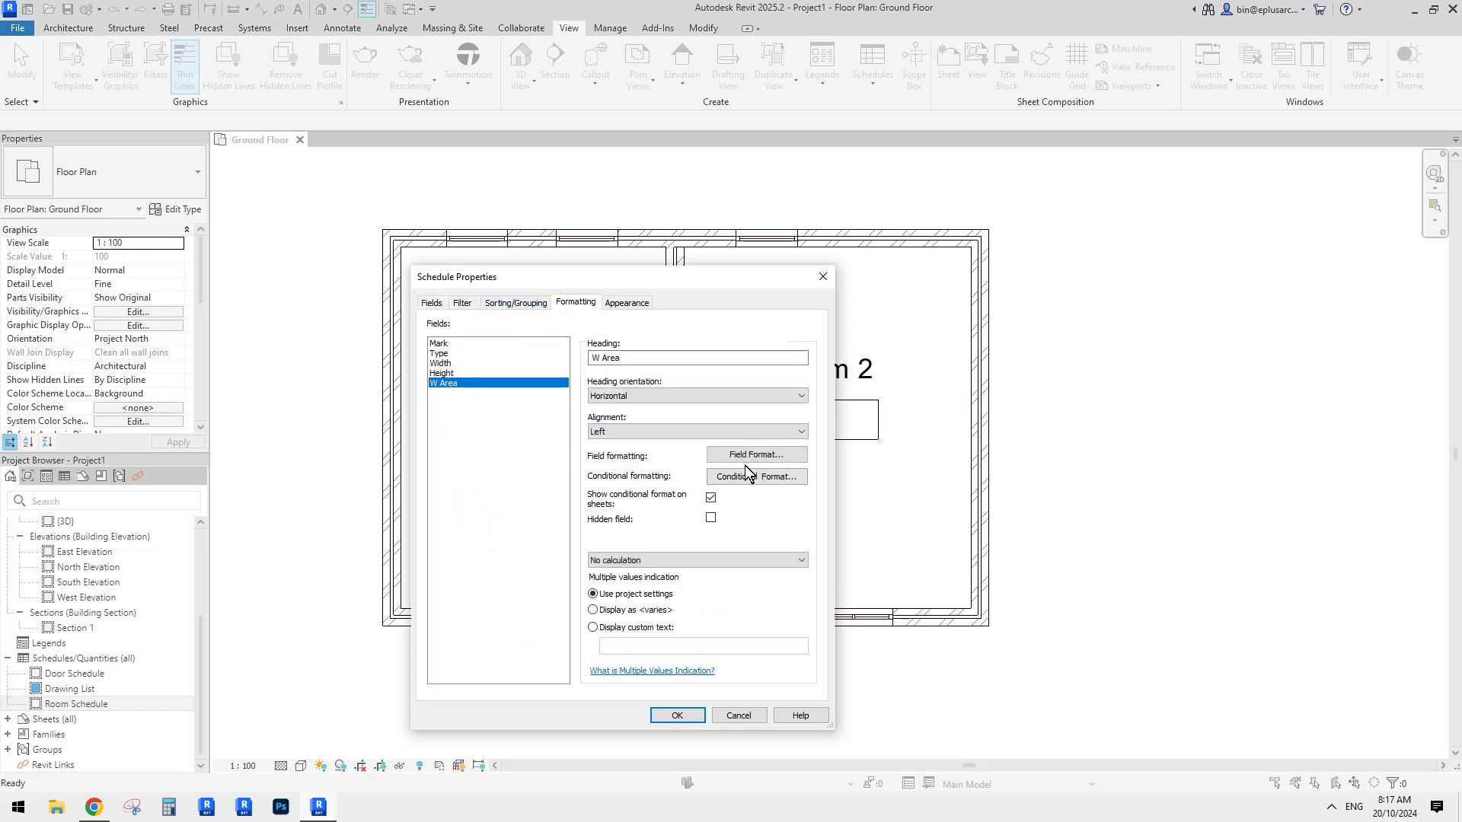
left_click(746, 455)
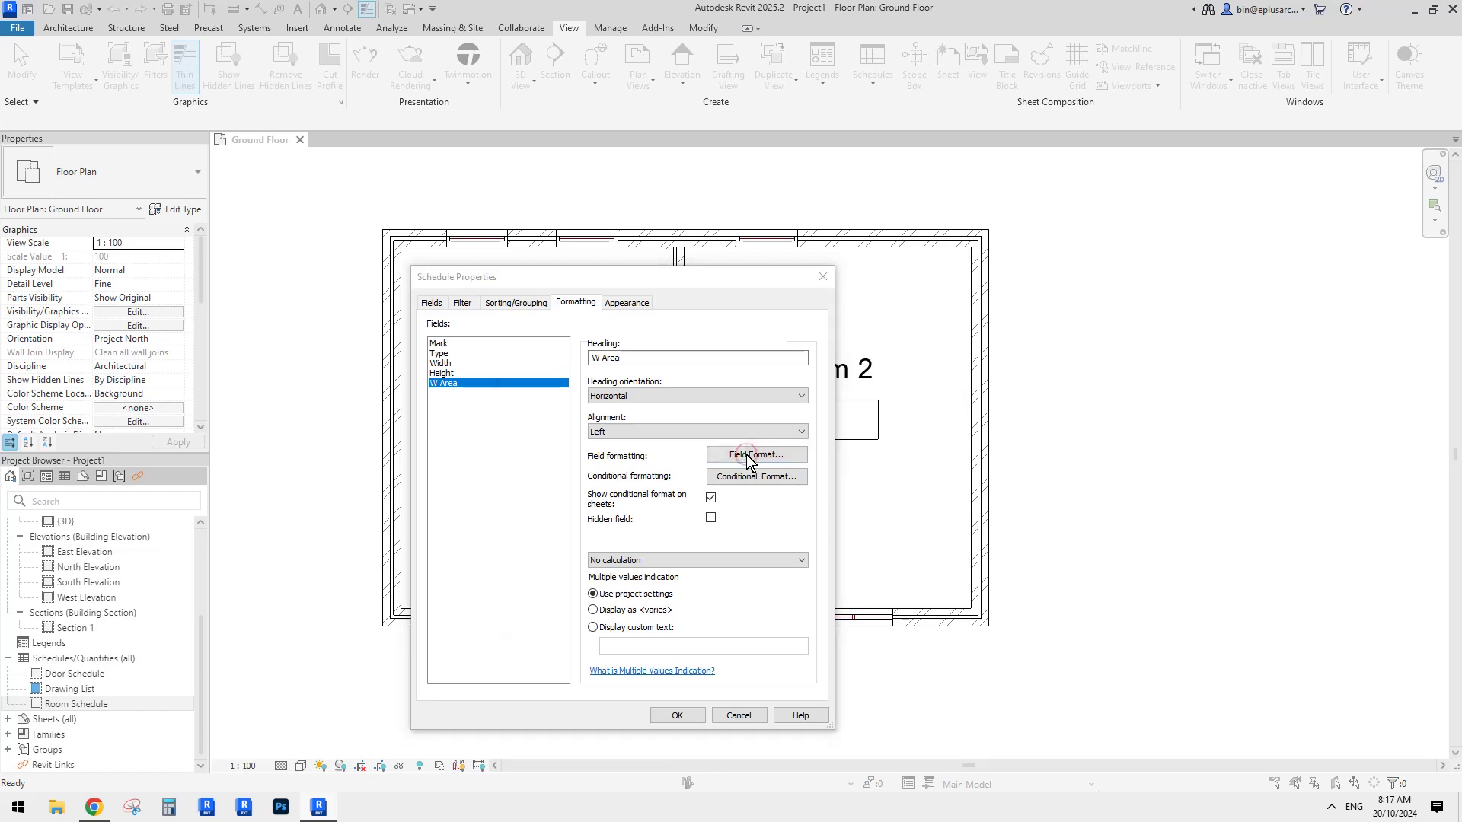
left_click_drag(631, 367, 1010, 367)
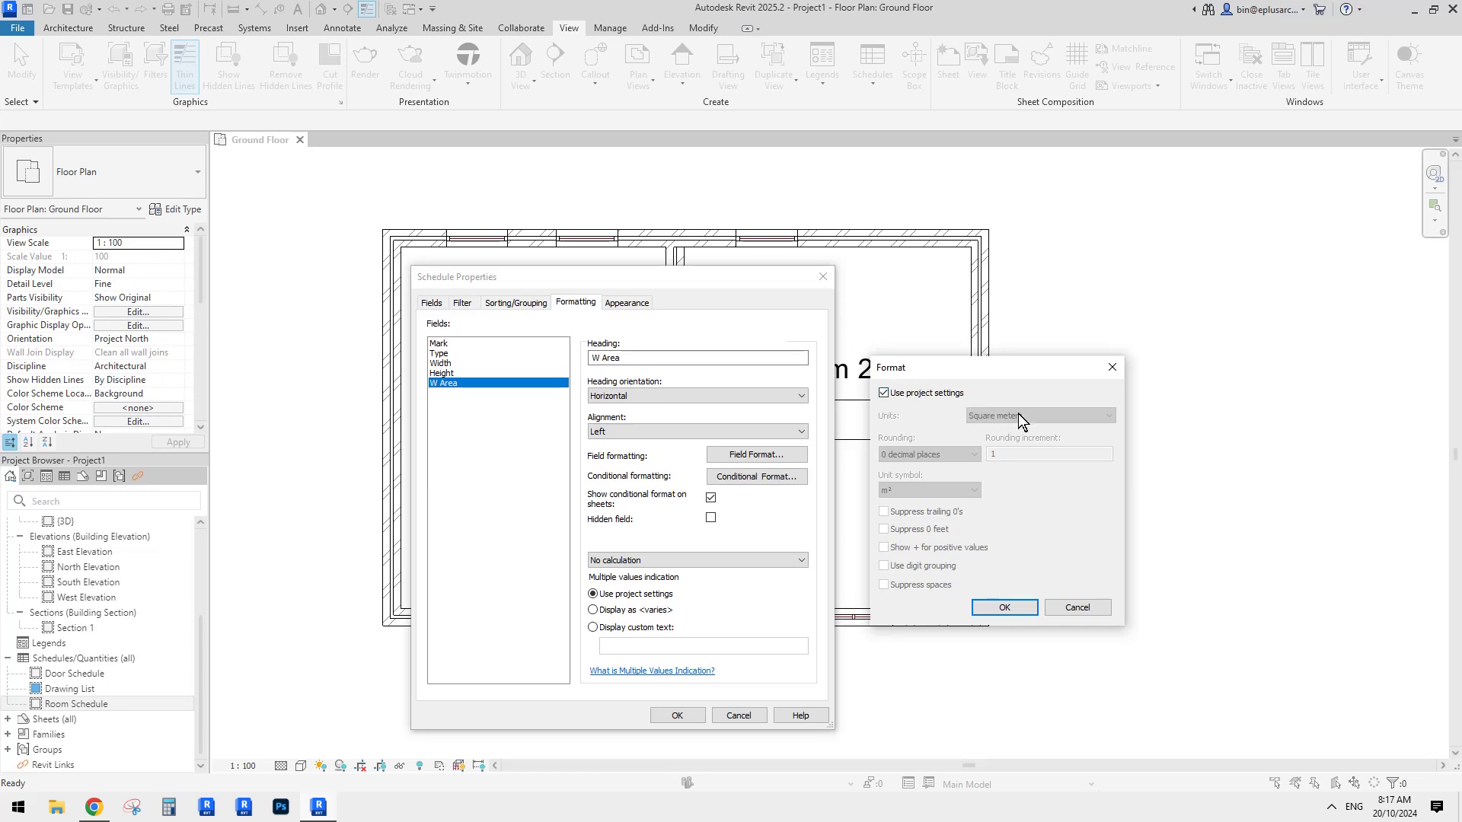
left_click(894, 395)
left_click(961, 454)
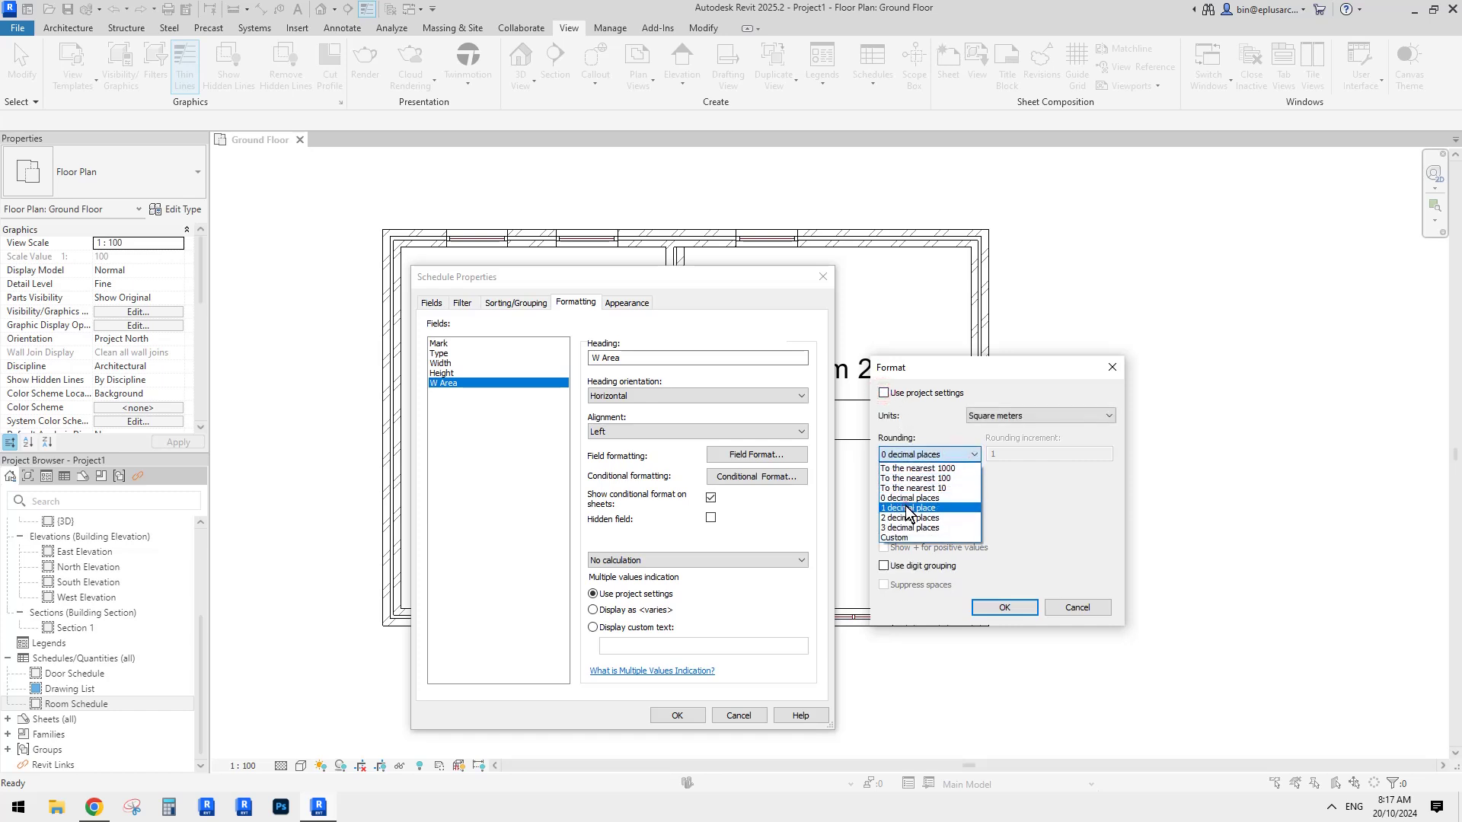
left_click(906, 508)
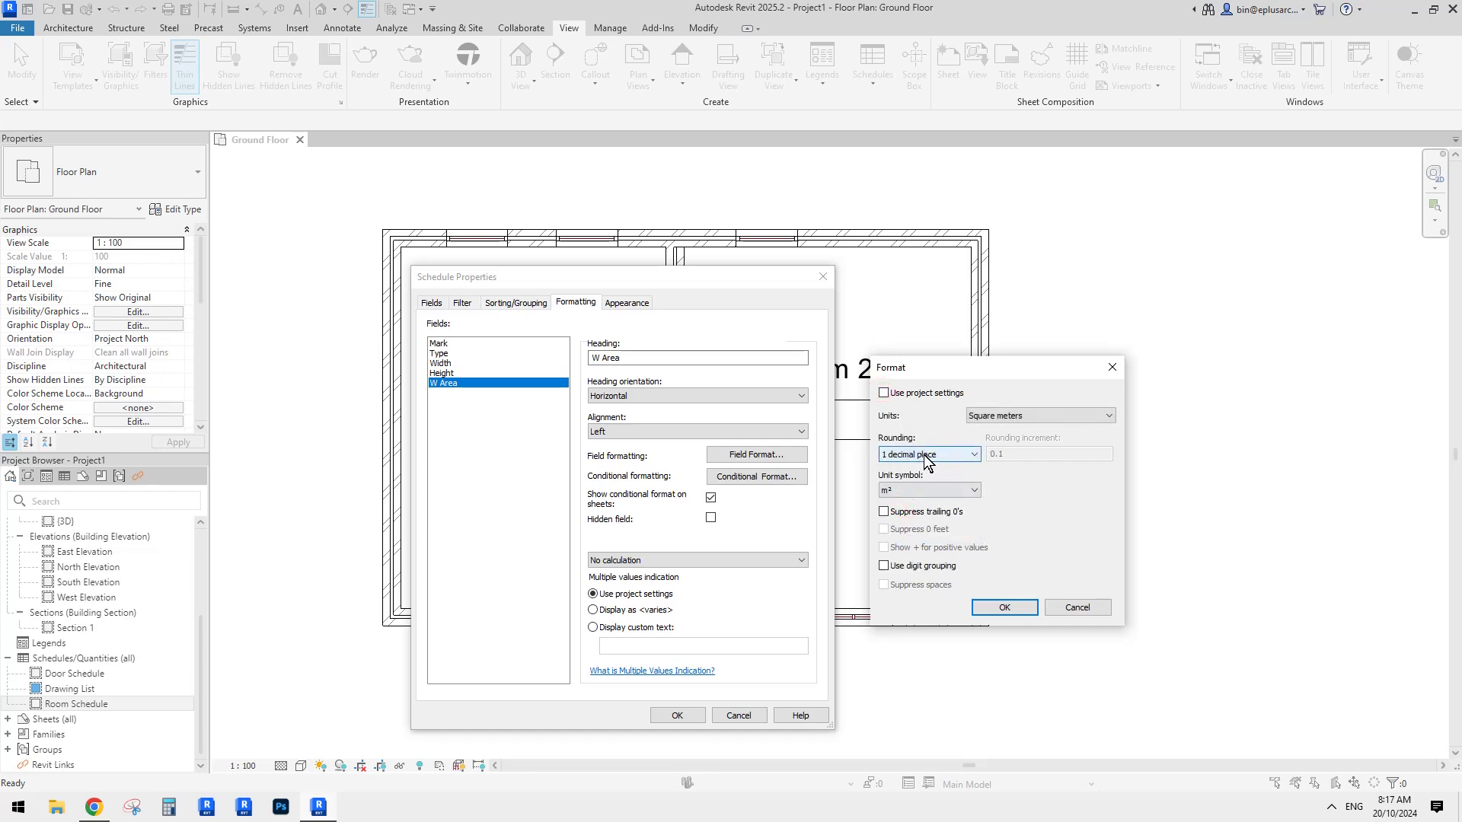
key("Tab")
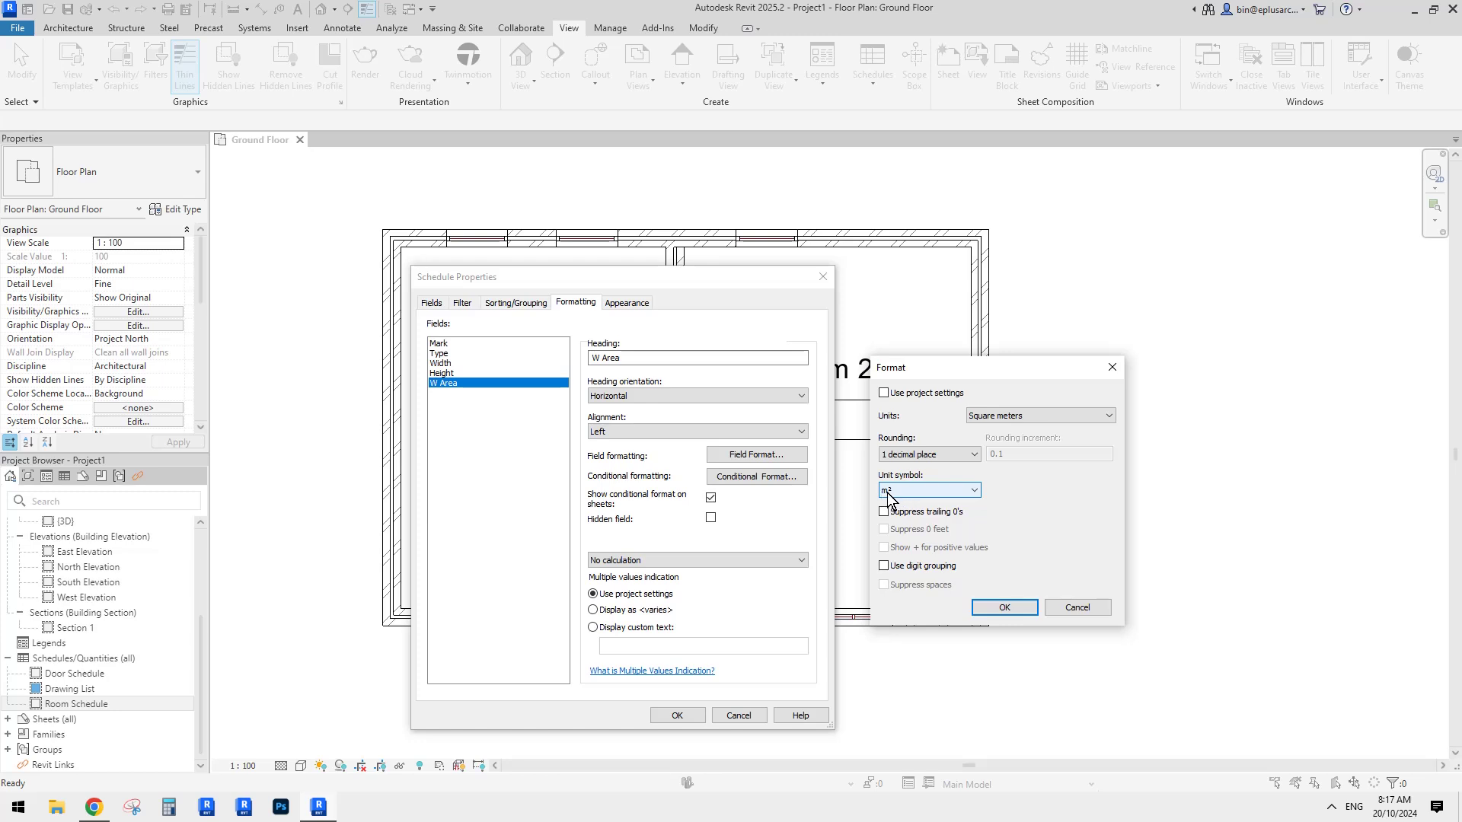
left_click(1003, 607)
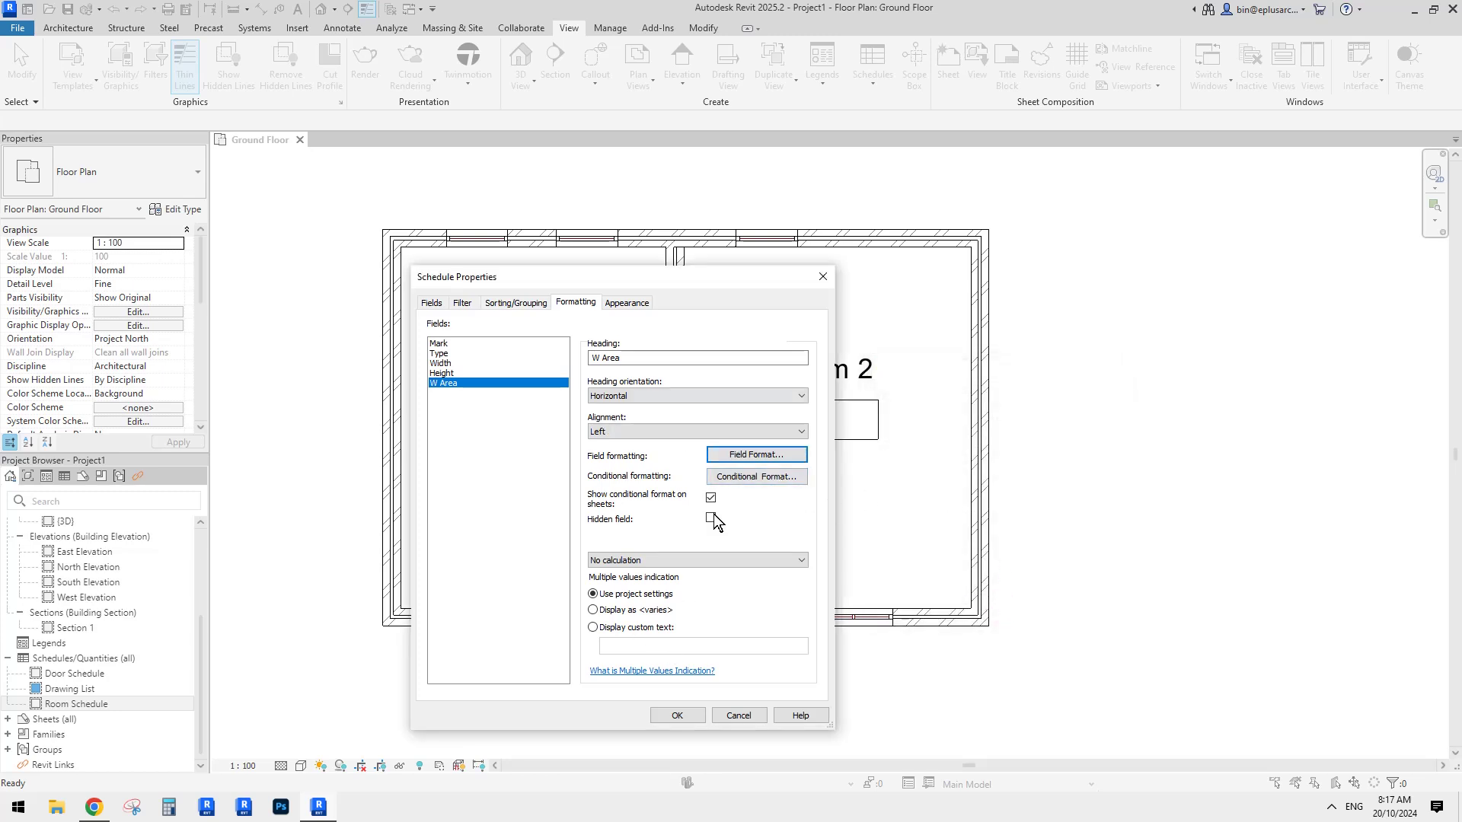
left_click(677, 715)
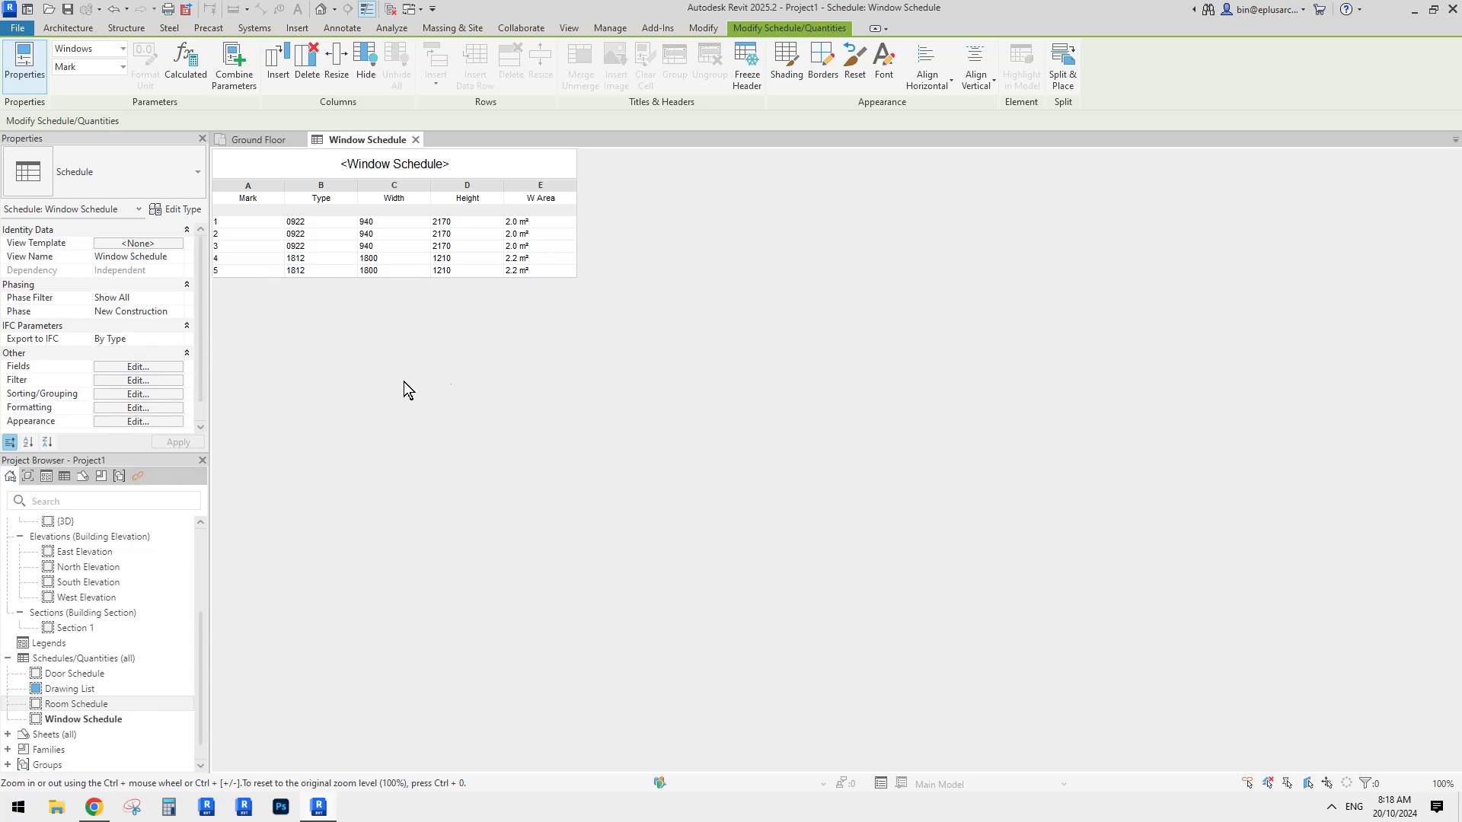
Add the From Room: Name and From Room: Area fields to the window schedule after W Area.
left_click(99, 368)
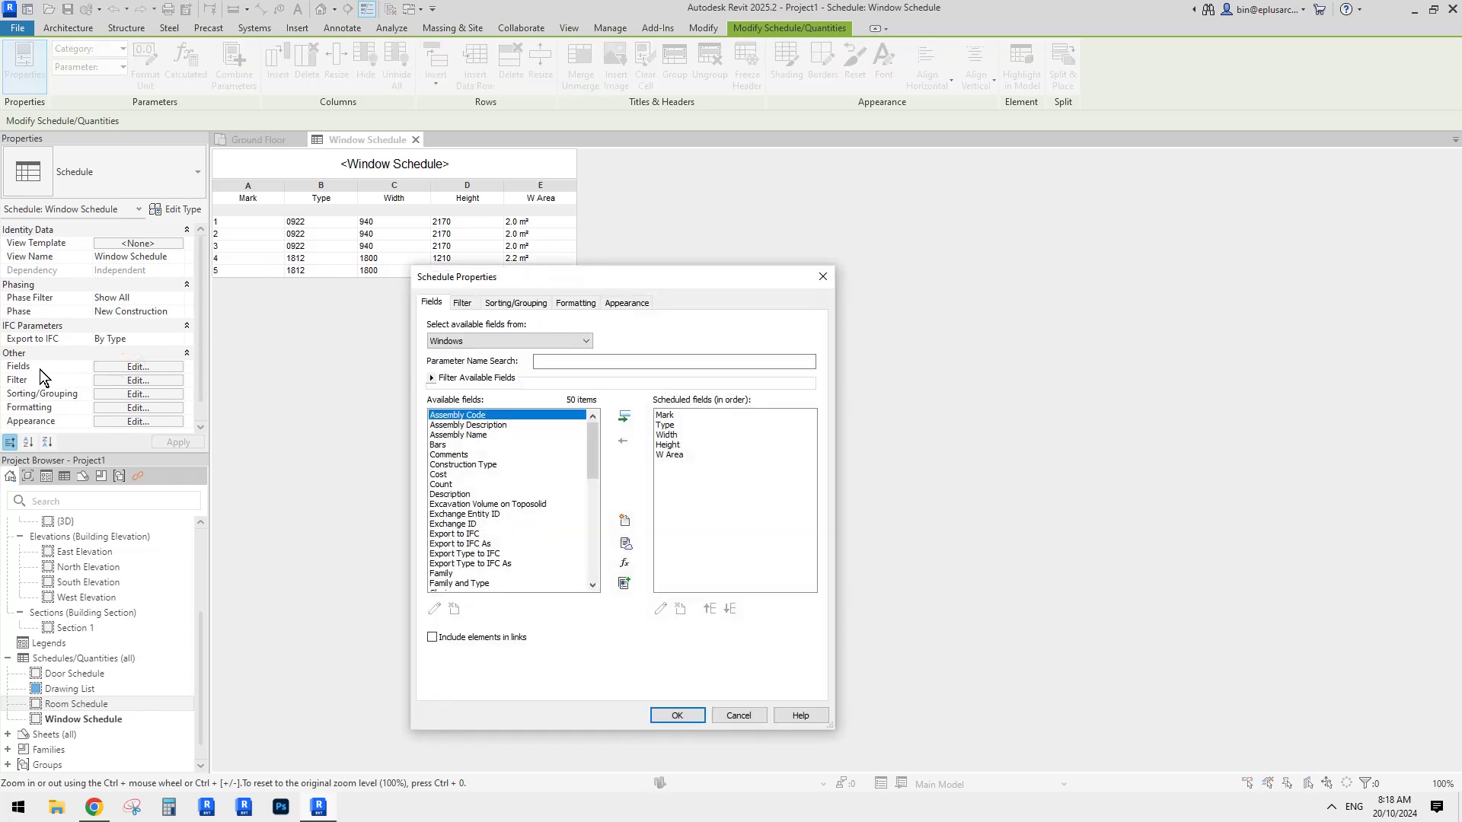
left_click_drag(595, 282, 760, 267)
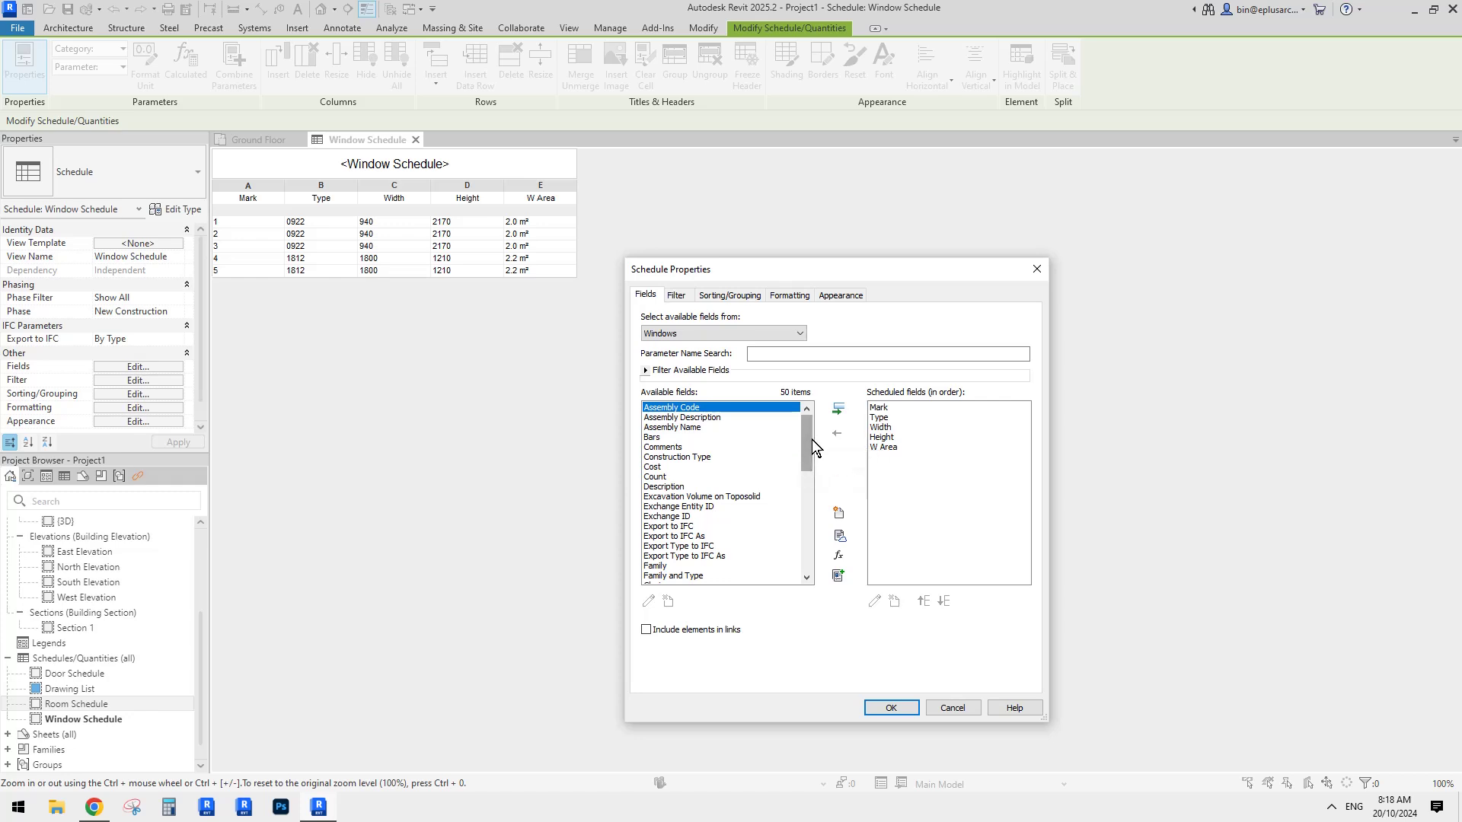
mouse_move(810, 437)
left_mouse_down()
mouse_move(807, 489)
mouse_move(807, 435)
left_mouse_up()
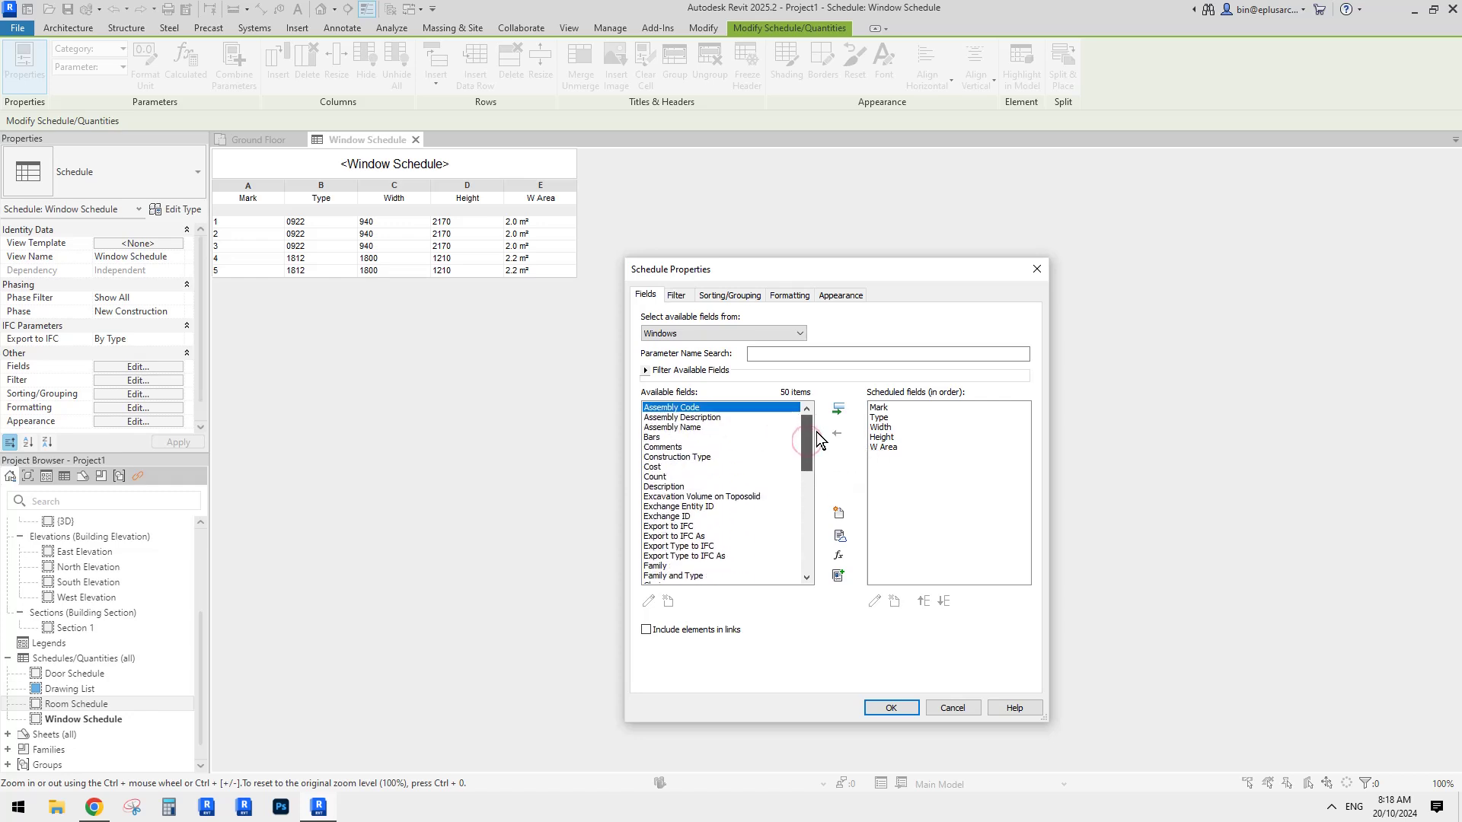
left_click(688, 332)
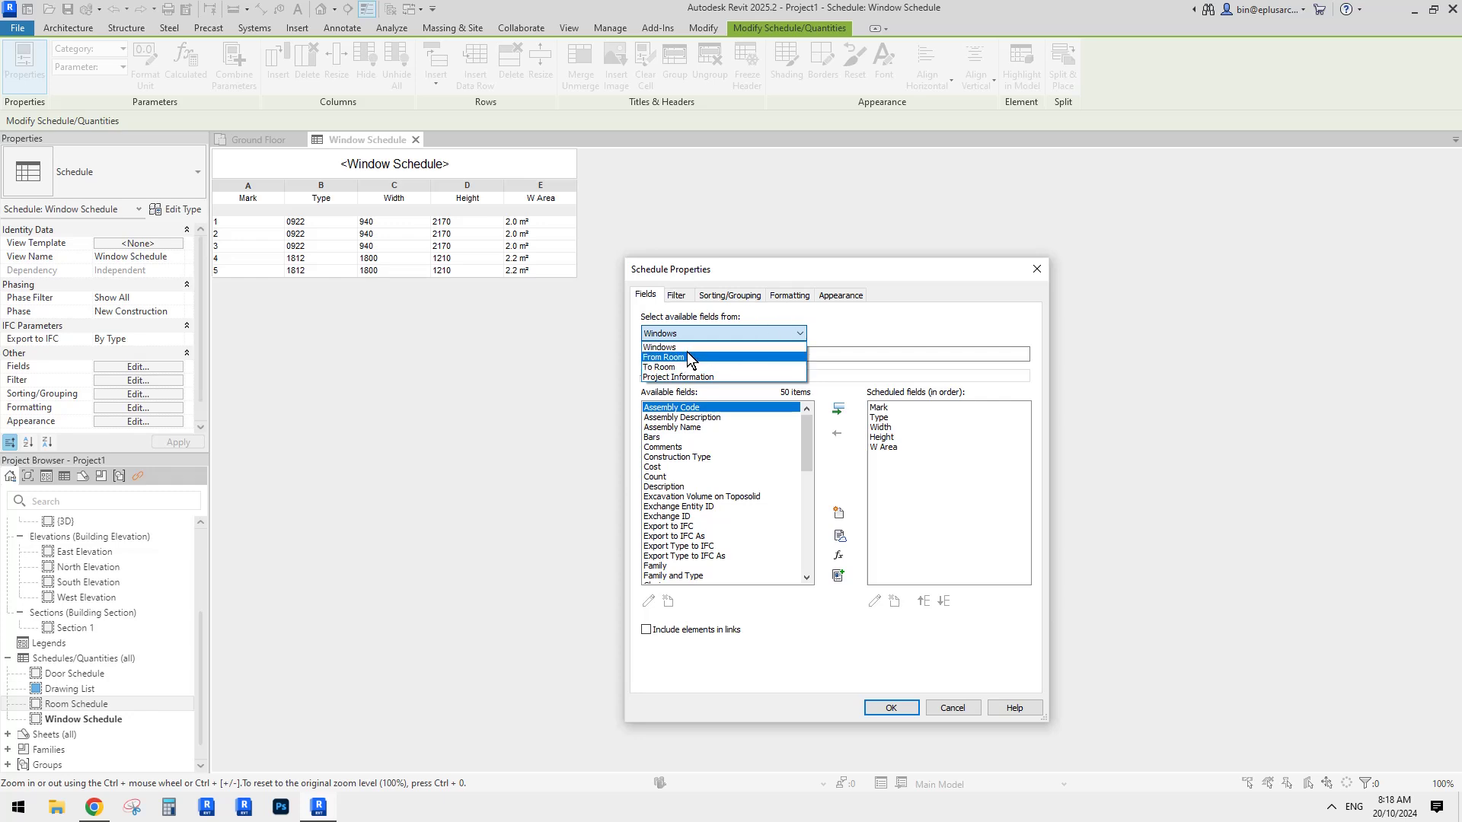
left_click(681, 358)
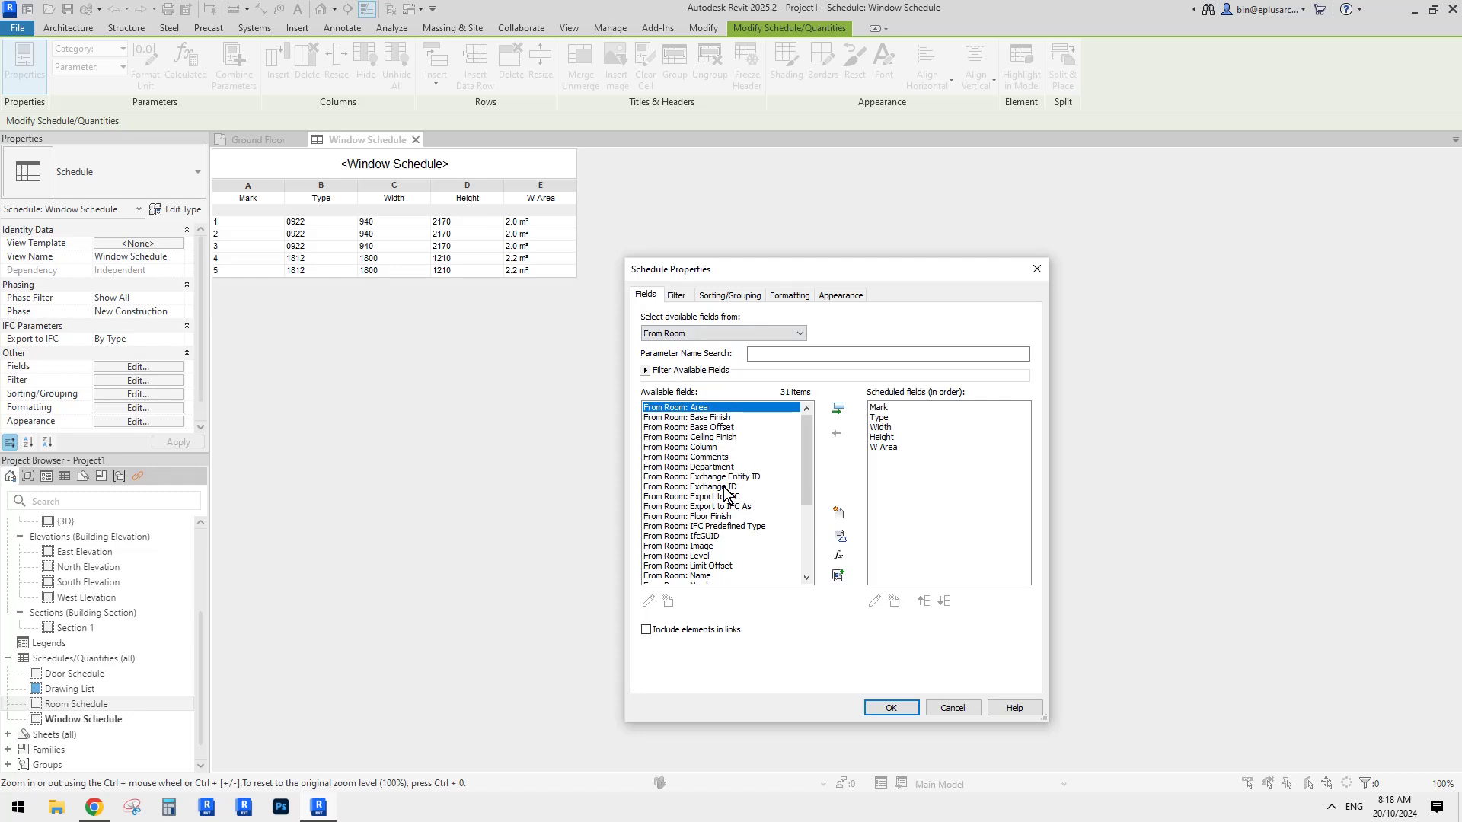
scroll(726, 493, "down", 5)
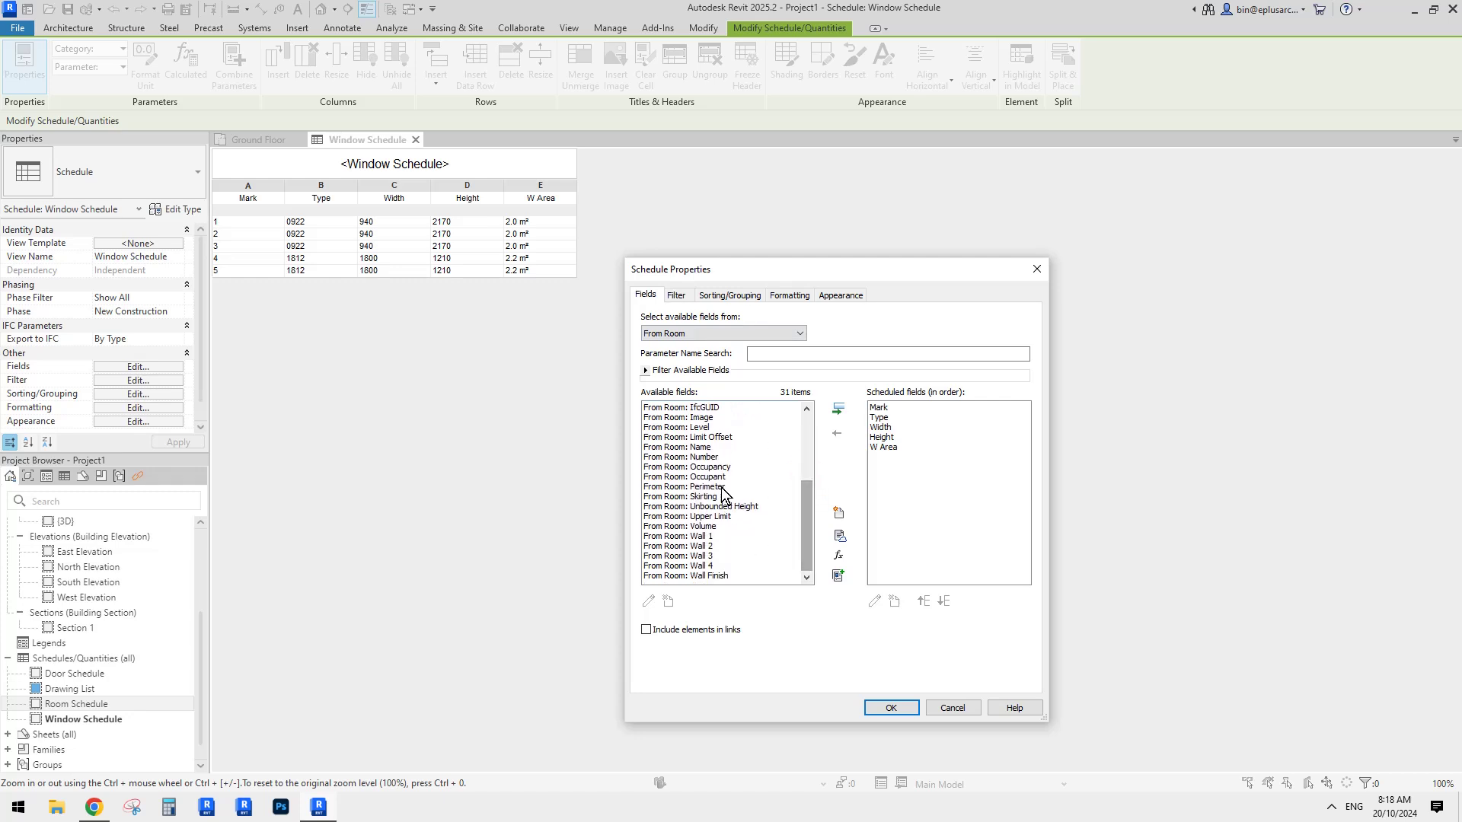
left_click(697, 447)
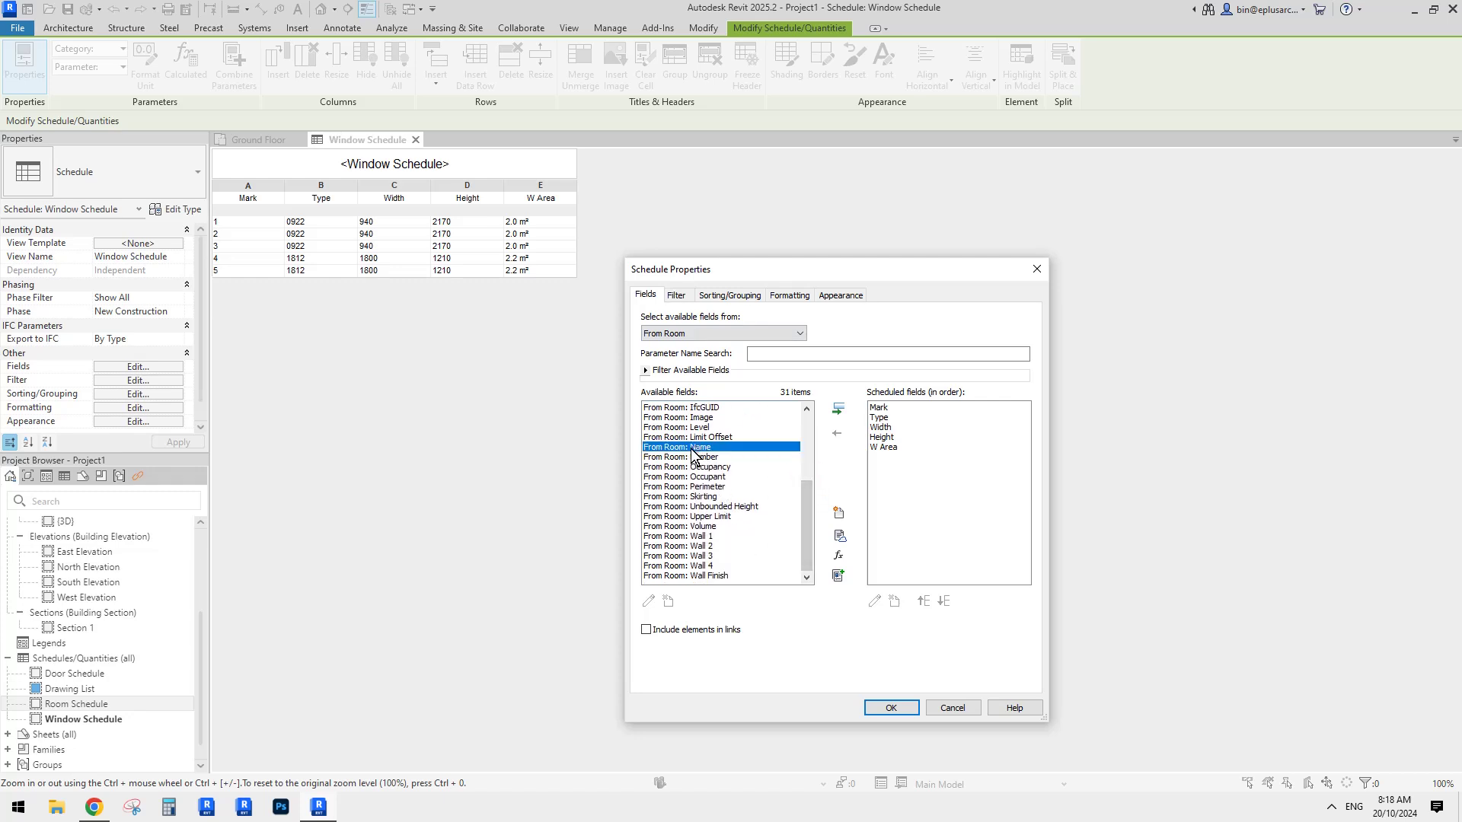
left_click(838, 409)
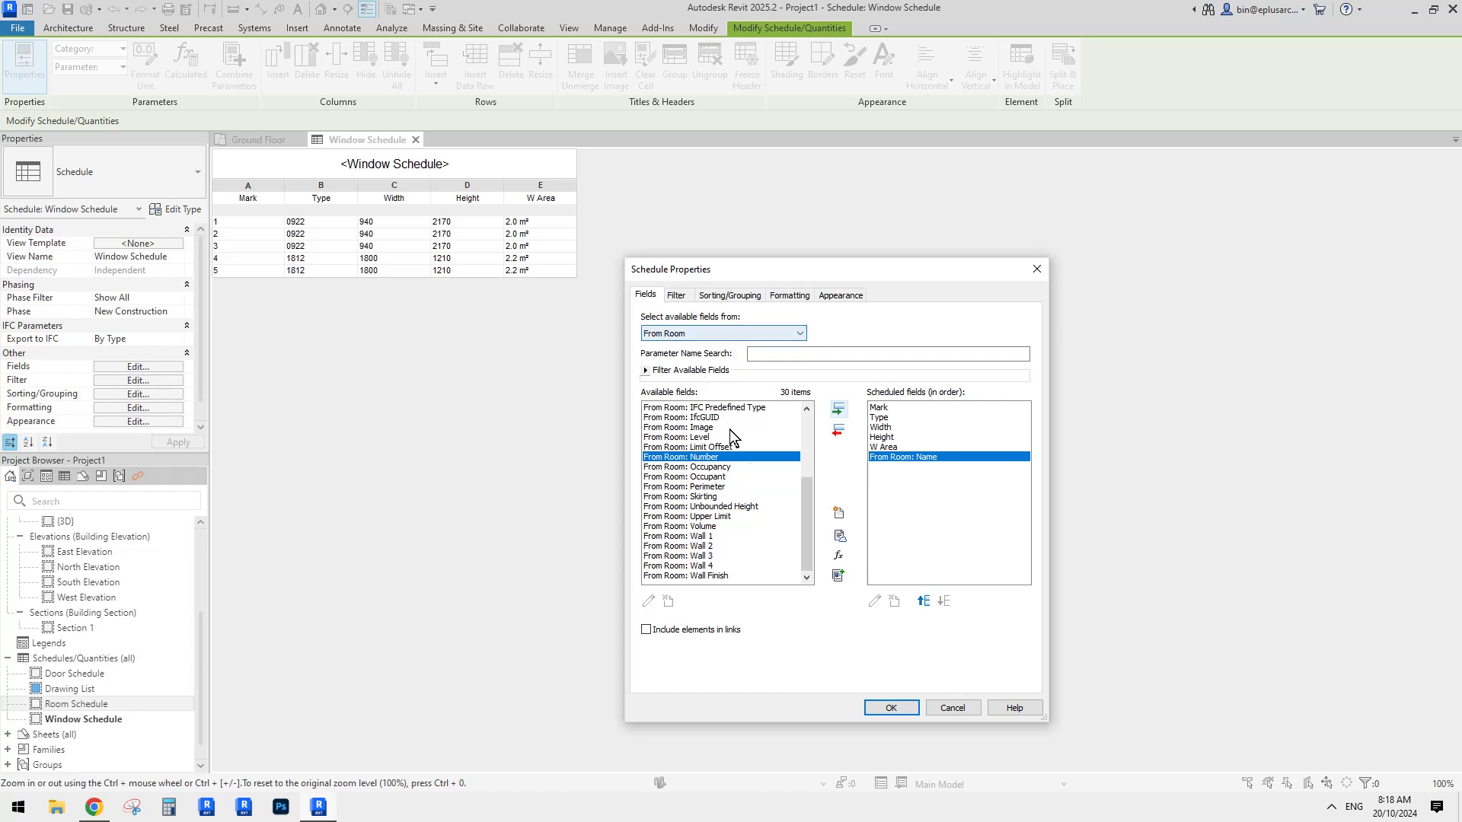
scroll(807, 466, "up", 4)
left_click(694, 408)
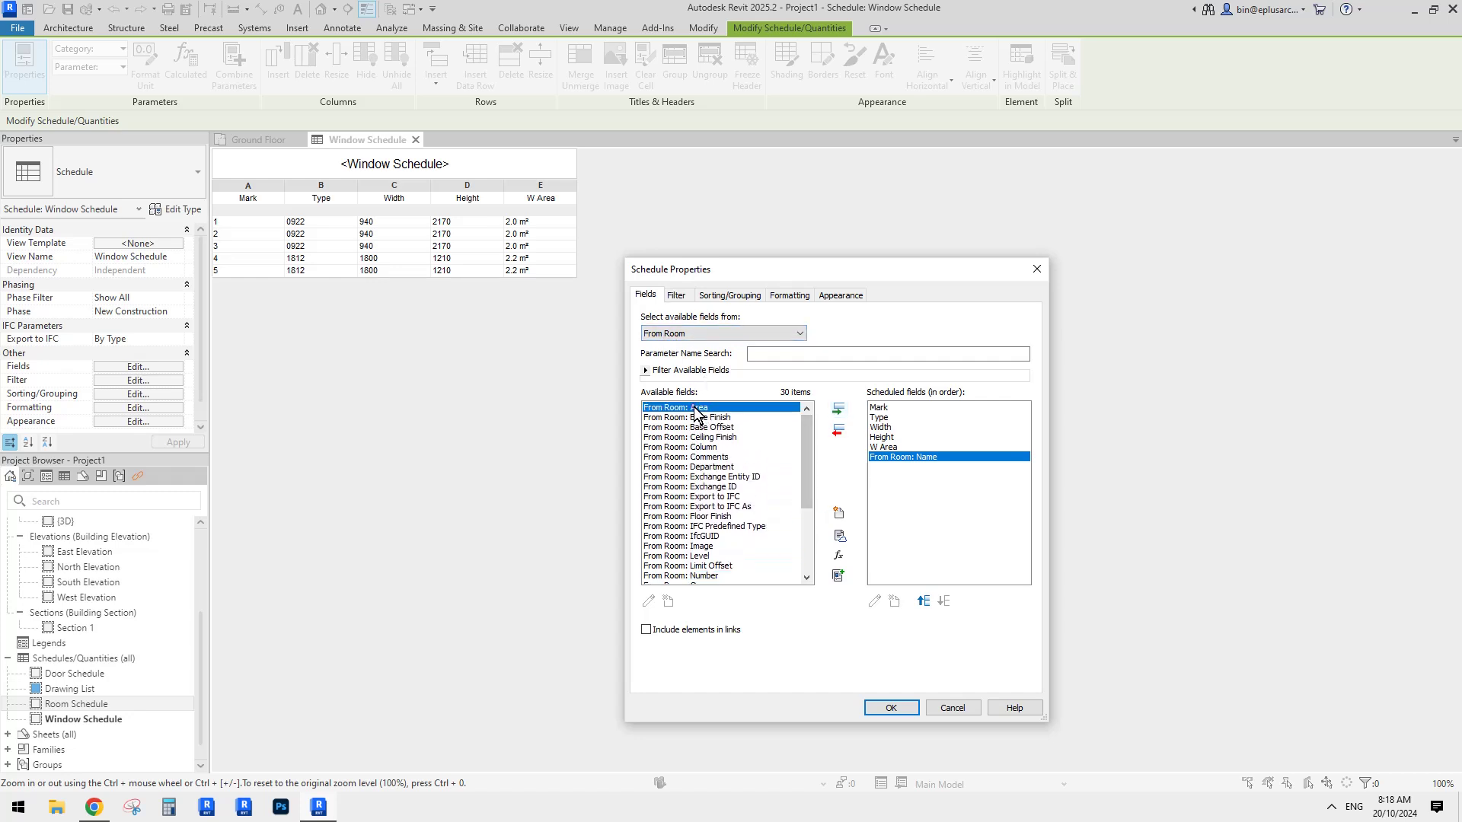
left_click(838, 410)
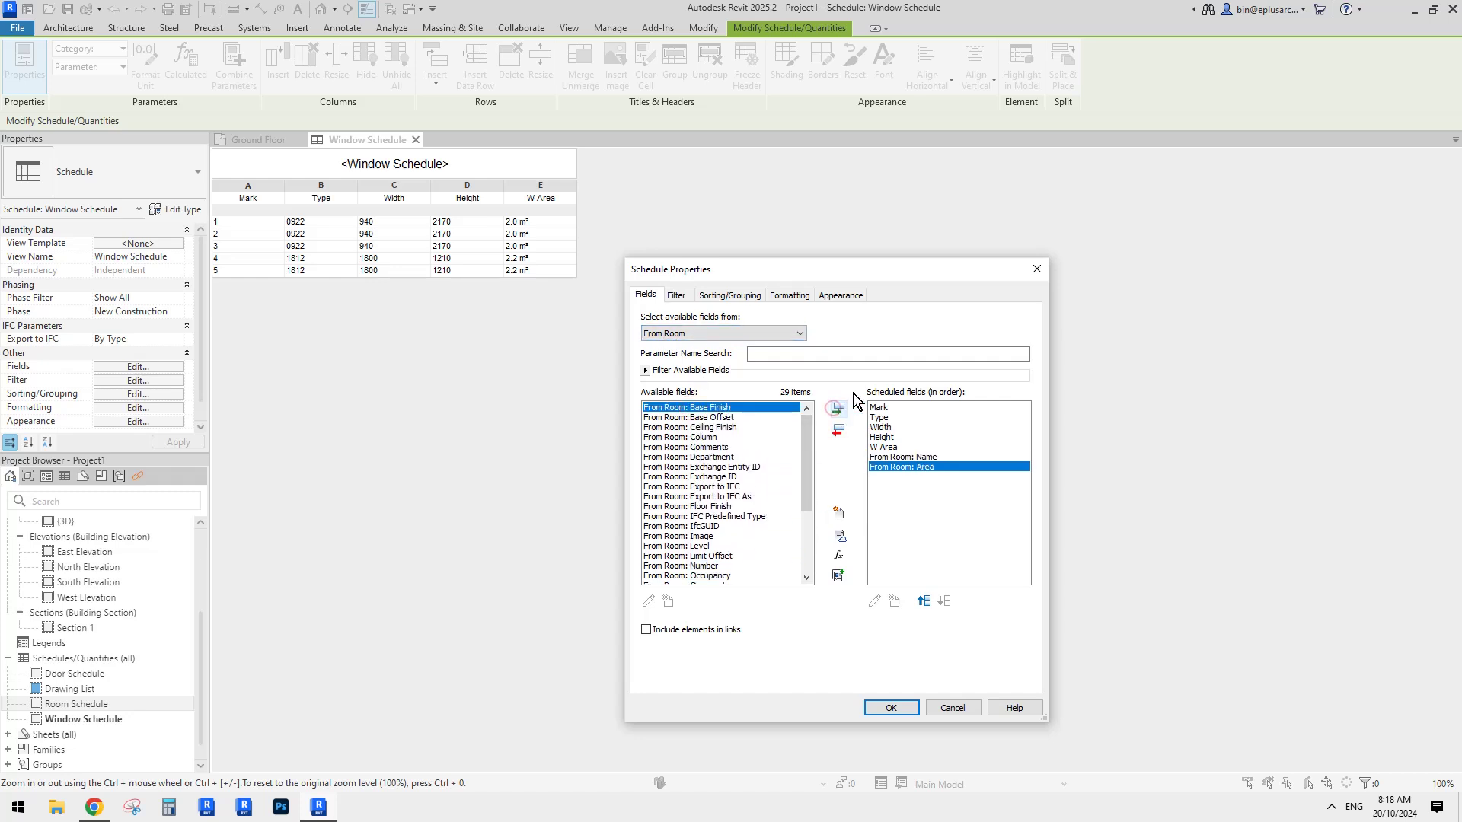
Add the To Room: Name and To Room: Area fields to the end of the window schedule's fields.
left_click(710, 336)
left_click(677, 375)
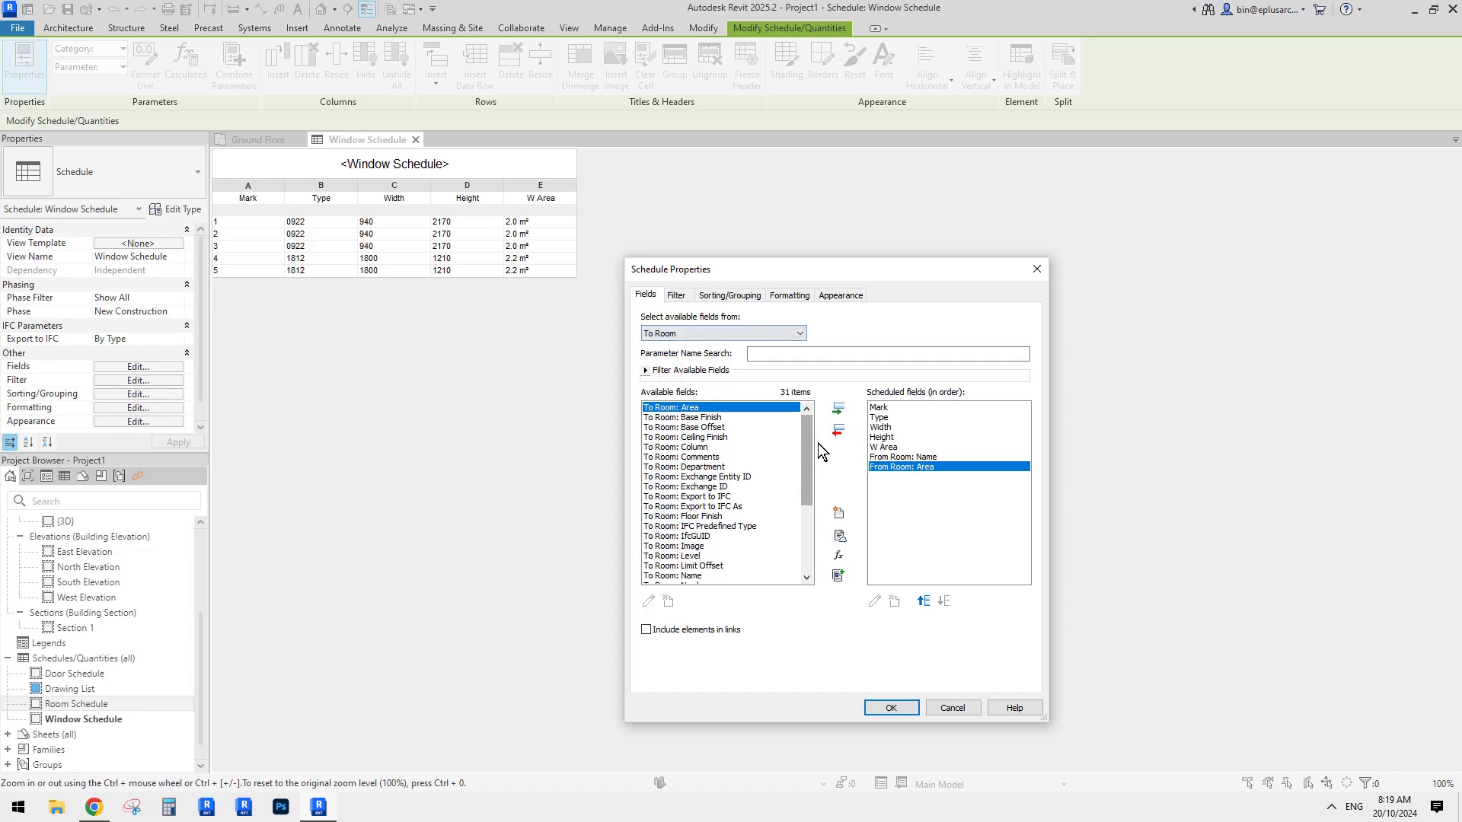
scroll(811, 474, "down", 3)
left_click(685, 497)
left_click(838, 409)
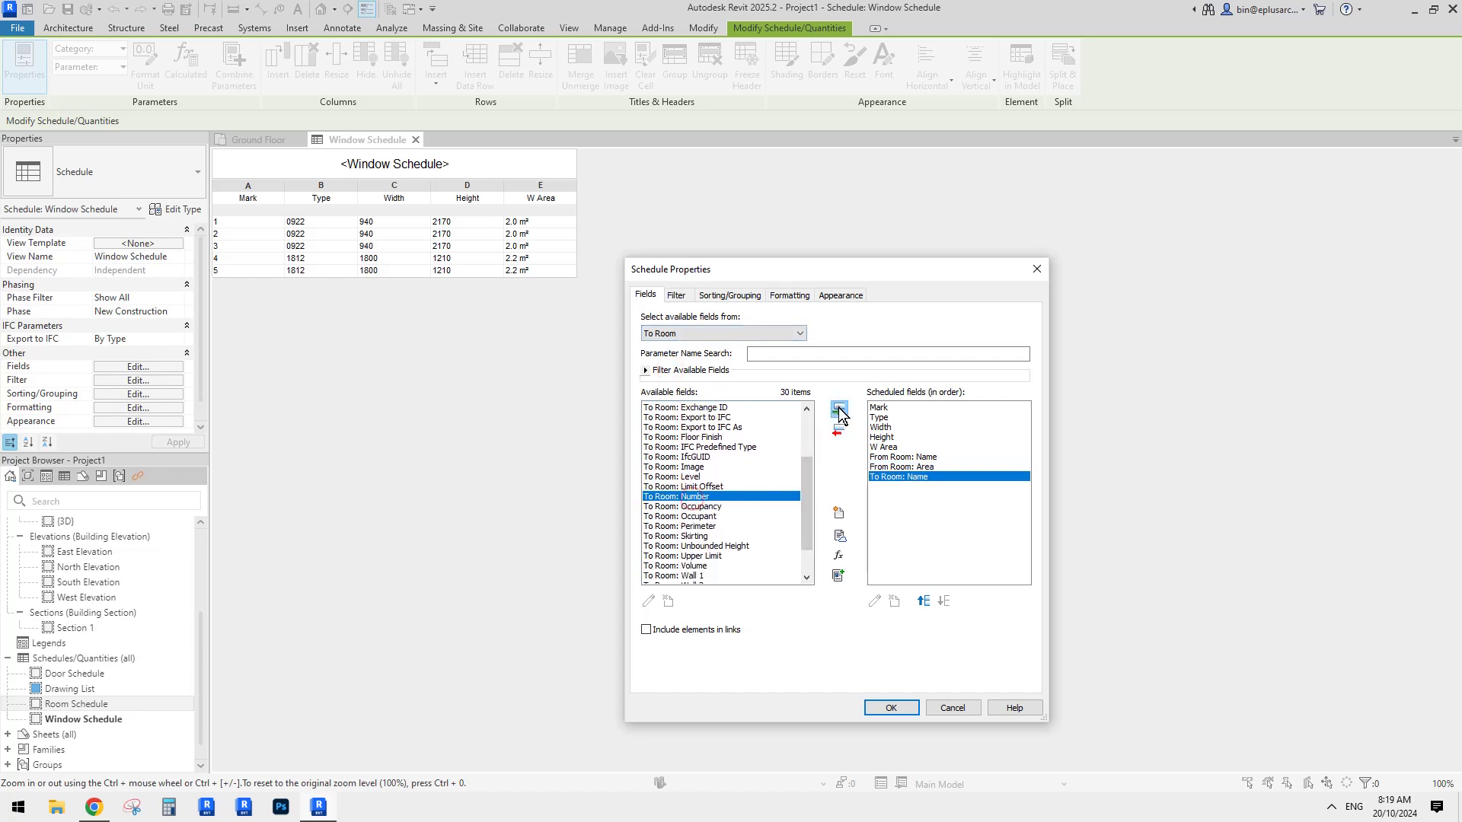
scroll(801, 439, "up", 5)
left_click(685, 408)
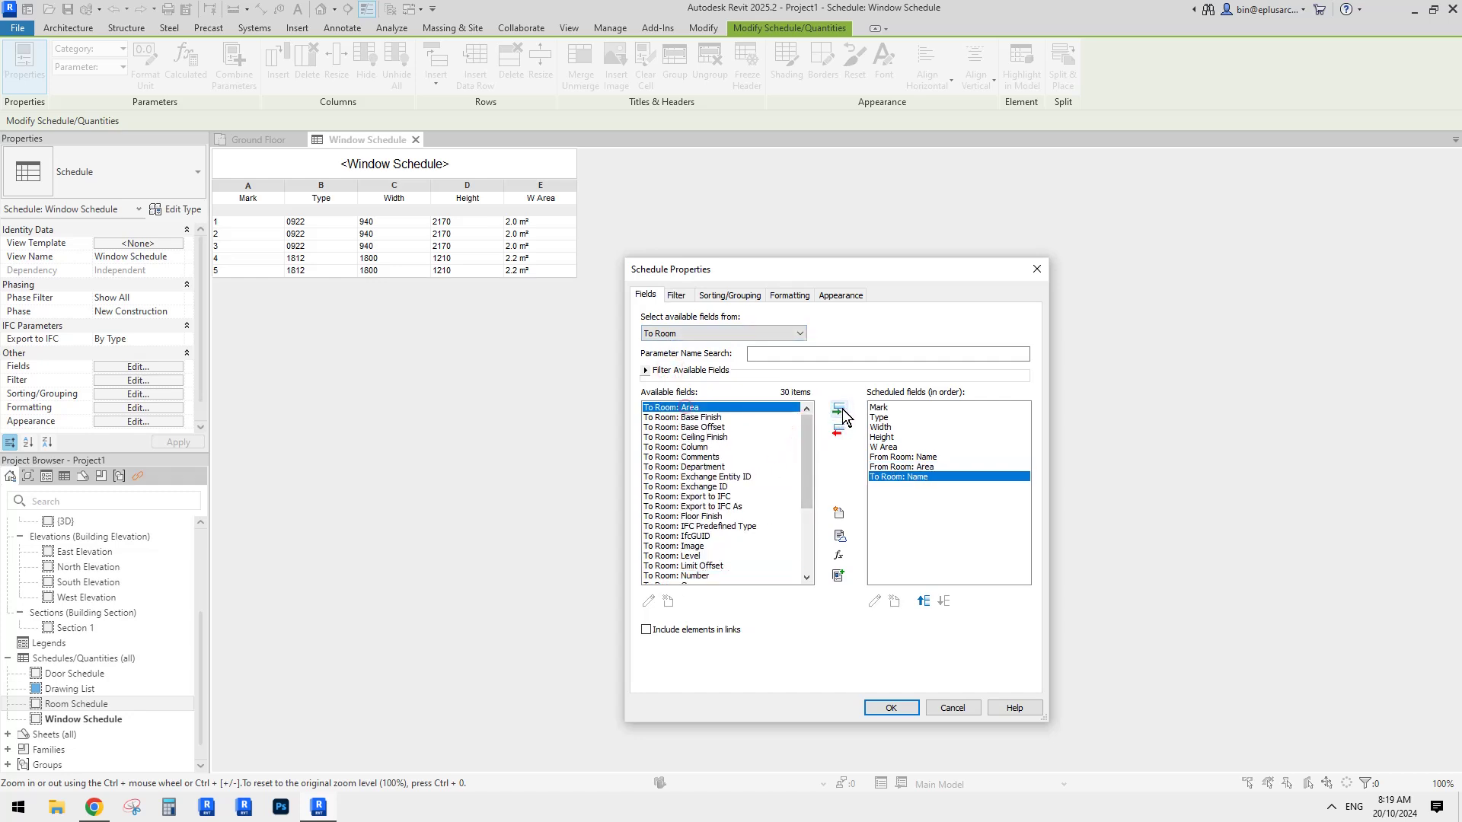
left_click(841, 411)
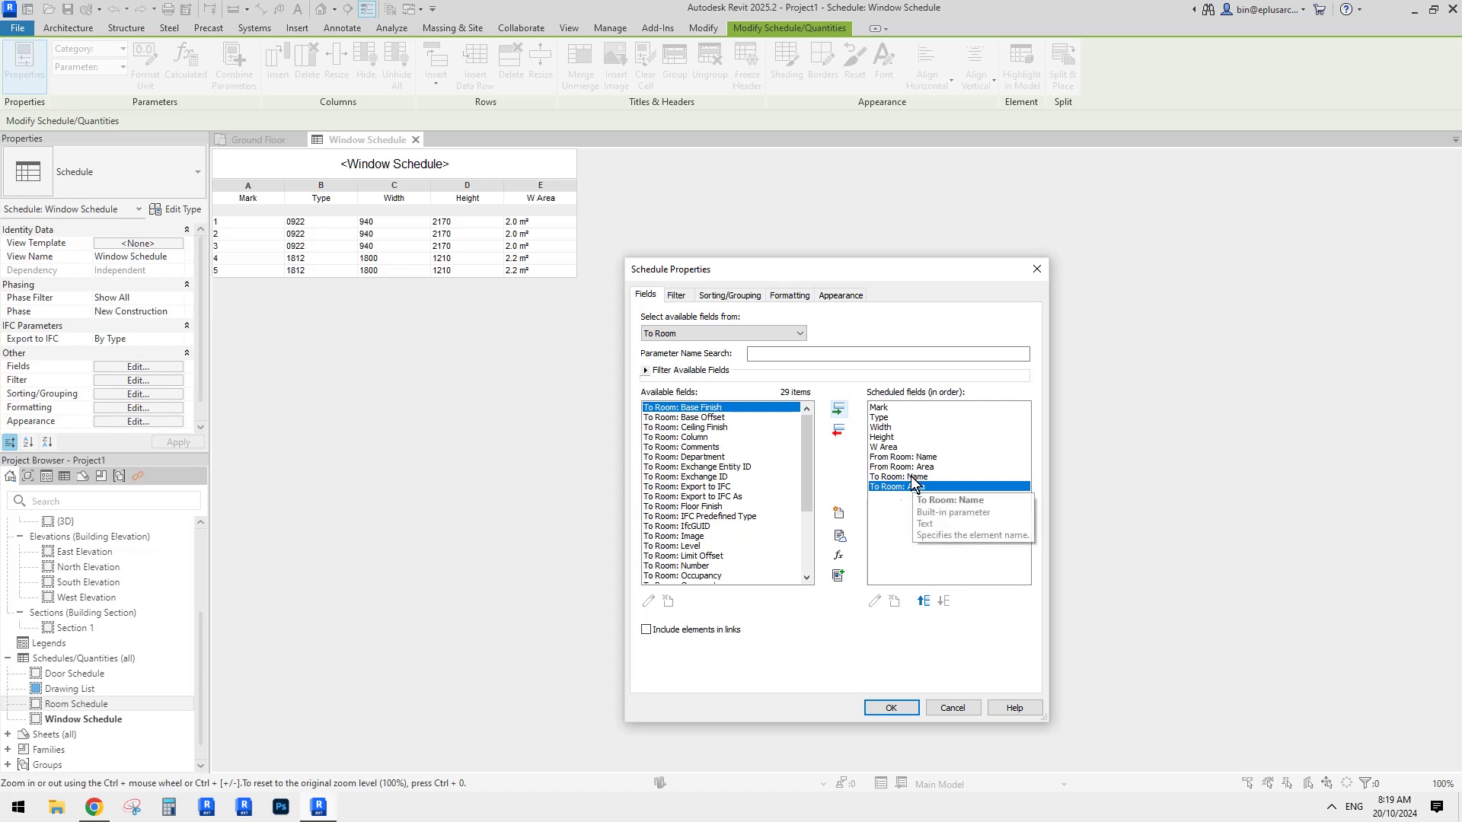
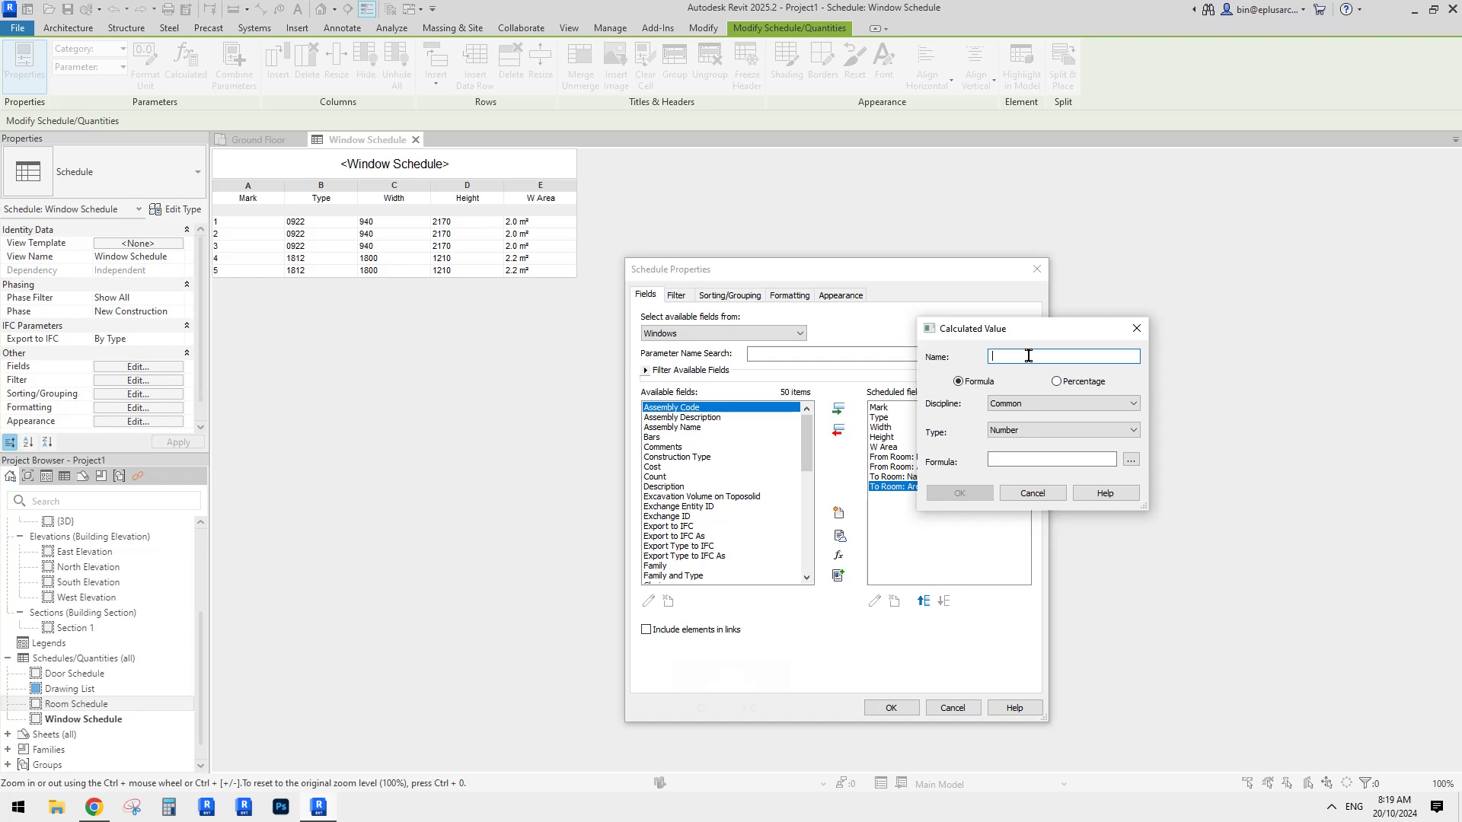
key("Caps_Lock")
type("N")
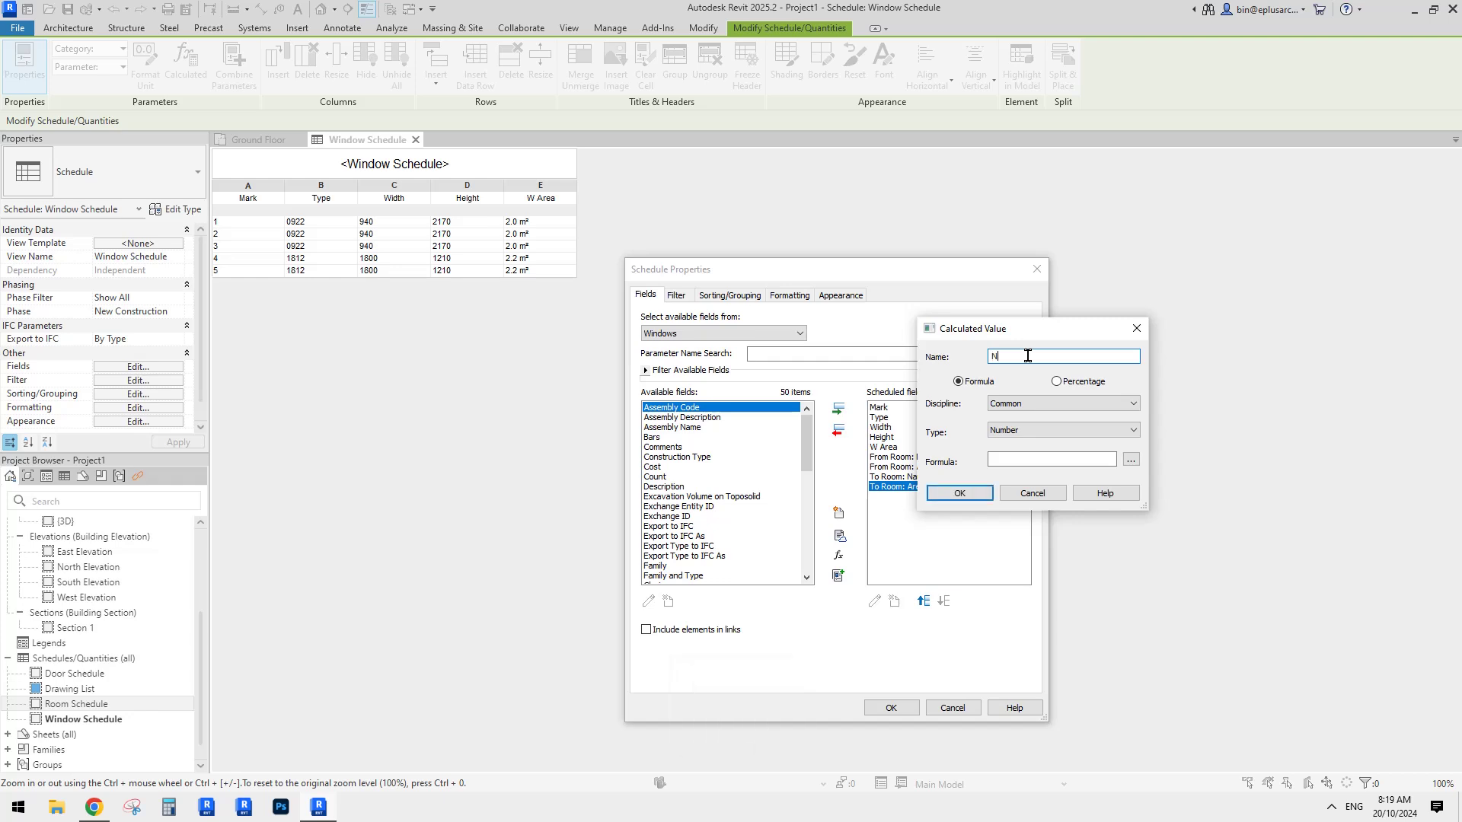
key("Caps_Lock")
type("atural")
key("Caps_Lock")
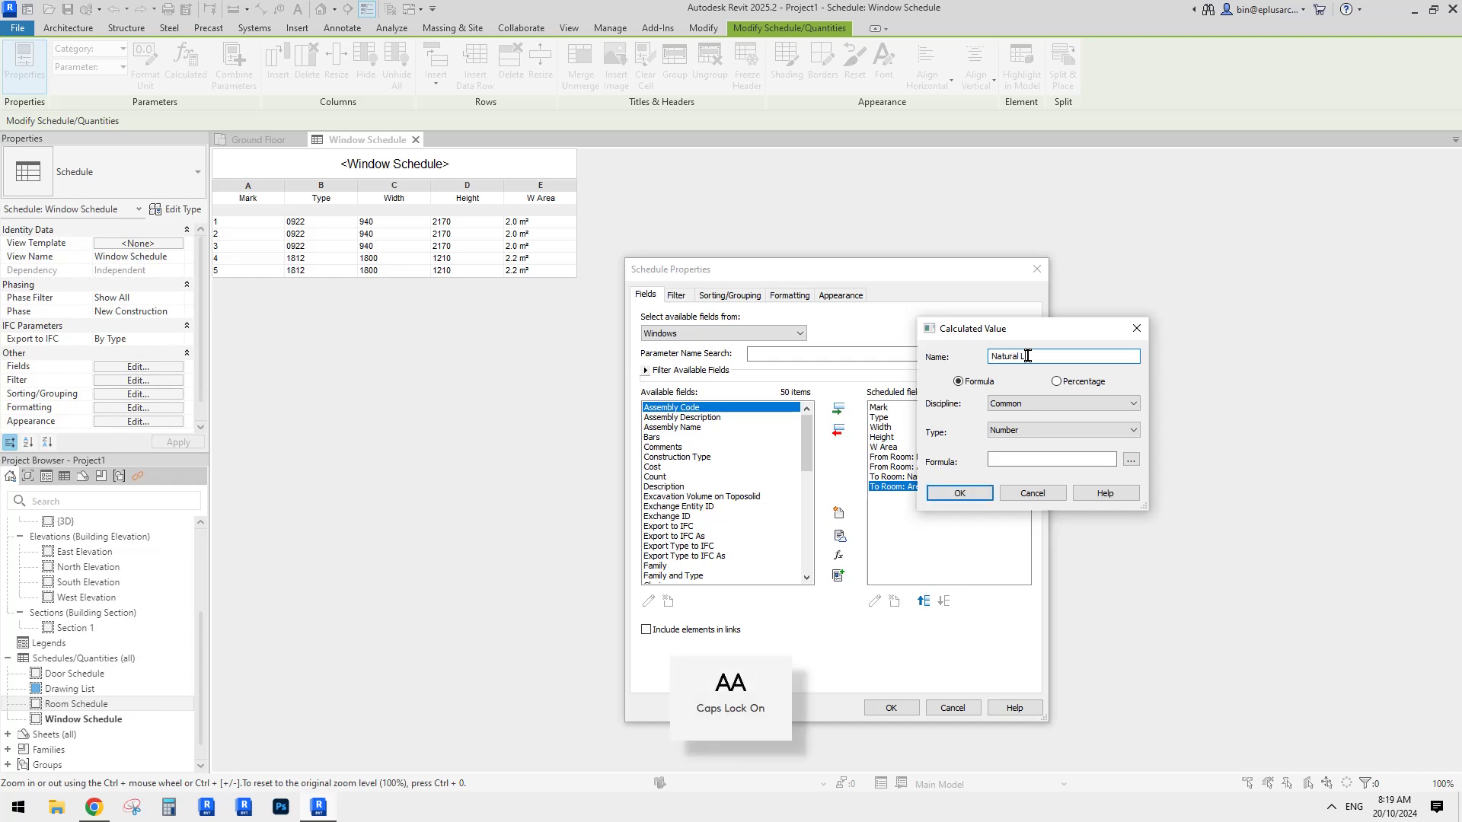
type("L")
key("Caps_Lock")
type("ighting")
key("Caps_Lock")
type("P")
key("Caps_Lock")
type("ercentage")
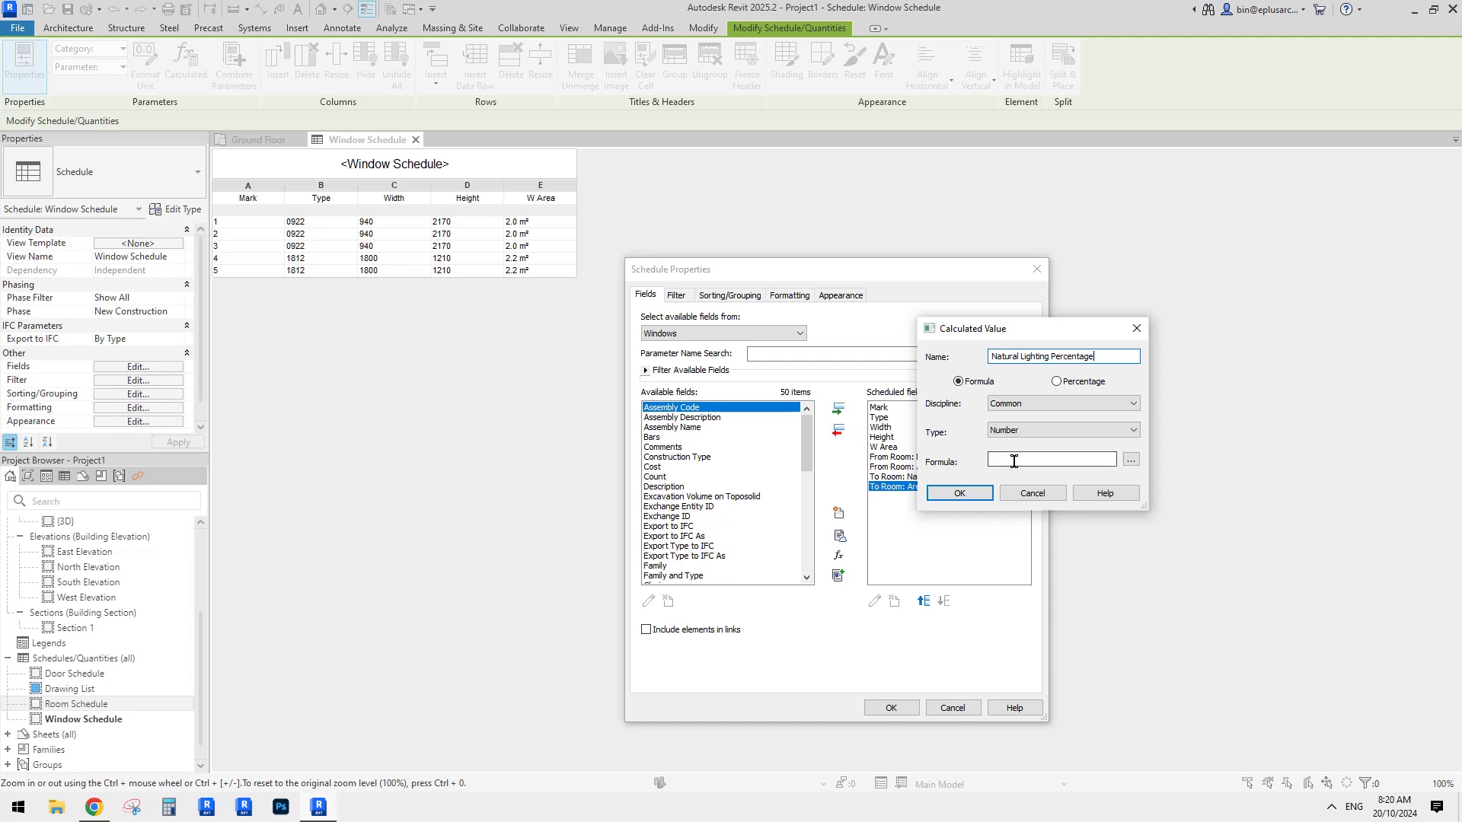
left_click(1131, 459)
left_click(963, 385)
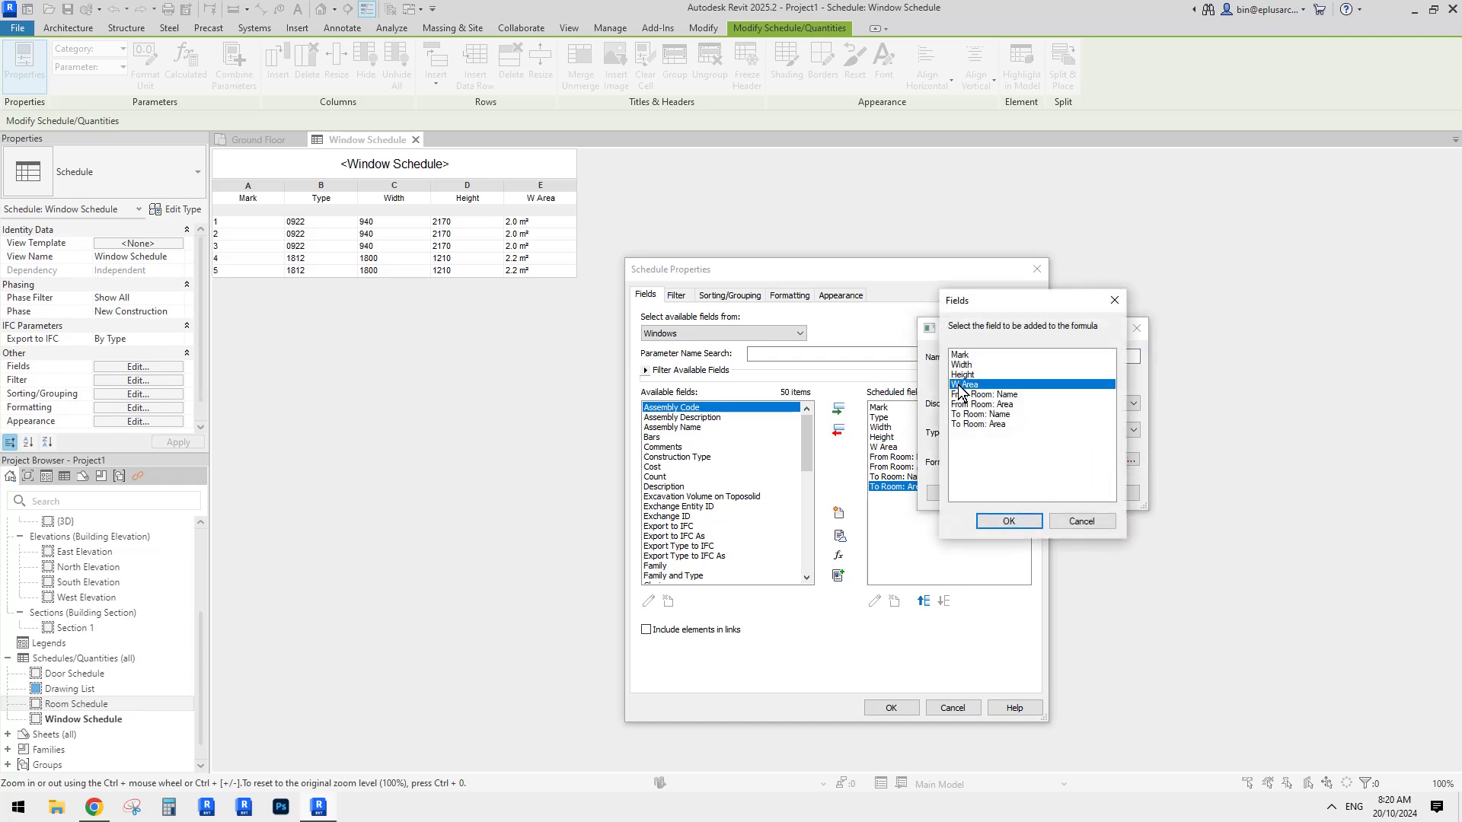
left_click(1016, 521)
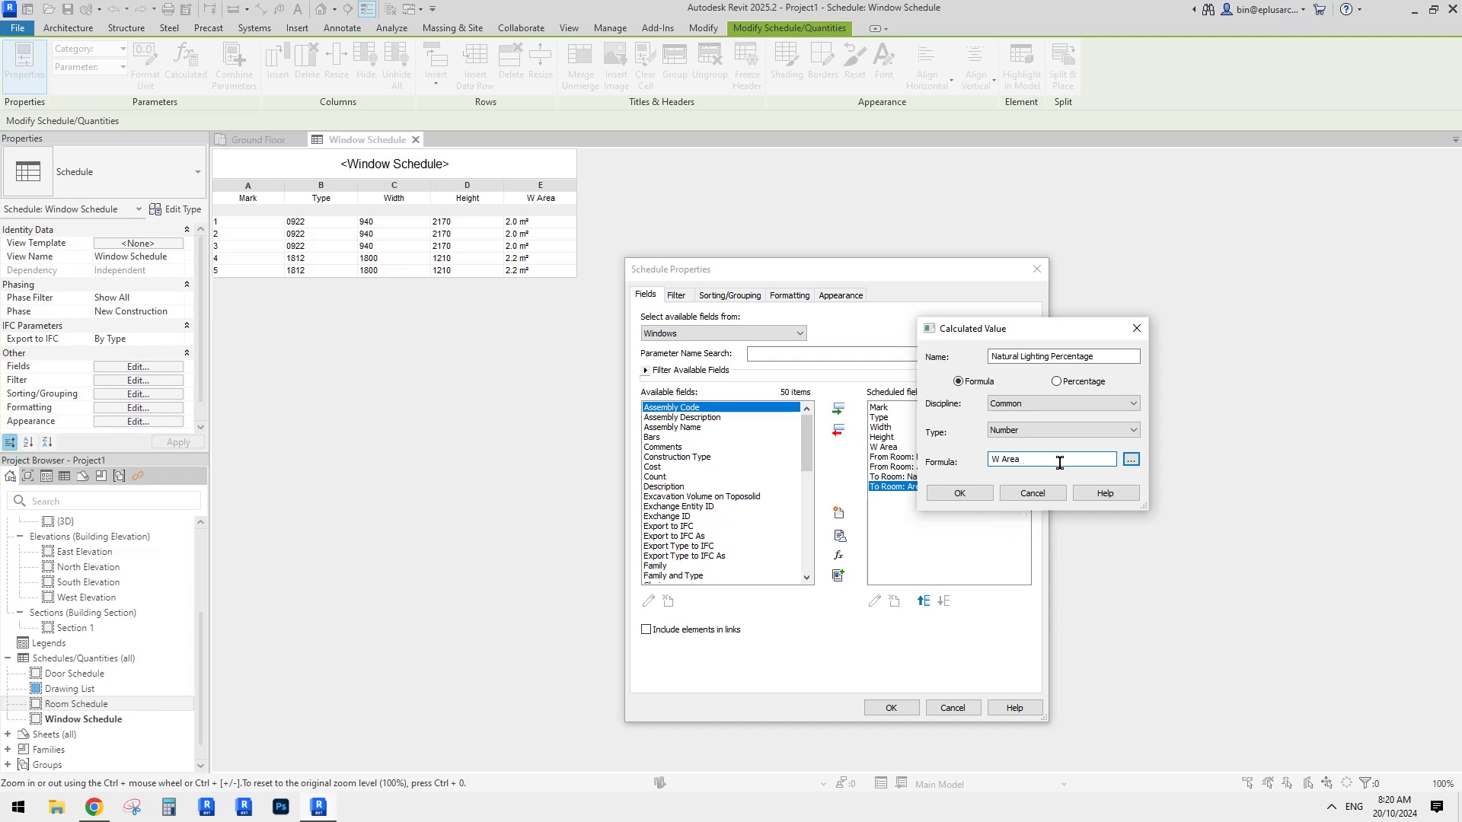
left_click(1131, 459)
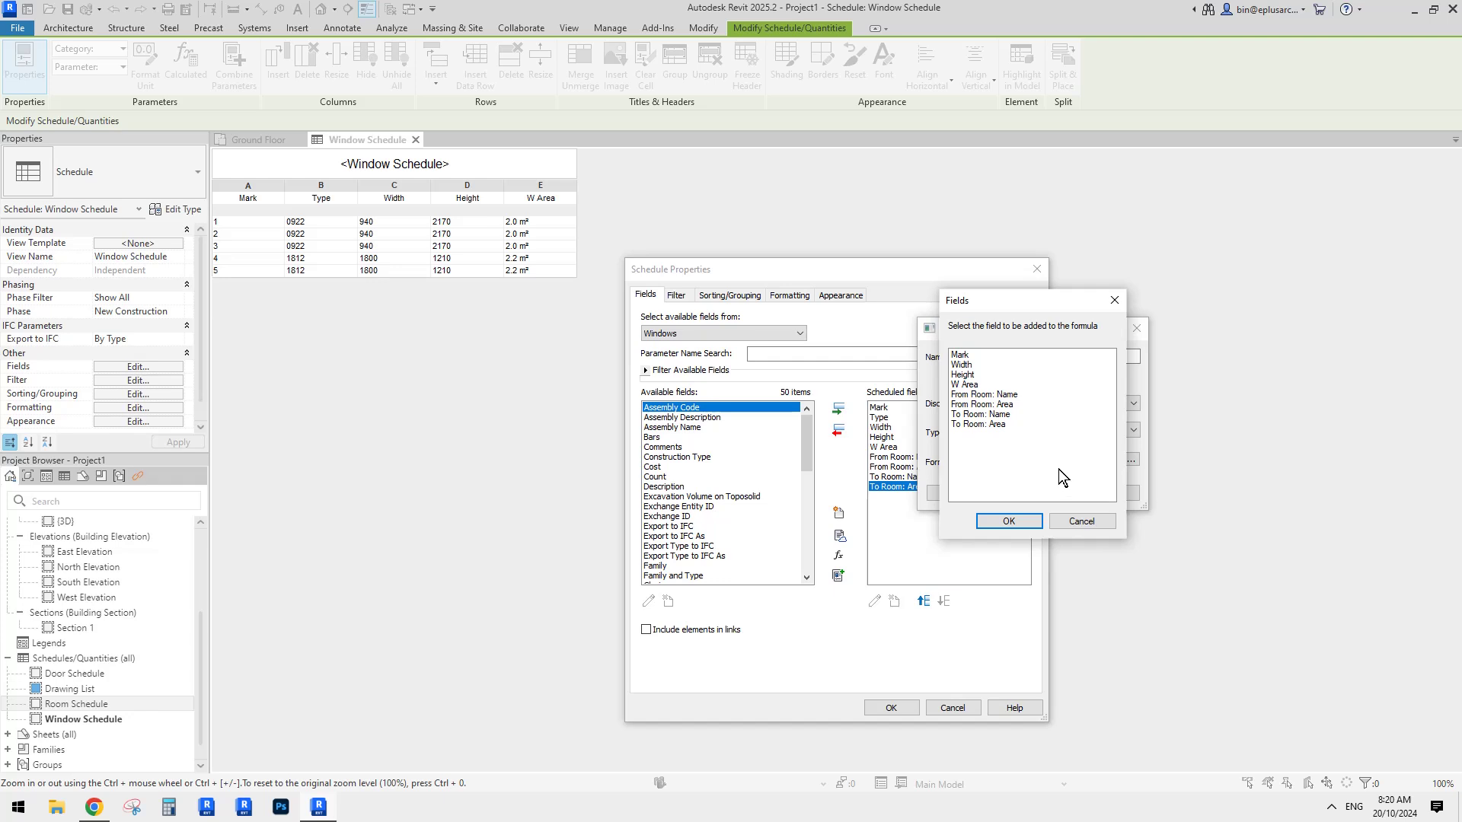
left_click(1075, 520)
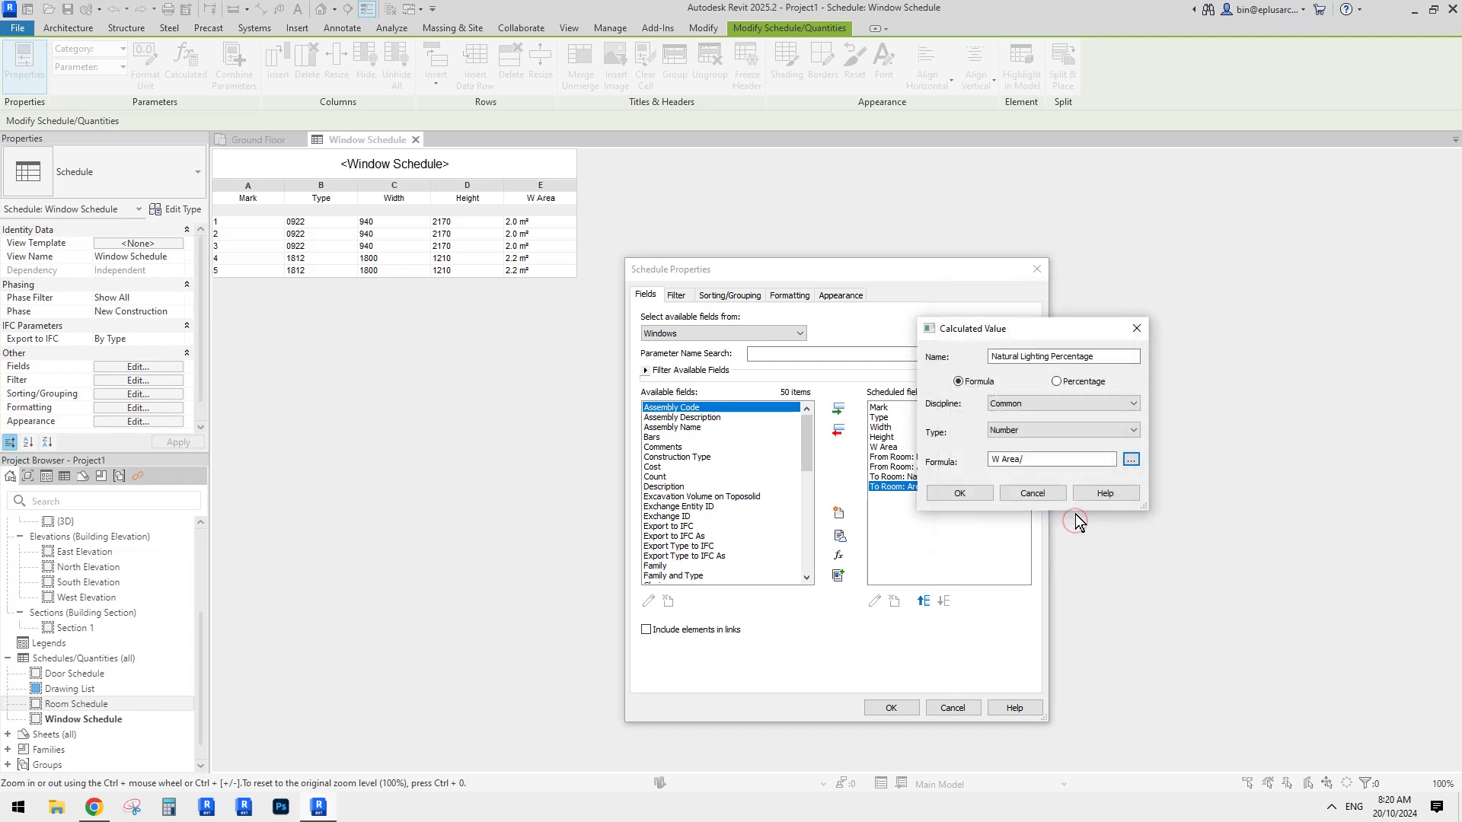
left_click(1033, 494)
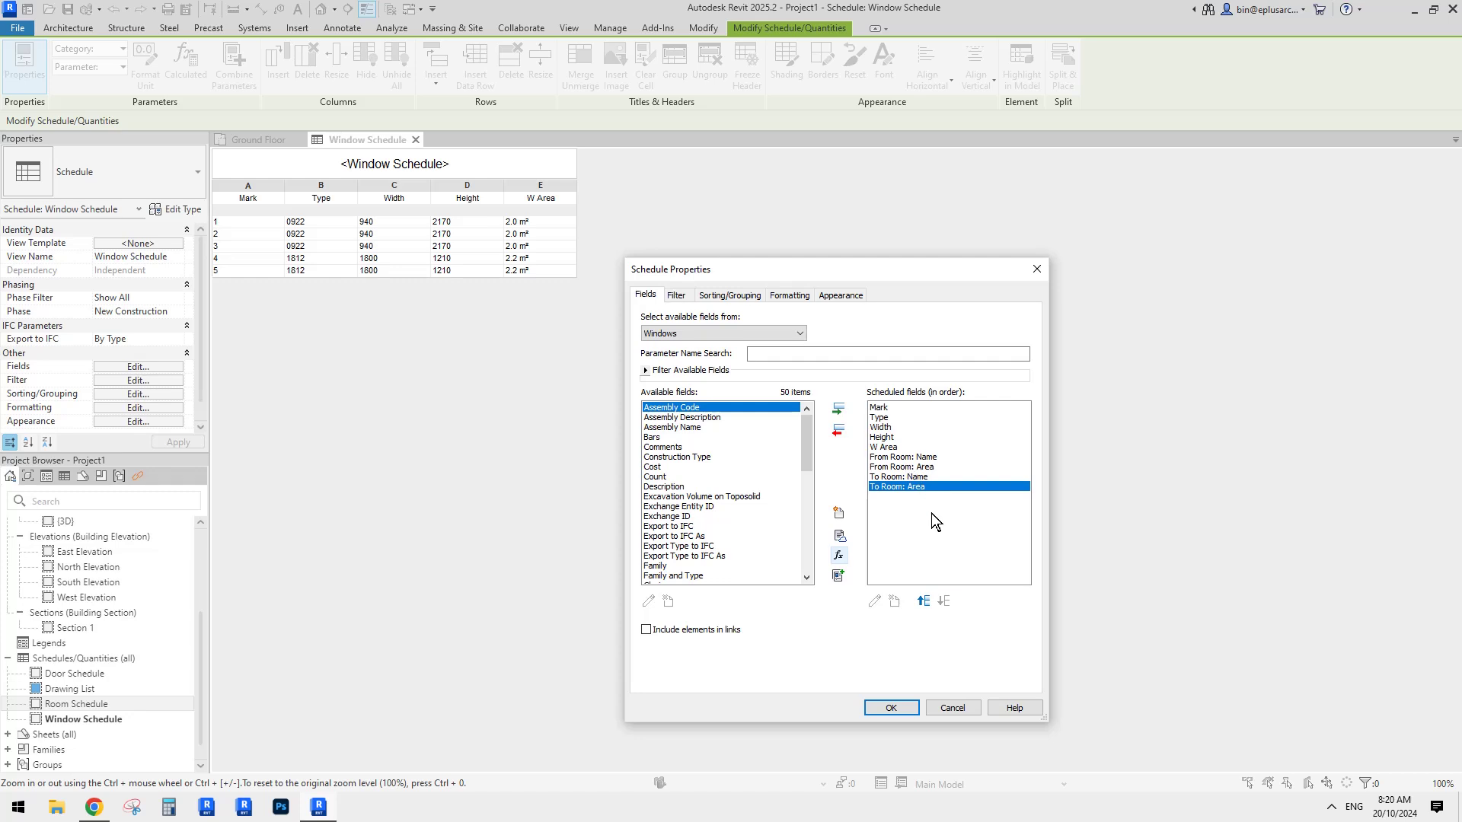
Apply the added room fields to the window schedule and open the Ground Floor plan.
left_click(892, 707)
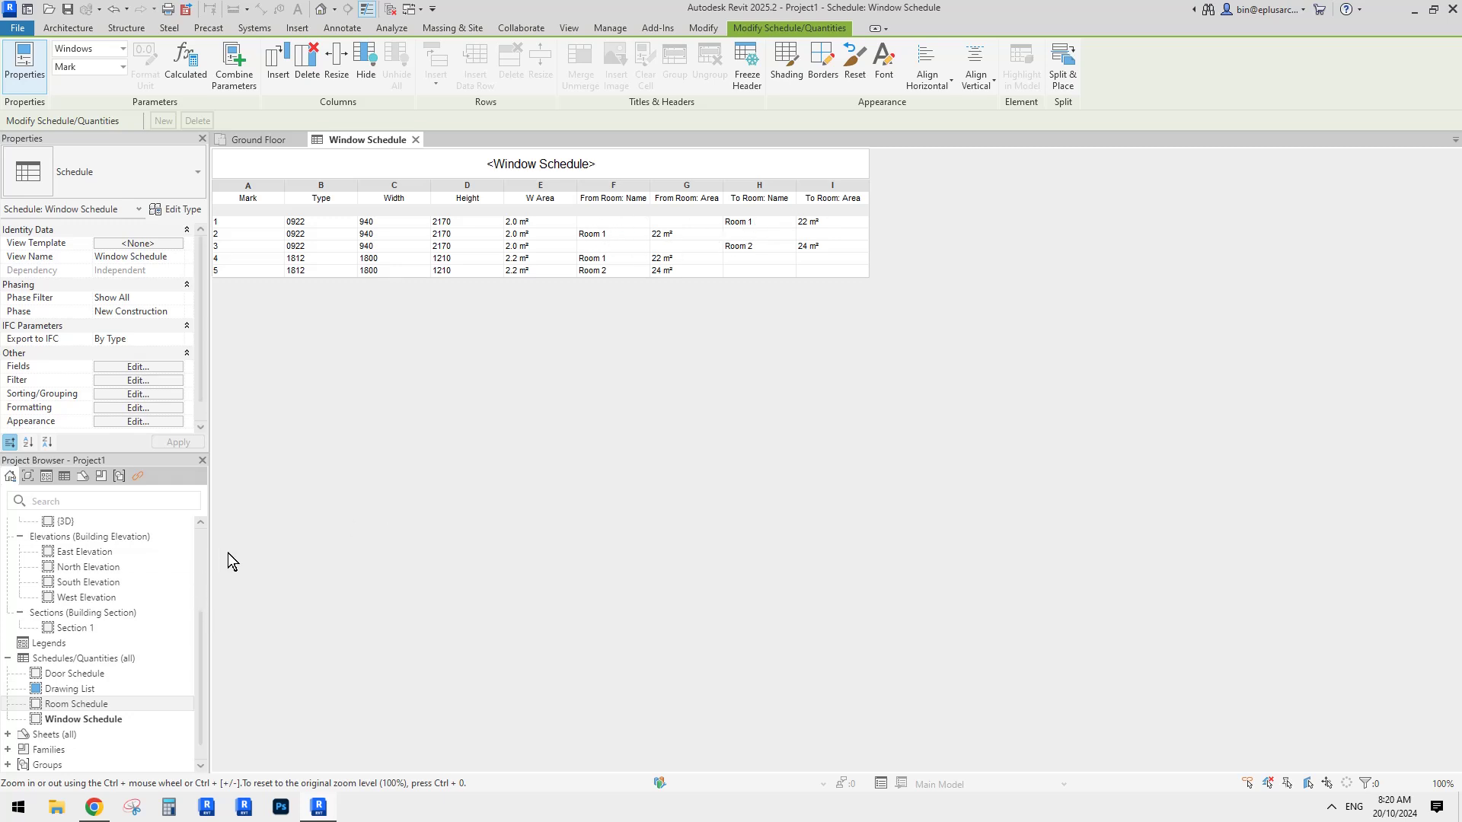
left_click_drag(201, 650, 201, 583)
scroll(77, 562, "up", 1)
double_click(67, 555)
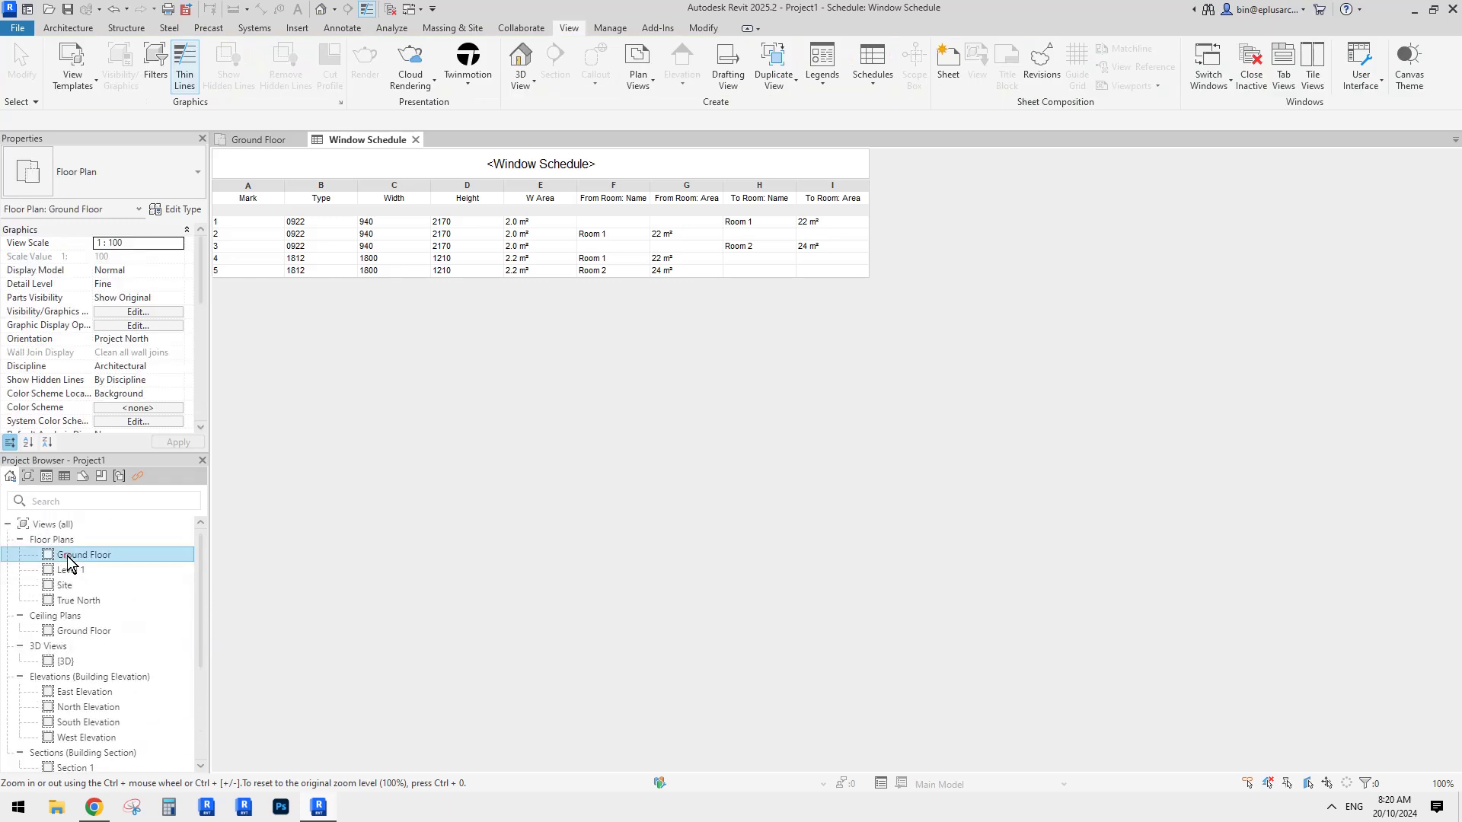
Flip the exterior/interior facing of the Mark 1 awning window in Room 1's upper wall.
left_click(533, 242)
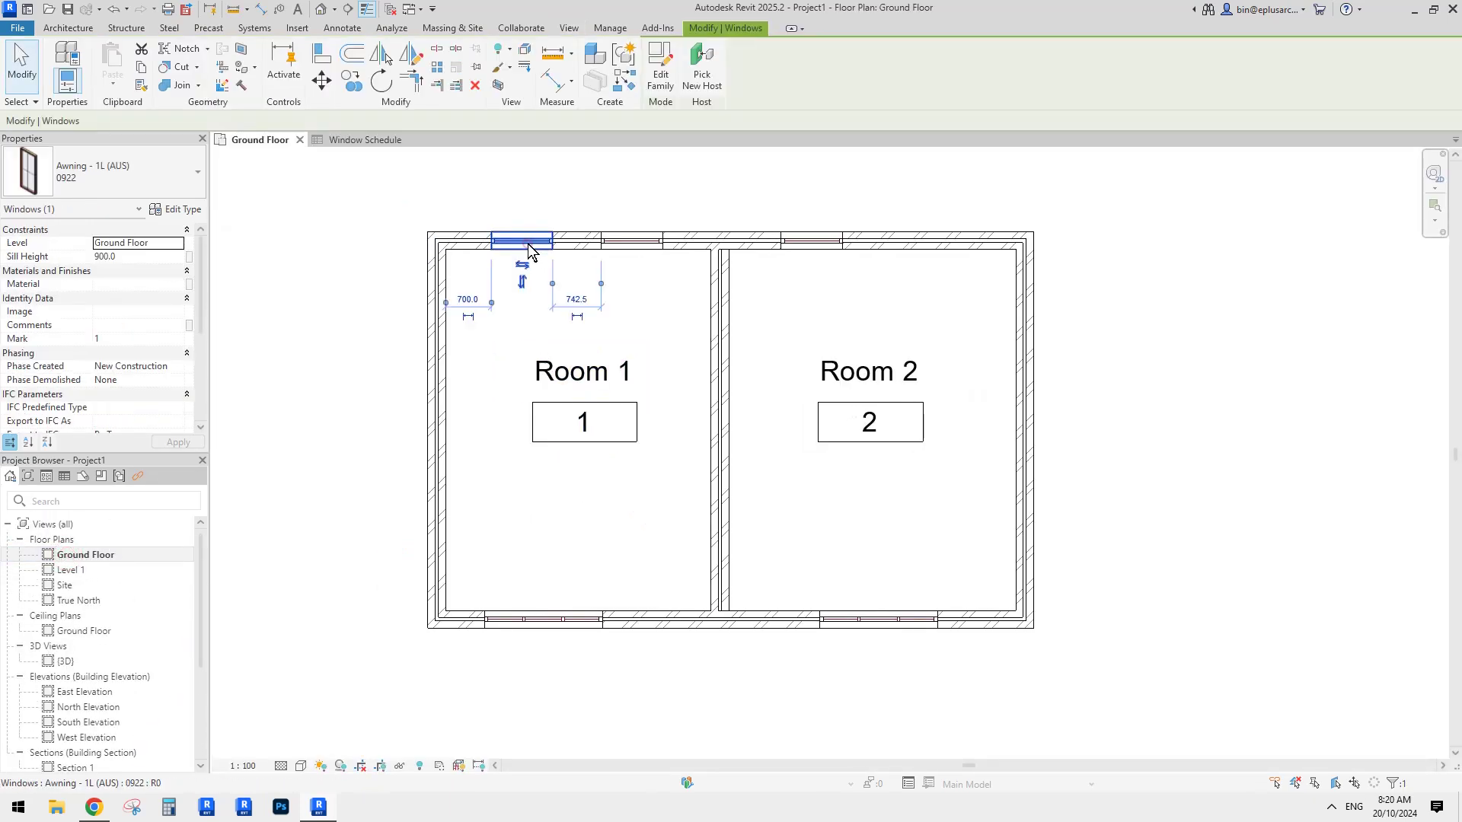
middle_click_drag(561, 327, 638, 344)
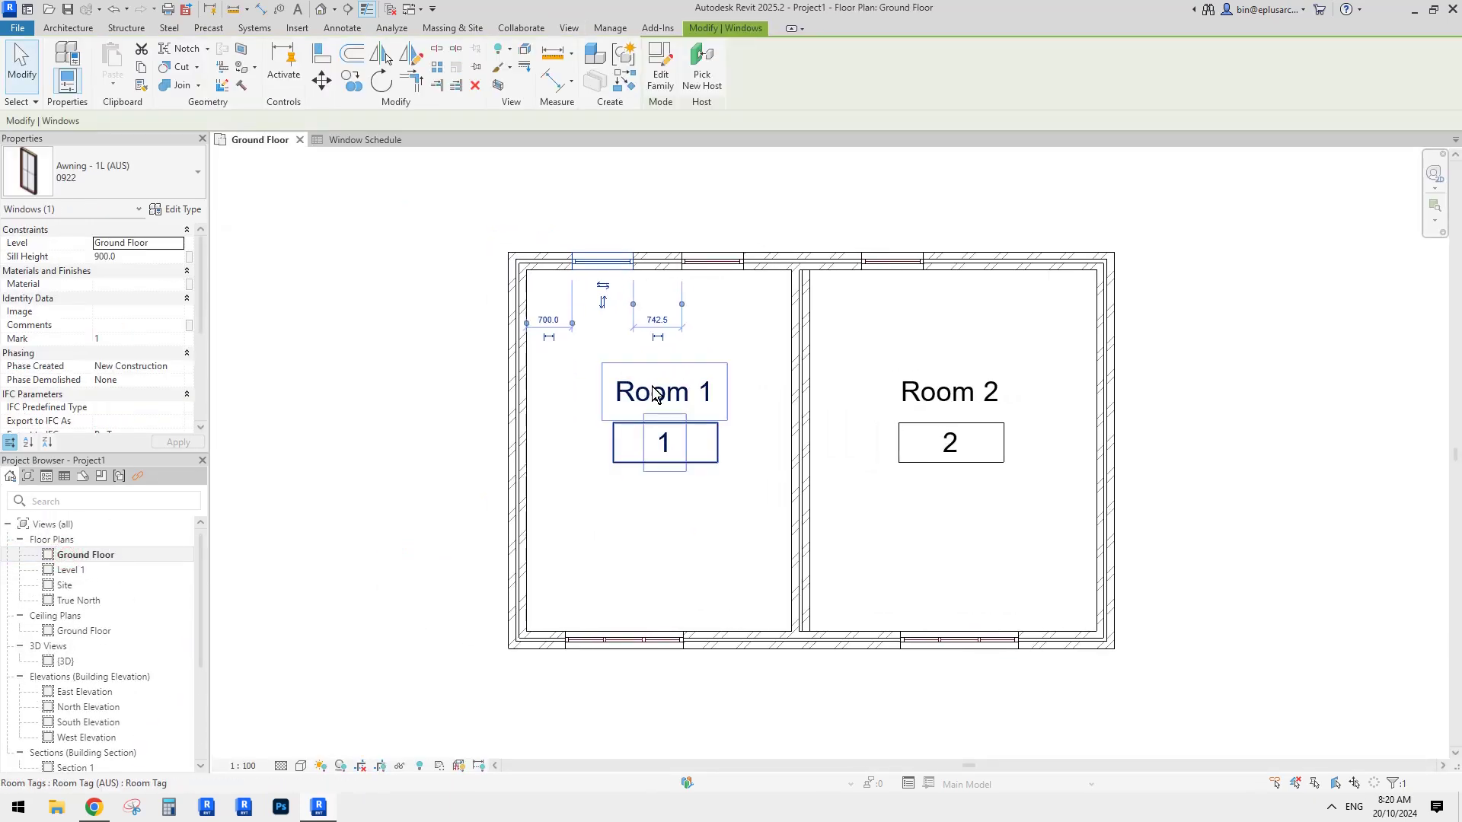
left_click(604, 301)
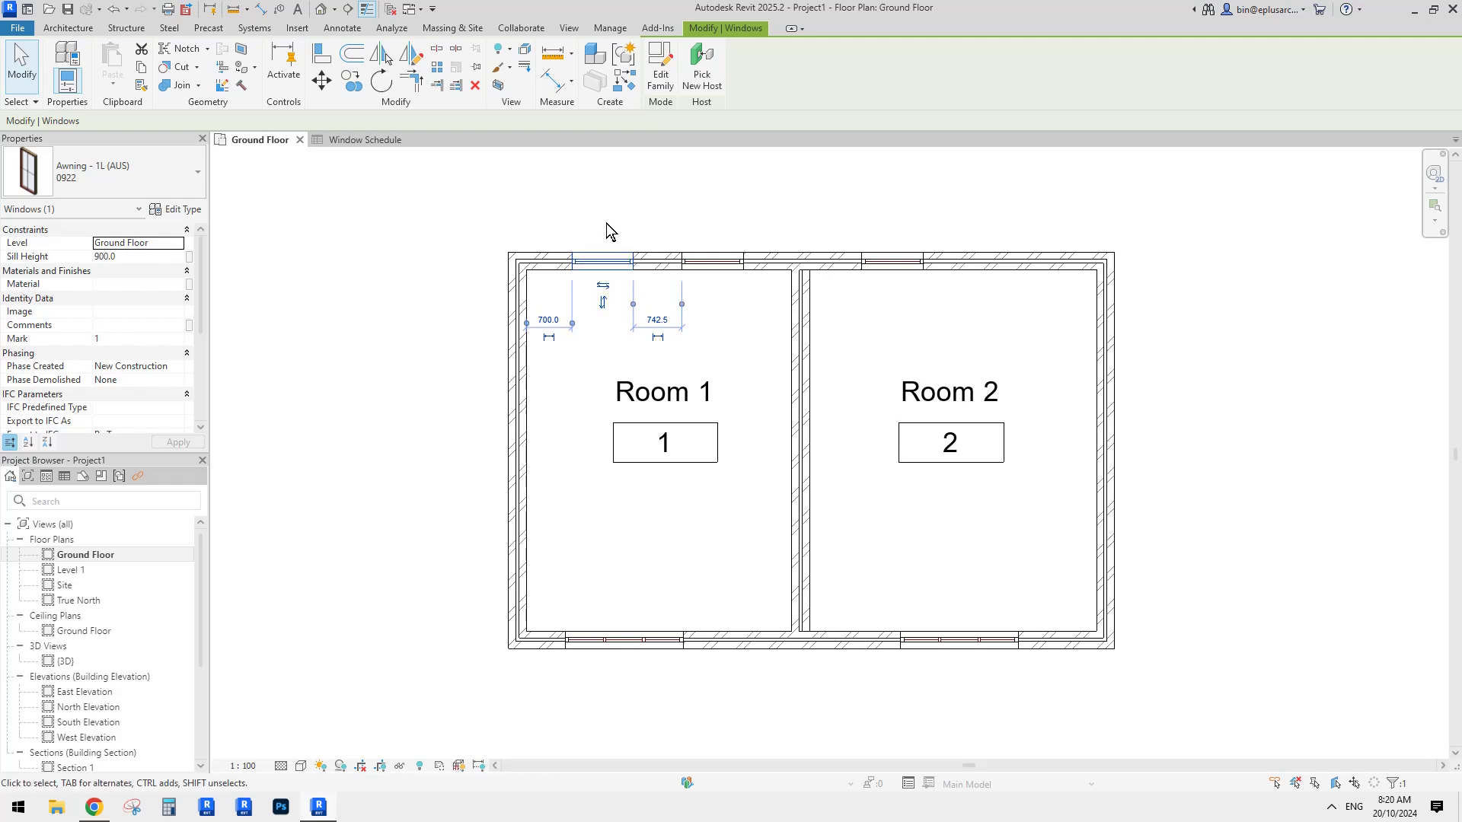
left_click(604, 303)
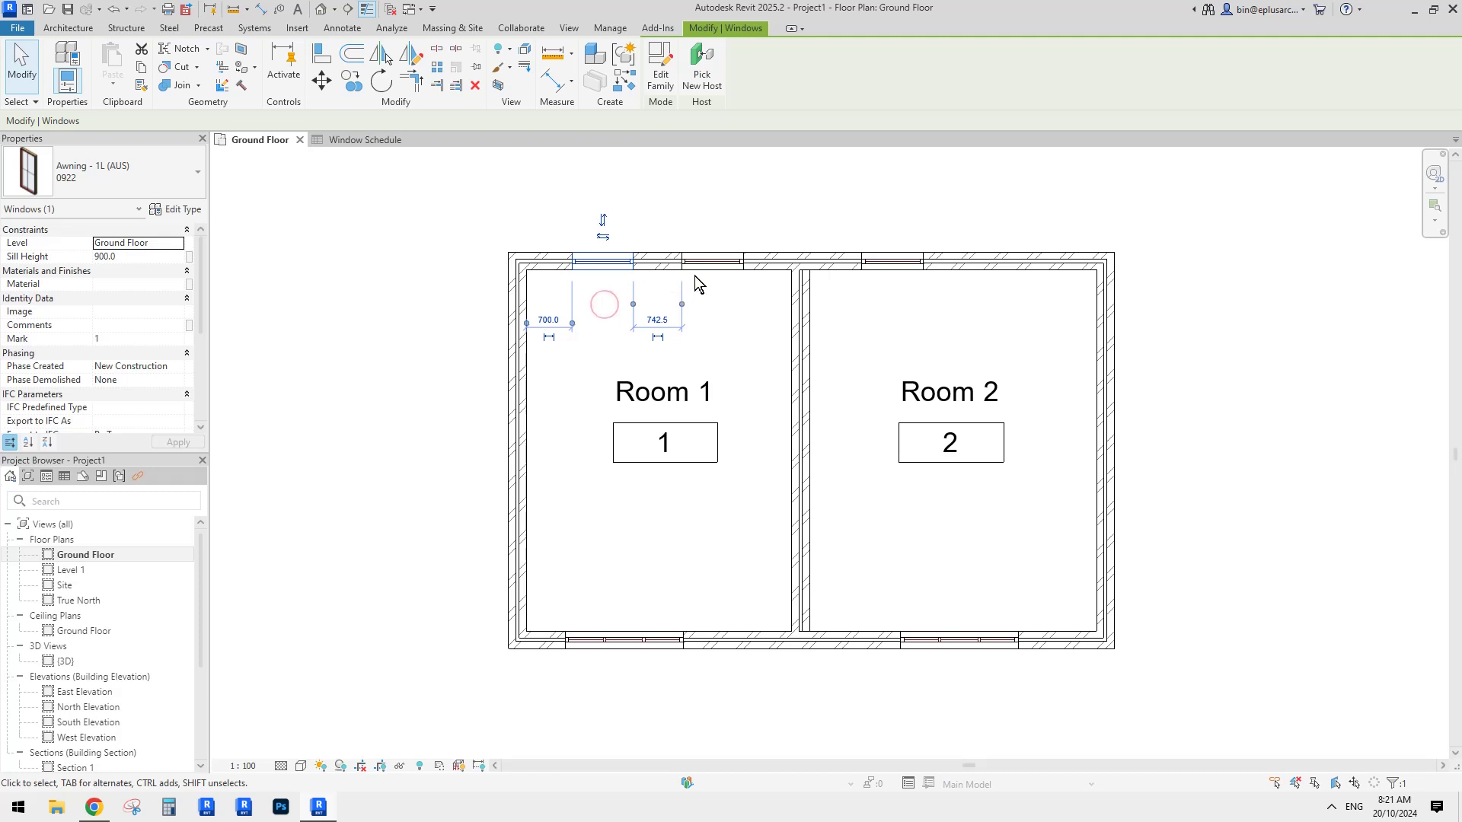
Check the facing direction of Room 2's upper window and of the two 1812 windows in the lower wall.
left_click(903, 268)
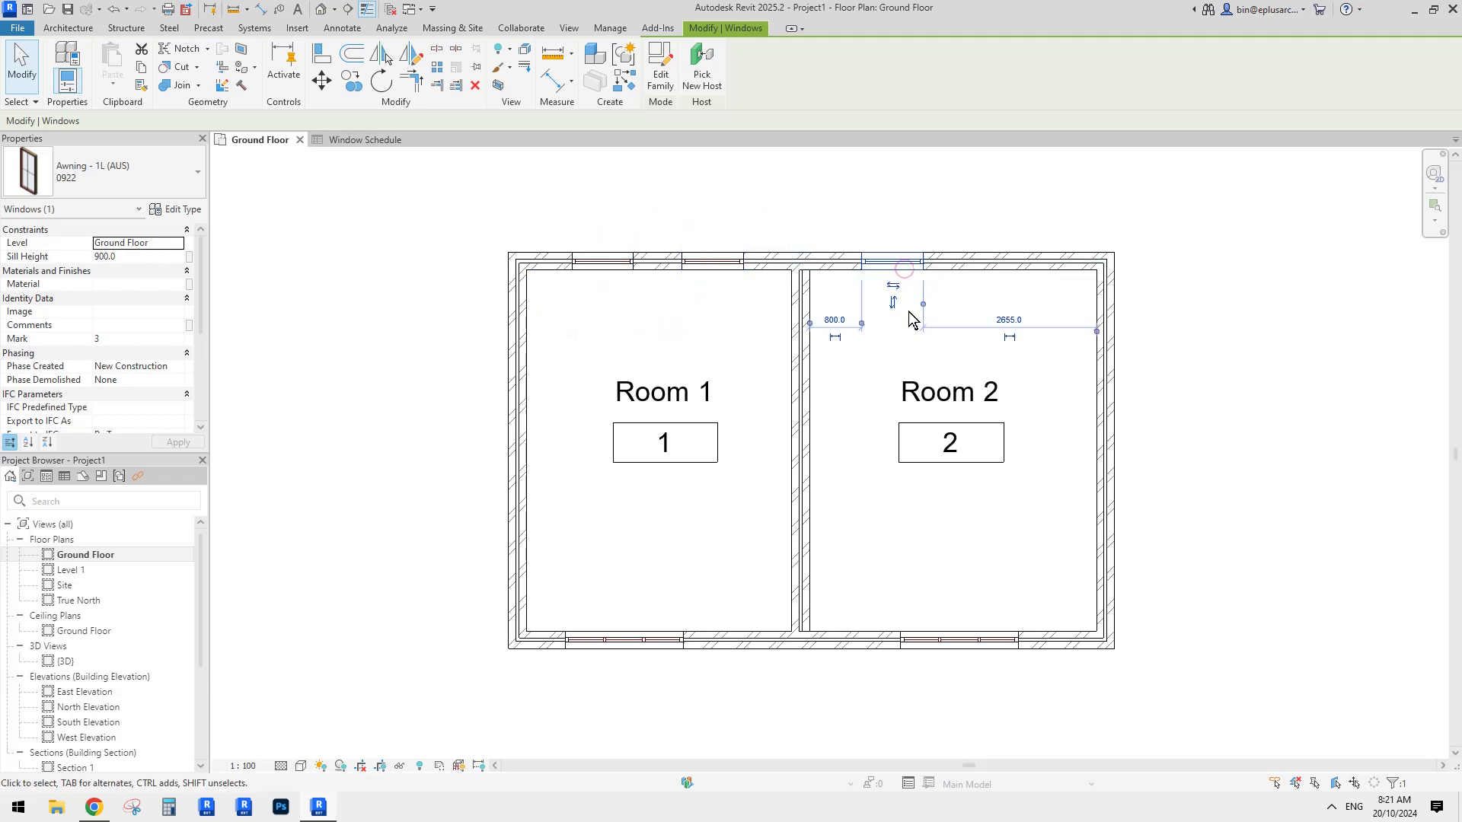
middle_click_drag(908, 283, 895, 184)
left_click(612, 543)
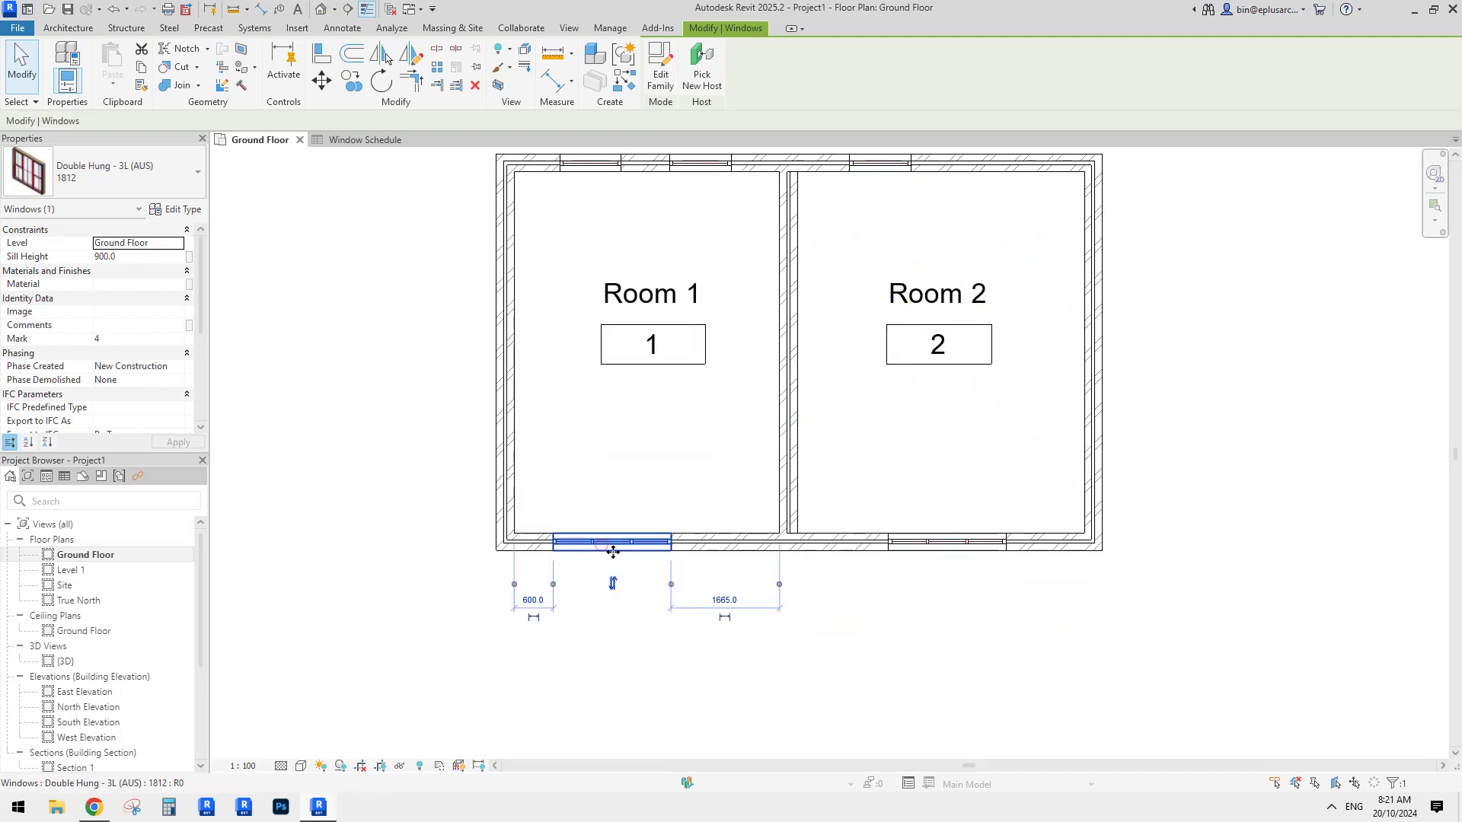
left_click(944, 542)
scroll(899, 515, "down", 1)
left_click(712, 451)
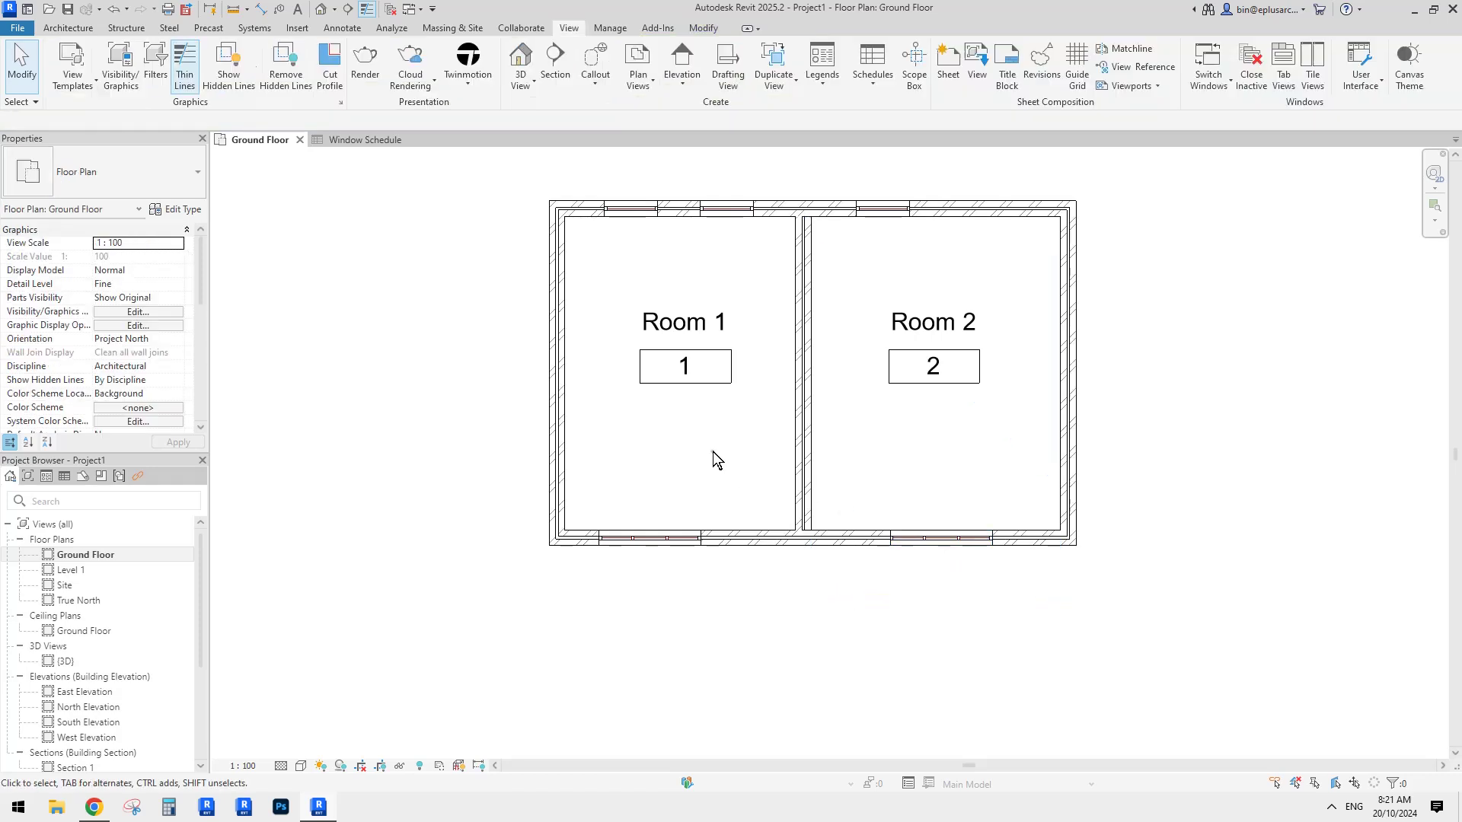
middle_click_drag(684, 388, 675, 440)
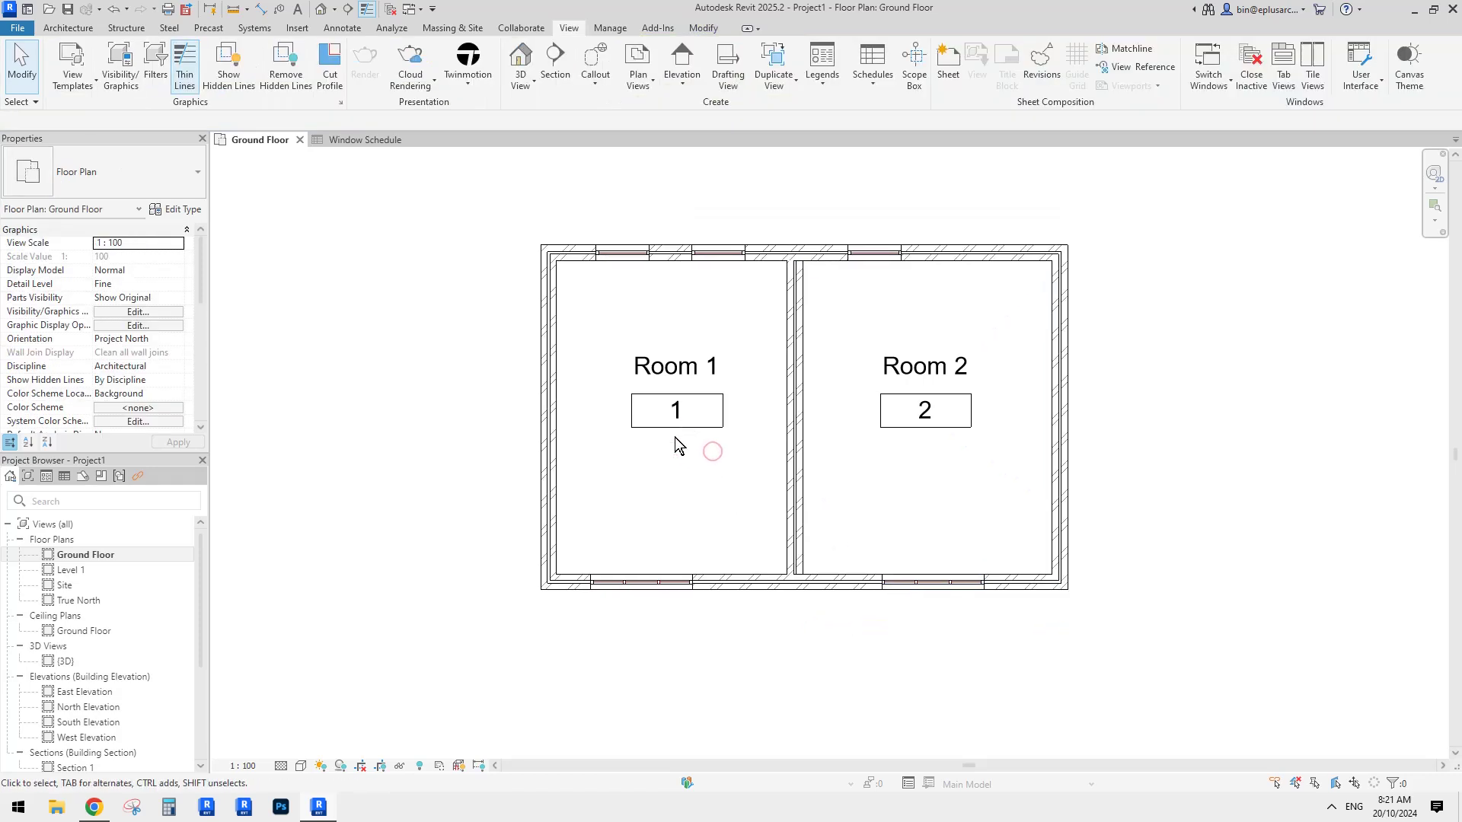
Compare the From Room and To Room entries in the window schedule with the windows on the Ground Floor plan.
left_click(366, 144)
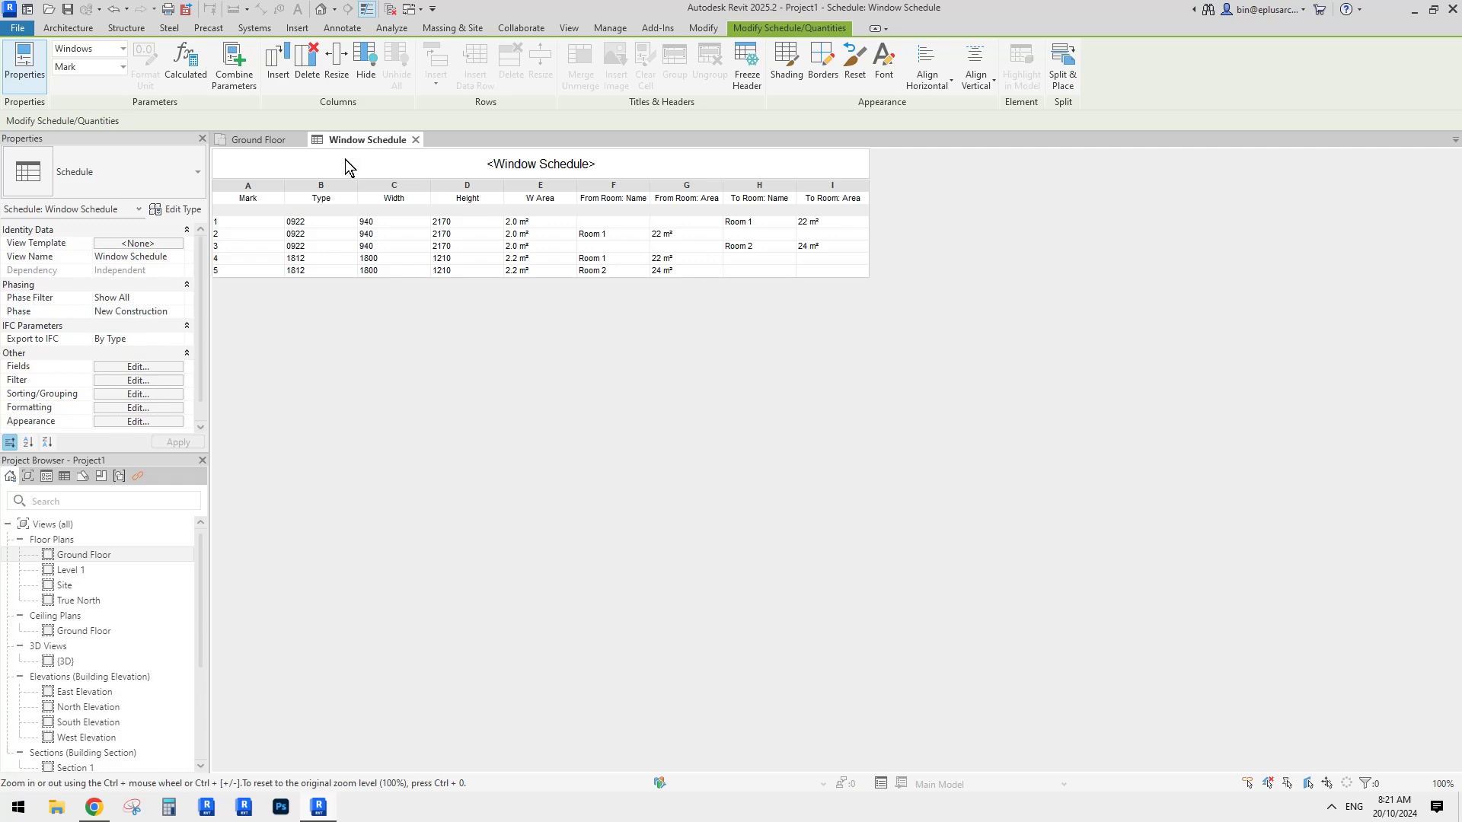
left_click(271, 143)
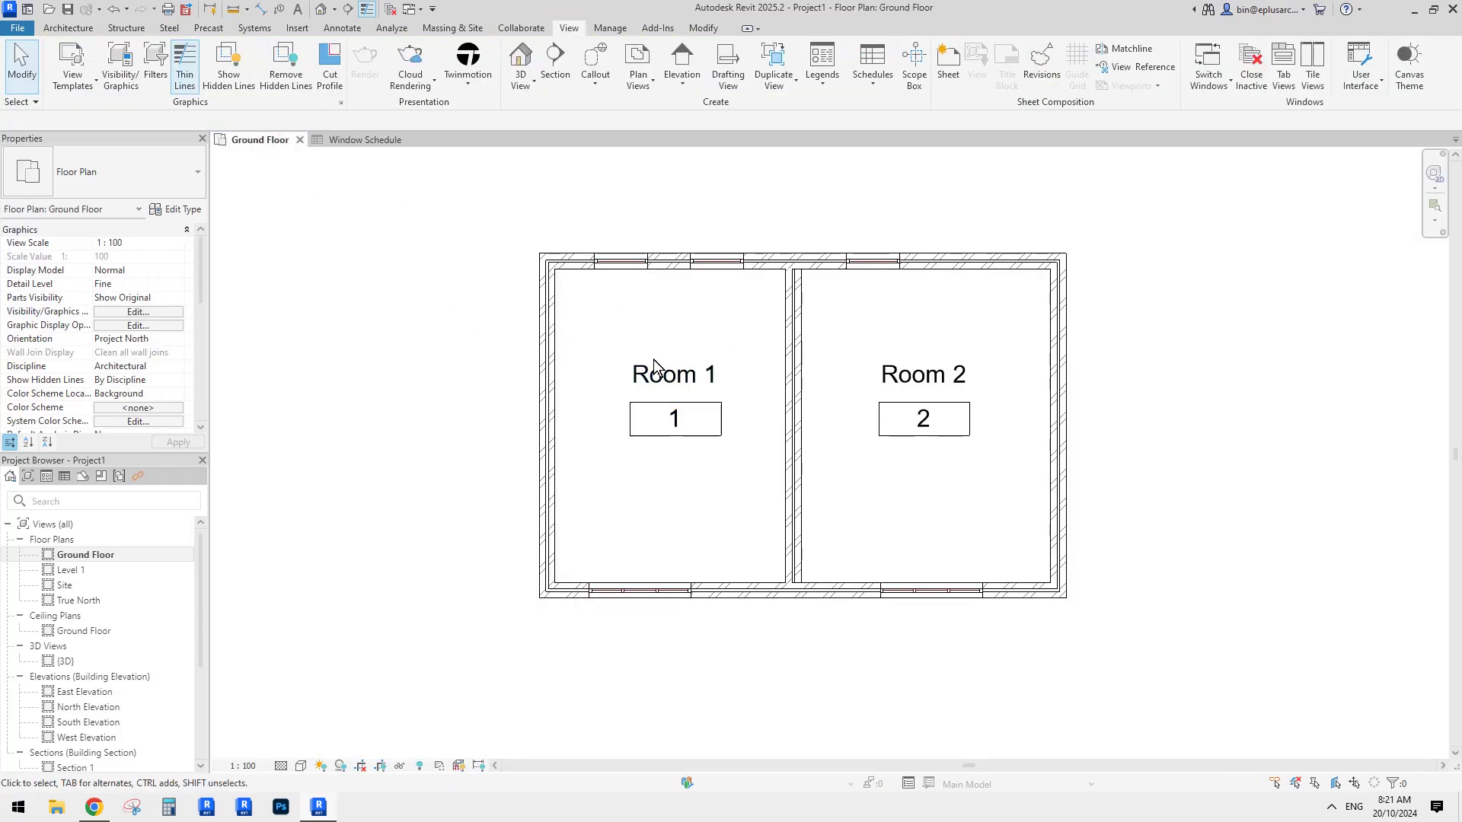
left_click(367, 139)
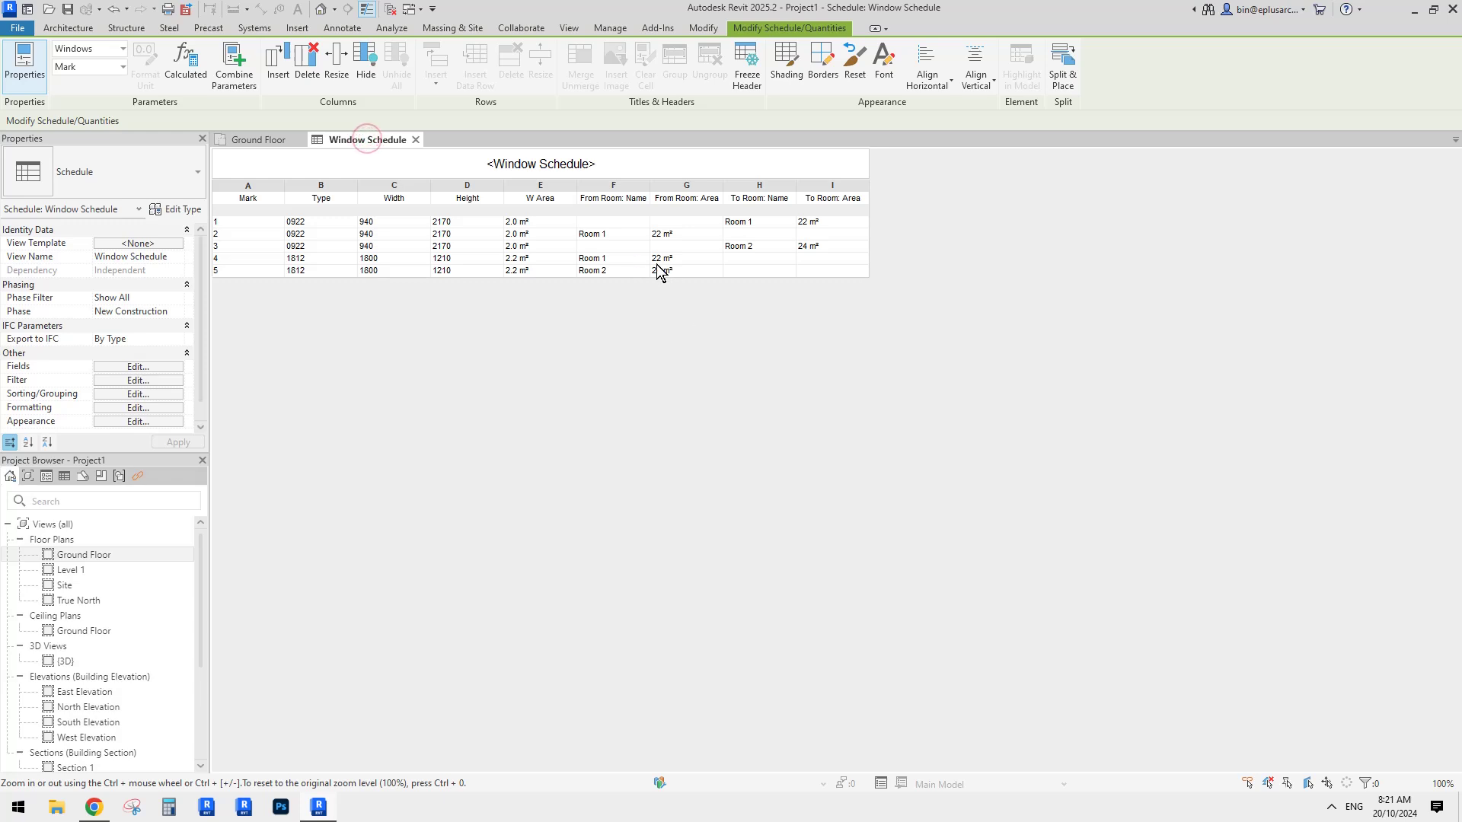
left_click(255, 141)
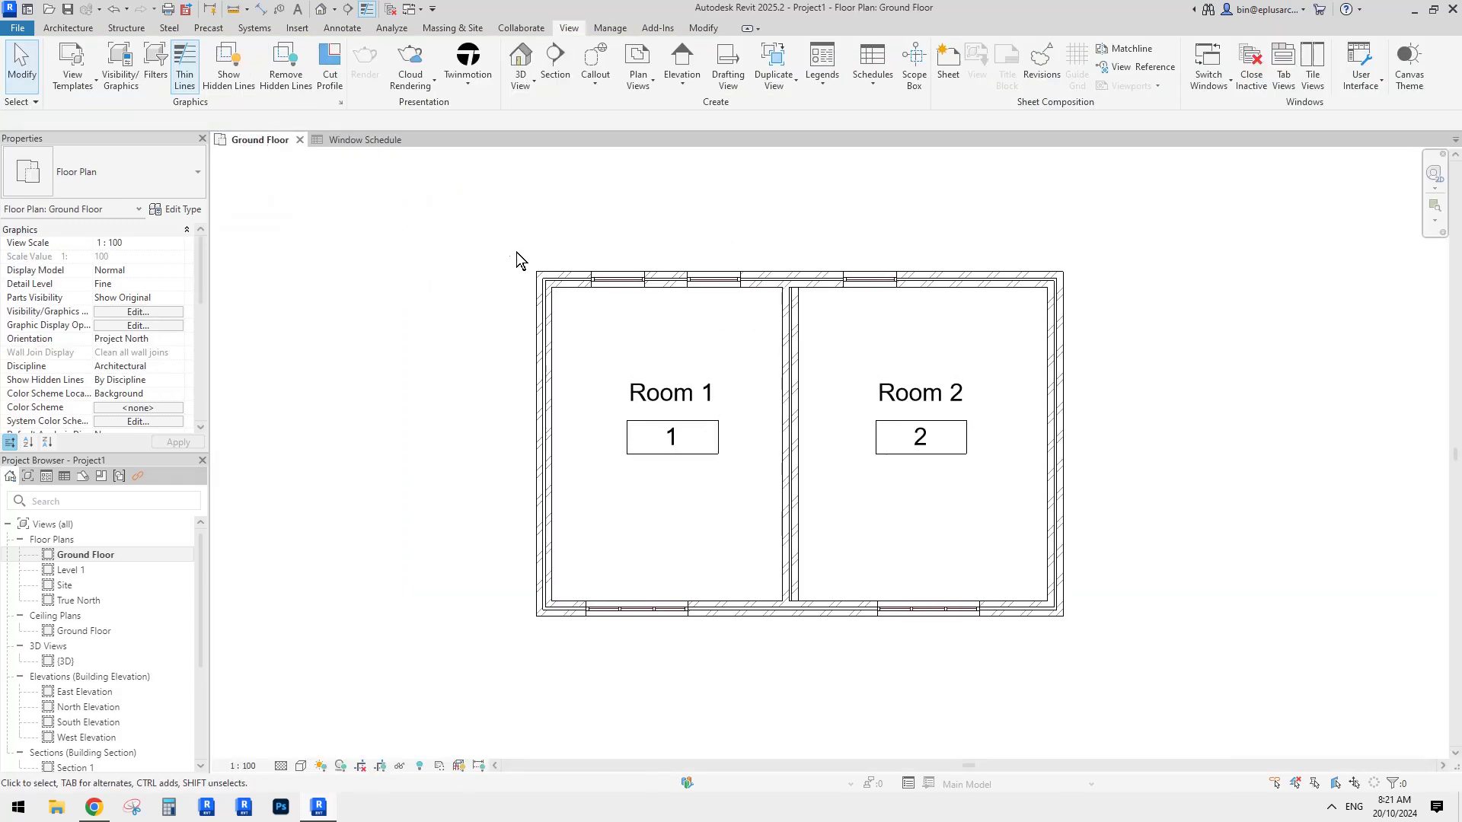
Tile the Ground Floor plan and the window schedule side by side, with the whole building fitted in the plan view.
key("w")
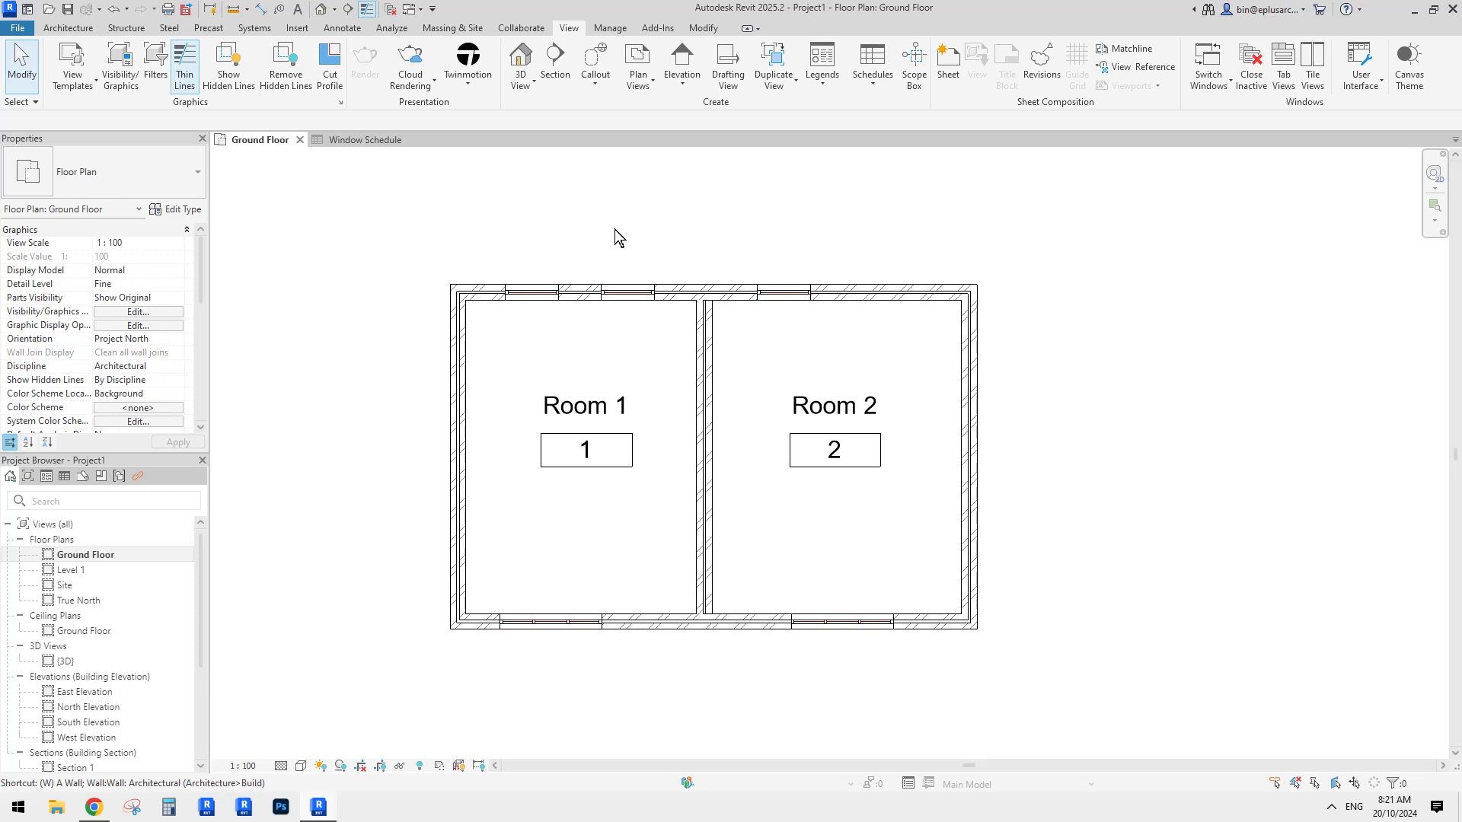
key("t")
middle_click_drag(723, 351, 606, 342)
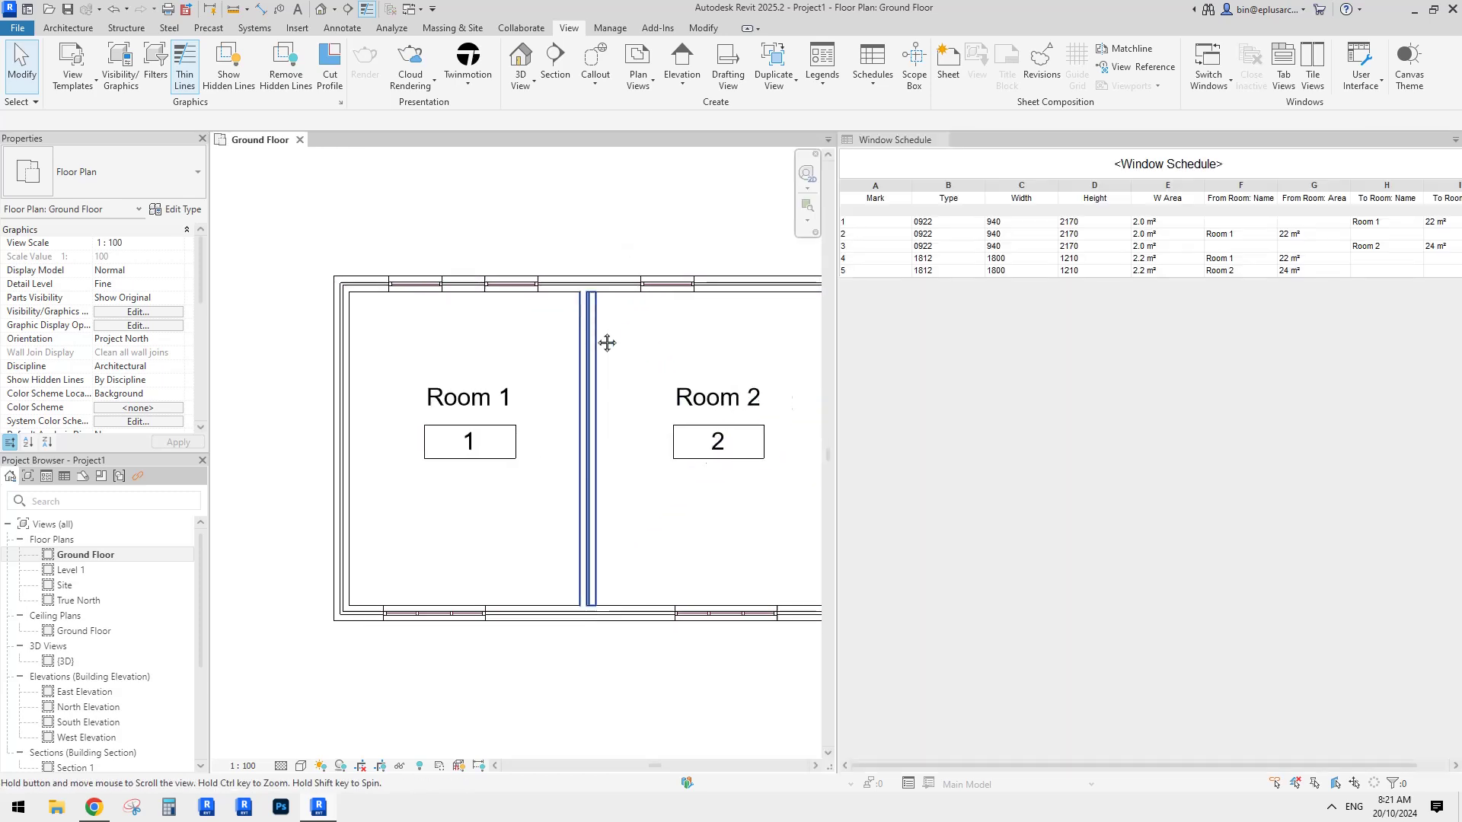
key("z")
key("f")
middle_click(1011, 382)
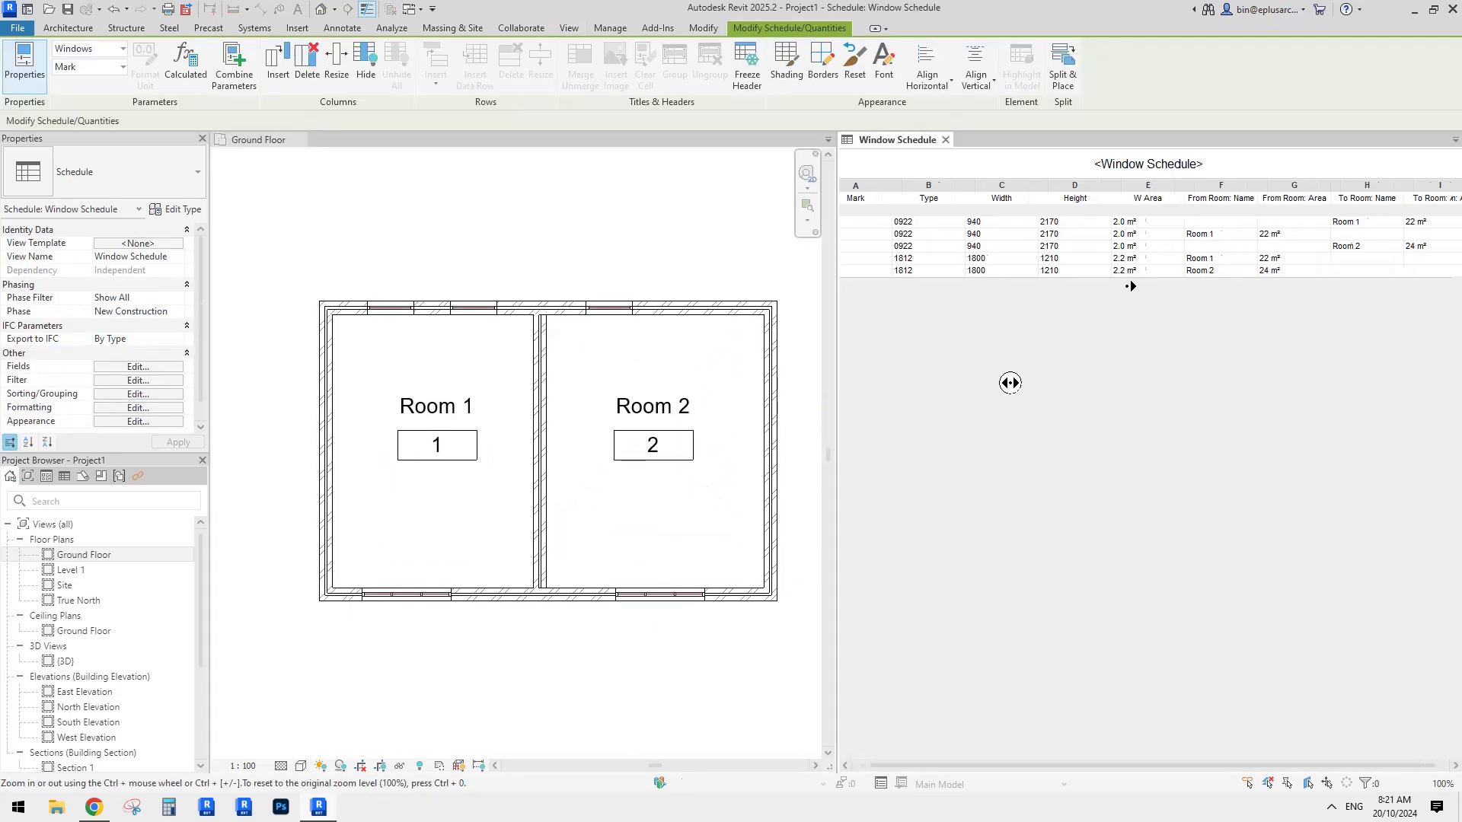
middle_click(607, 429)
scroll(610, 381, "up", 3)
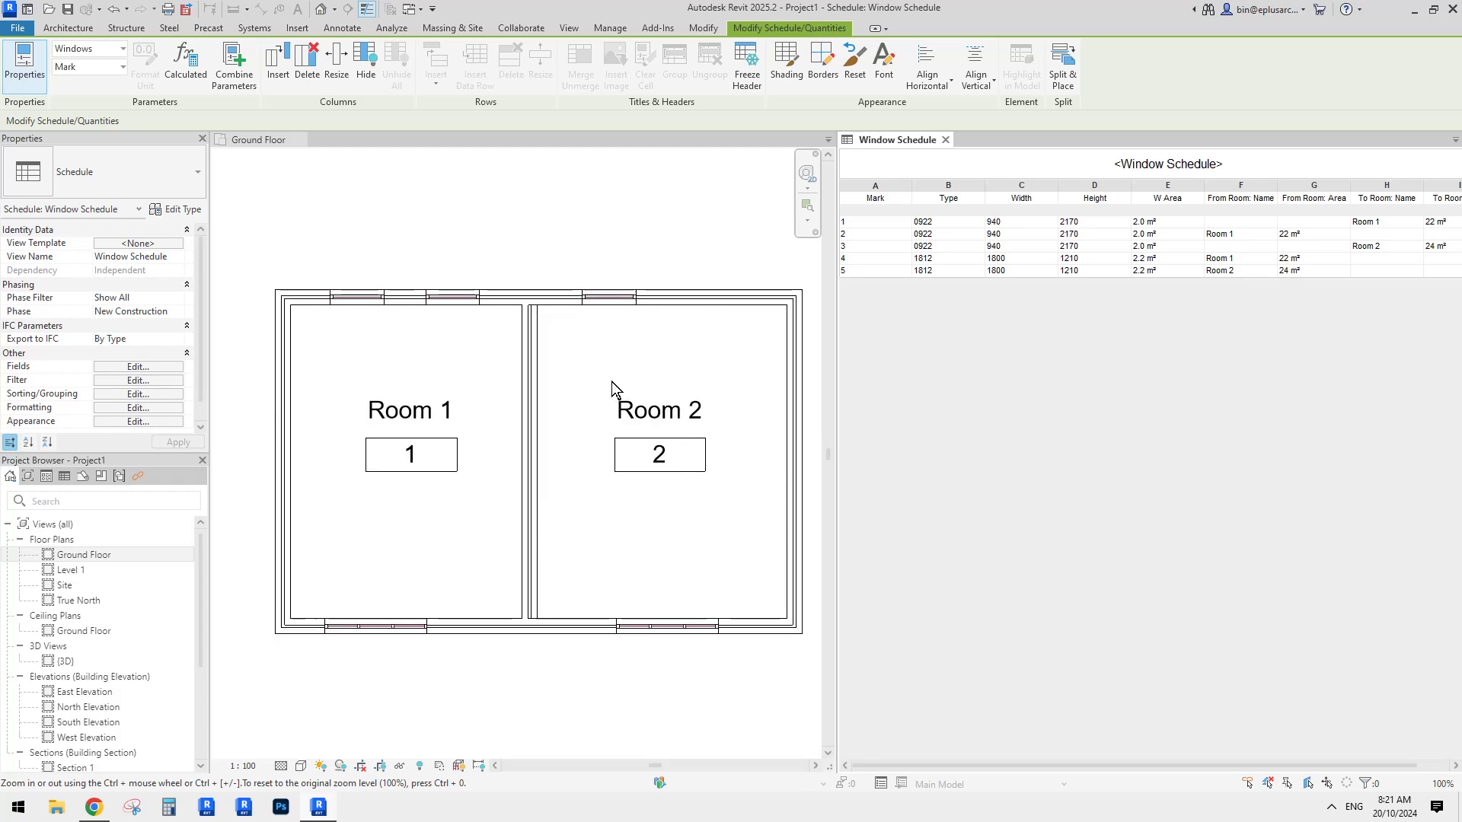
Place a Double Hung - 3L (AUS) 1812 window facing inward in Room 2's right wall as a test, and delete it.
mouse_move(725, 388)
middle_mouse_down()
mouse_move(698, 408)
mouse_move(668, 397)
middle_mouse_up()
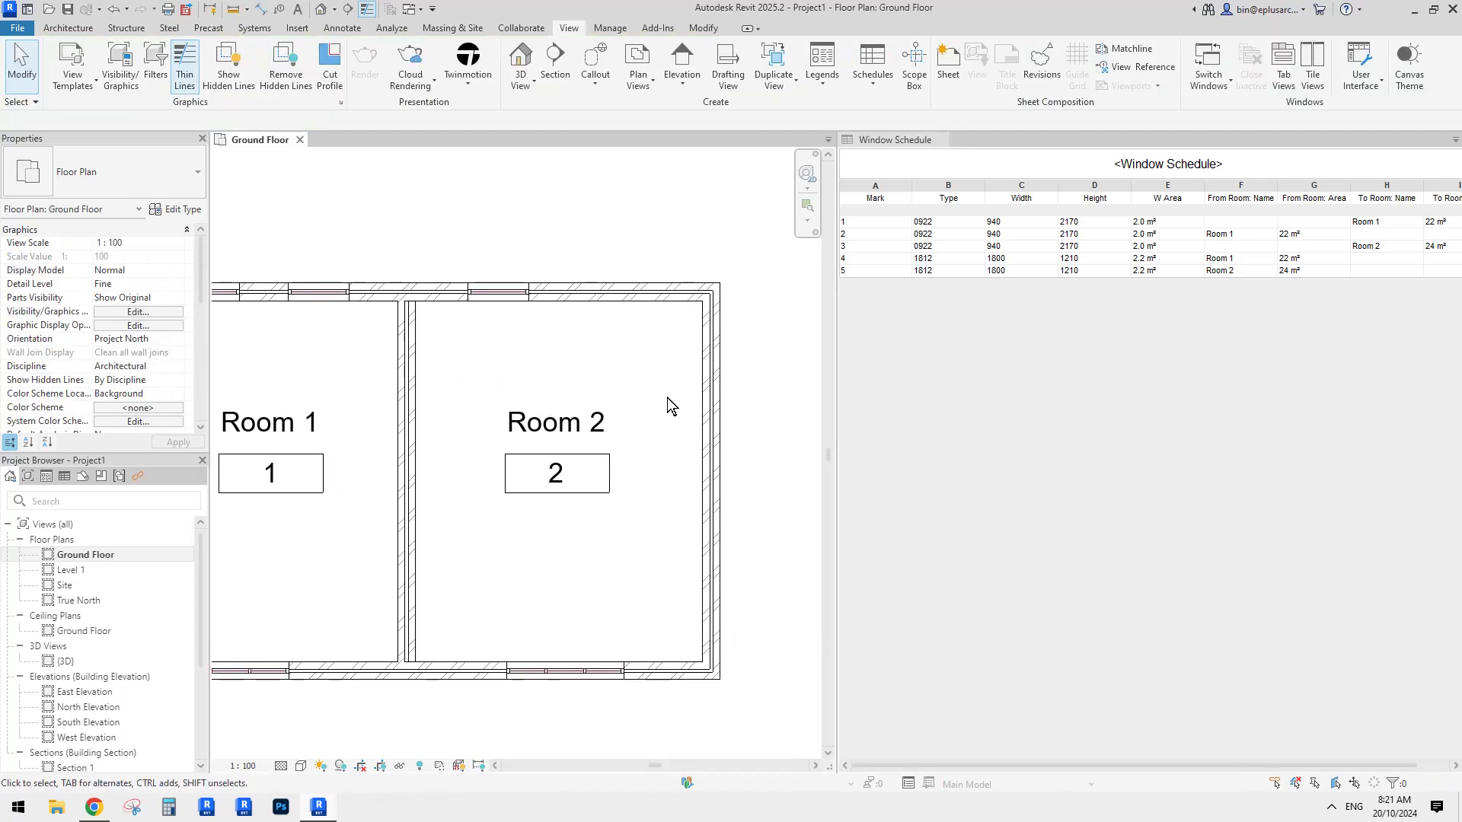
key("n")
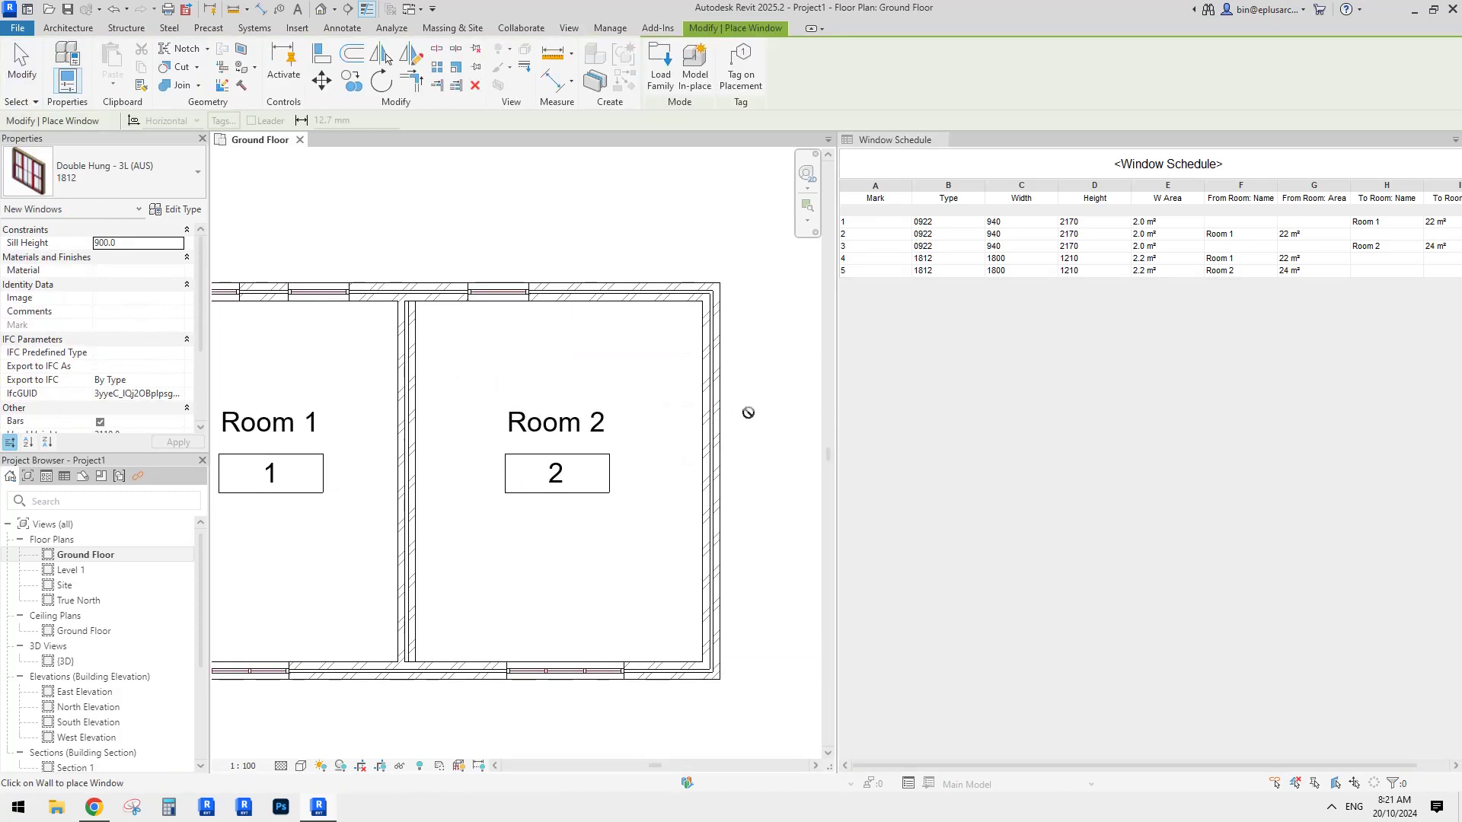
left_click(709, 404)
key("Escape")
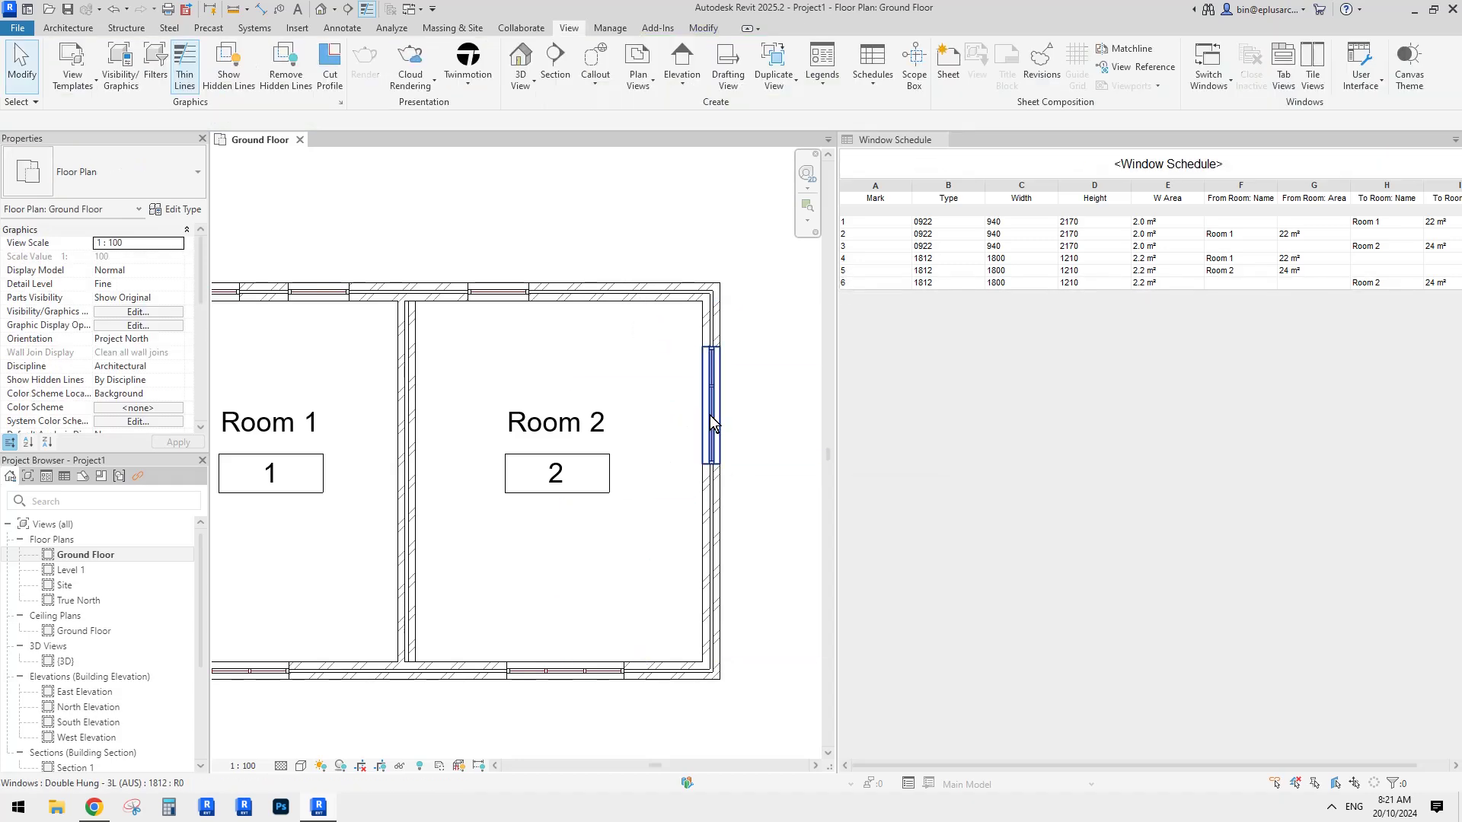
left_click(709, 411)
key("Delete")
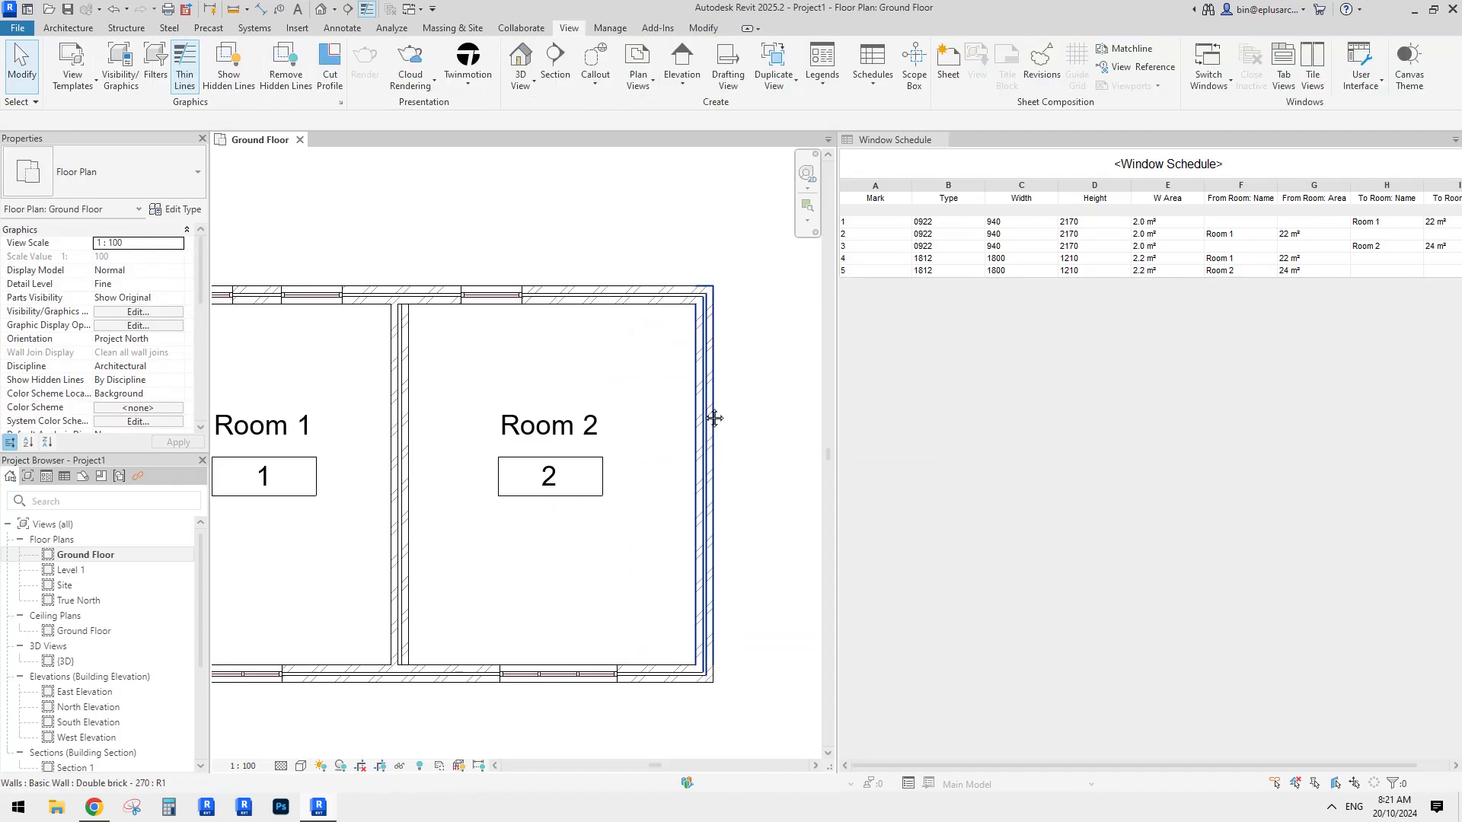
Place an outward-facing 1812 window in Room 2's right wall, about 700 mm from the upper wall, check its scheduled room, and delete it.
key("w")
key("n")
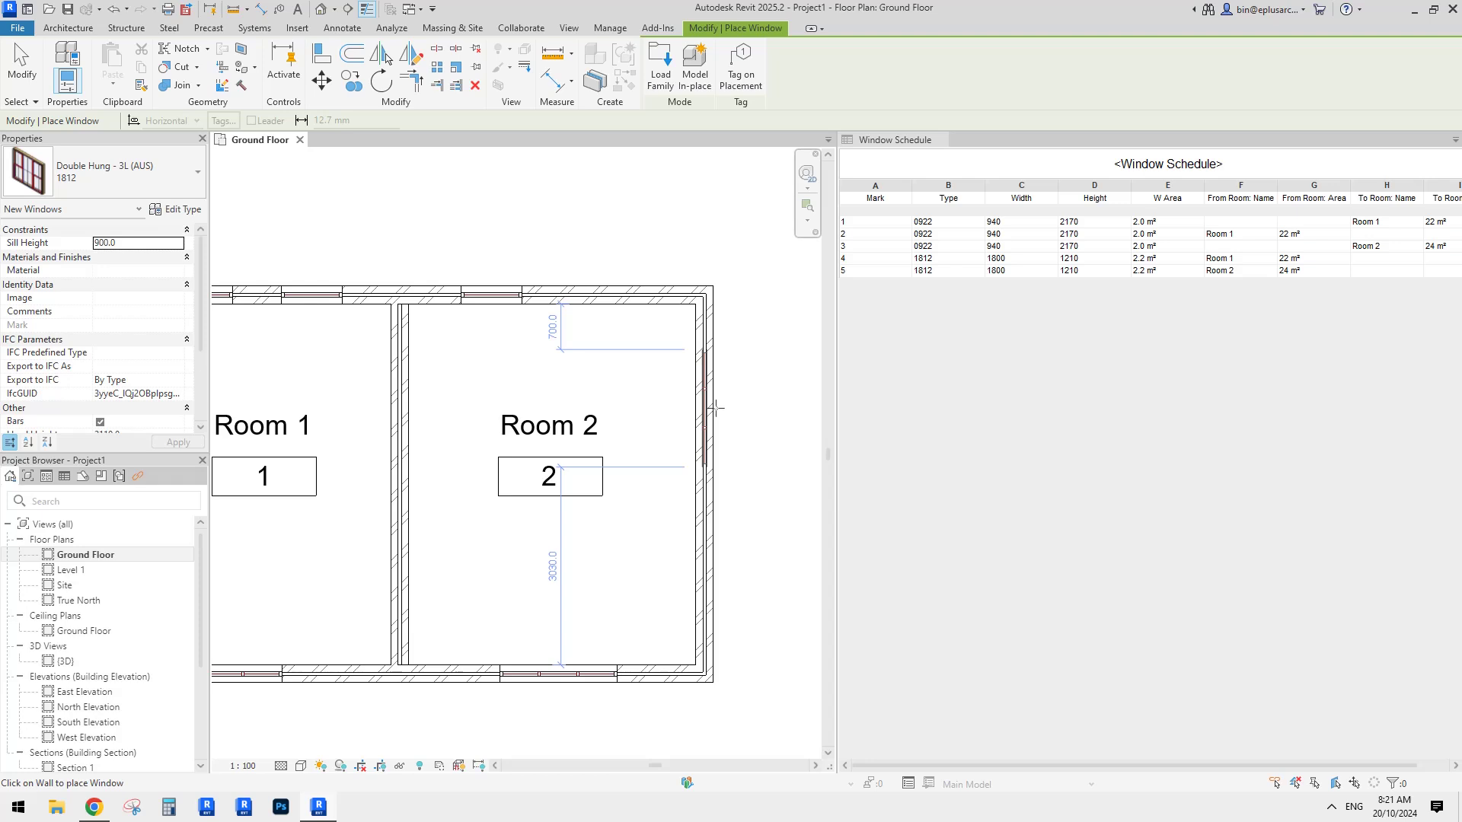
left_click(715, 409)
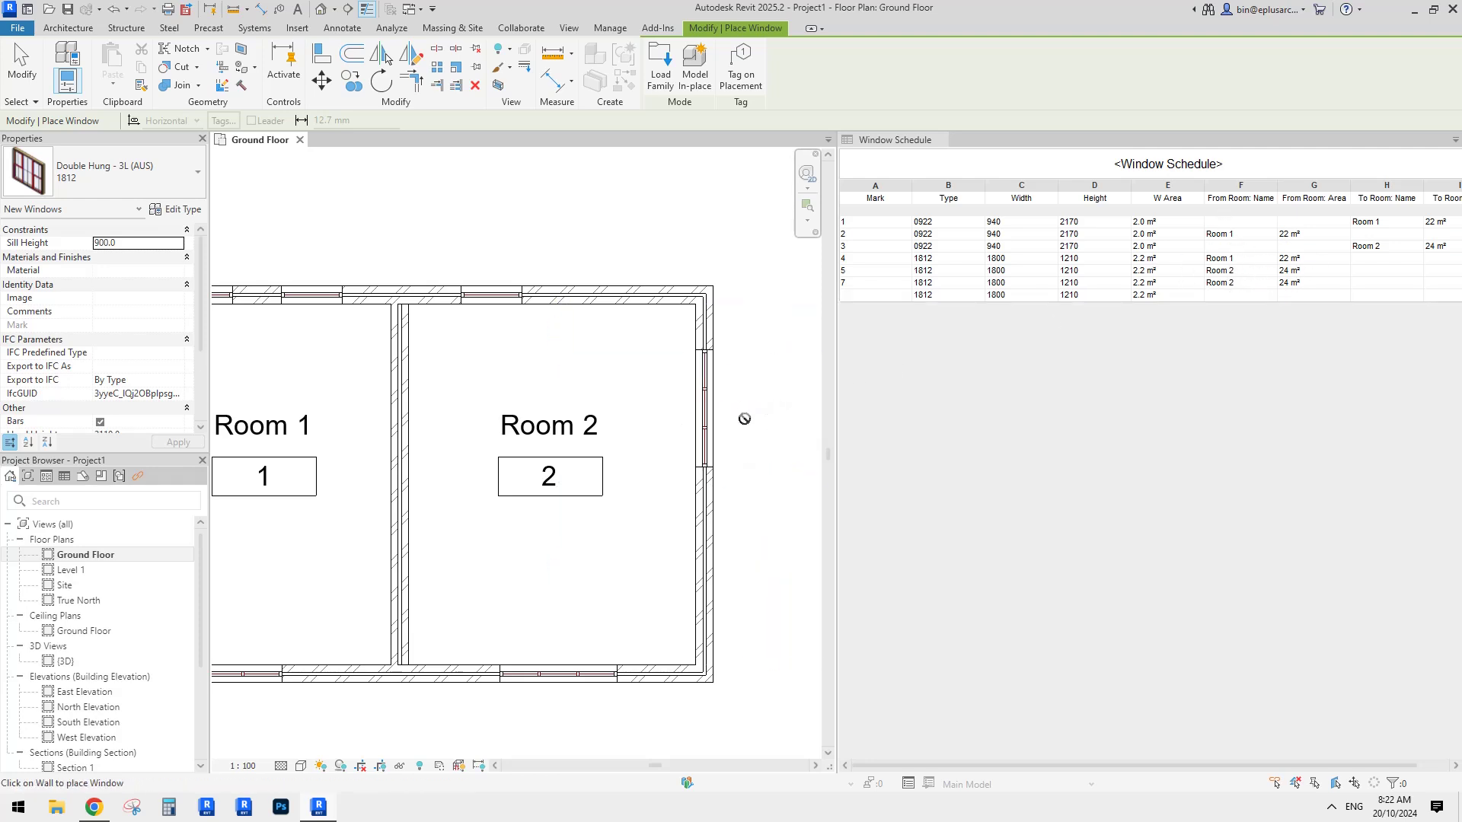
key("Escape")
left_click(715, 412)
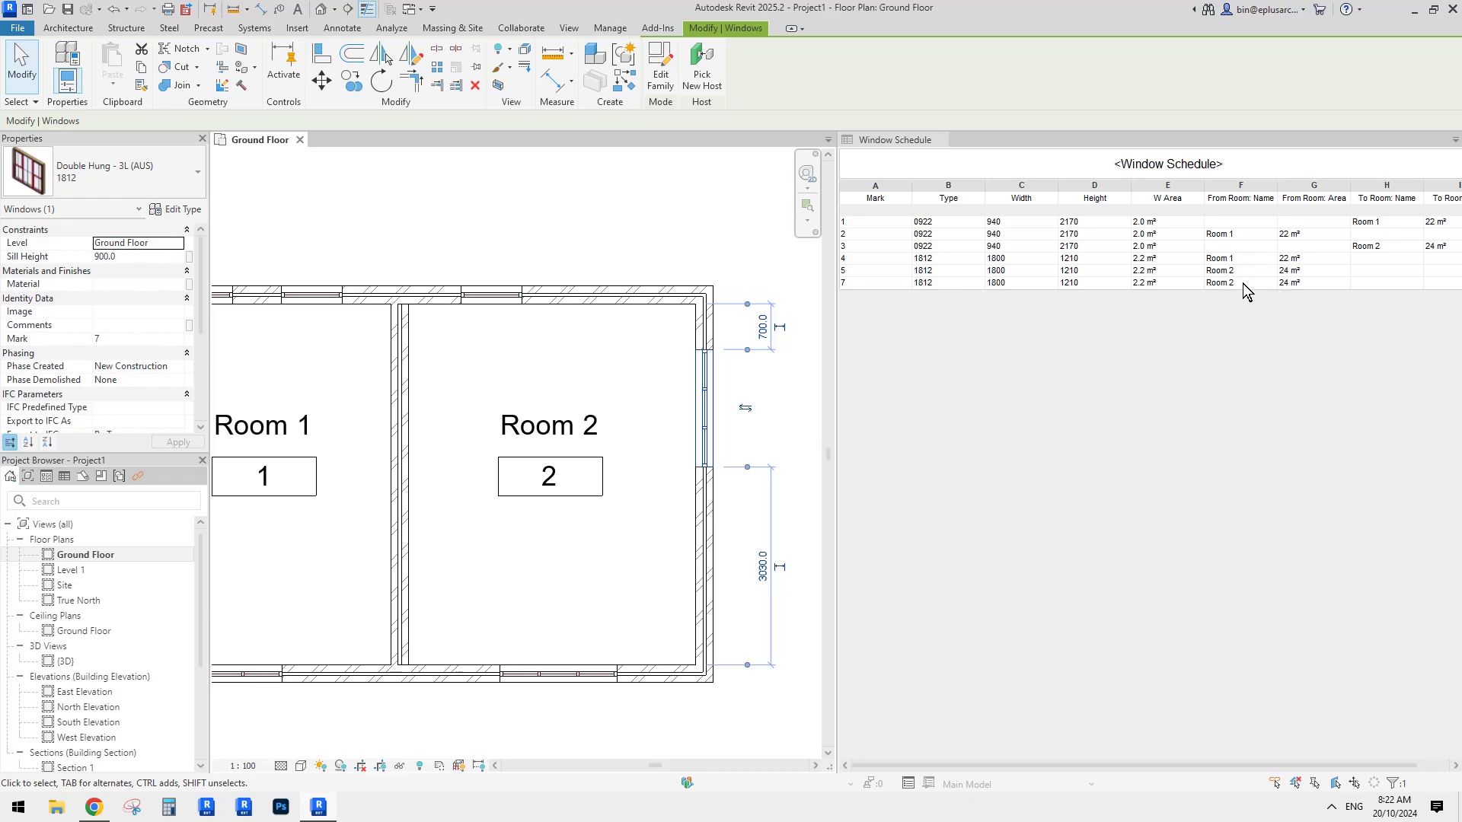
left_click(792, 366)
left_click(713, 396)
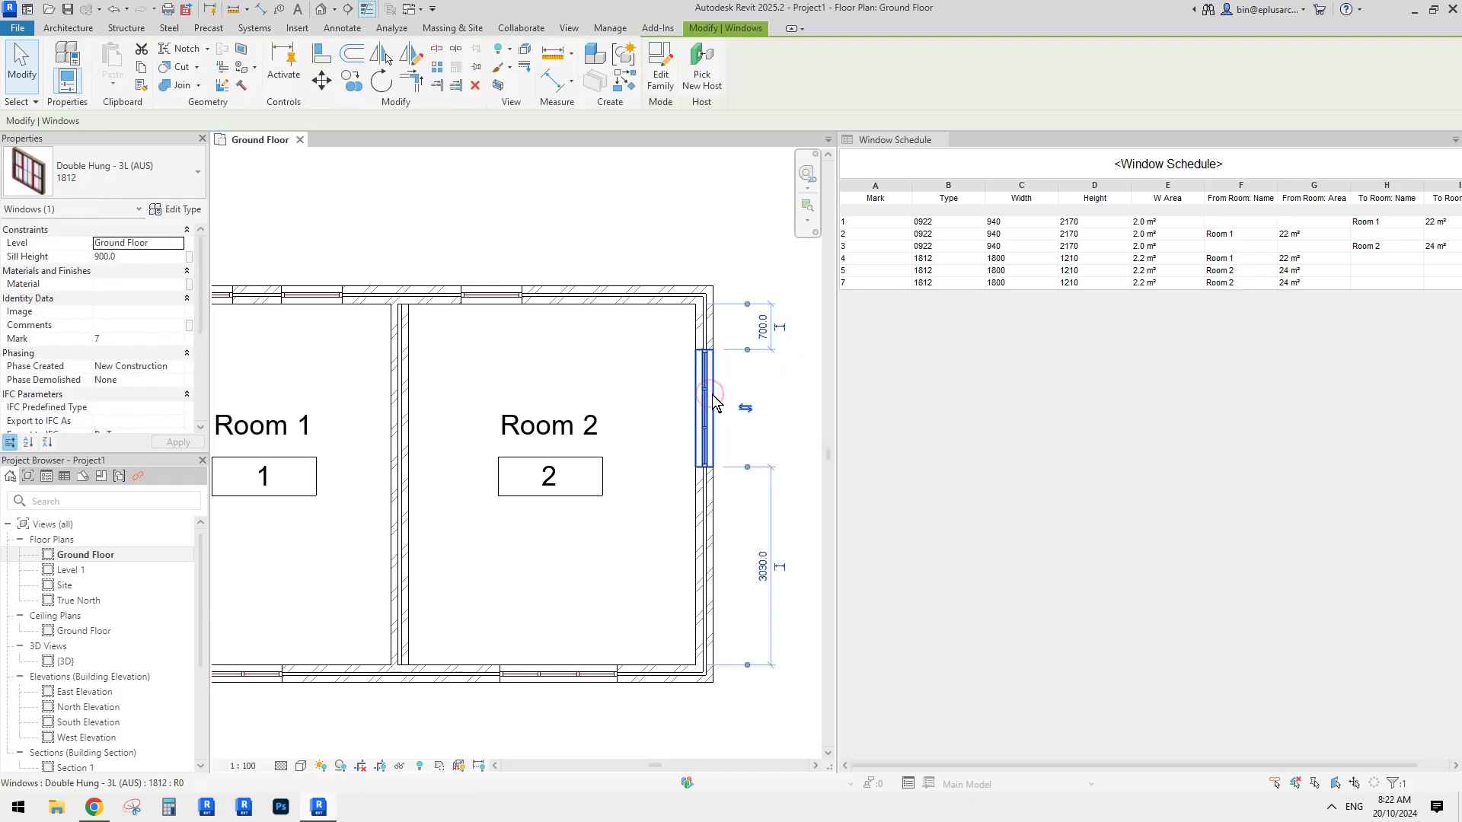
key("Delete")
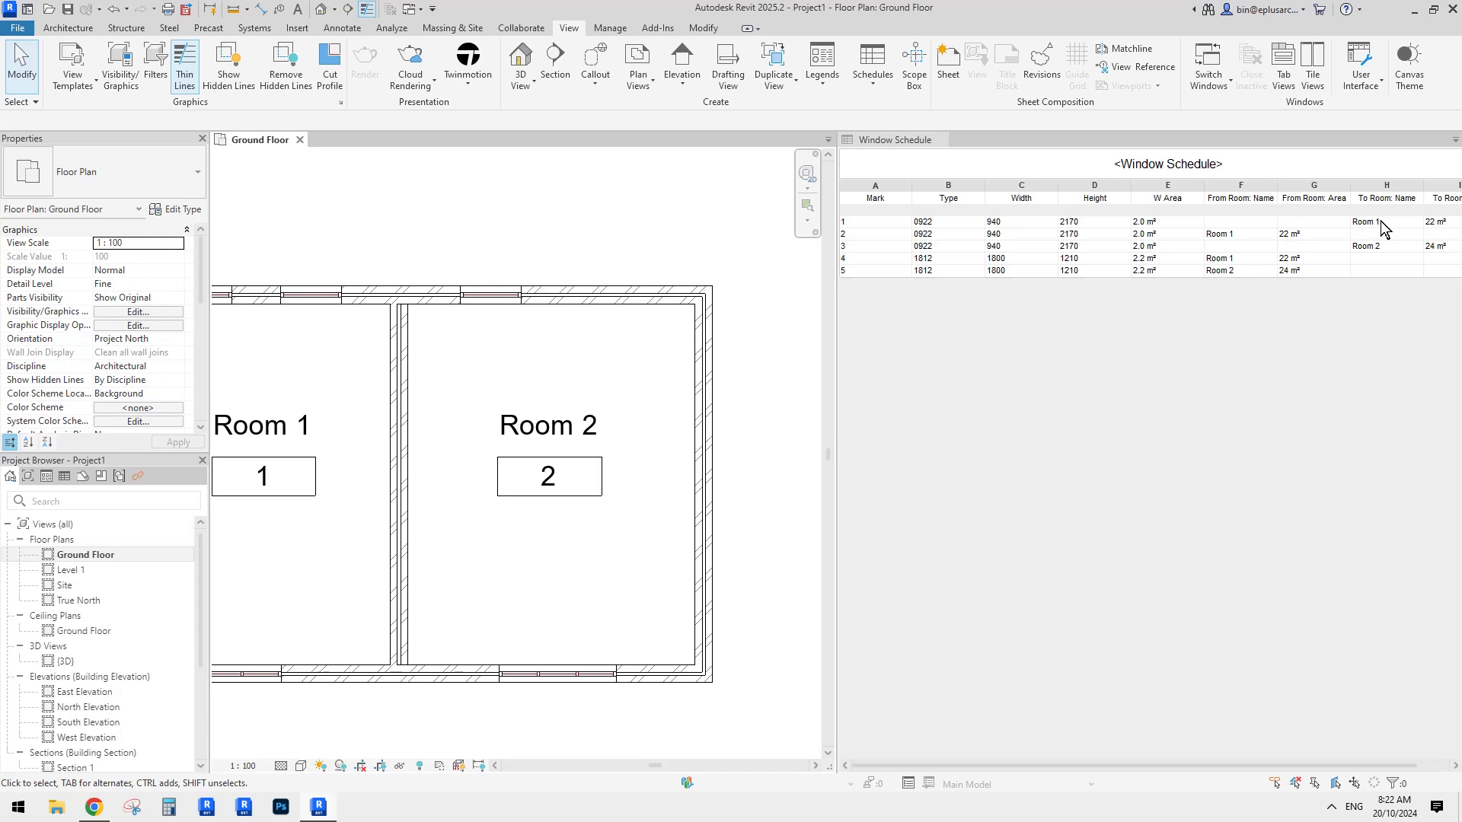
Set From Room: Name in the schedule to Room 1 for window Mark 1 and Room 2 for window Mark 3.
left_click(1236, 222)
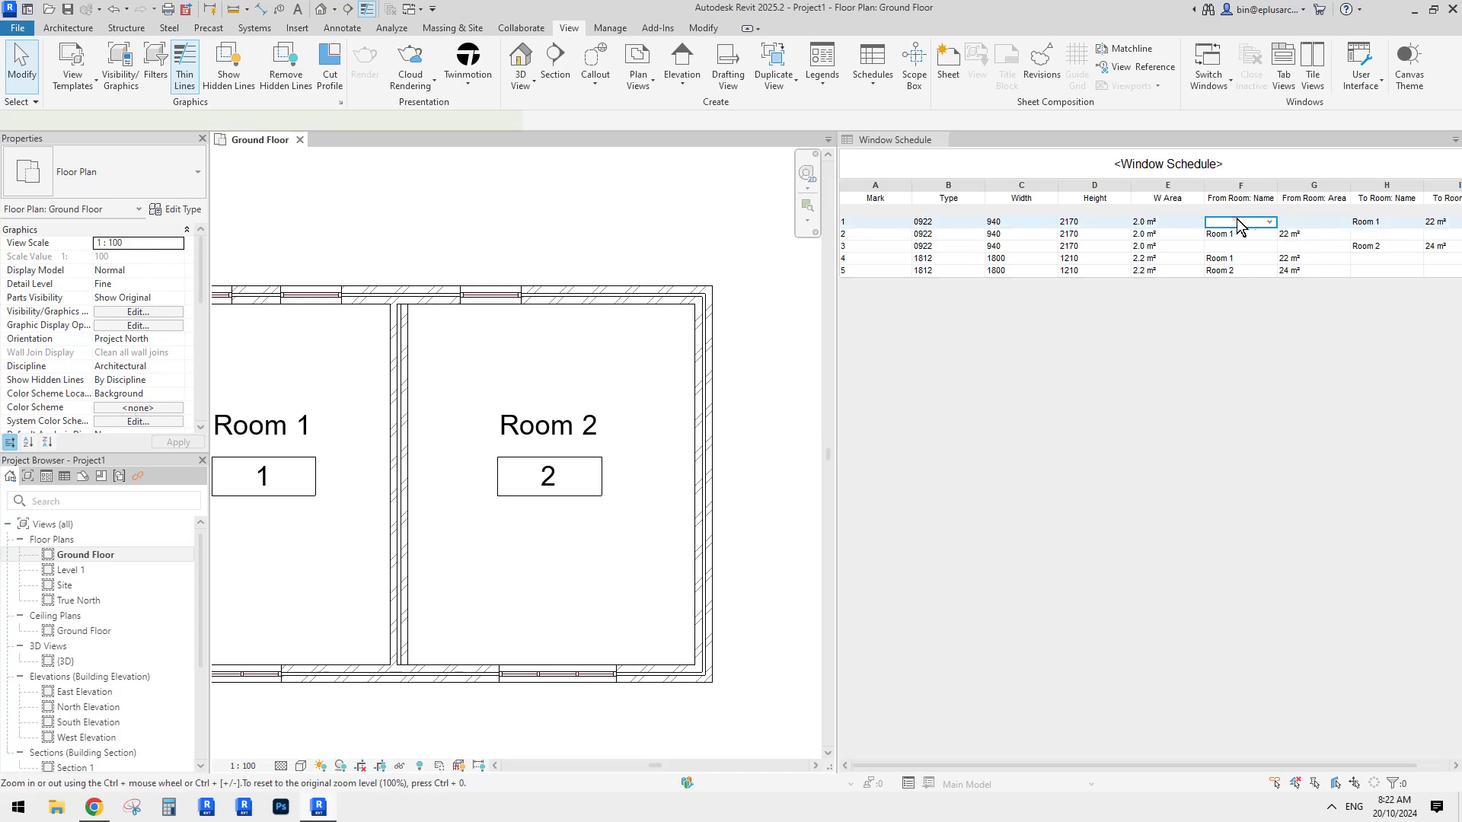
left_click(1269, 221)
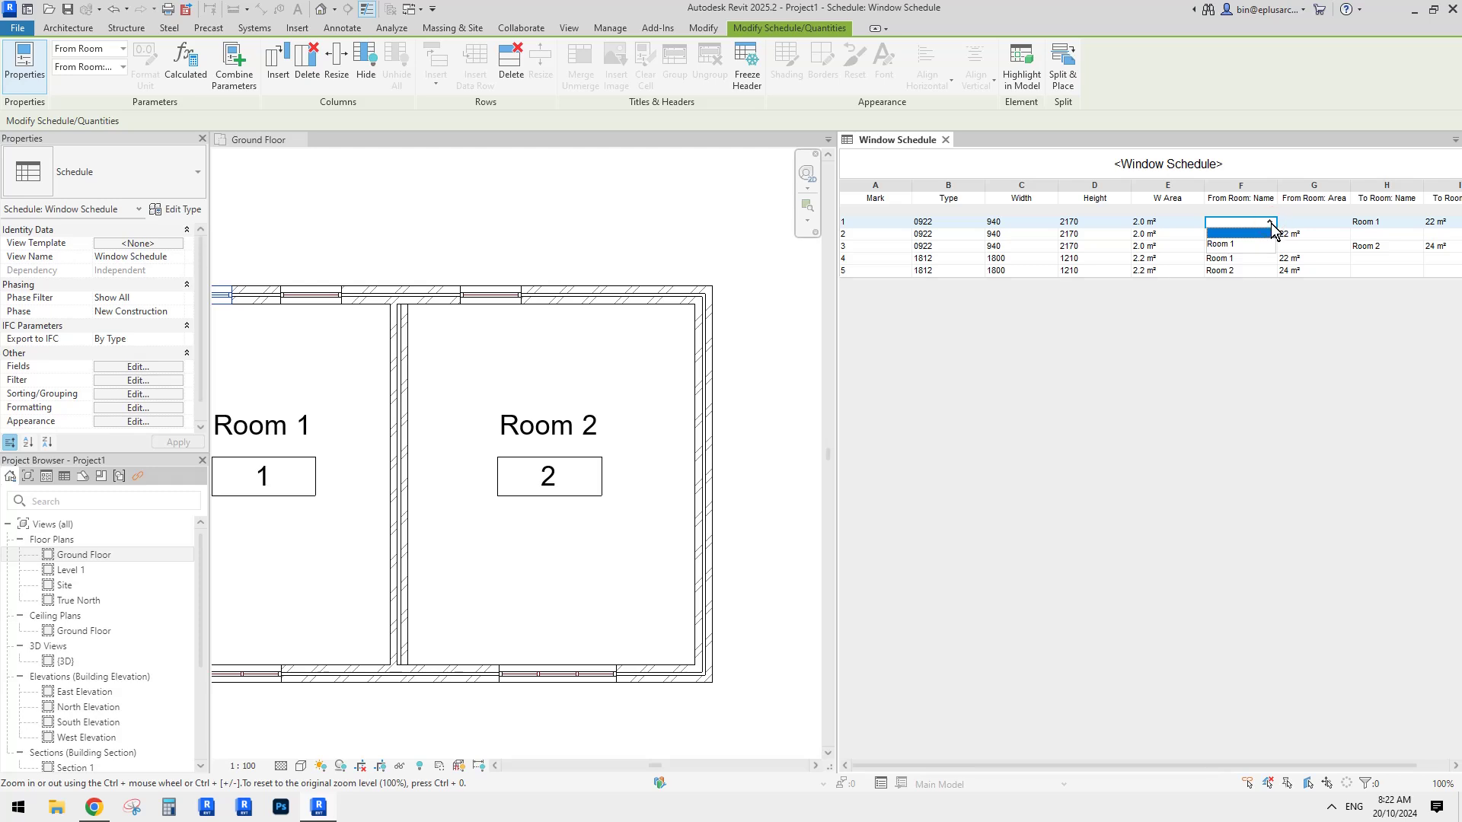
left_click(1267, 243)
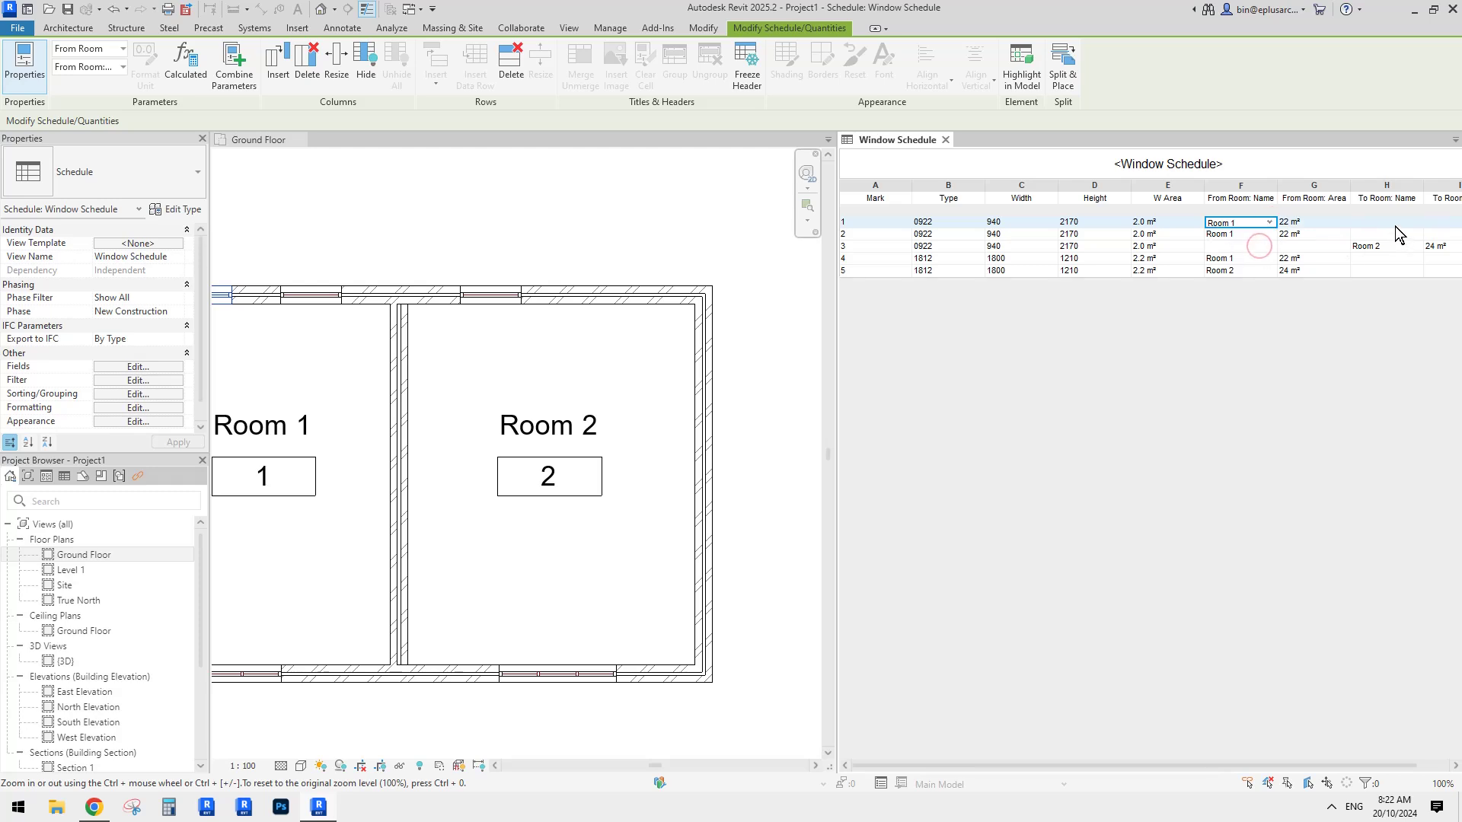
left_click(1270, 244)
left_click(1269, 246)
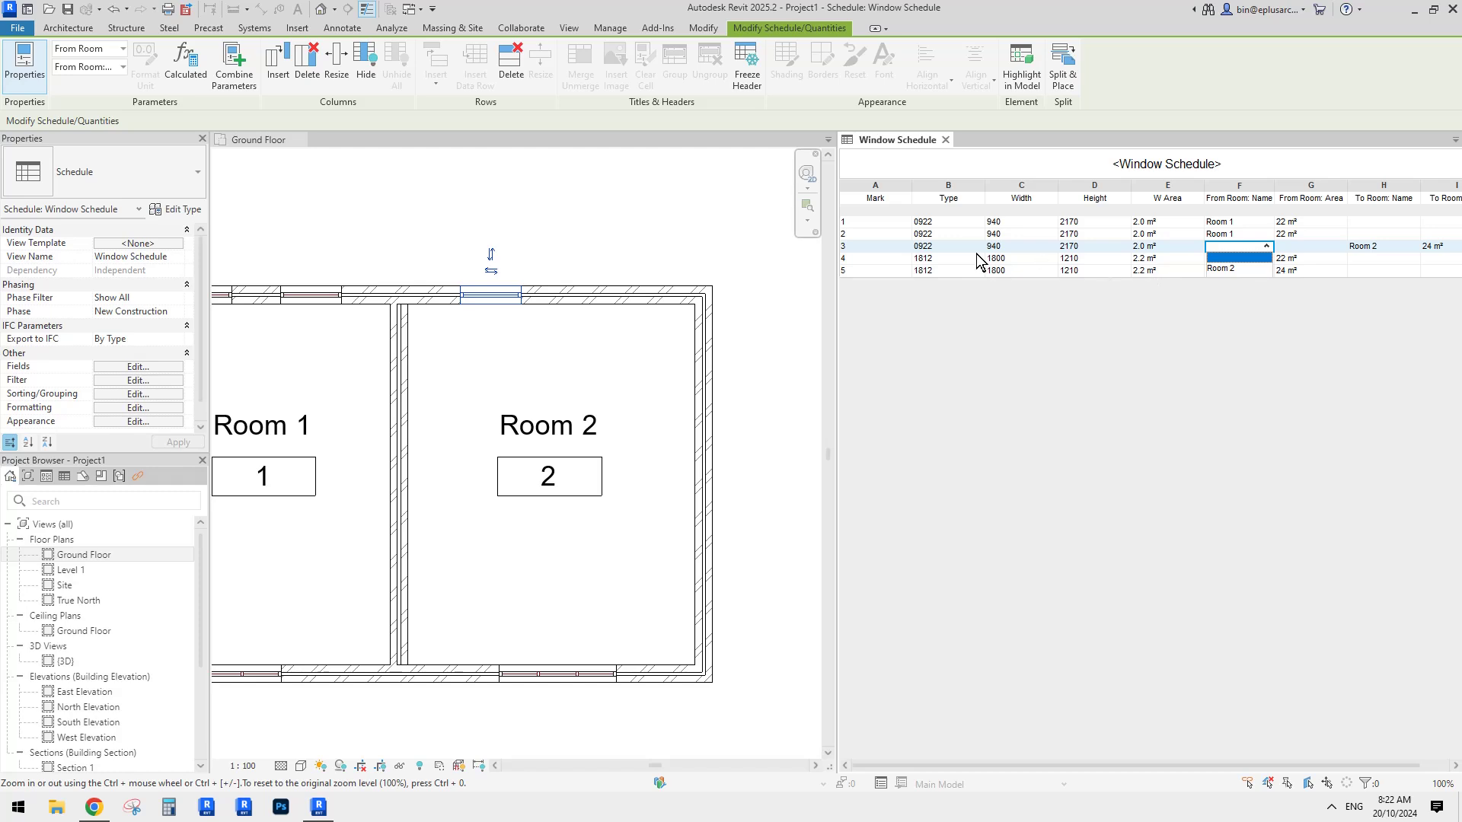
left_click(1224, 270)
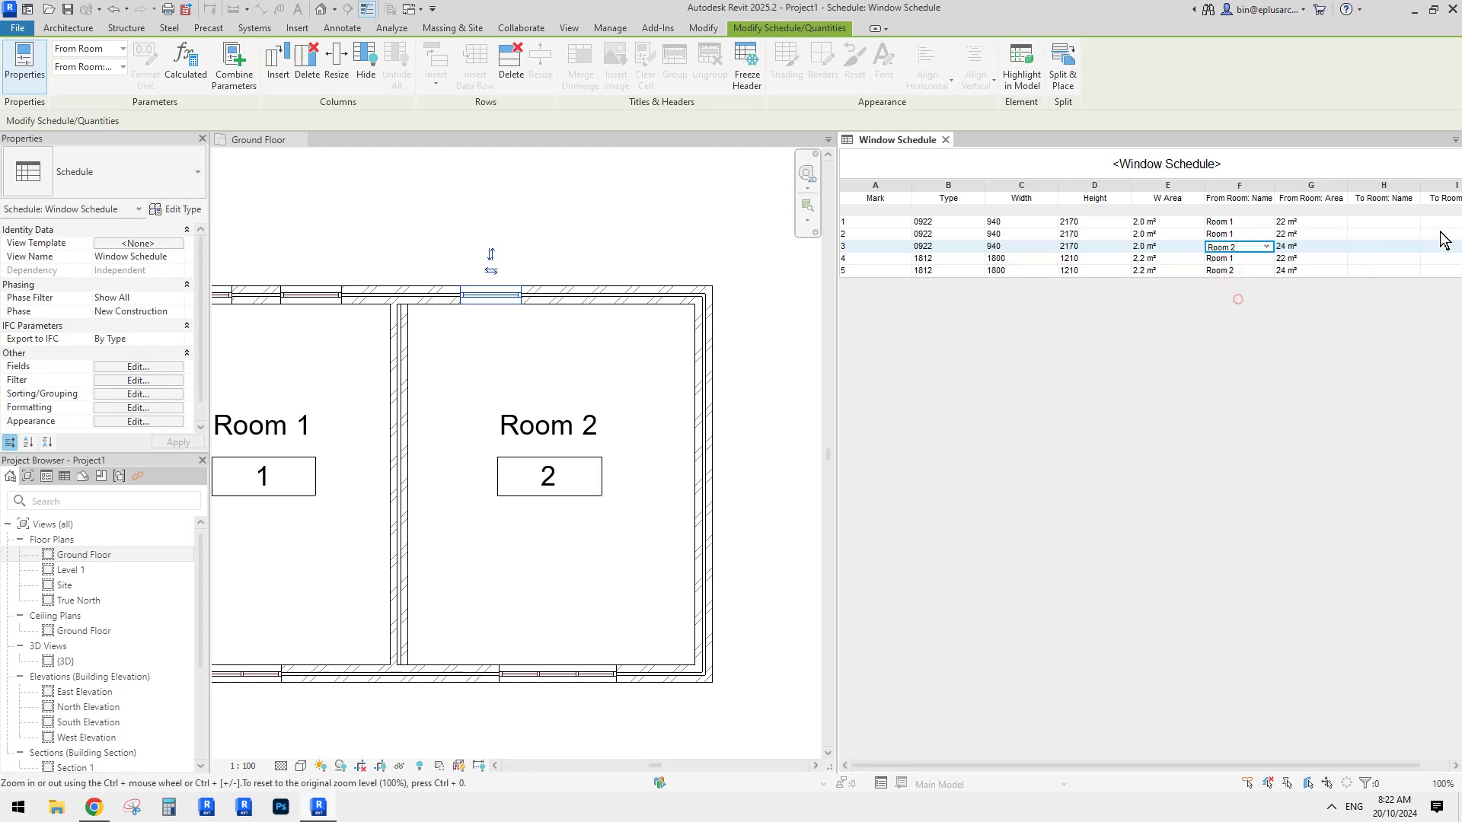
left_click(1238, 299)
Remove the To Room: Name and To Room: Area fields from the window schedule and apply the change.
left_click(1390, 185)
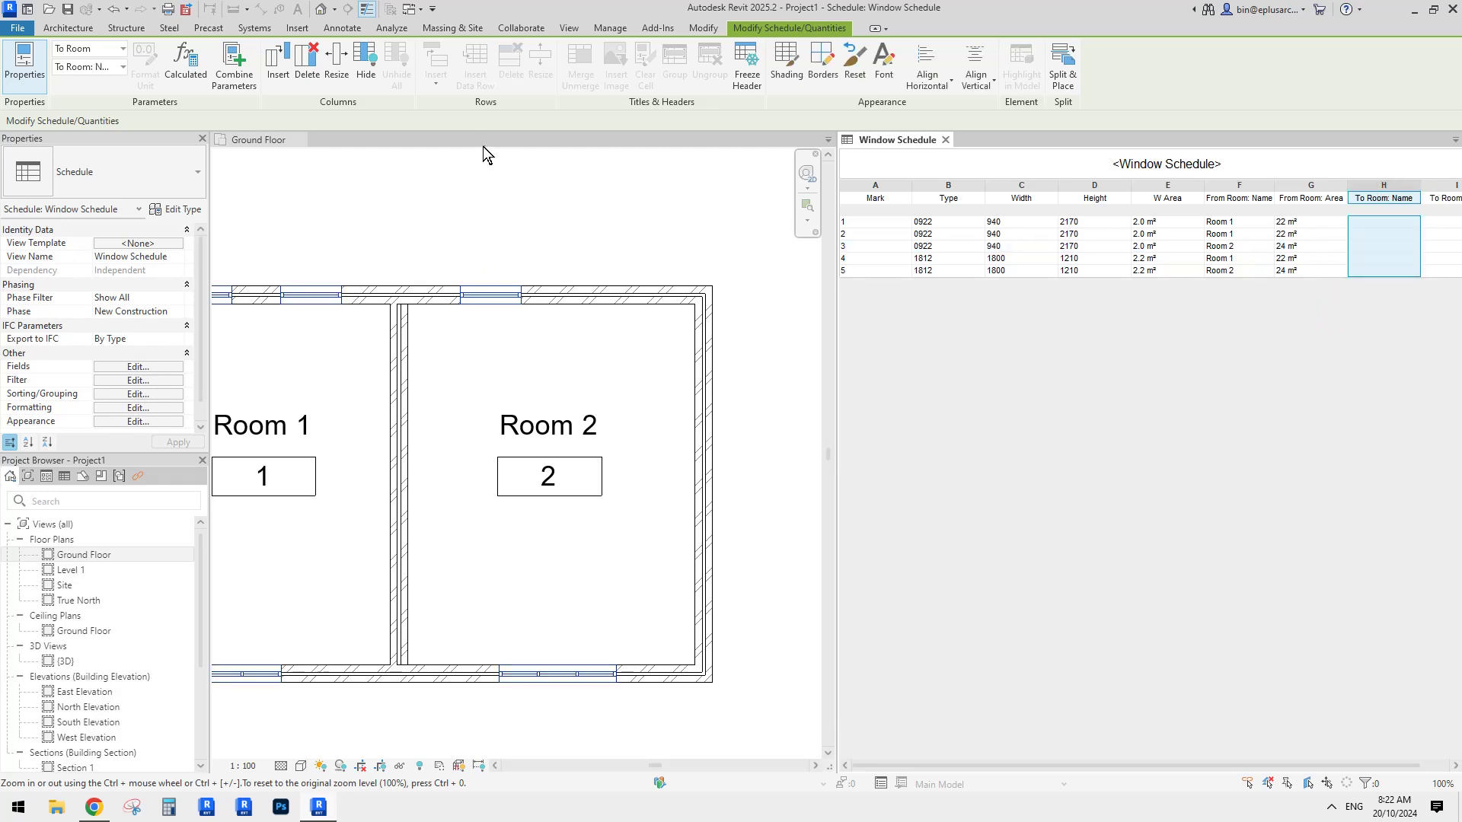
left_click(140, 366)
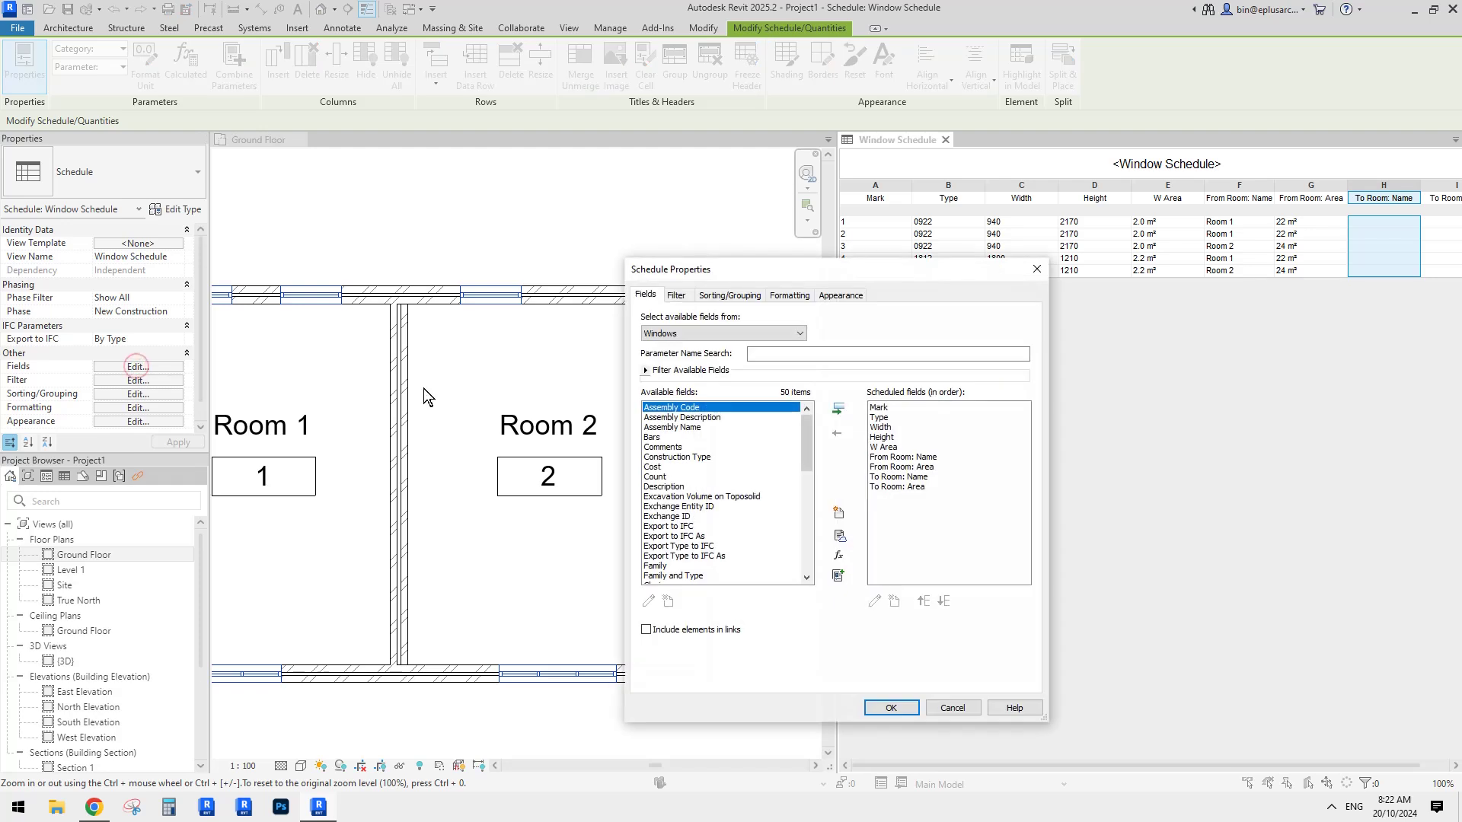
left_click(905, 477)
left_click(838, 431)
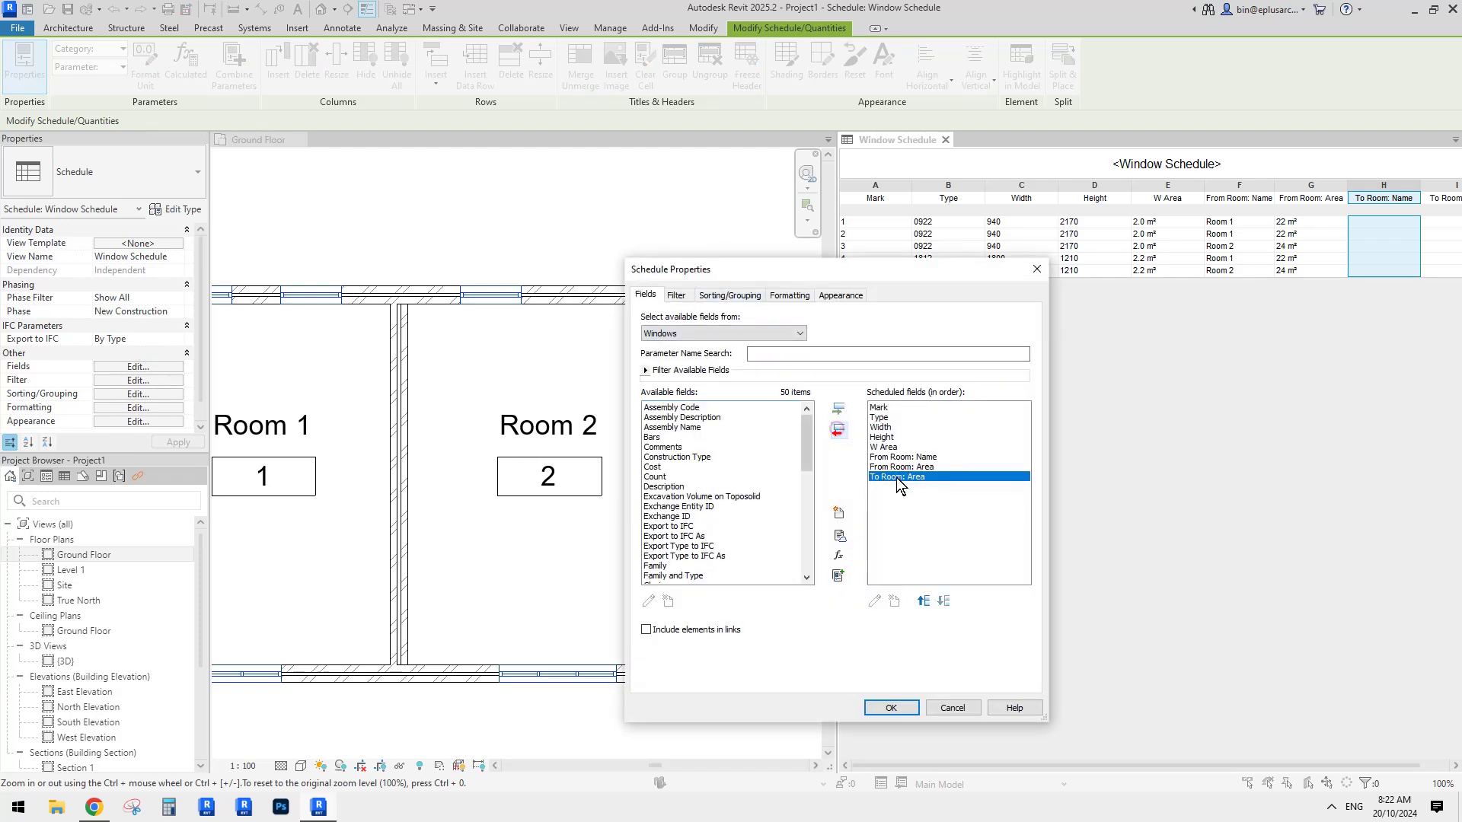
left_click(838, 431)
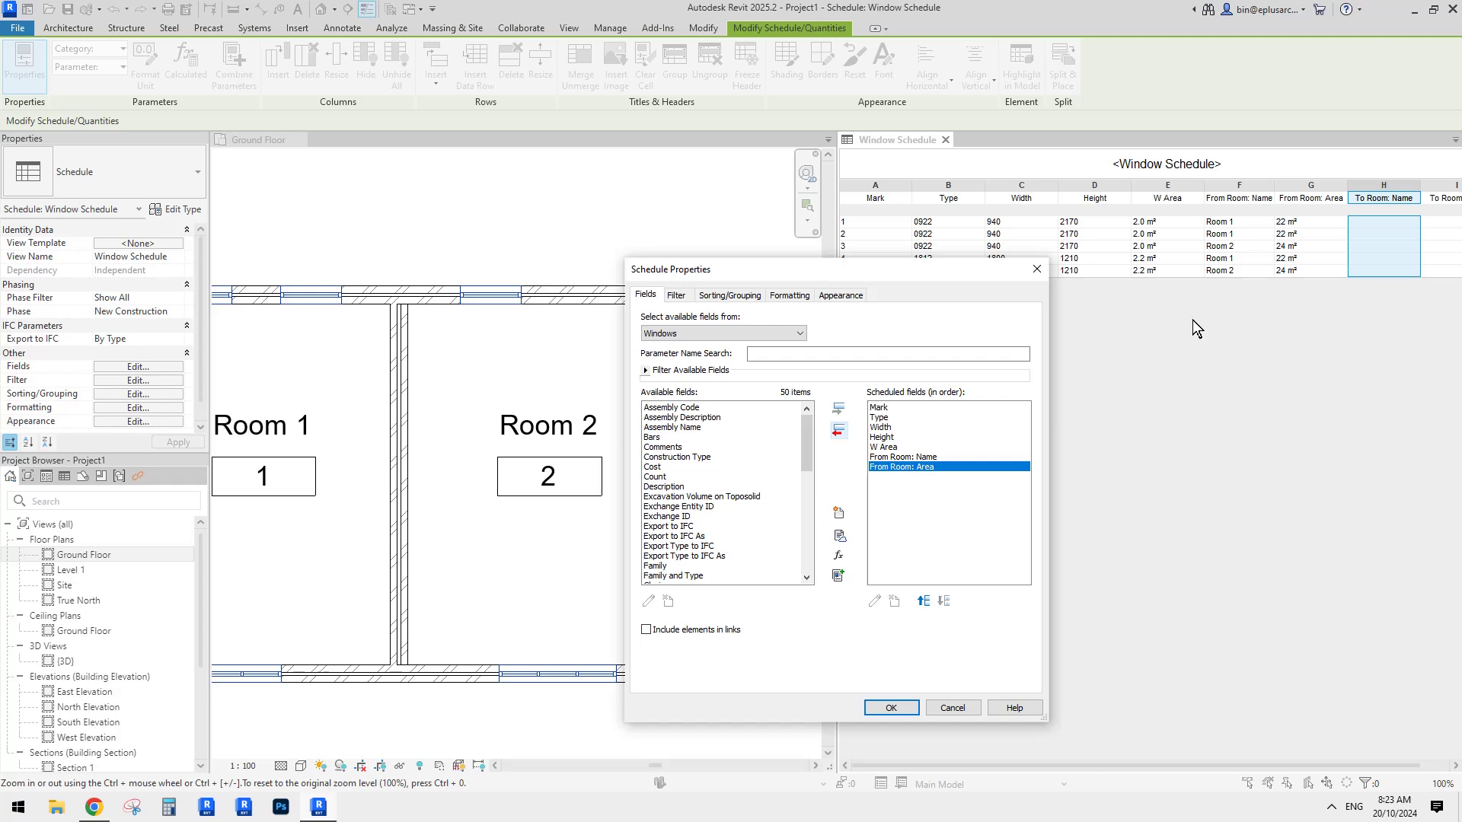
left_click(891, 708)
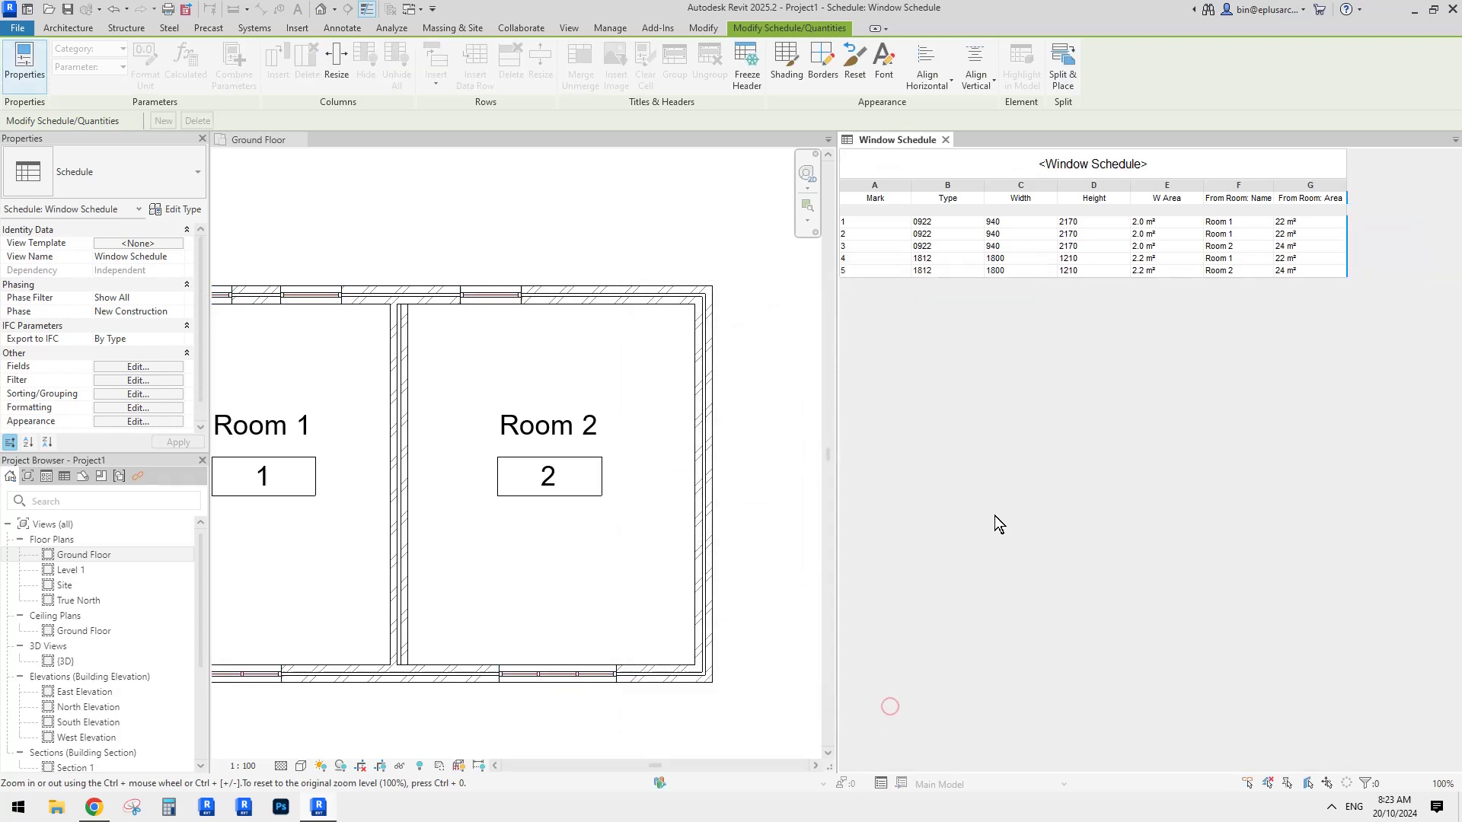
Shorten the From Room: Name column heading in the window schedule to Room Name.
left_click(1241, 204)
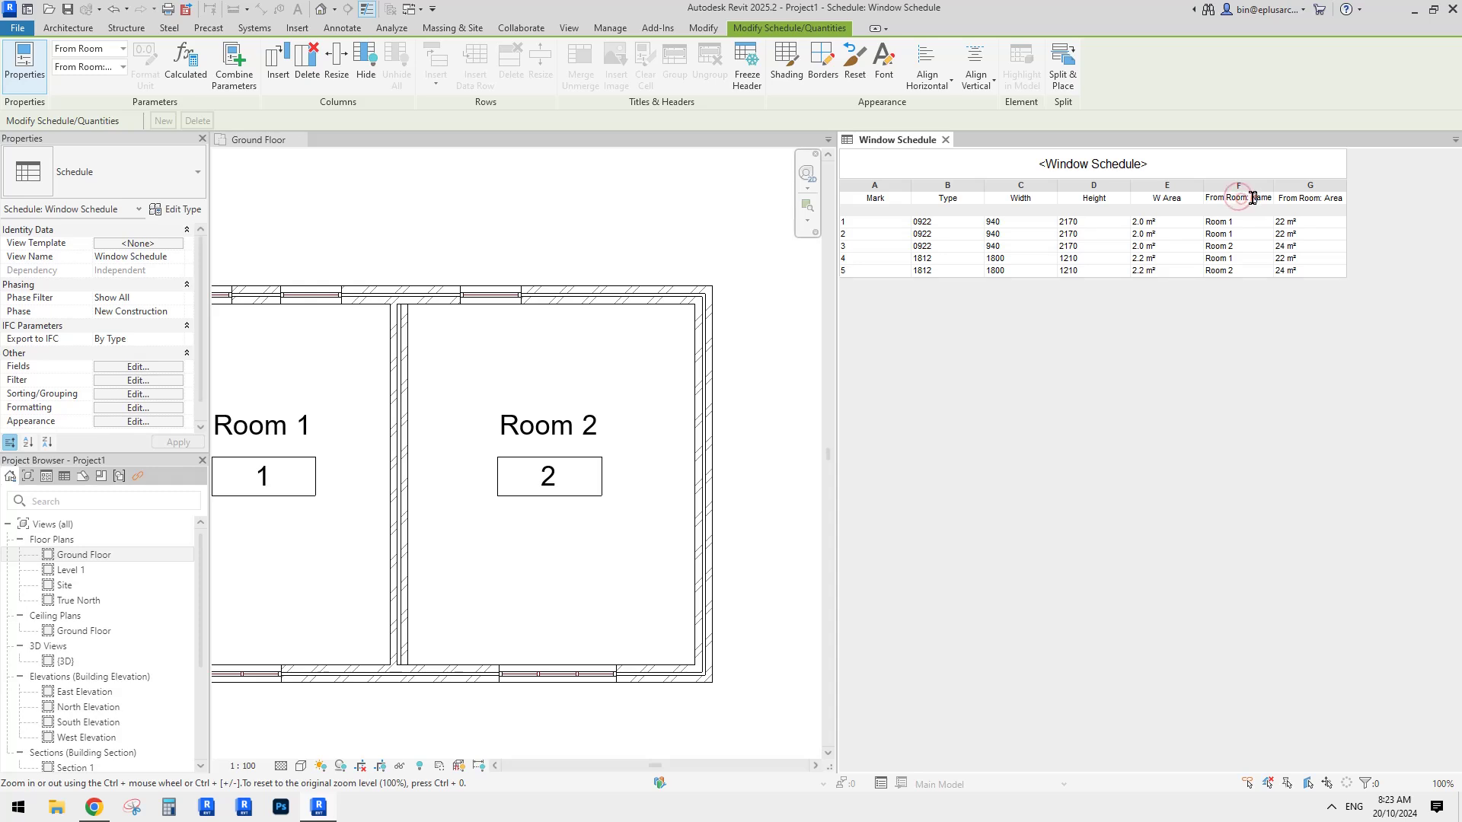
left_click_drag(1226, 199, 1167, 204)
key("Delete")
key("BackSpace")
left_click(1255, 338)
left_click(1249, 234)
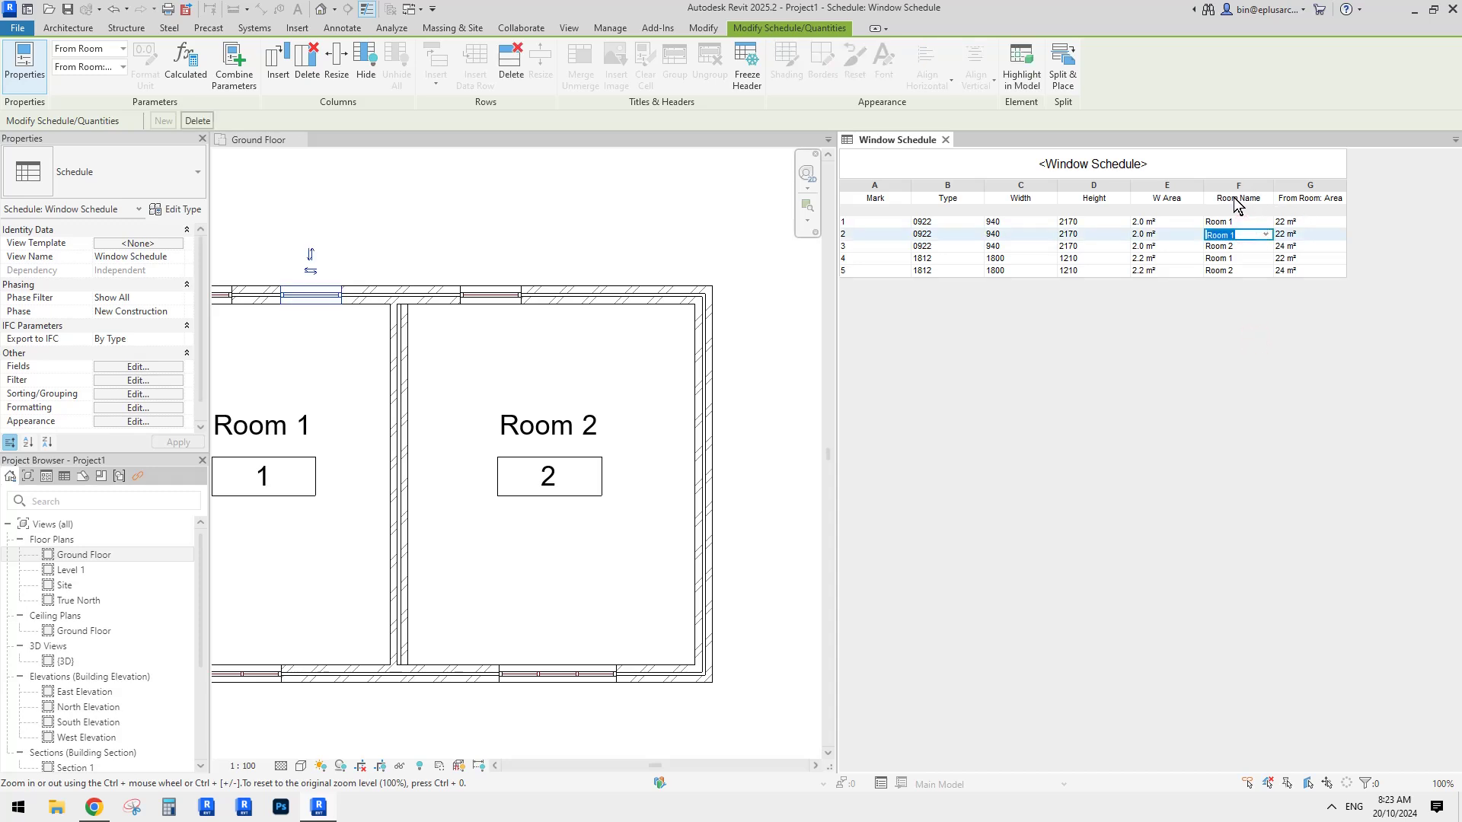
Rename the From Room: Area column heading in the window schedule to Room Area.
left_click(1314, 199)
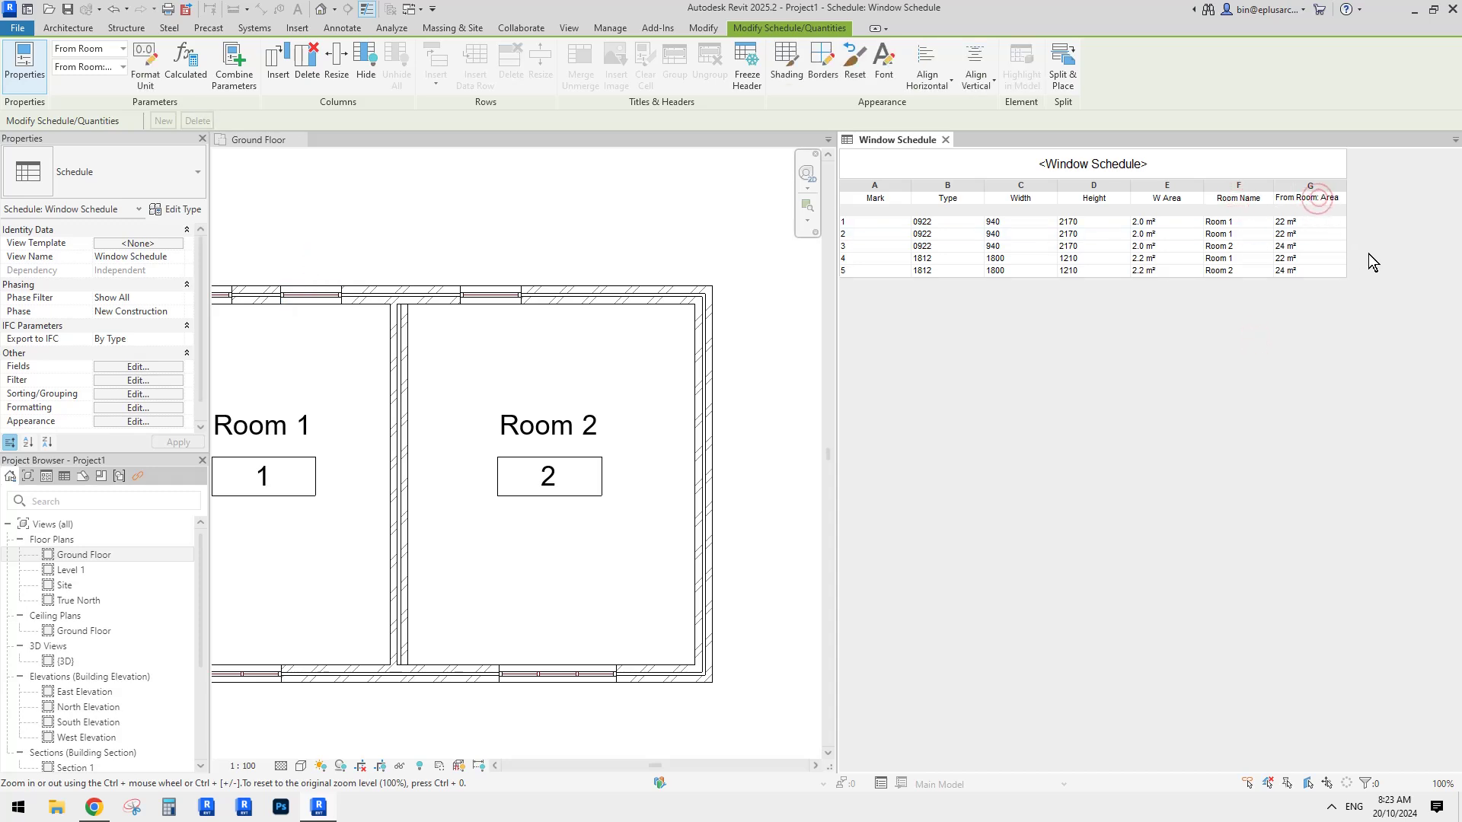
left_click(1301, 197)
left_click(1293, 197)
key("Caps_Lock")
type("R")
left_click(1303, 235)
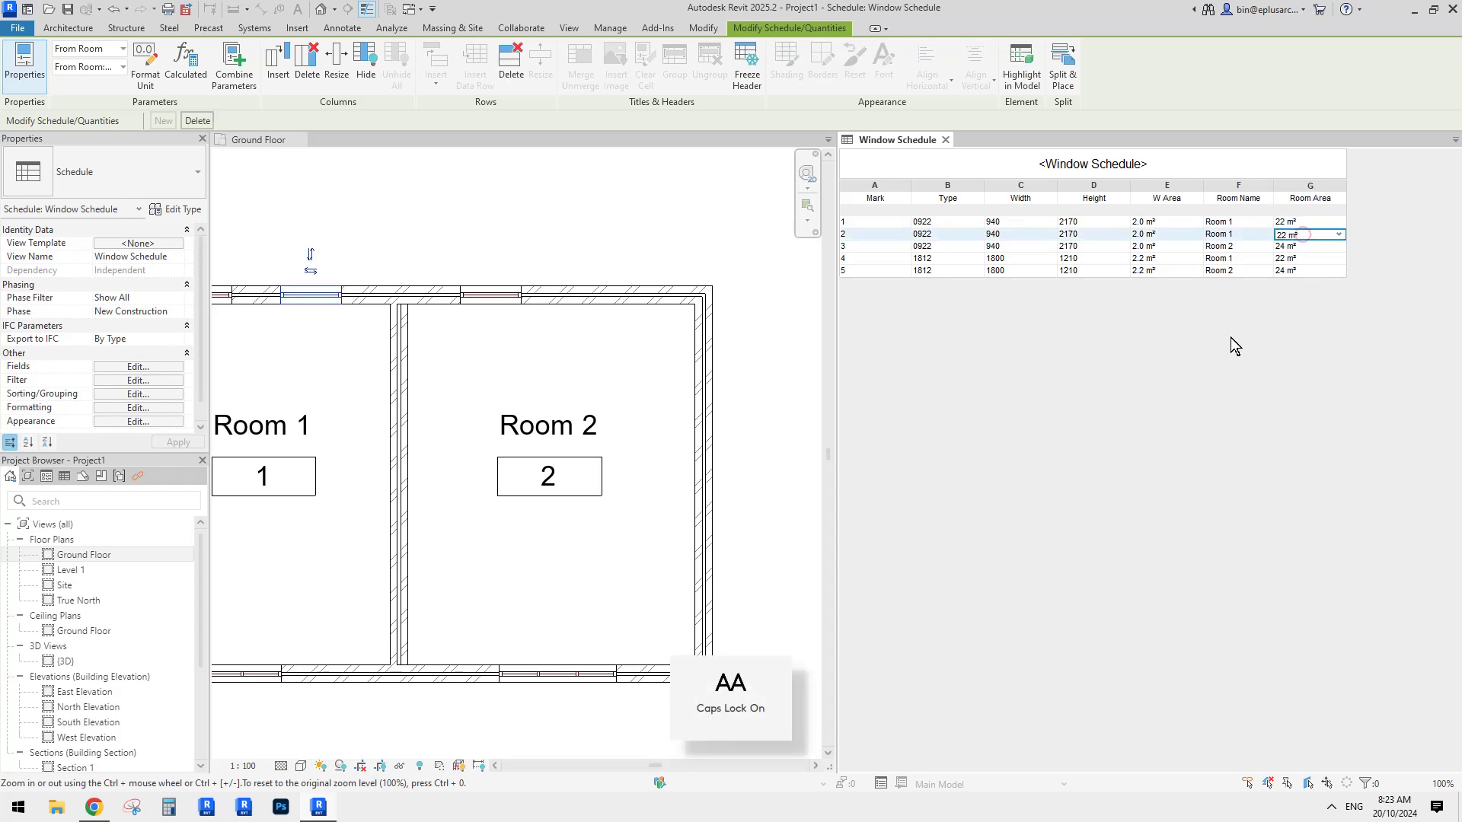
left_click(1230, 336)
left_click(1230, 259)
left_click(1294, 259)
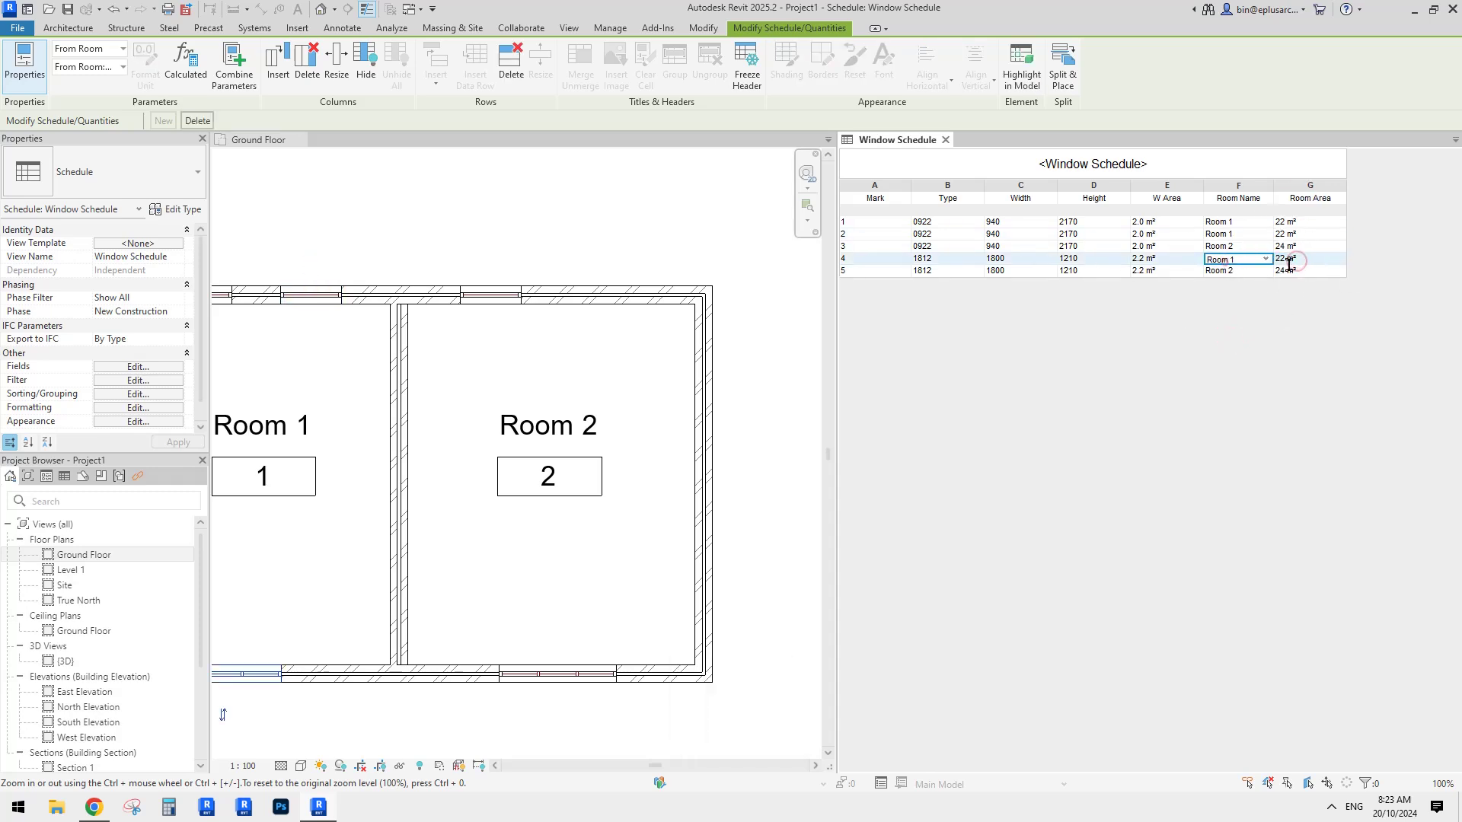
left_click(1294, 271)
left_click(1031, 248)
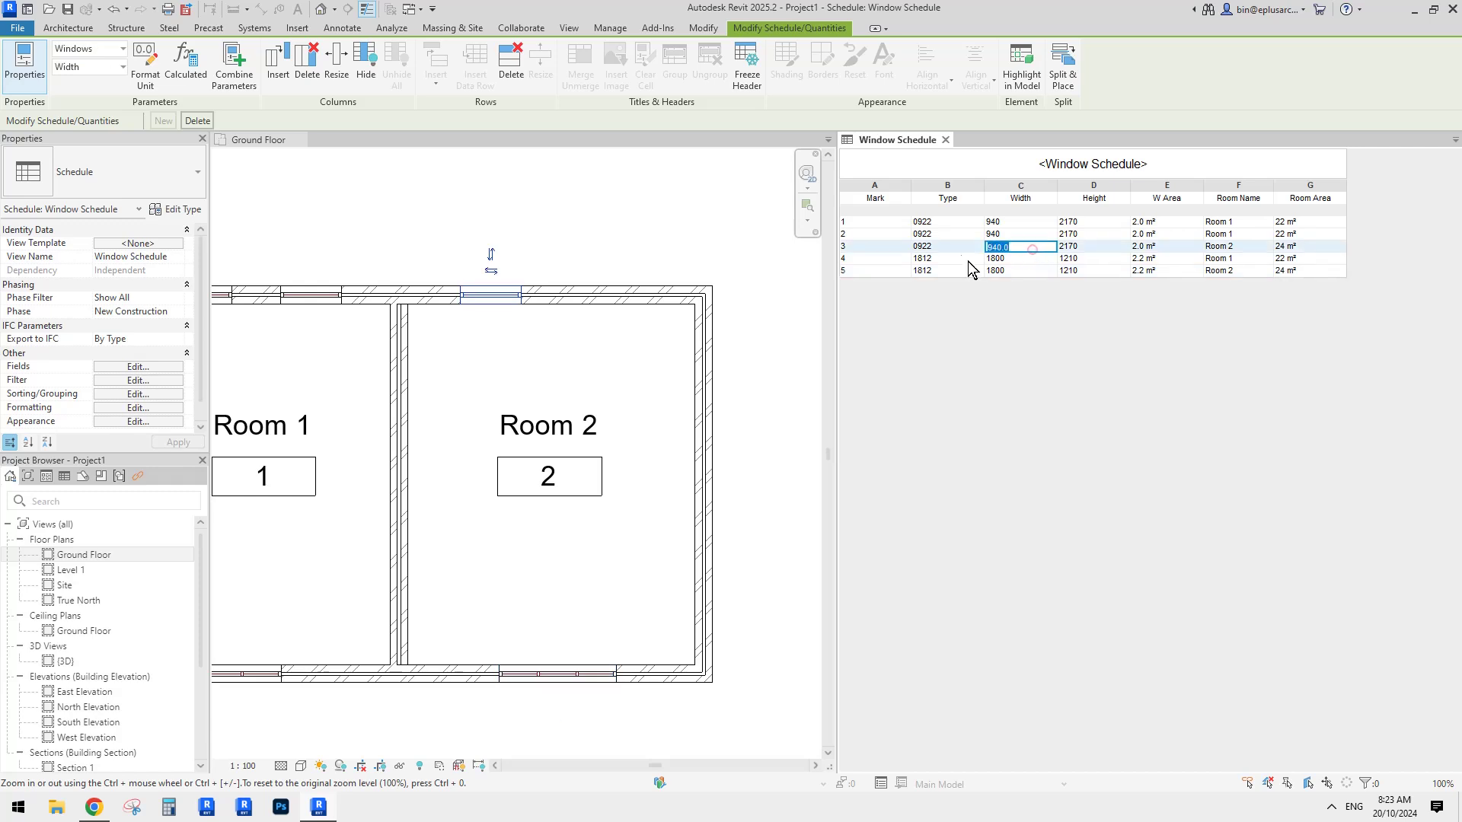
Start a new calculated value in the window schedule's fields and name it Natural Lighting Percentage.
left_click(144, 366)
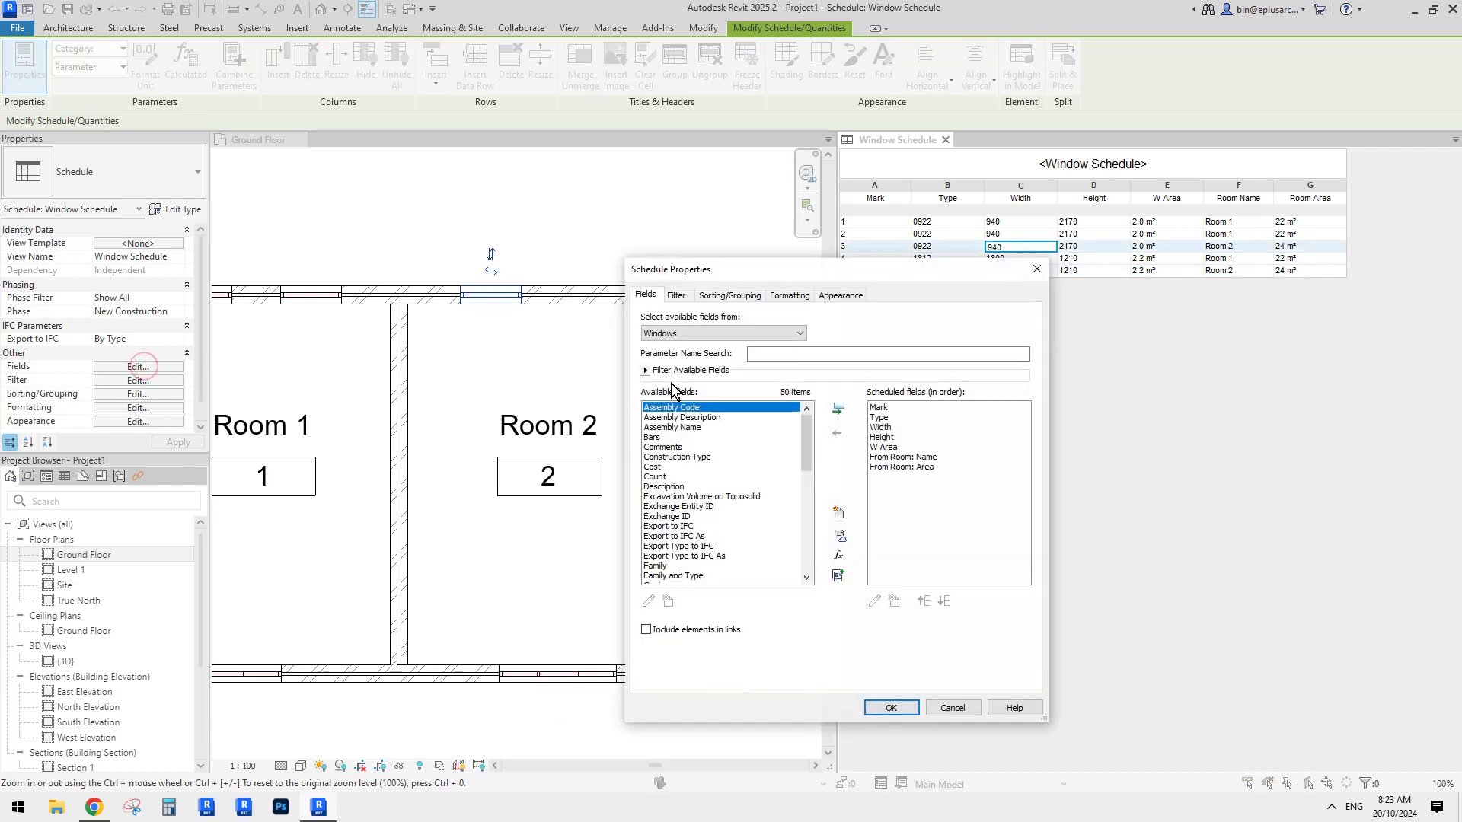
left_click(839, 558)
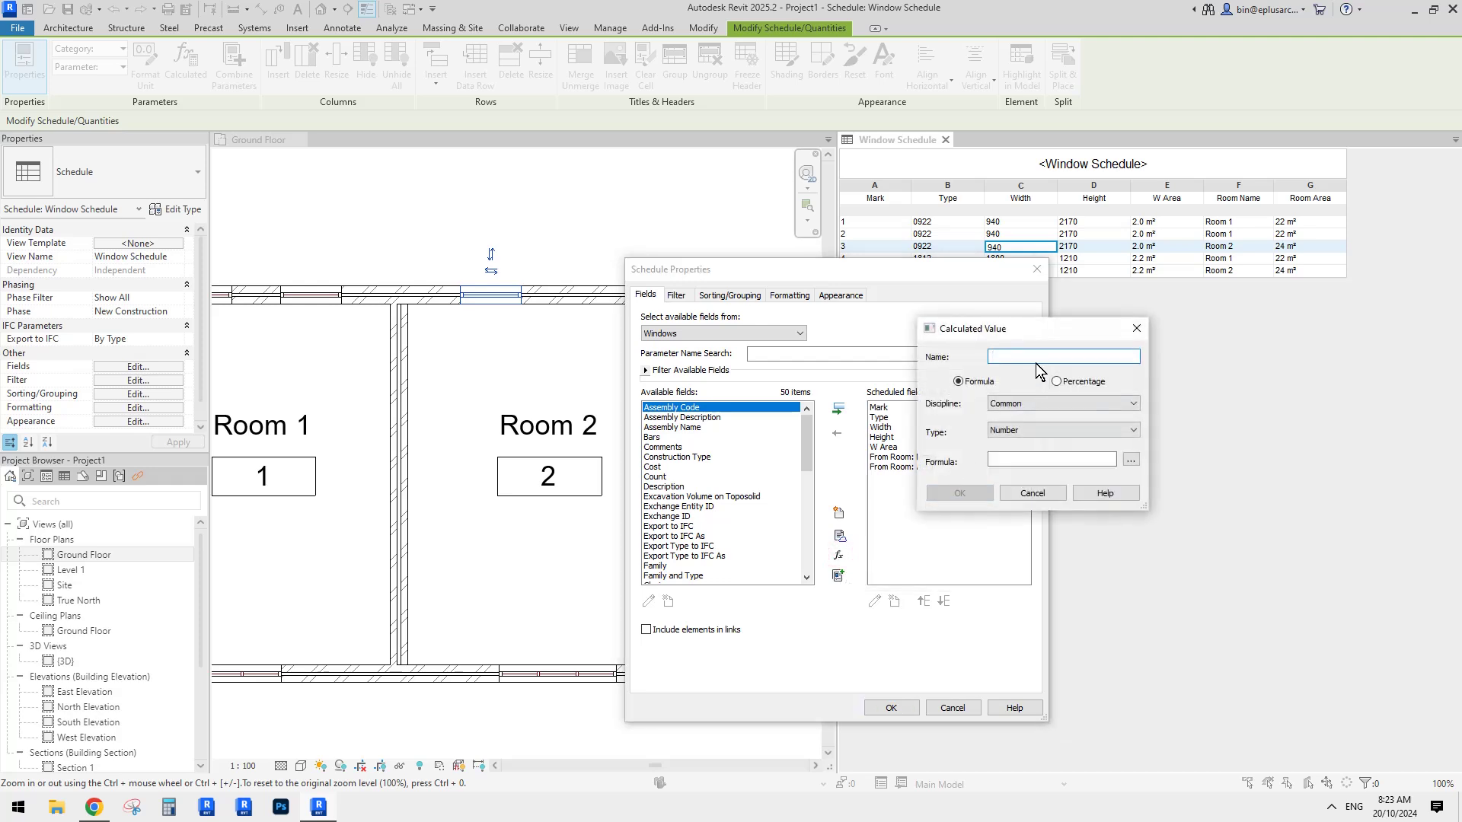
key("Caps_Lock")
type("n")
key("Caps_Lock")
type("AT")
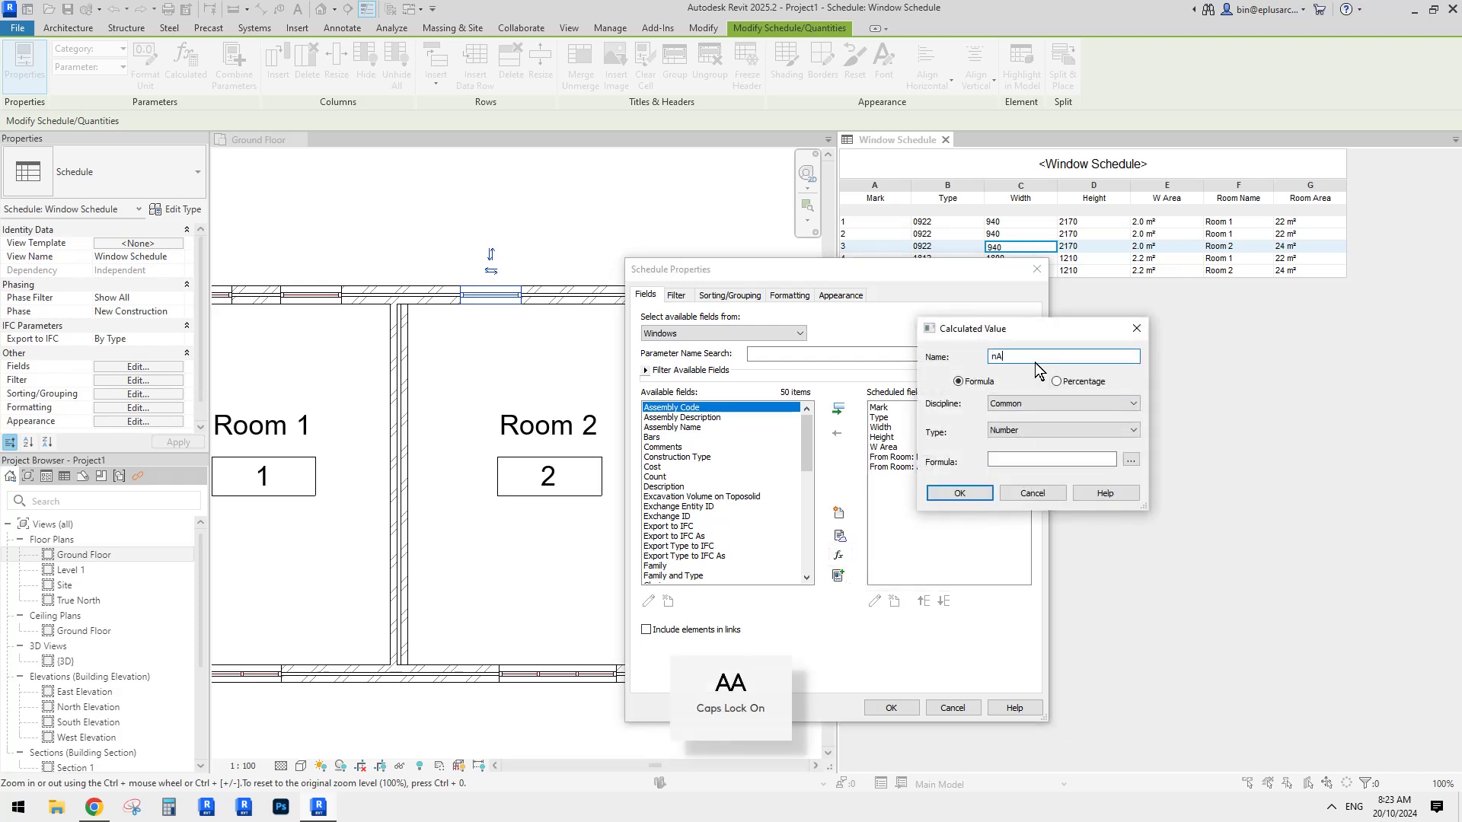
key("BackSpace")
key("BackSpace")
type("N")
key("Caps_Lock")
type("atural Lighting")
key("Caps_Lock")
type("P")
key("Caps_Lock")
type("ercentage")
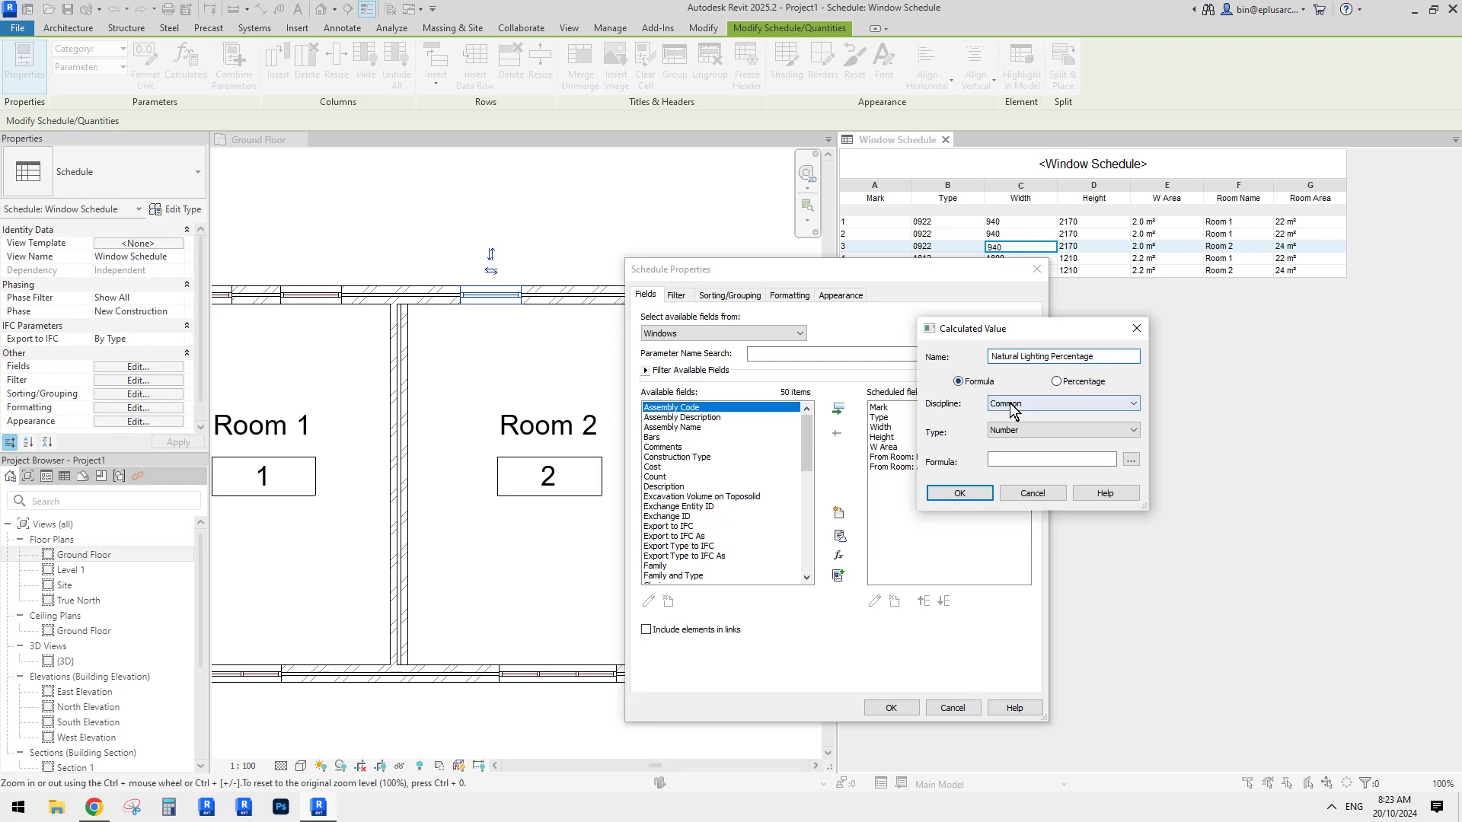
Set the Natural Lighting Percentage formula to W Area/From Room: Area and add the calculated field to the schedule.
left_click(1131, 460)
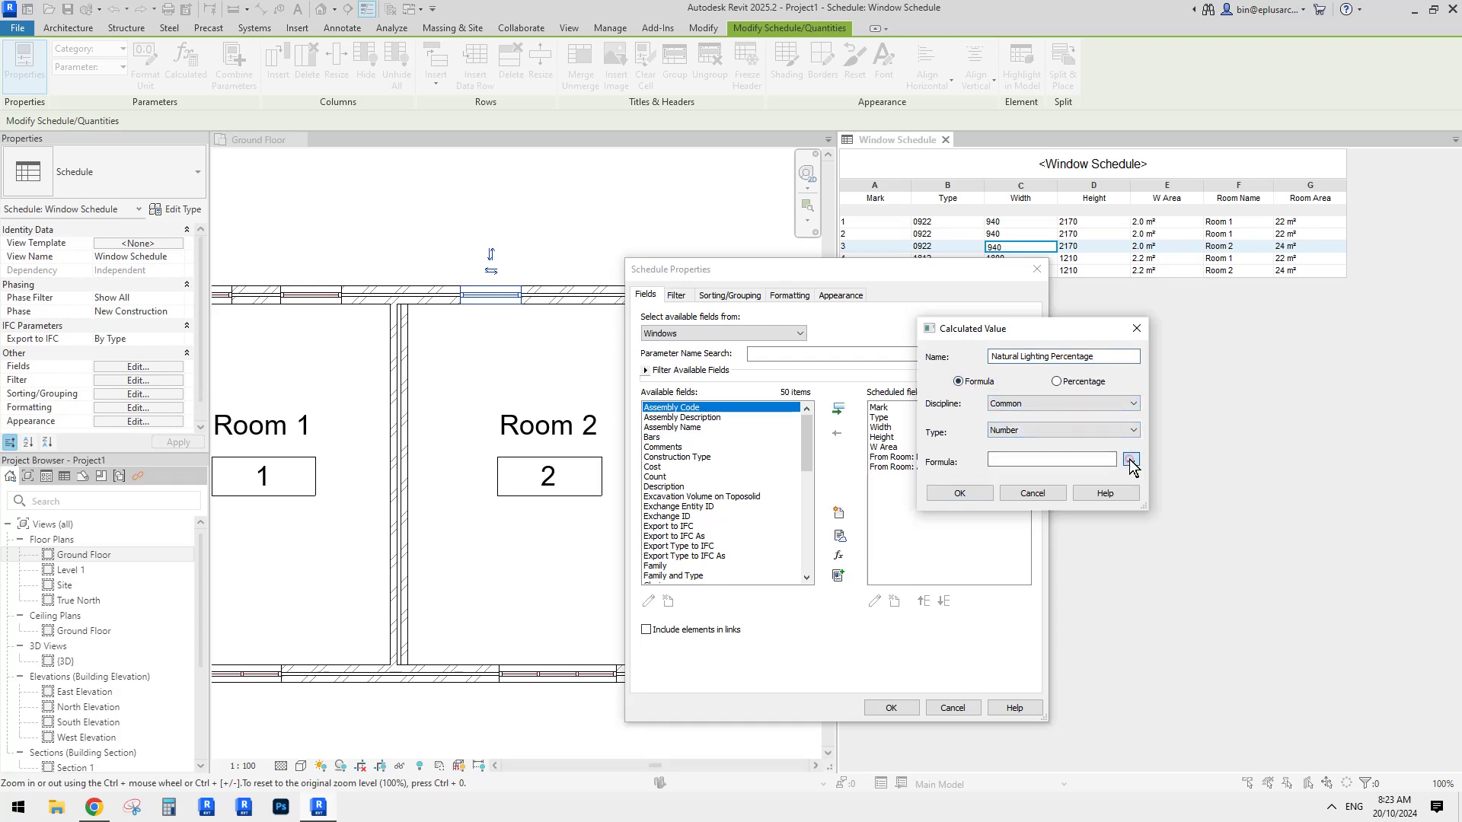
left_click_drag(1014, 296, 1236, 367)
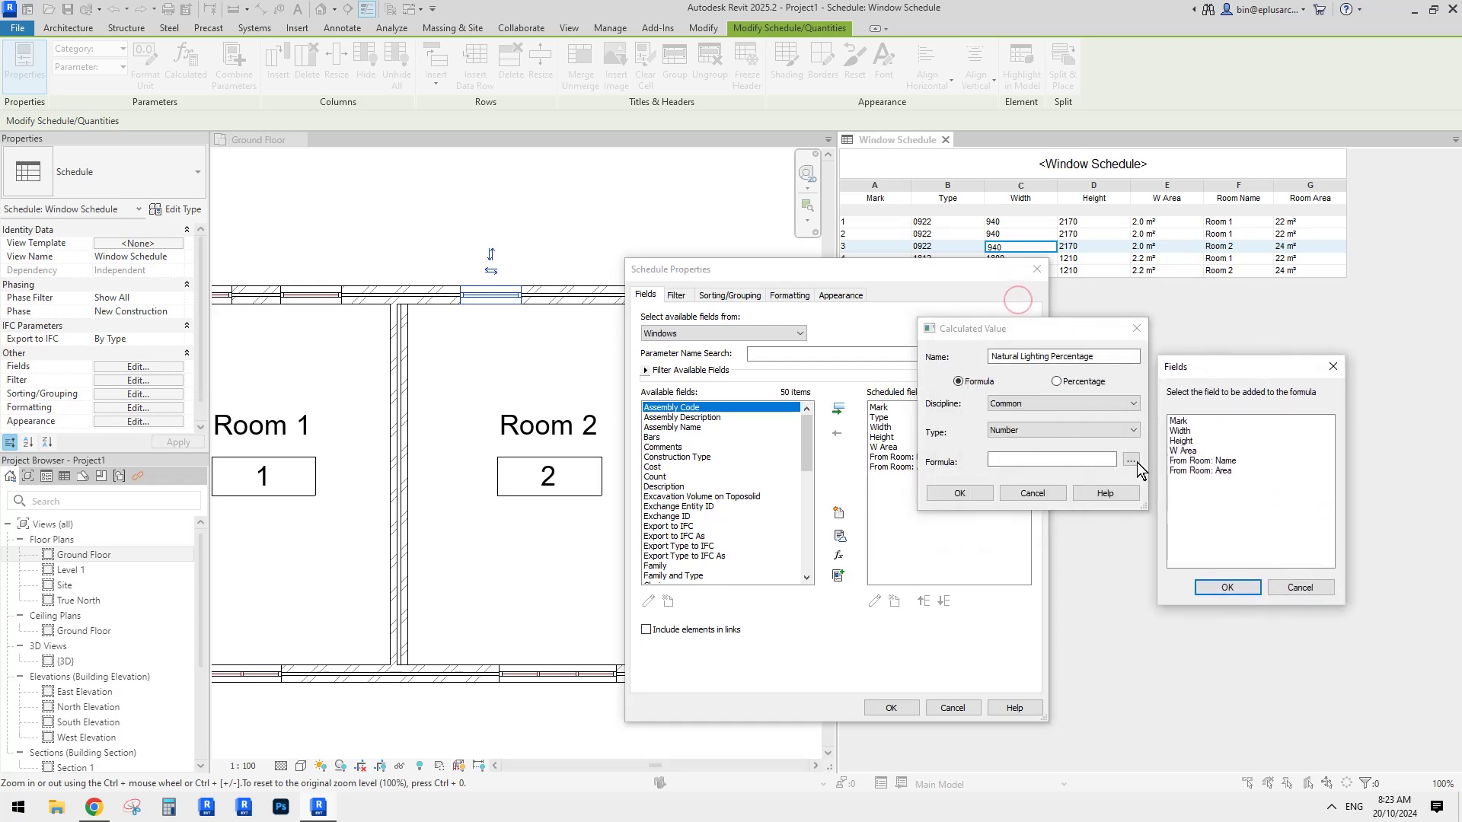
left_click(1181, 450)
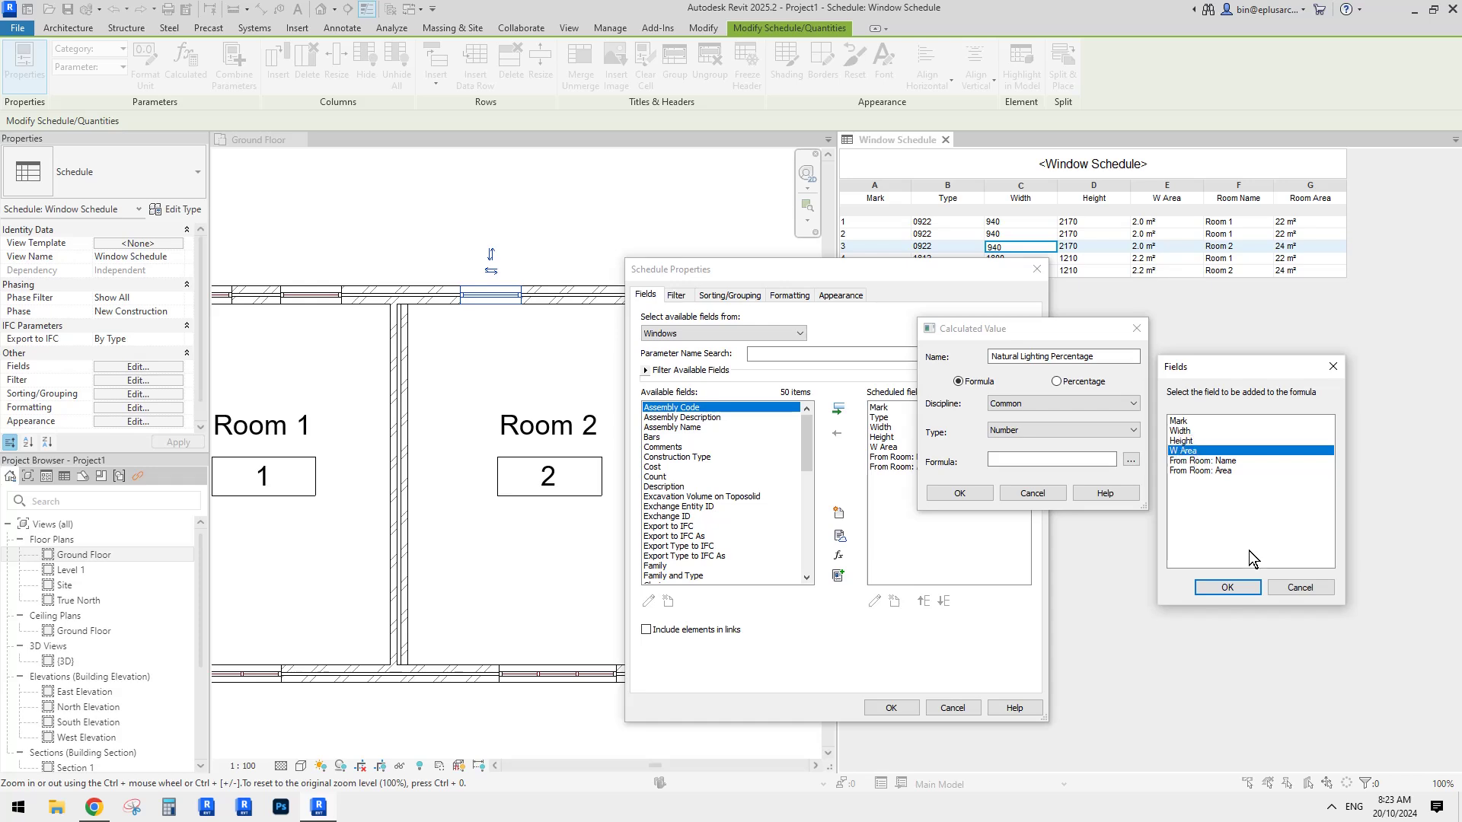
left_click(1230, 587)
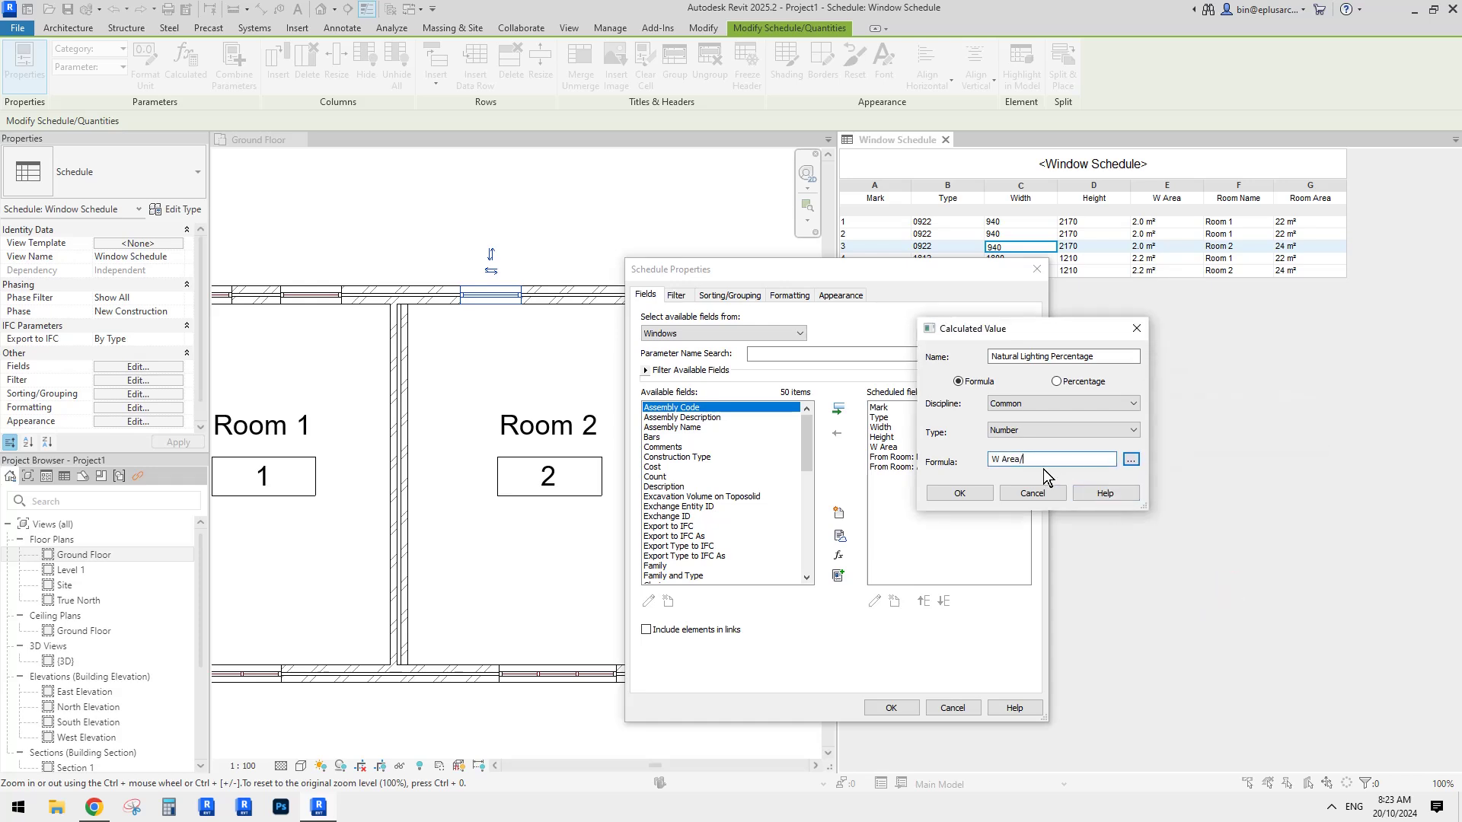
type("/")
left_click(1131, 461)
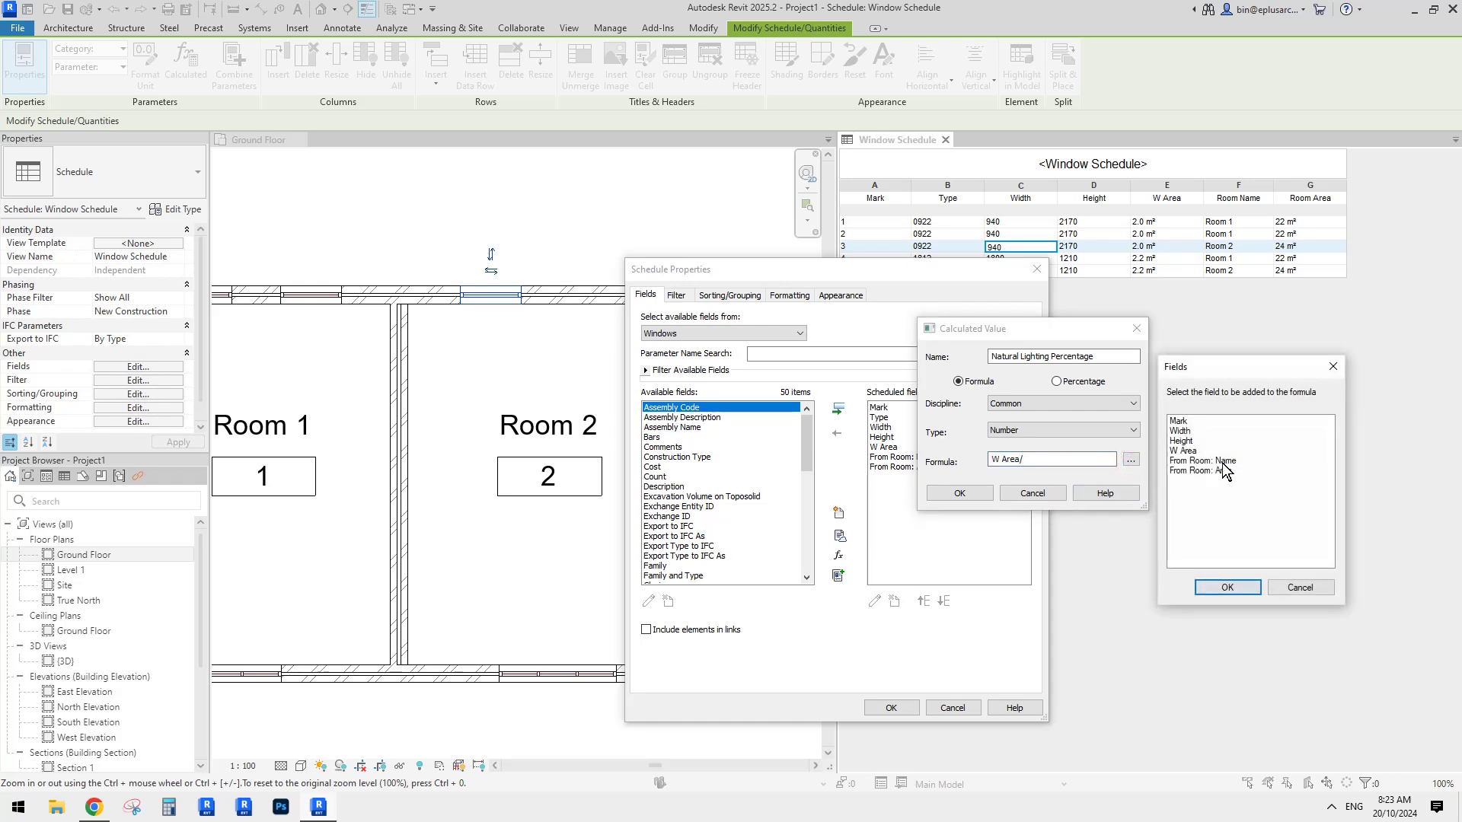
left_click(1198, 471)
left_click(1227, 586)
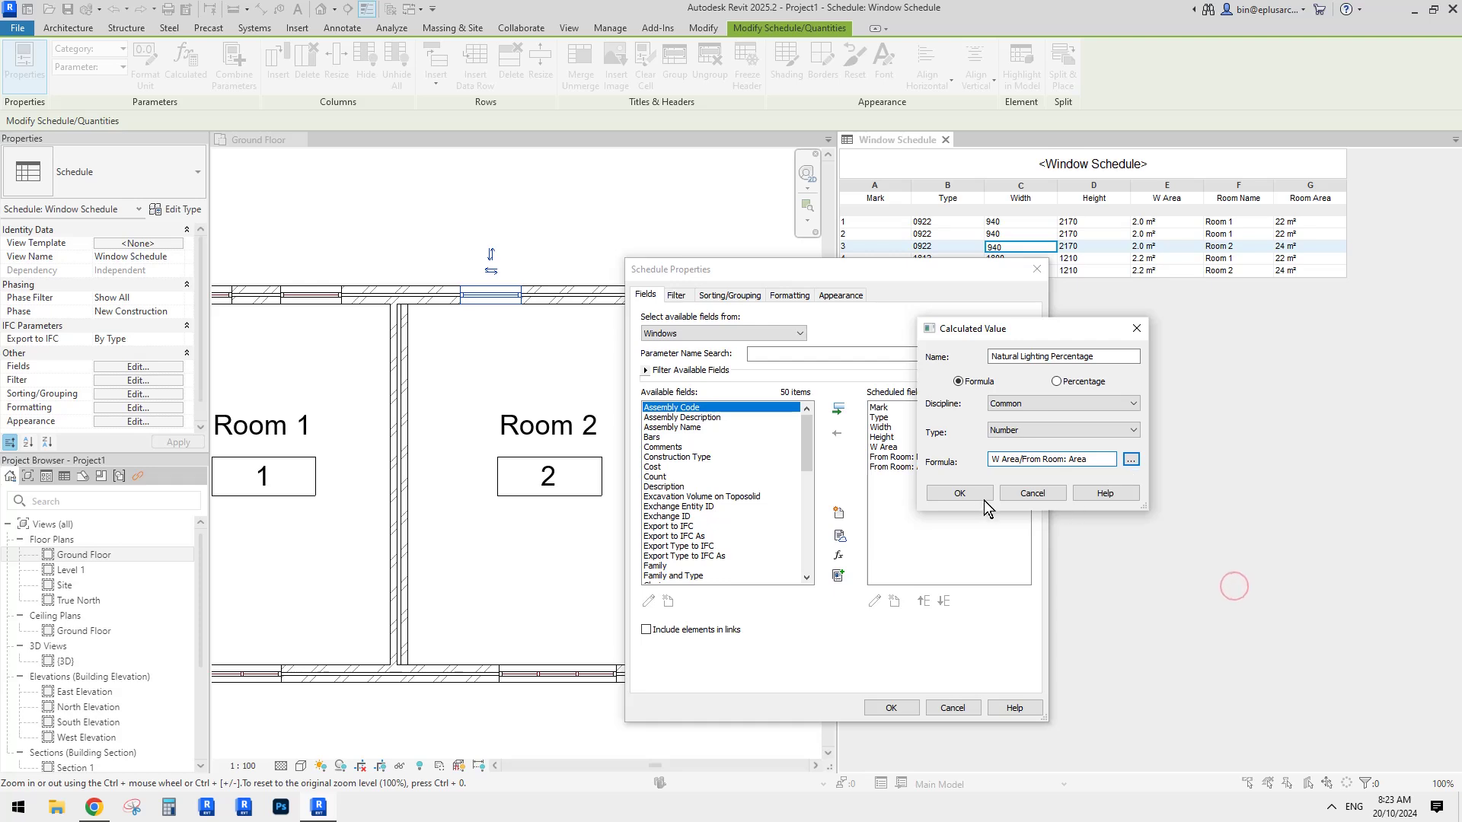
left_click(962, 493)
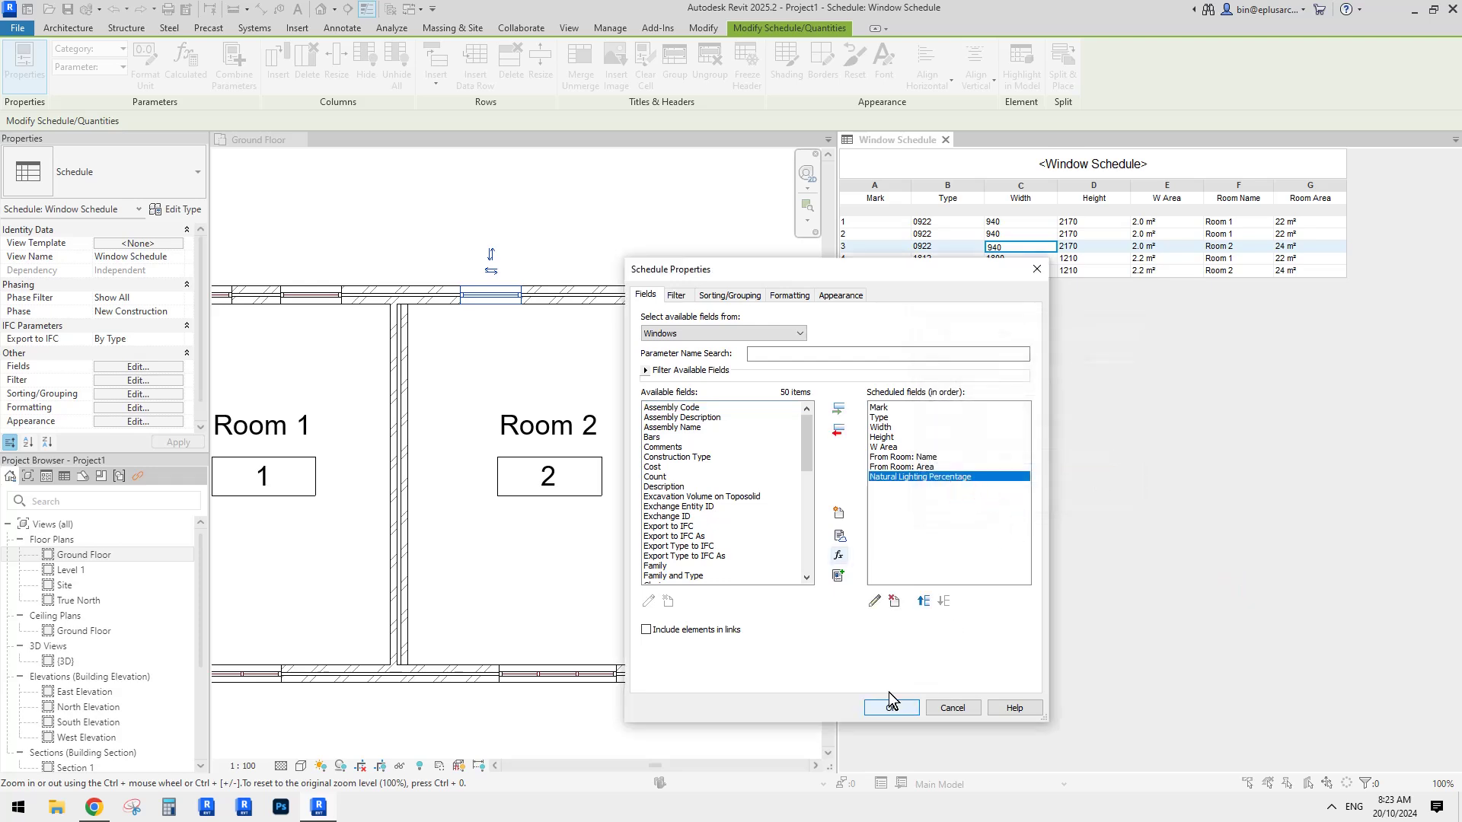
Format the Natural Lighting Percentage field as Percentage with 1 decimal place and the % symbol, and apply the schedule changes.
left_click(780, 299)
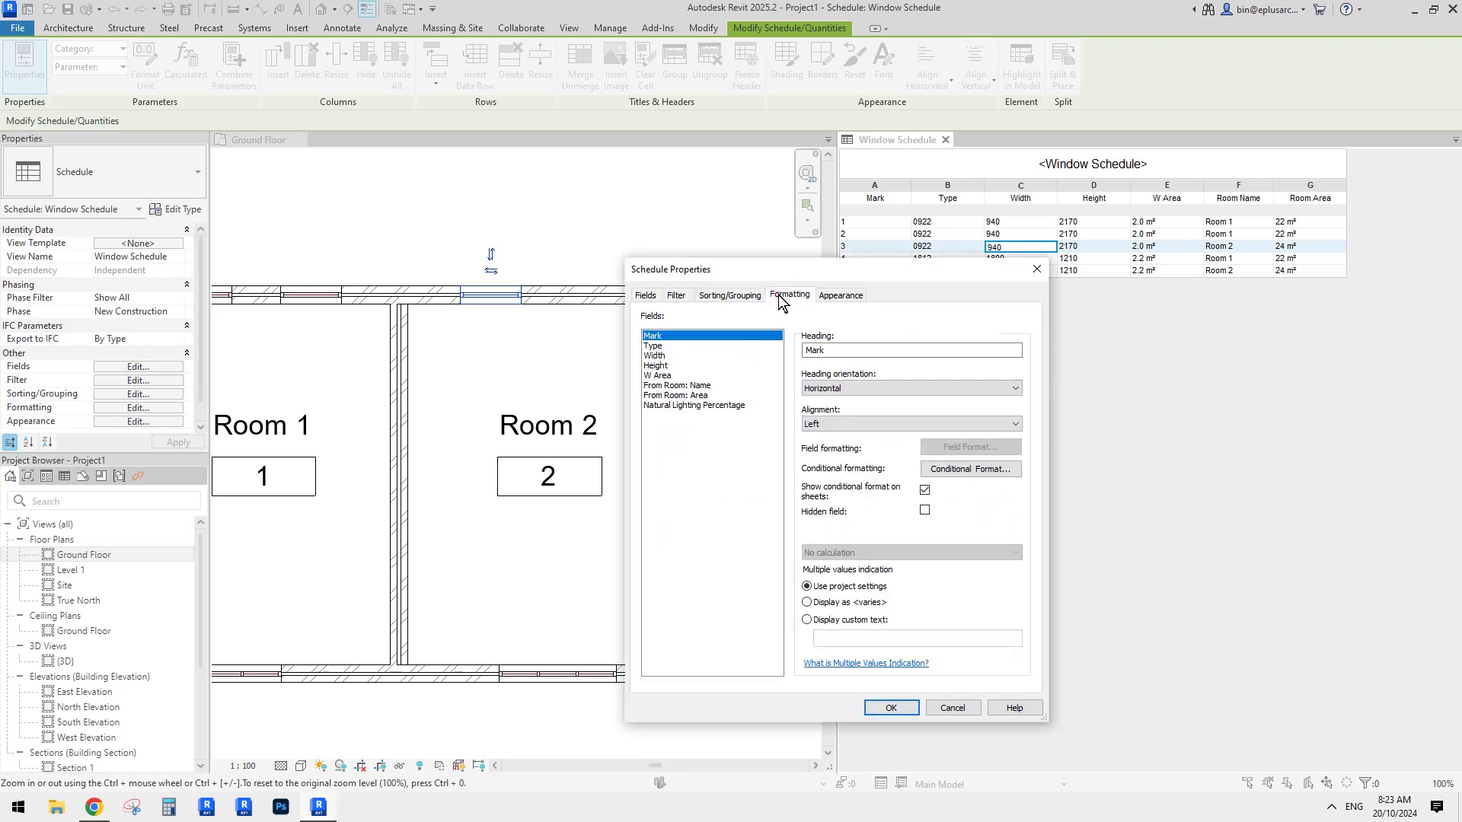
left_click(667, 406)
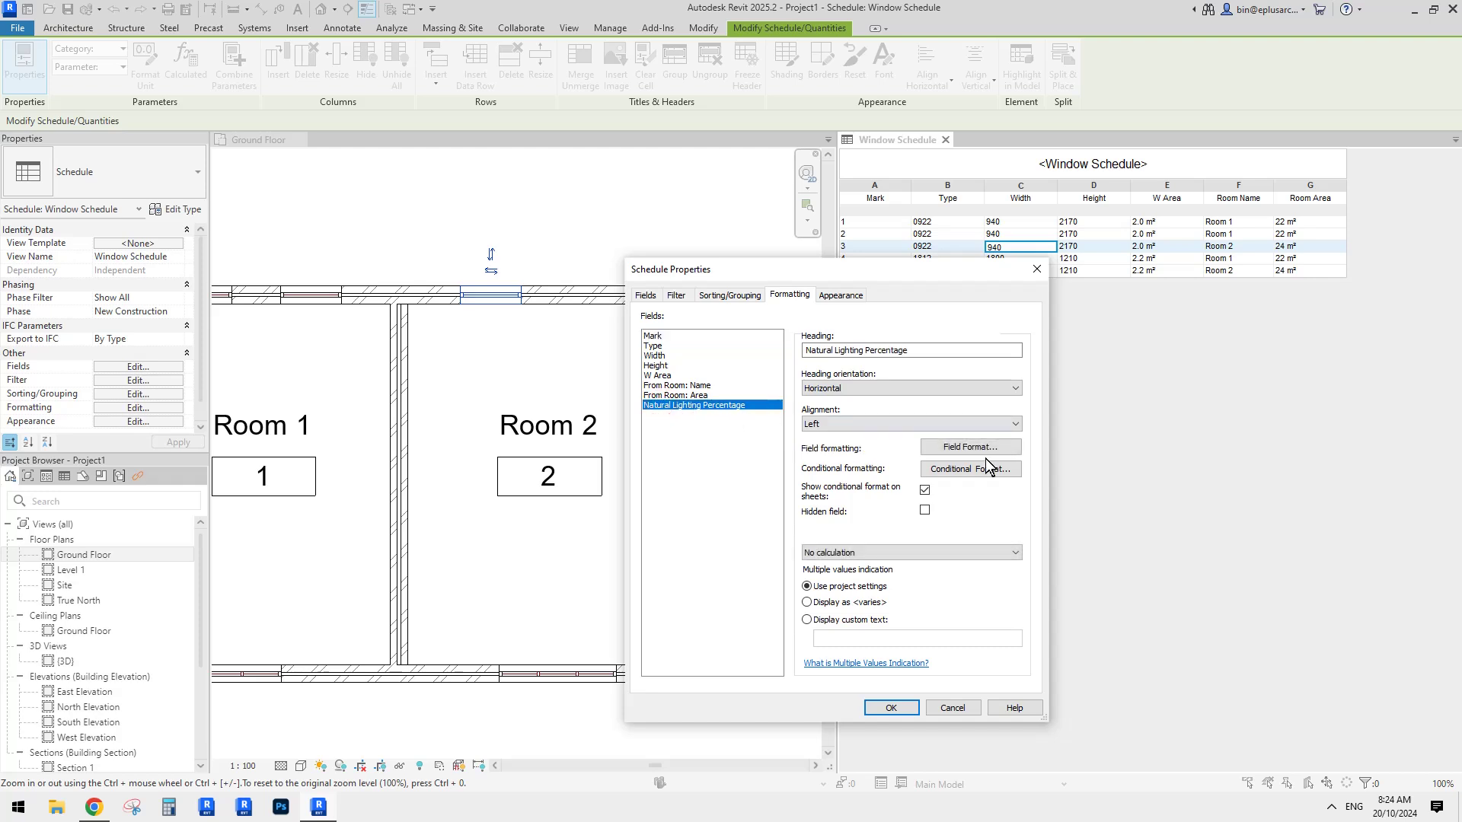
left_click(952, 446)
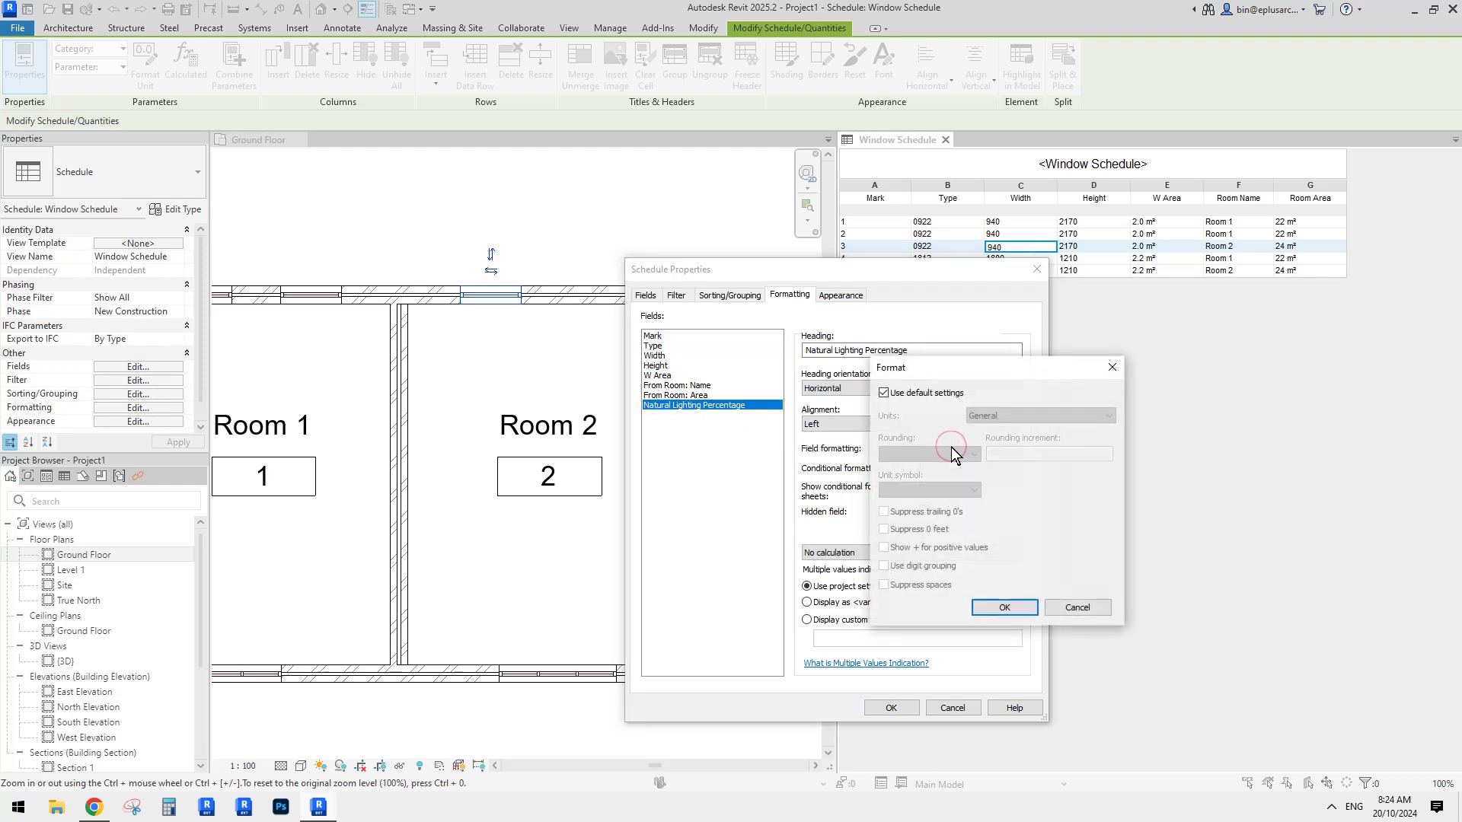
left_click(884, 392)
left_click(1111, 416)
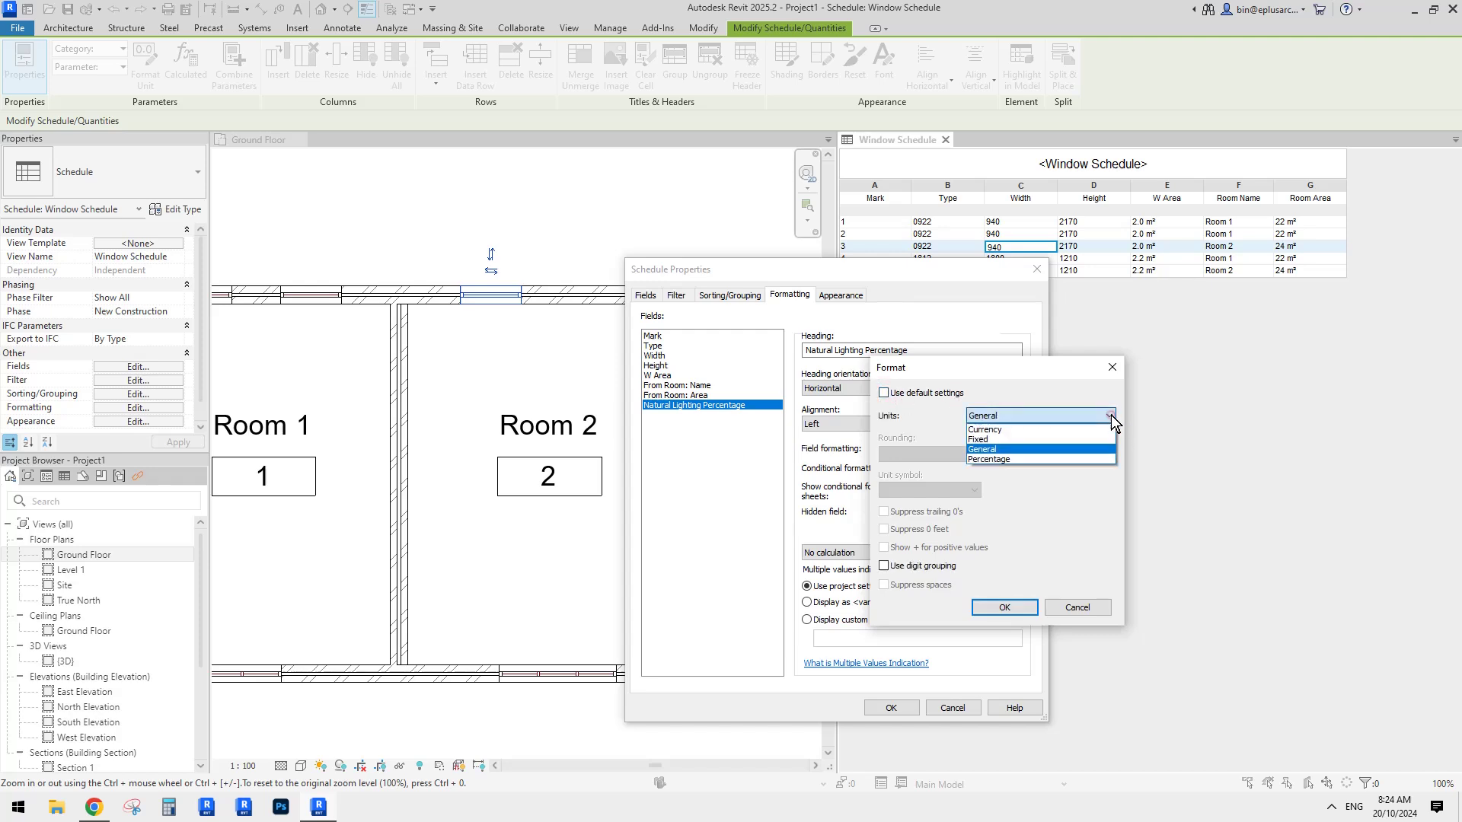
left_click(997, 459)
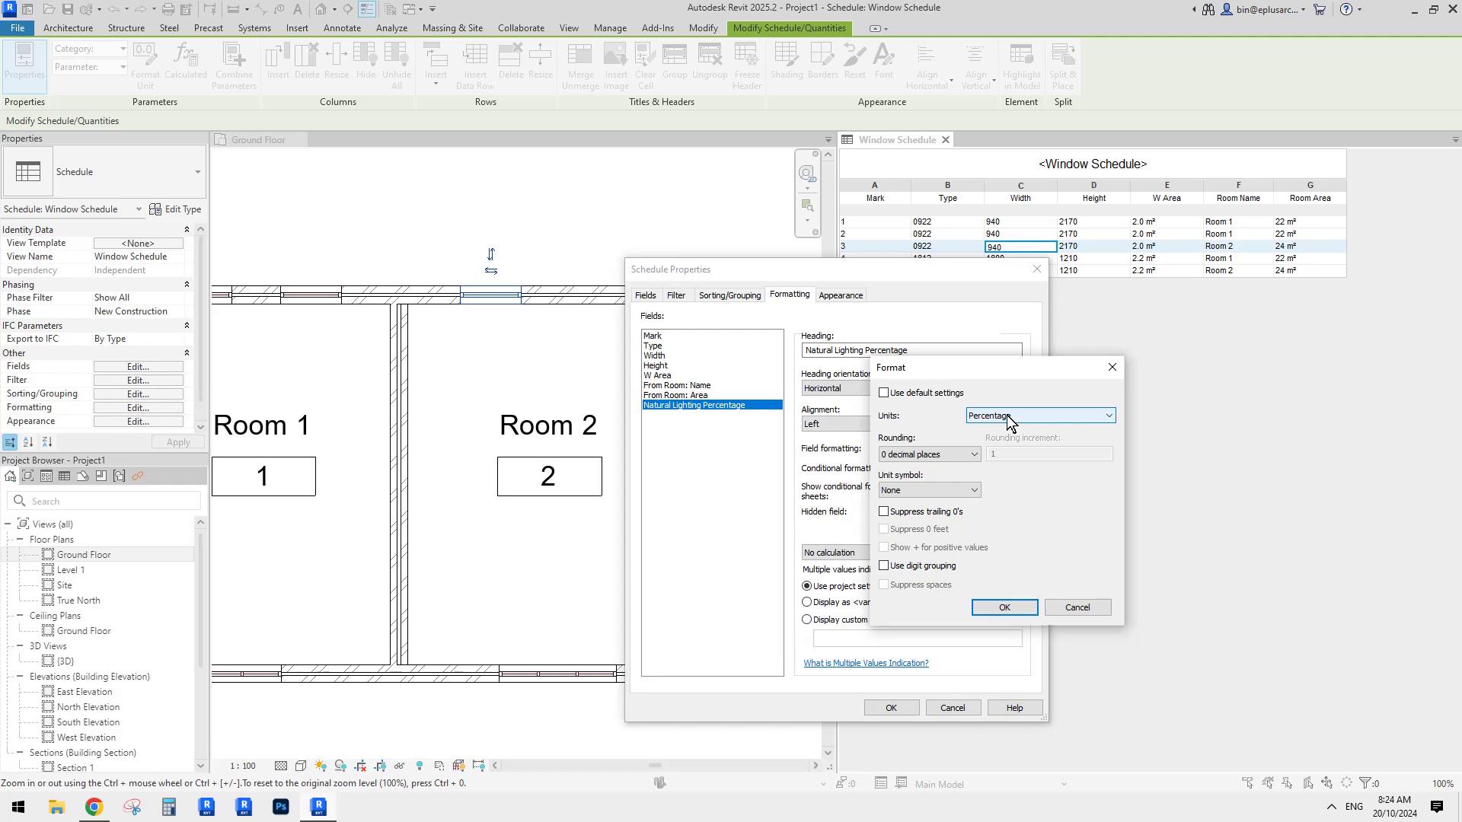
left_click(963, 455)
left_click(913, 513)
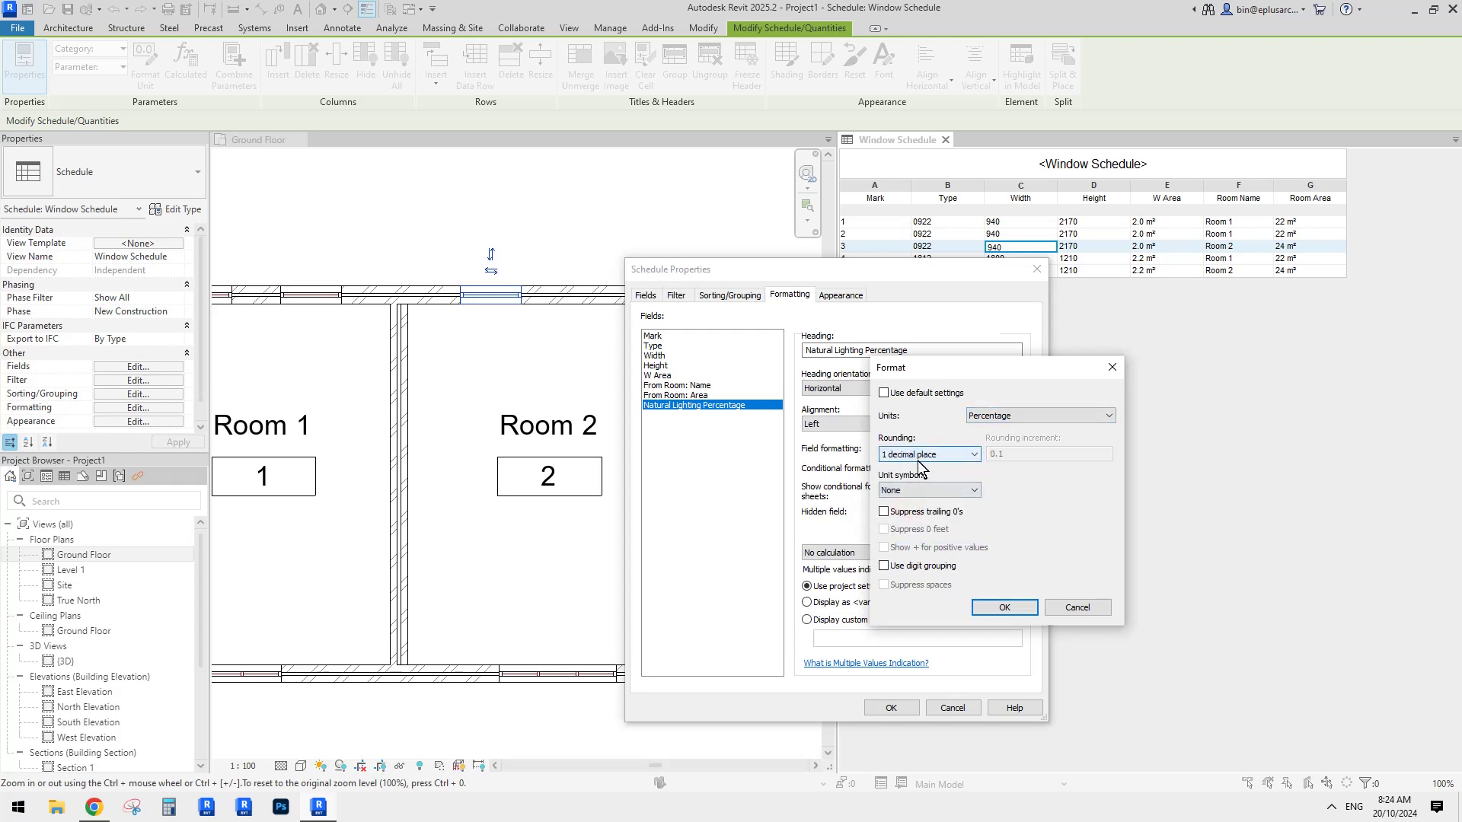
left_click(922, 490)
left_click(899, 506)
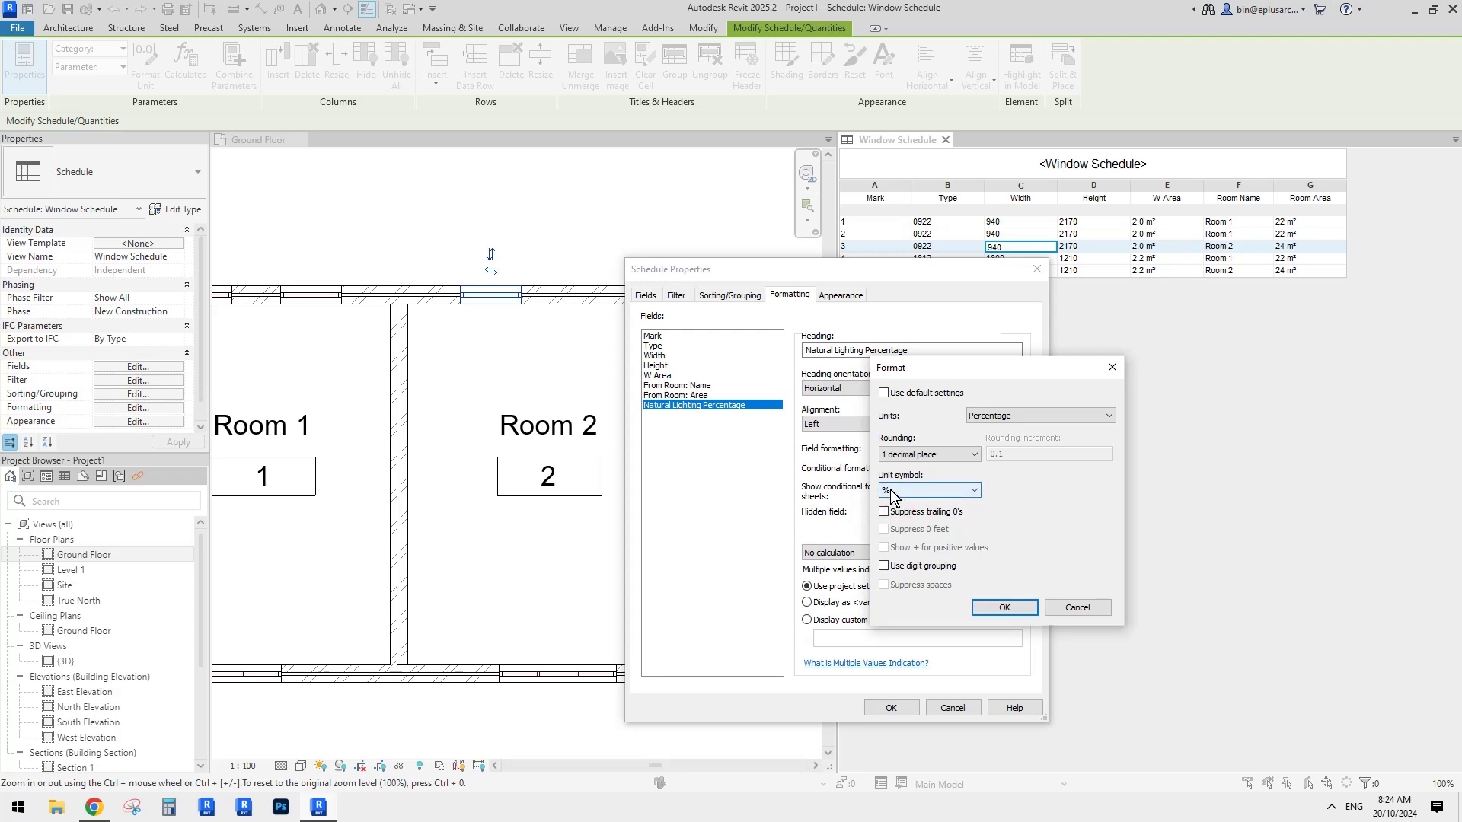
left_click(1003, 607)
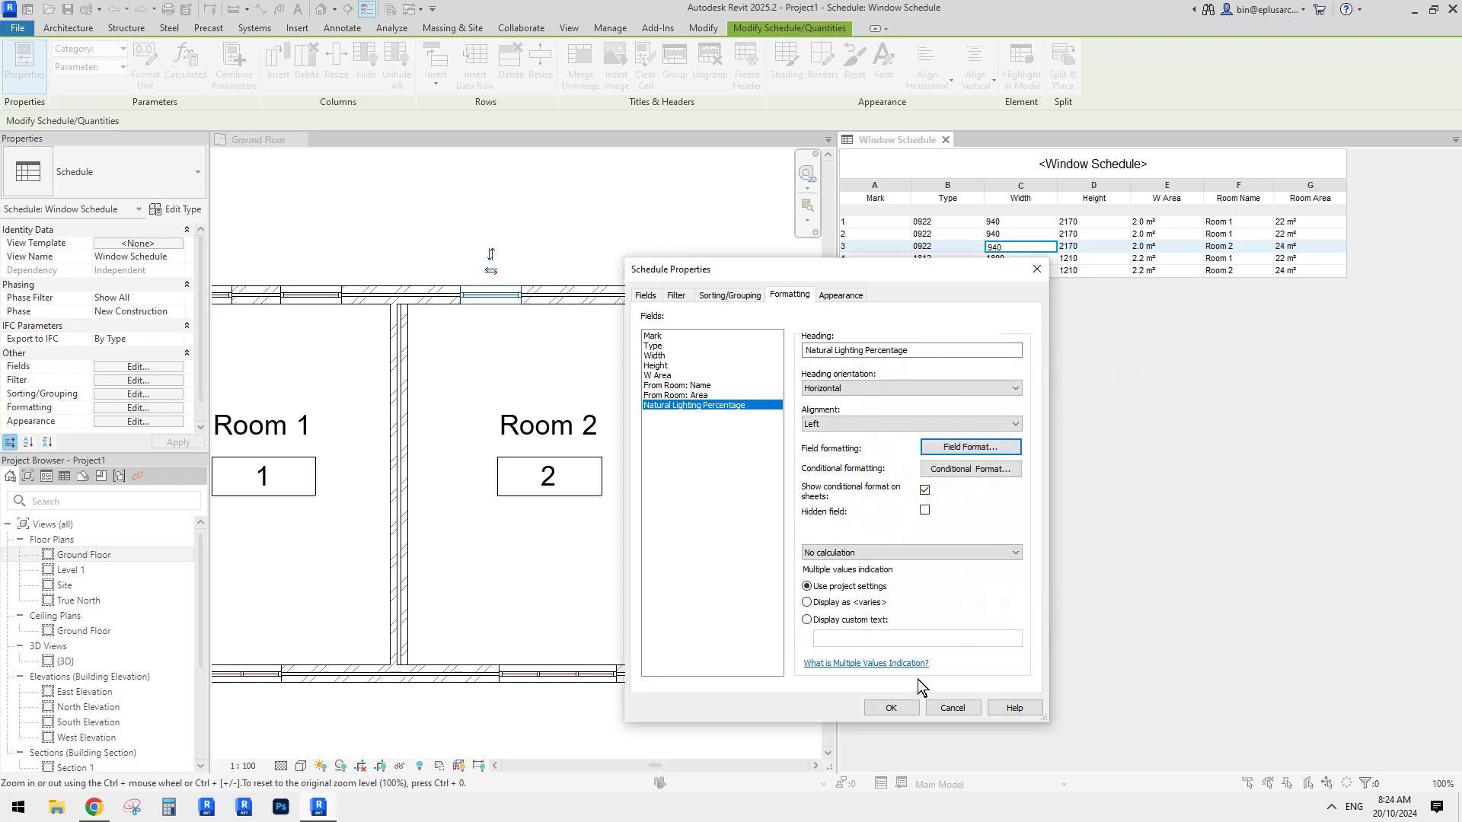
left_click(892, 707)
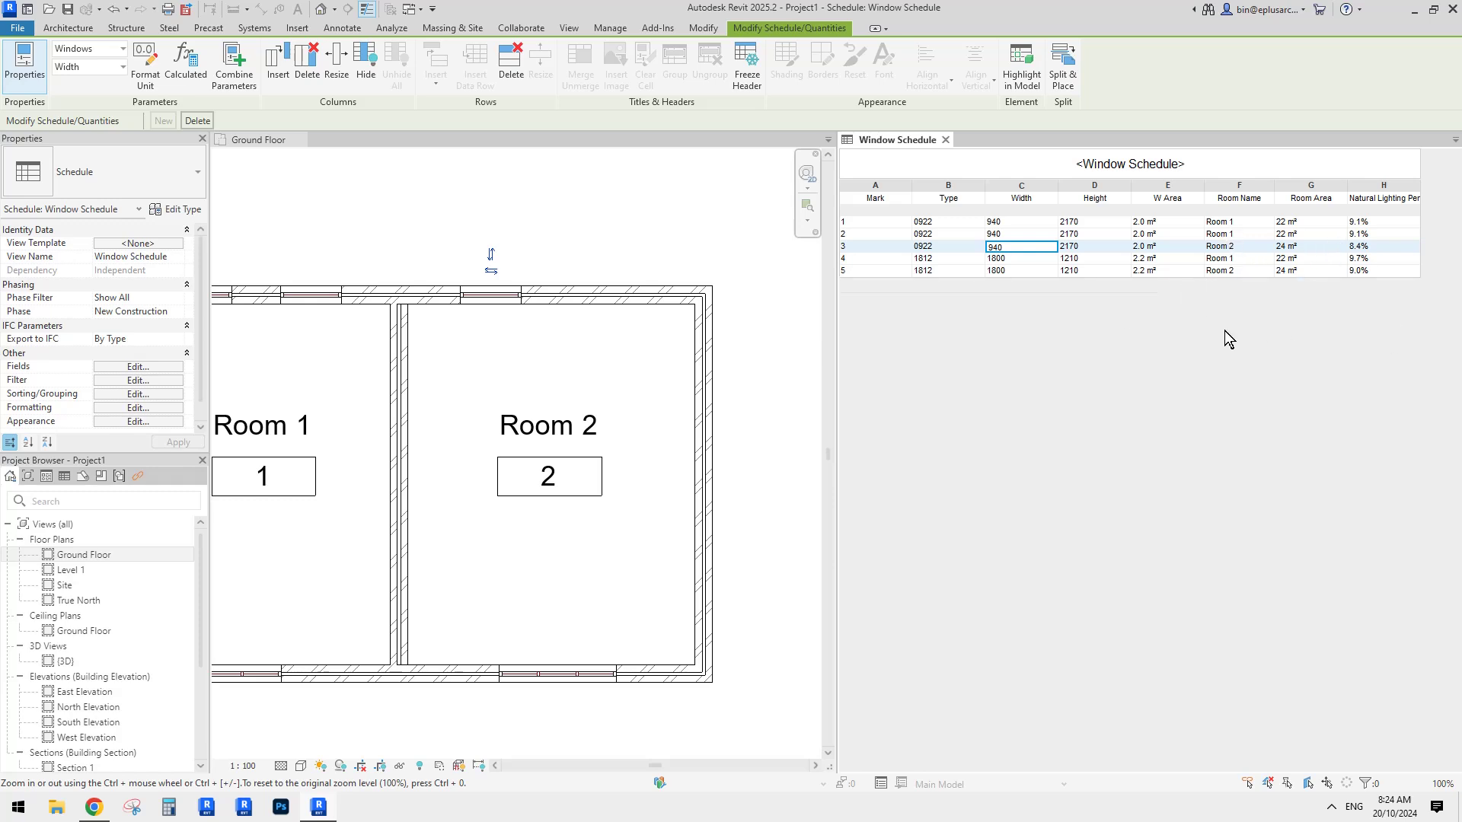
Enlarge the window schedule's display to 140% and widen its view beside the floor plan to fit all columns.
scroll(1224, 330, "up", 4, "ctrl")
scroll(1225, 329, "down", 3, "ctrl")
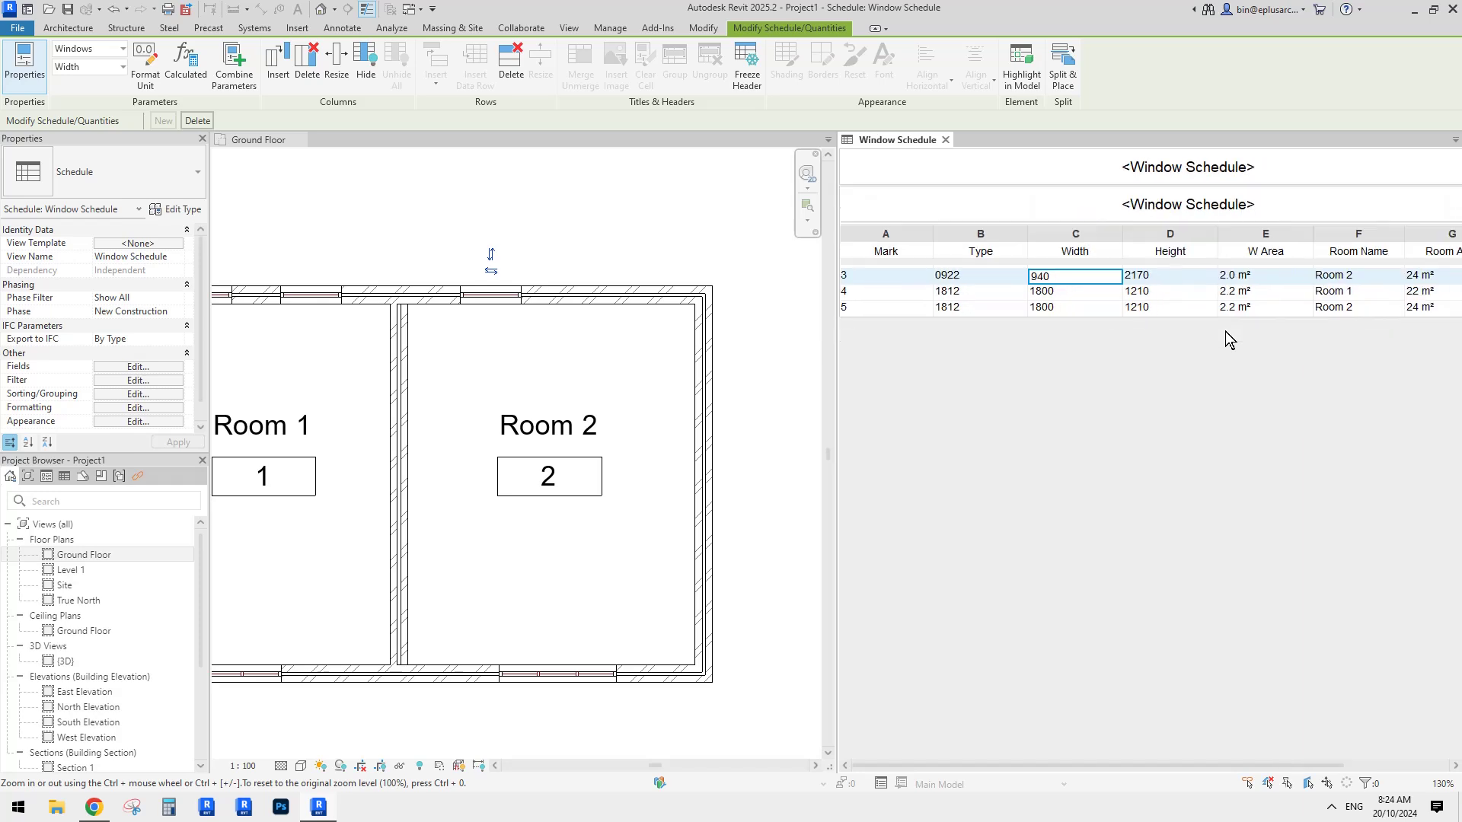
scroll(1225, 331, "up", 3, "ctrl")
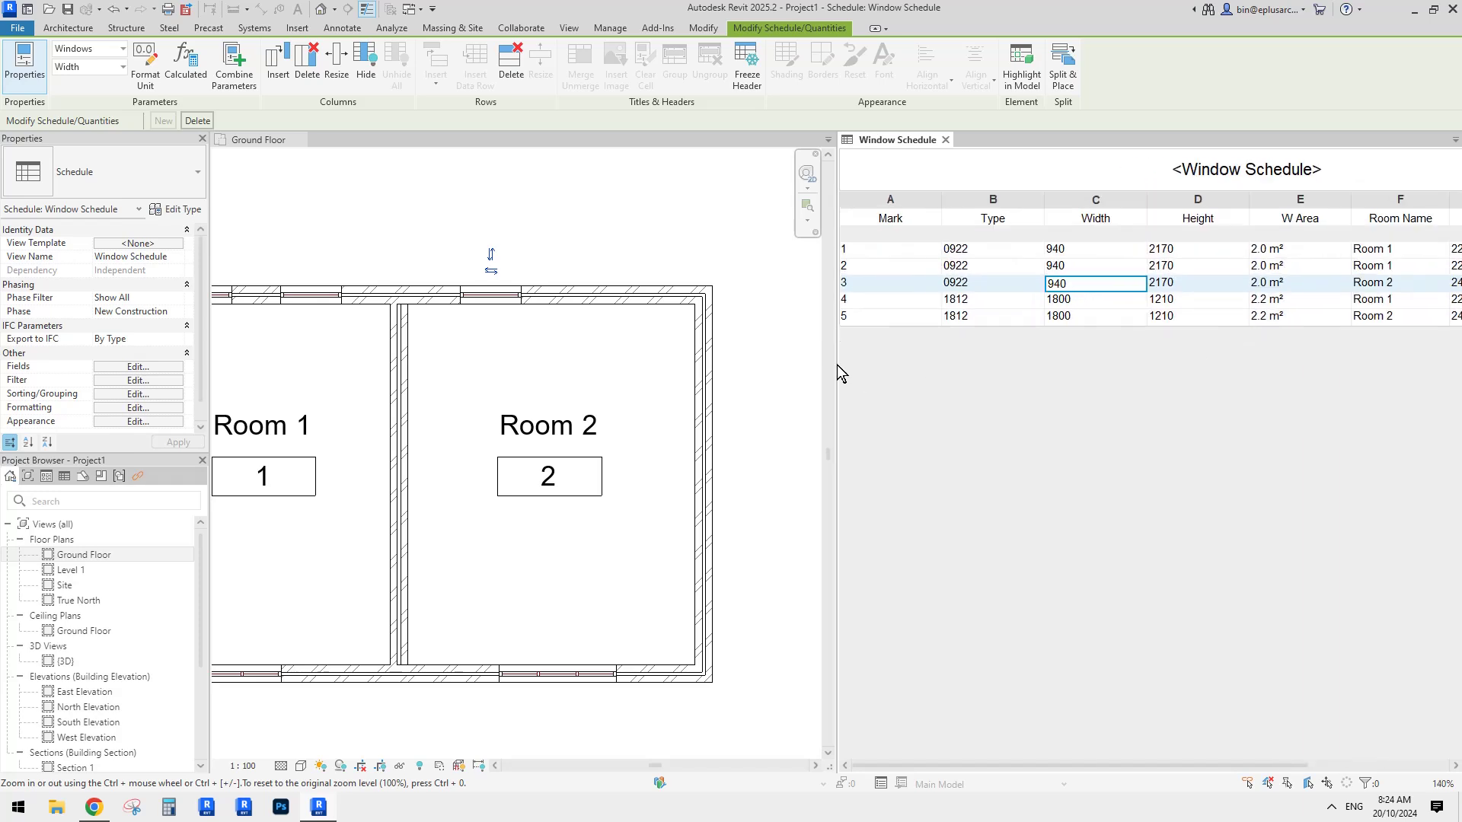
left_click_drag(836, 364, 605, 366)
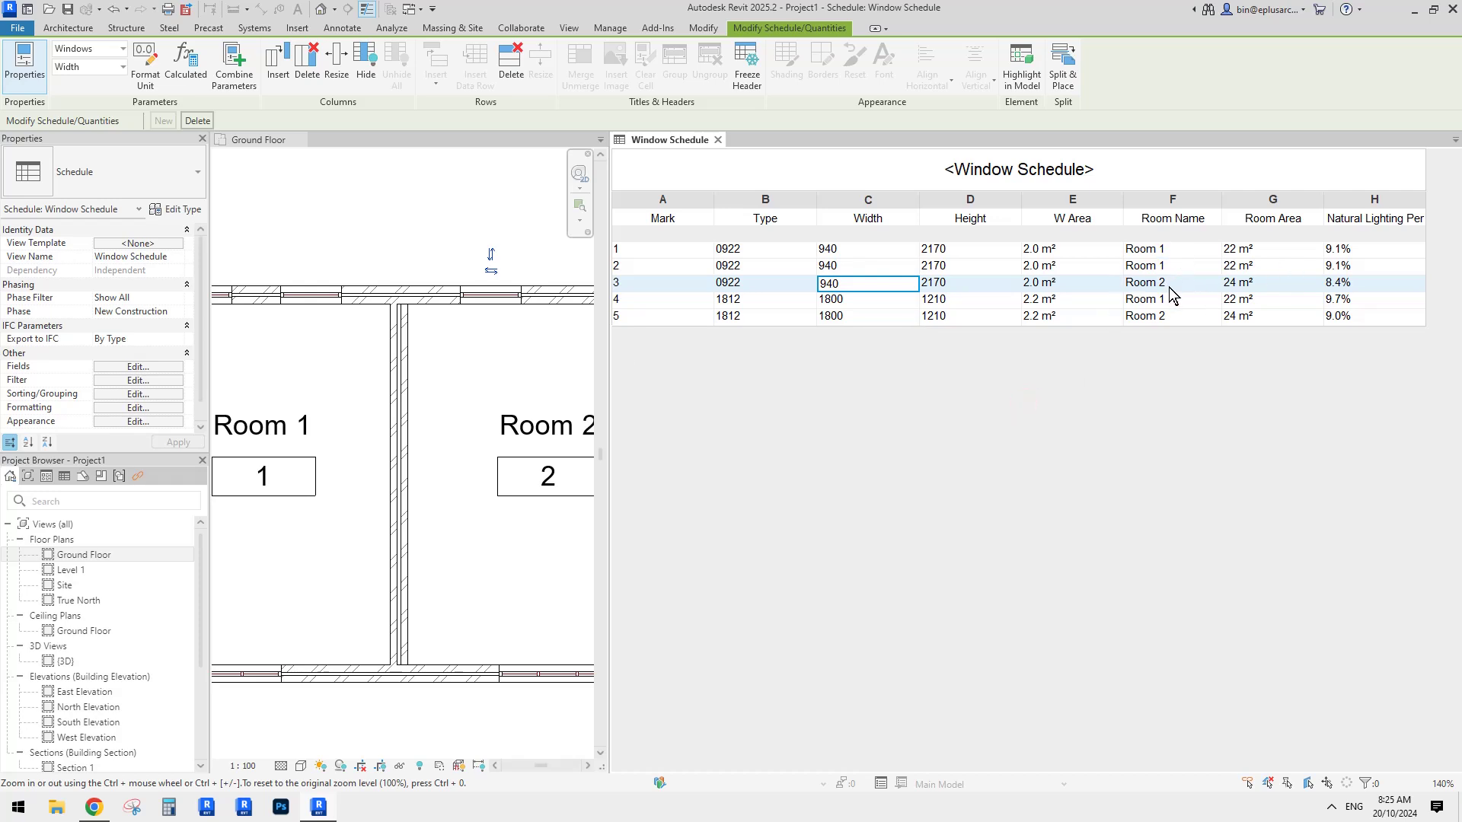
Sort the window schedule by From Room: Name in ascending order.
left_click(125, 393)
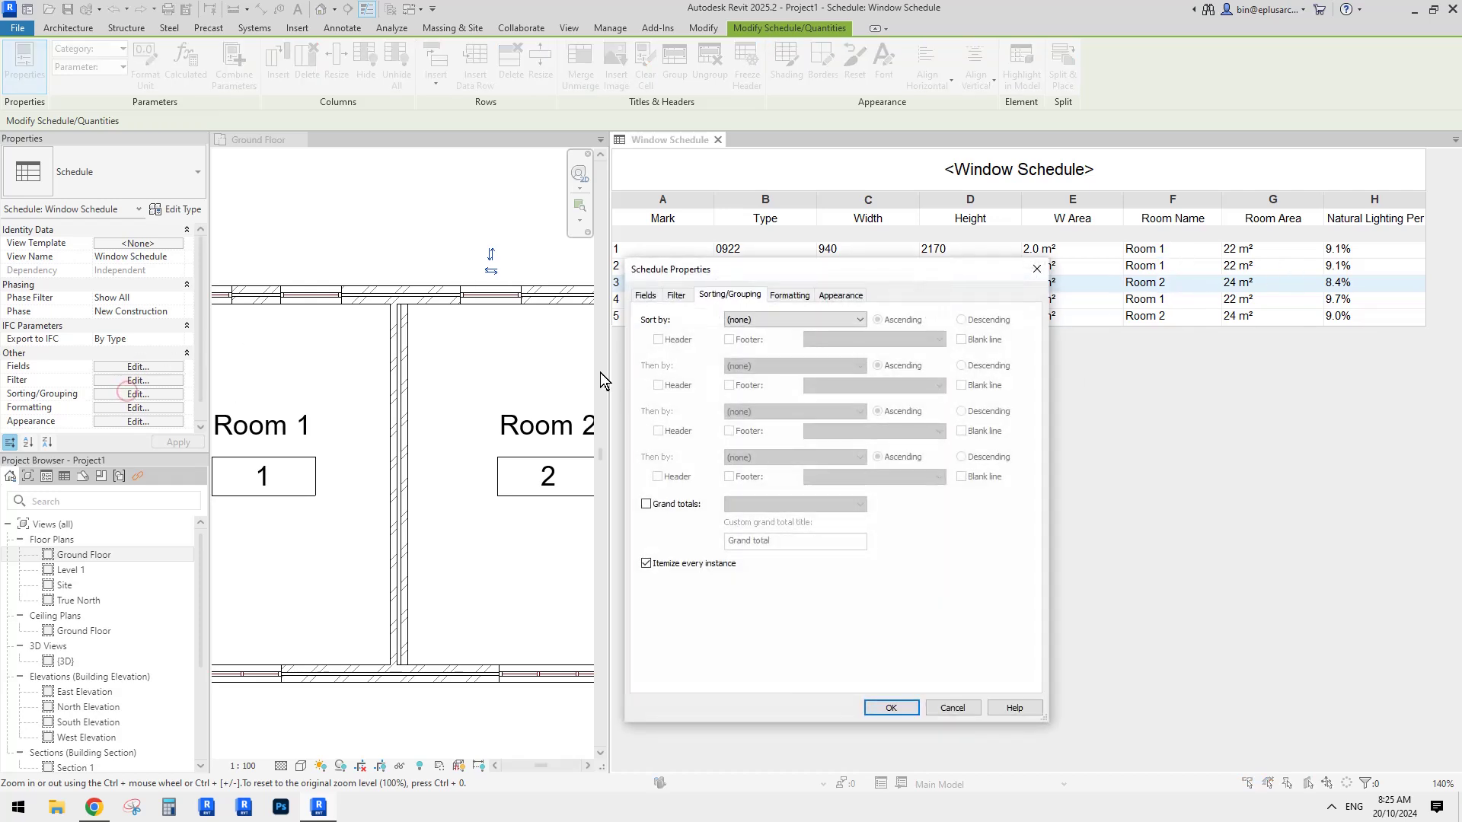
left_click(765, 318)
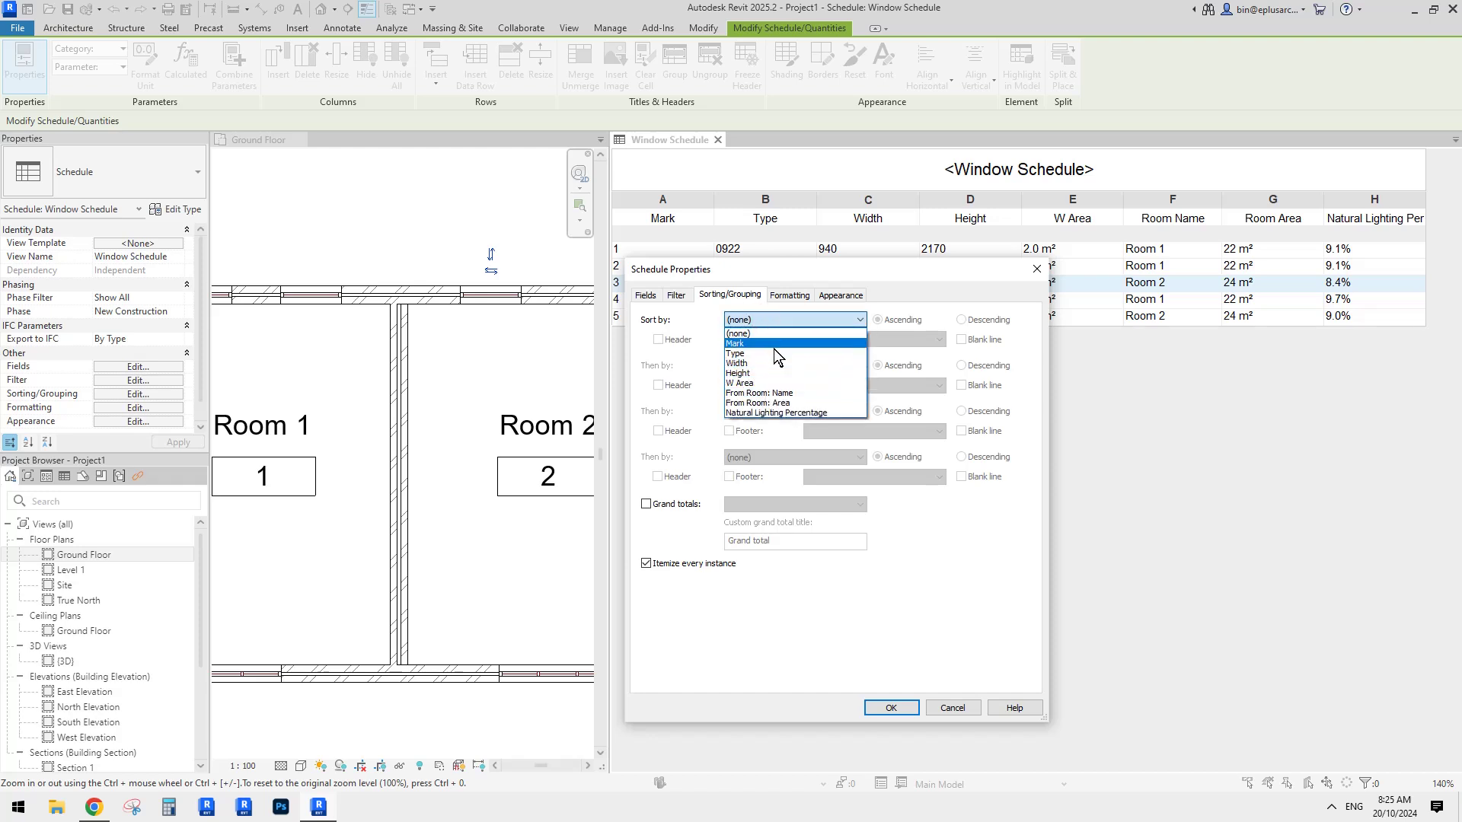
left_click(778, 395)
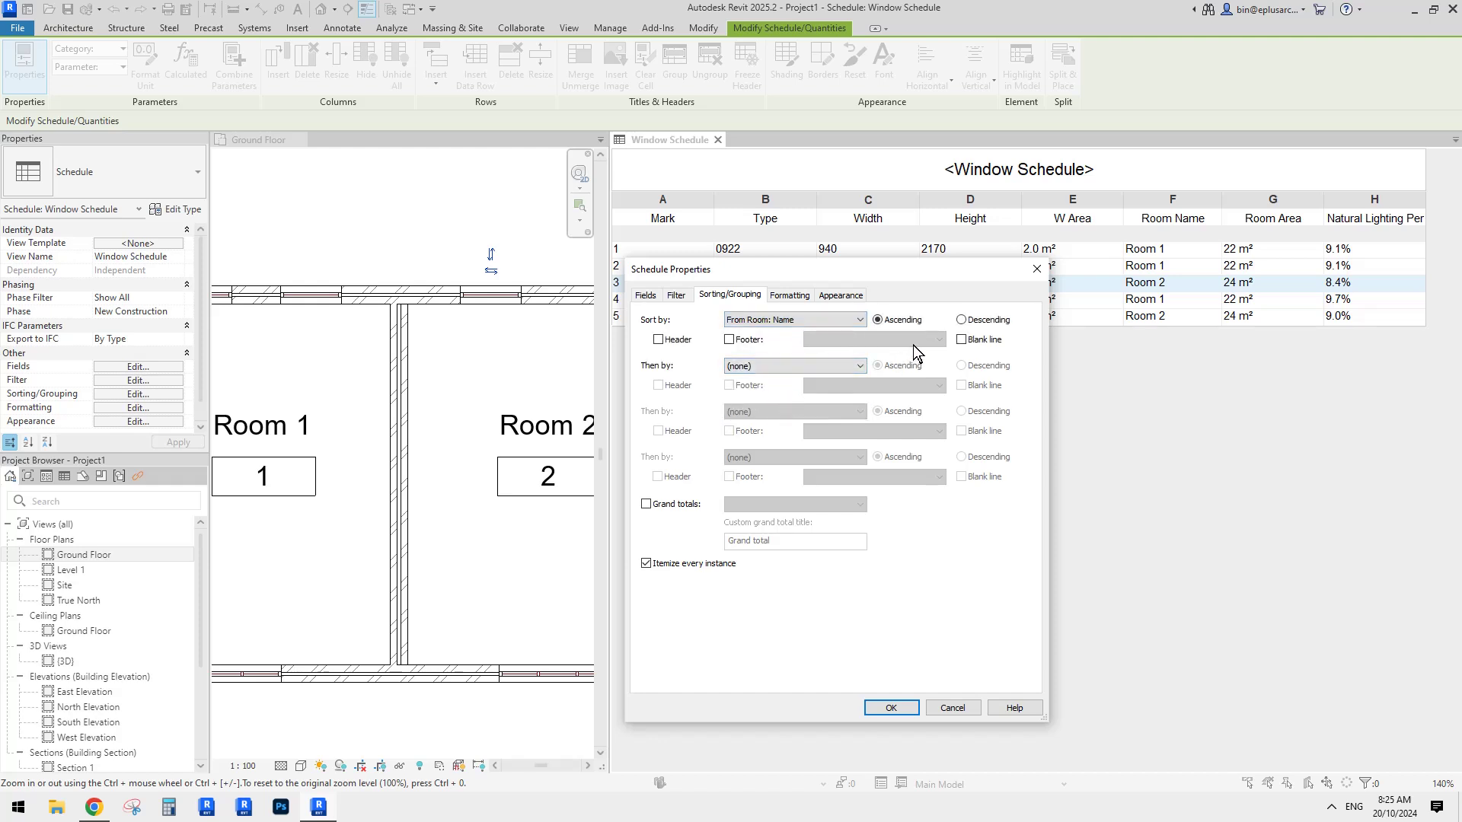
left_click(891, 705)
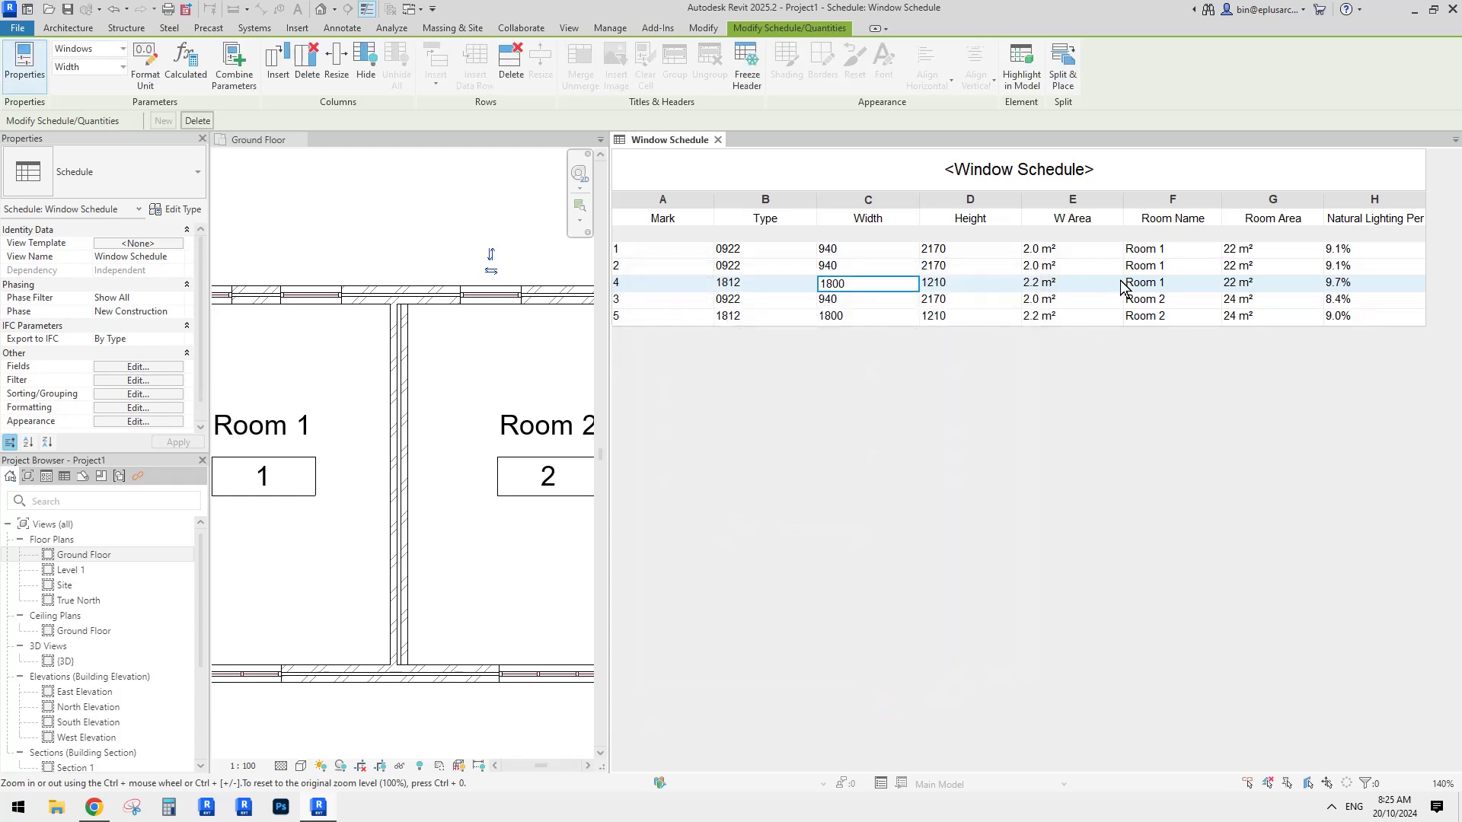
Add a footer showing title, count, and totals to the From Room: Name grouping of the window schedule.
left_click(140, 368)
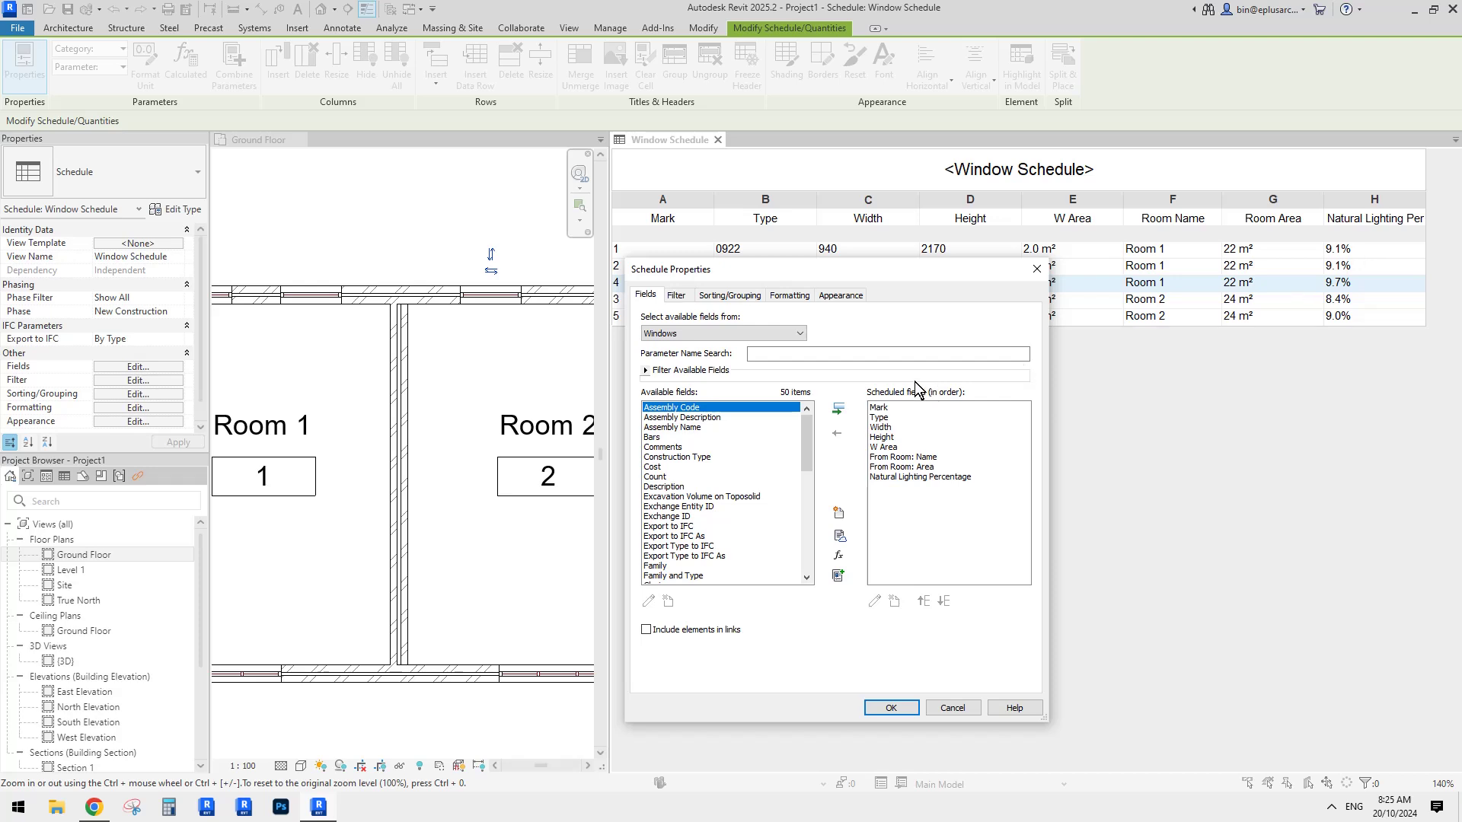
left_click(745, 299)
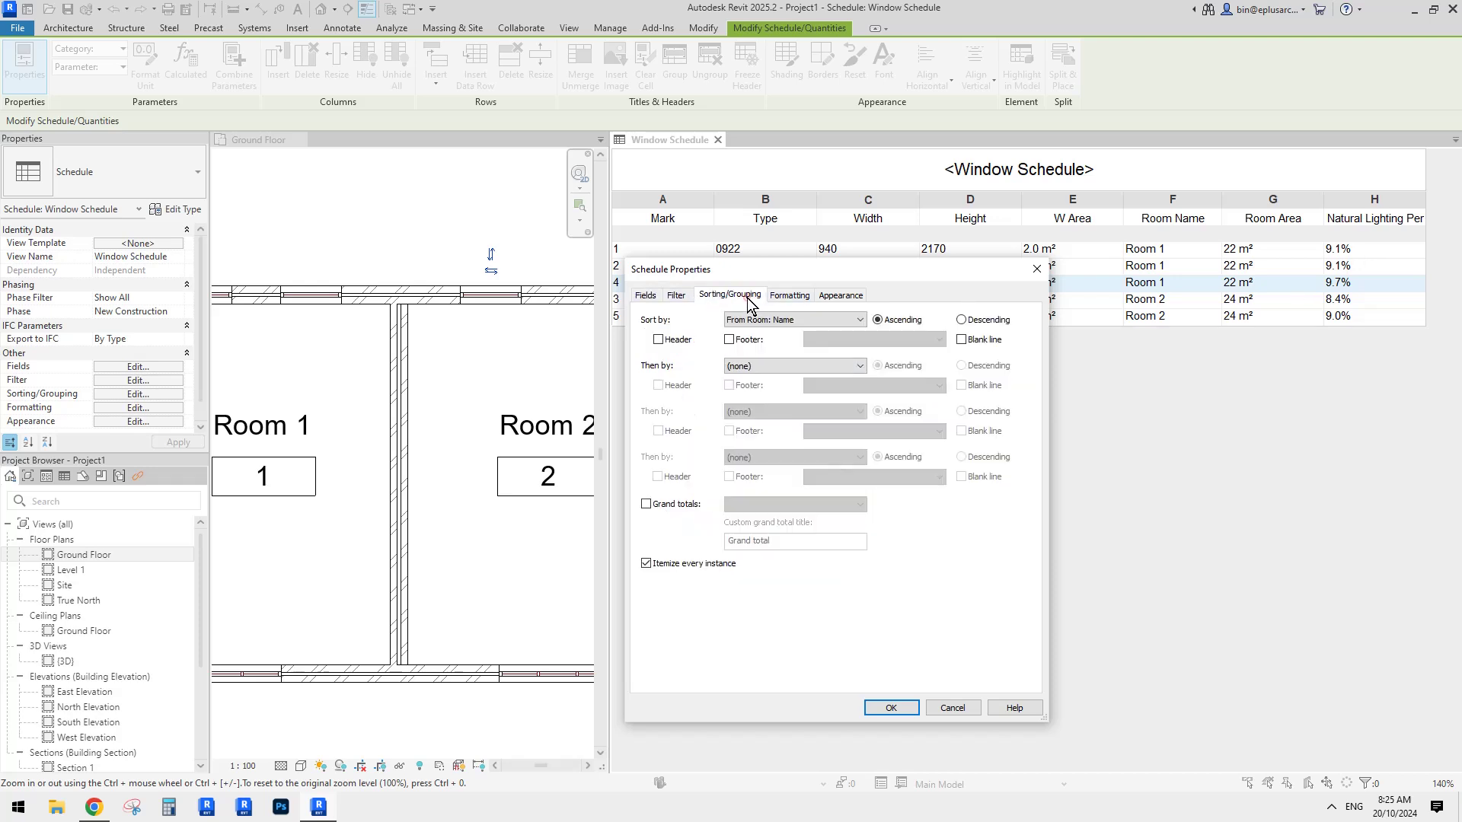
left_click(730, 340)
left_click(856, 343)
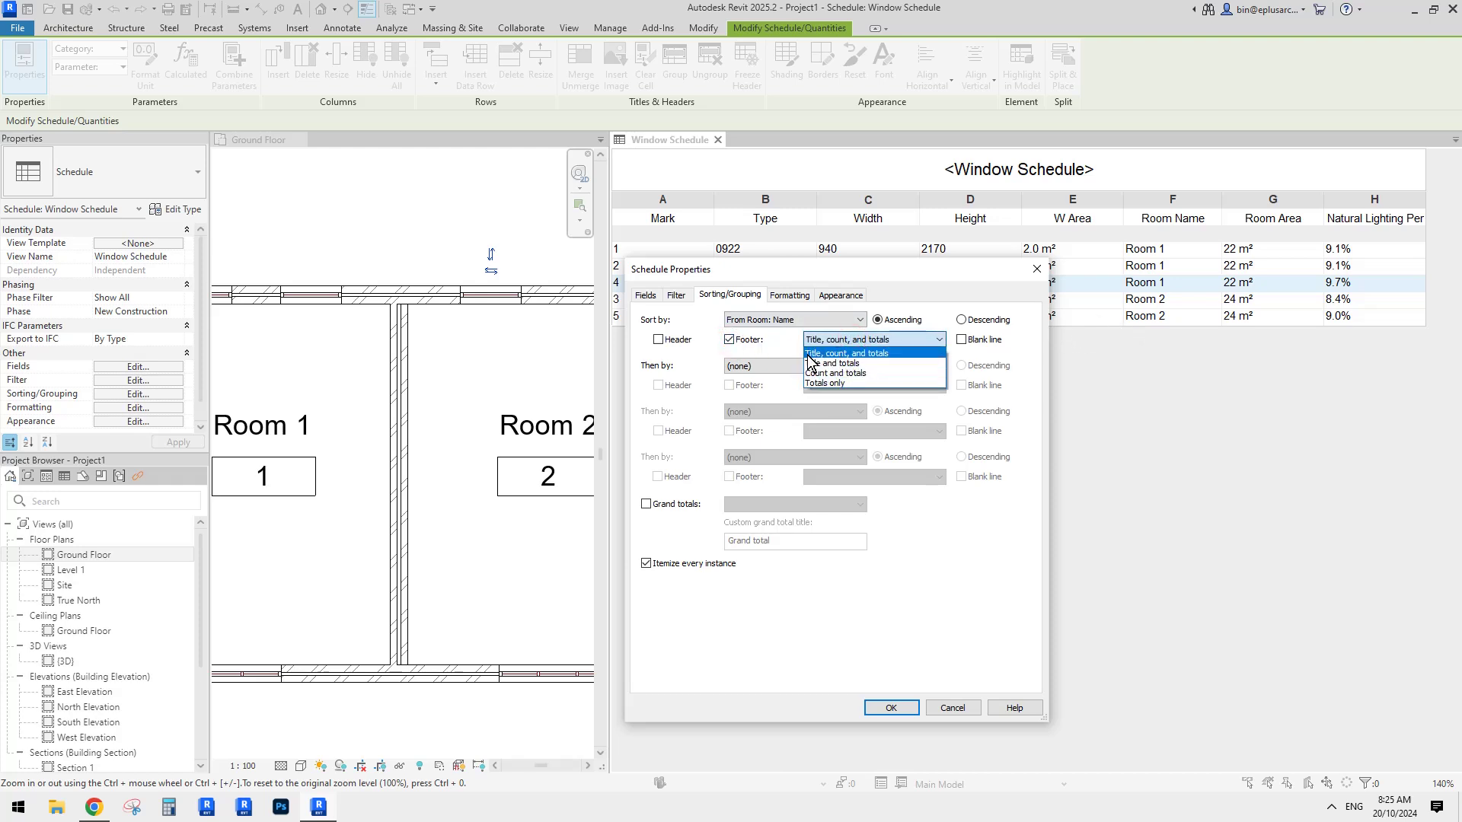
left_click(939, 285)
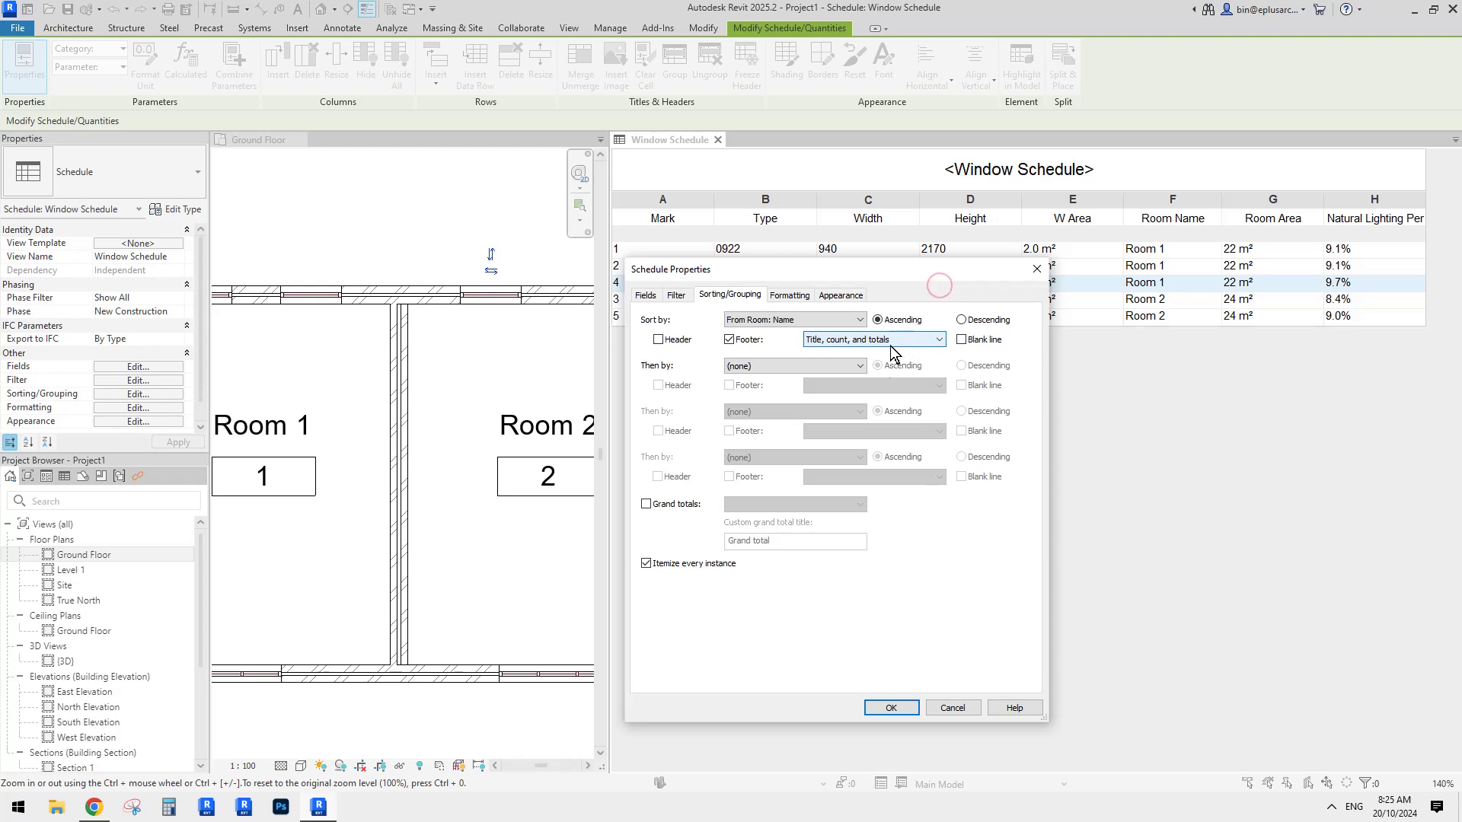
left_click(892, 708)
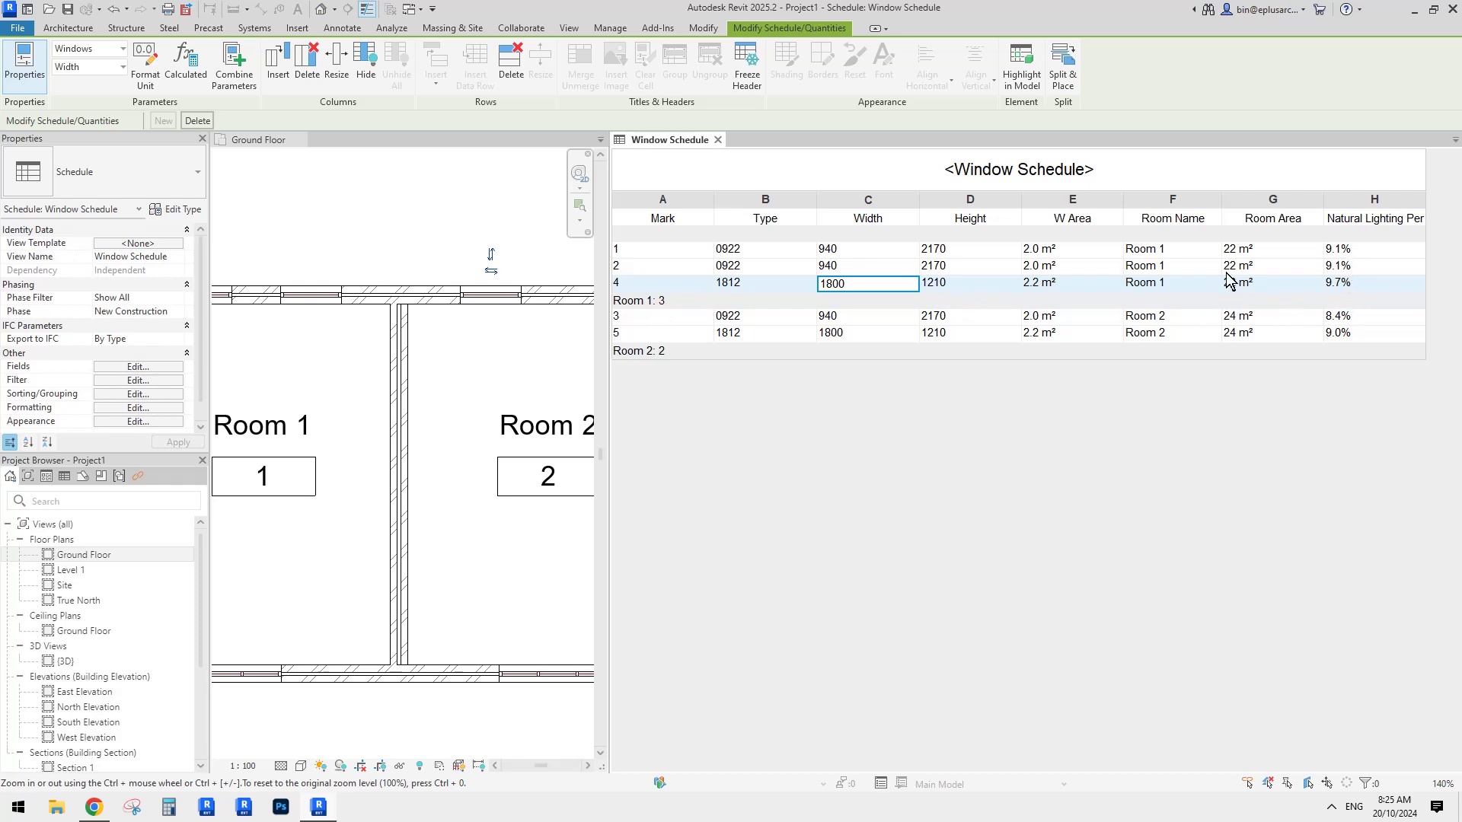
Set the Natural Lighting Percentage field to calculate totals and apply the schedule changes.
left_click(149, 368)
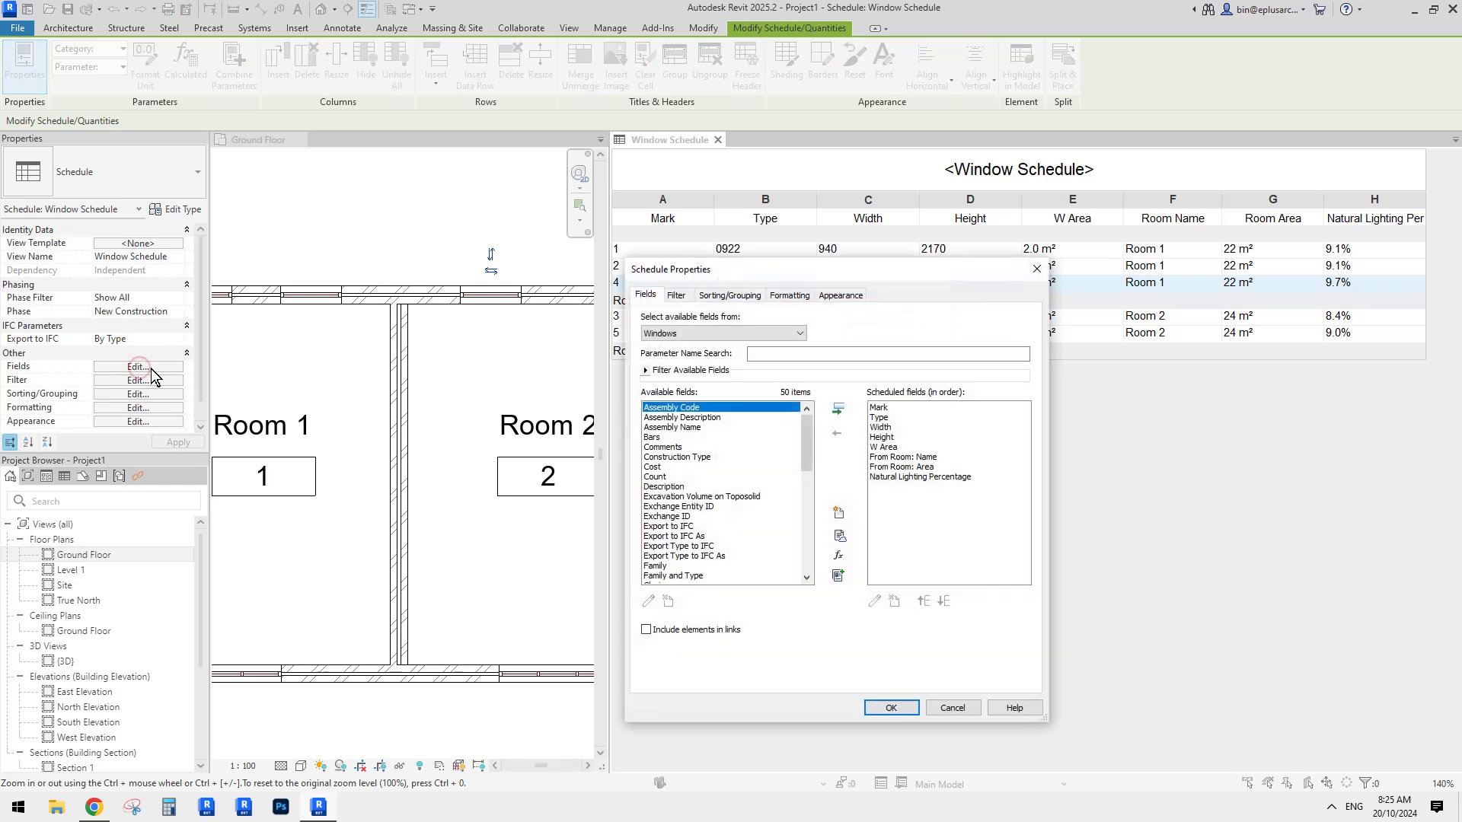
left_click(784, 295)
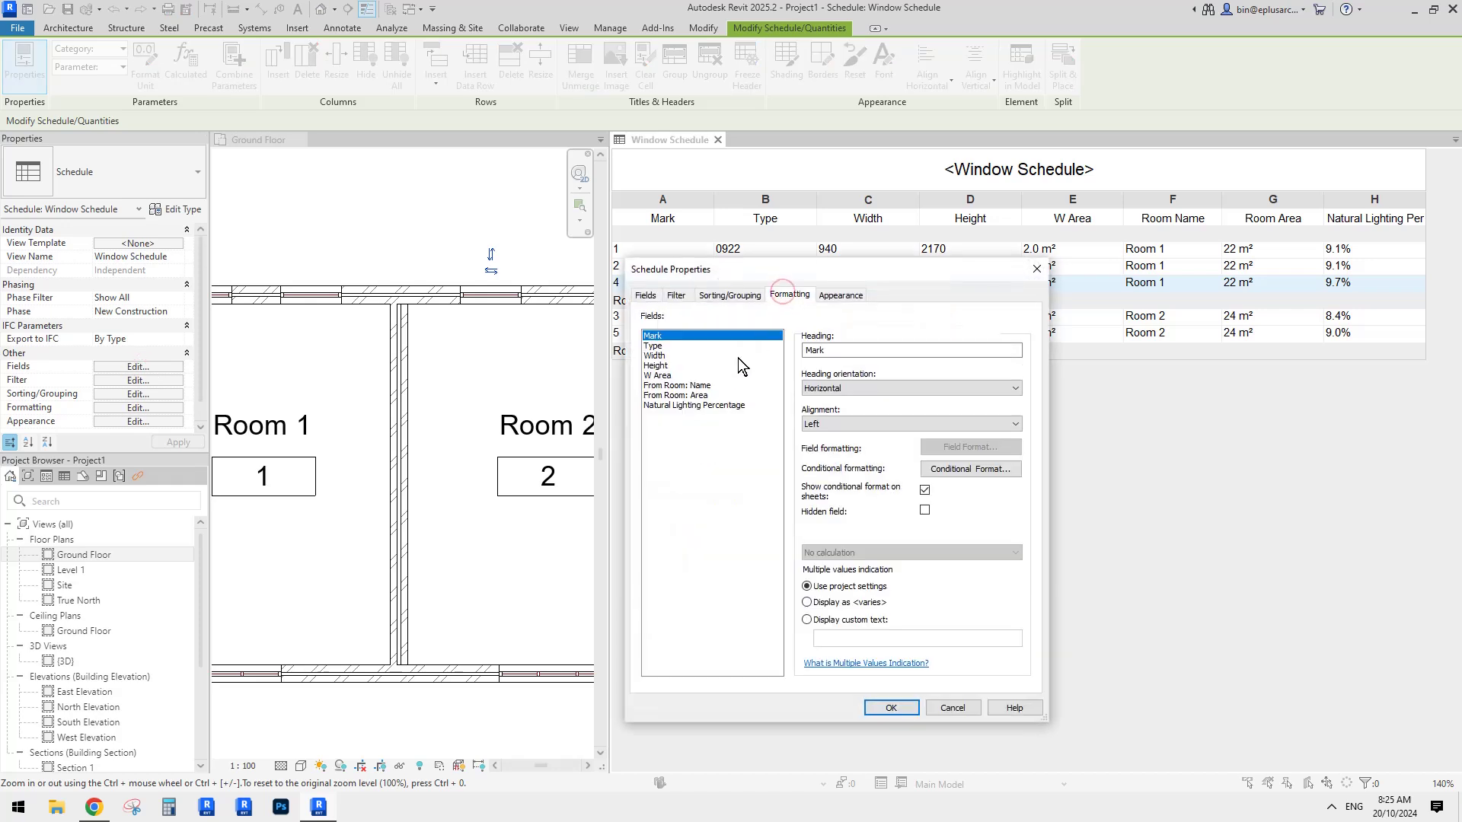
left_click(667, 407)
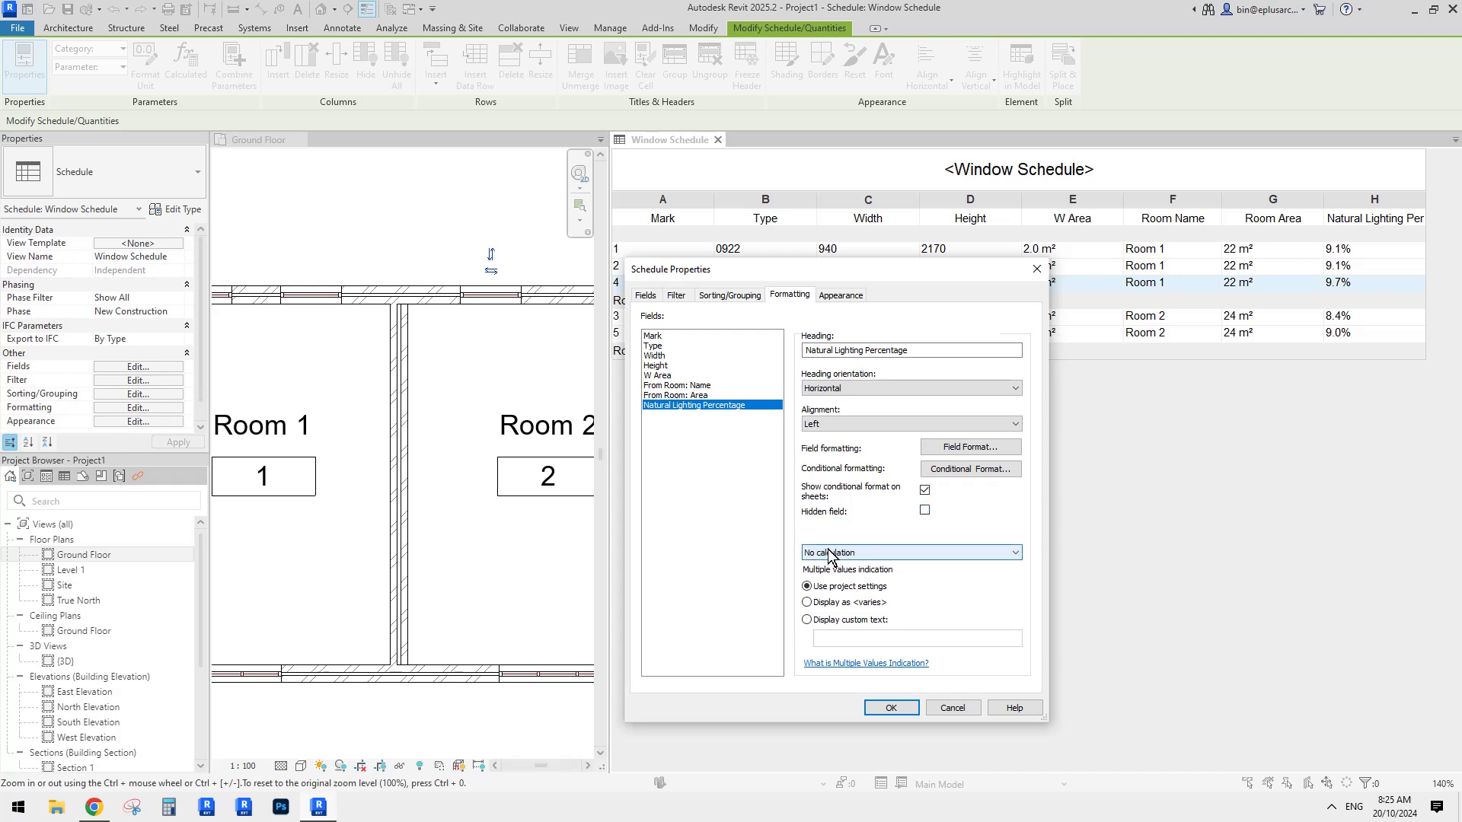
left_click(1011, 552)
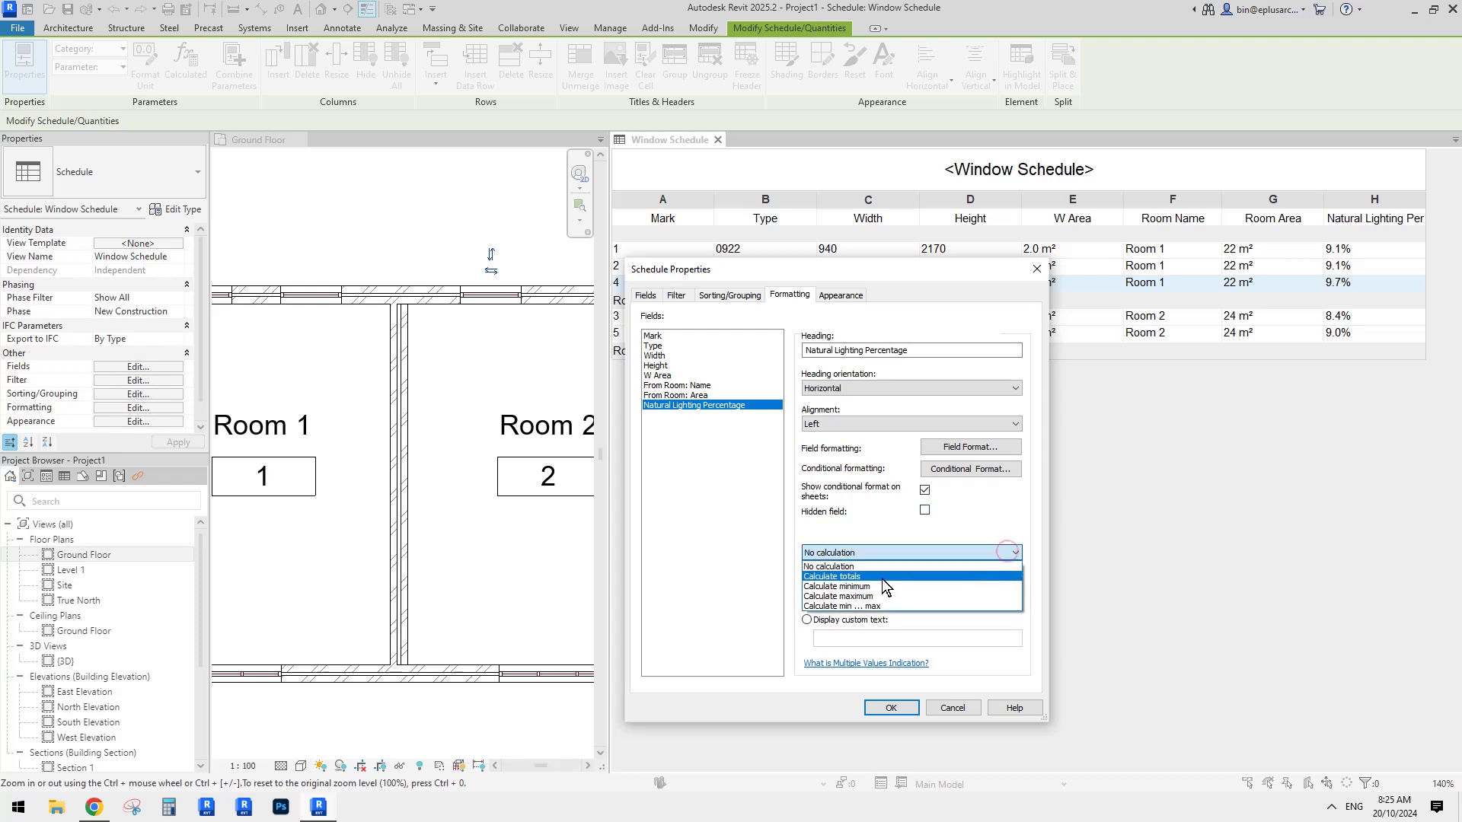
left_click(855, 585)
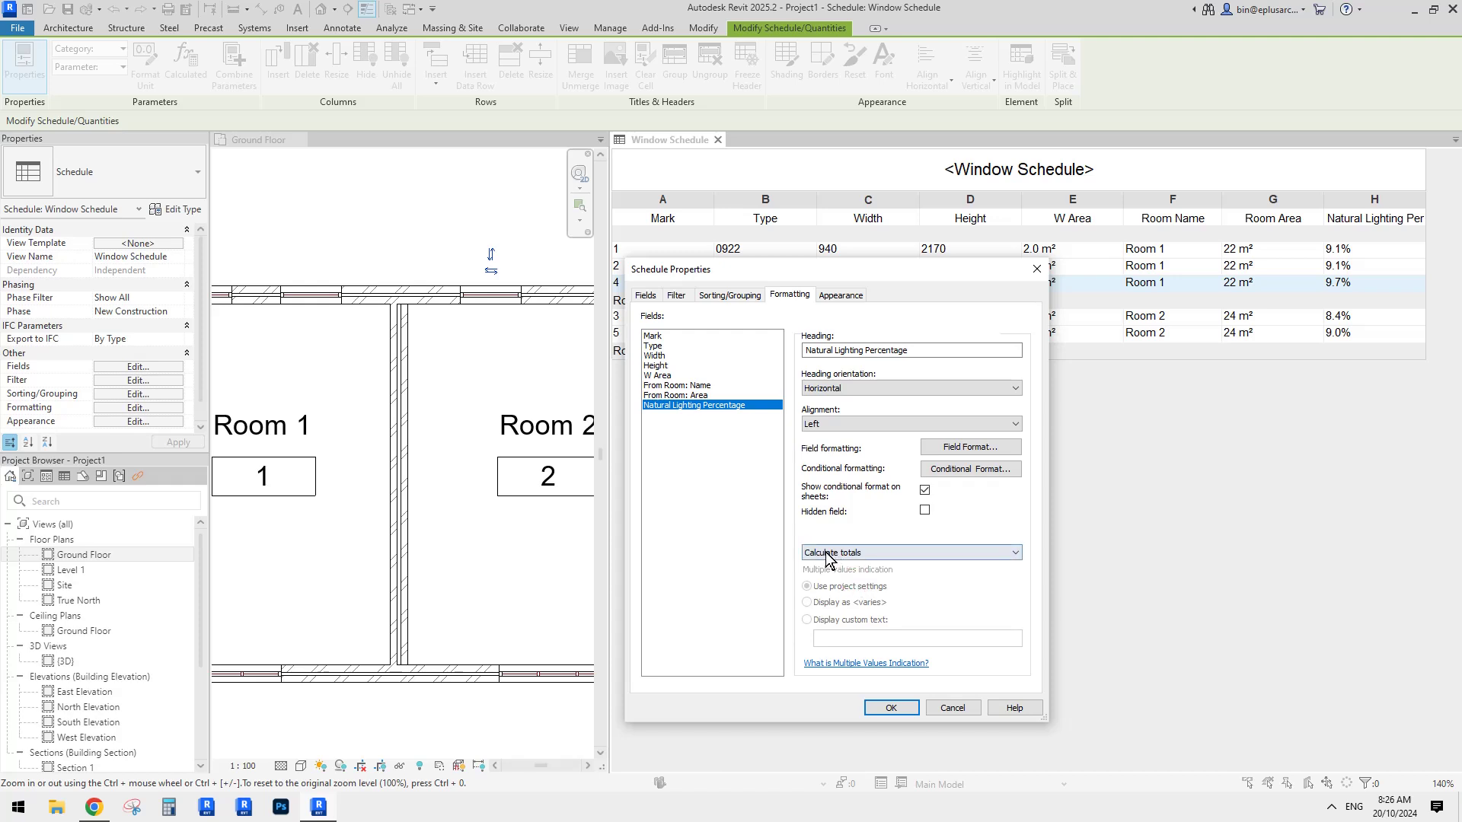
left_click(890, 708)
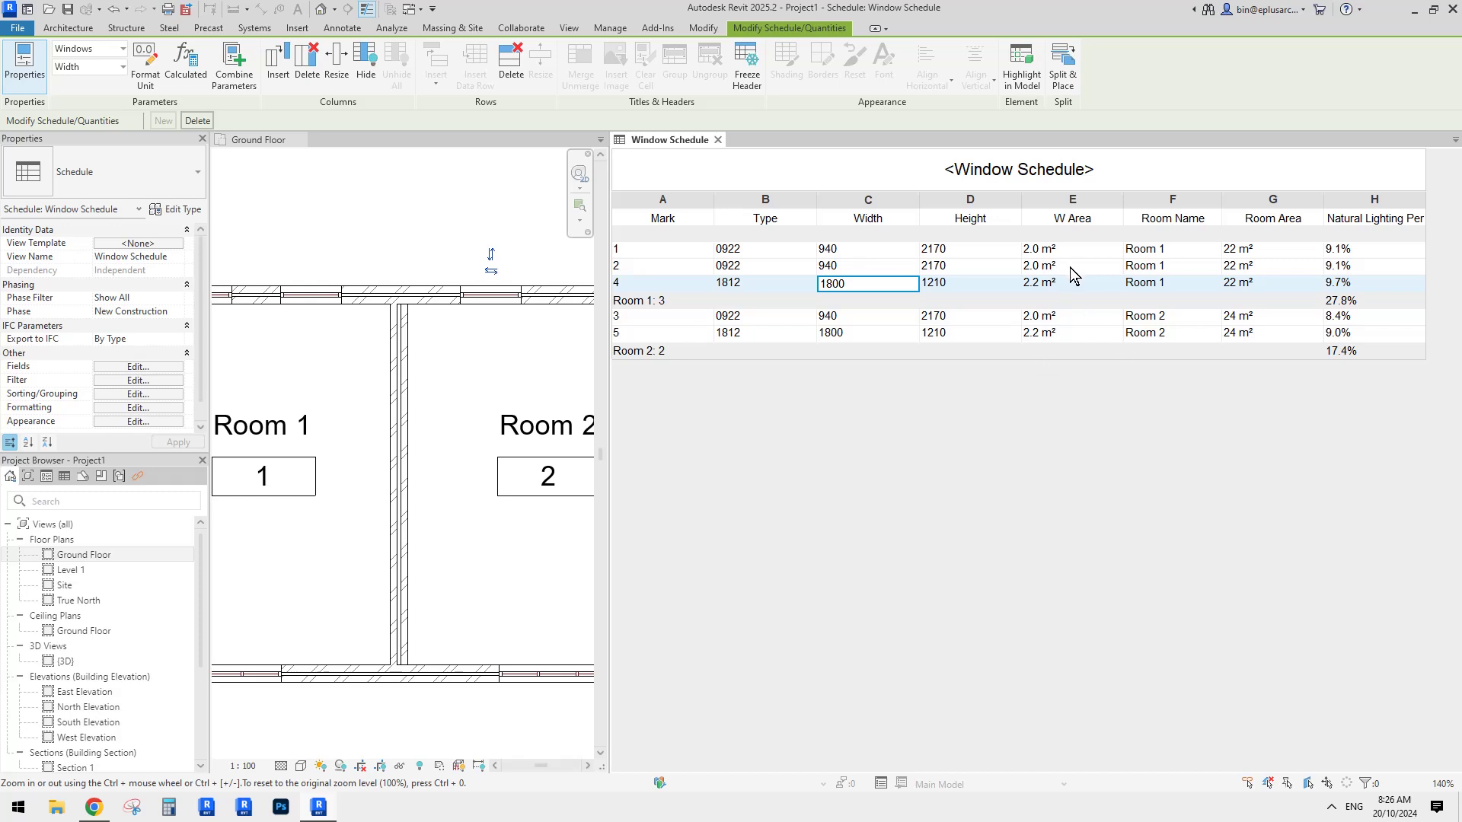
Create a new project parameter for the window schedule and name it Adj.
left_click(138, 366)
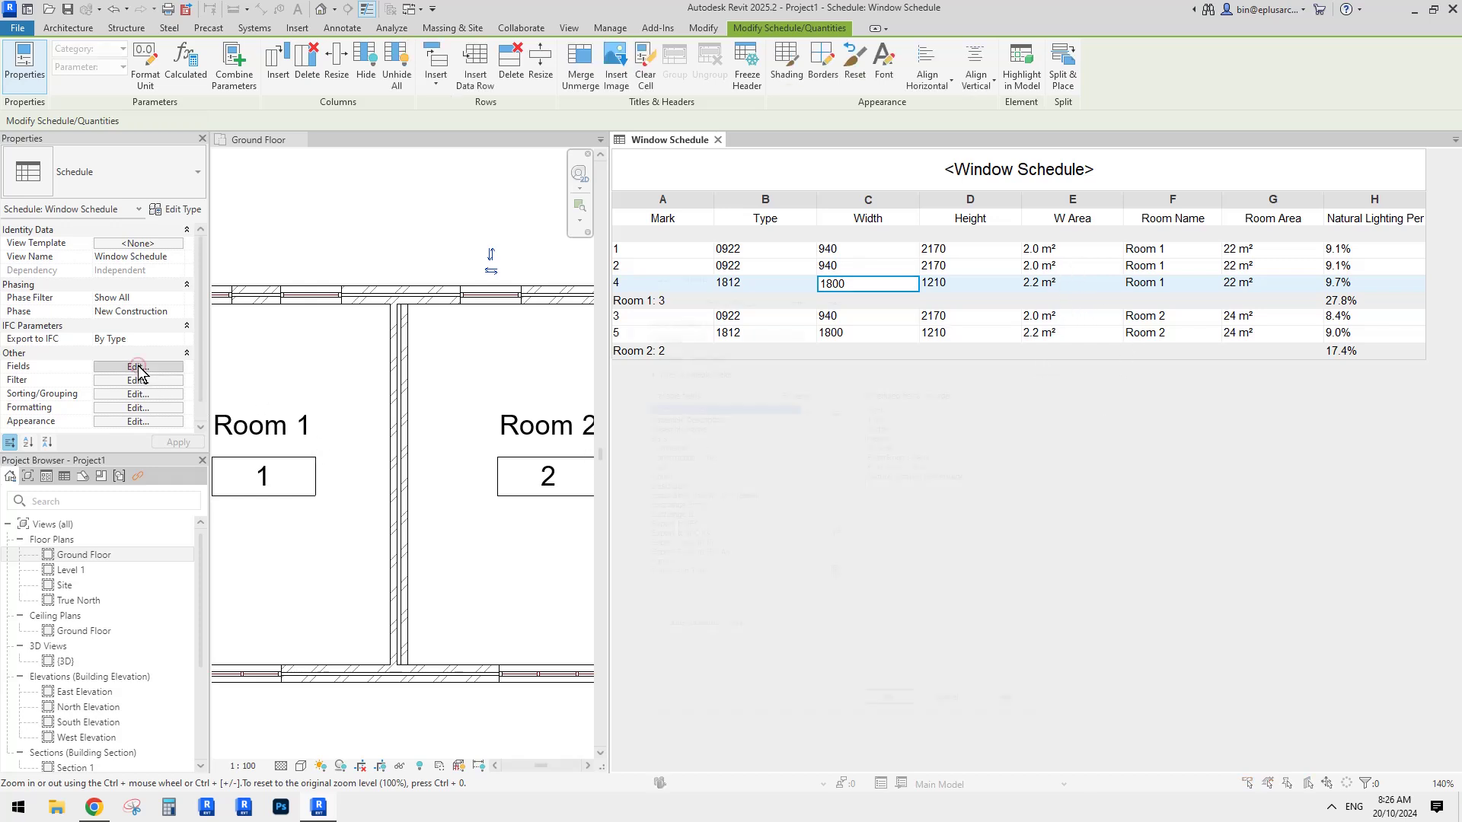
left_click(1037, 269)
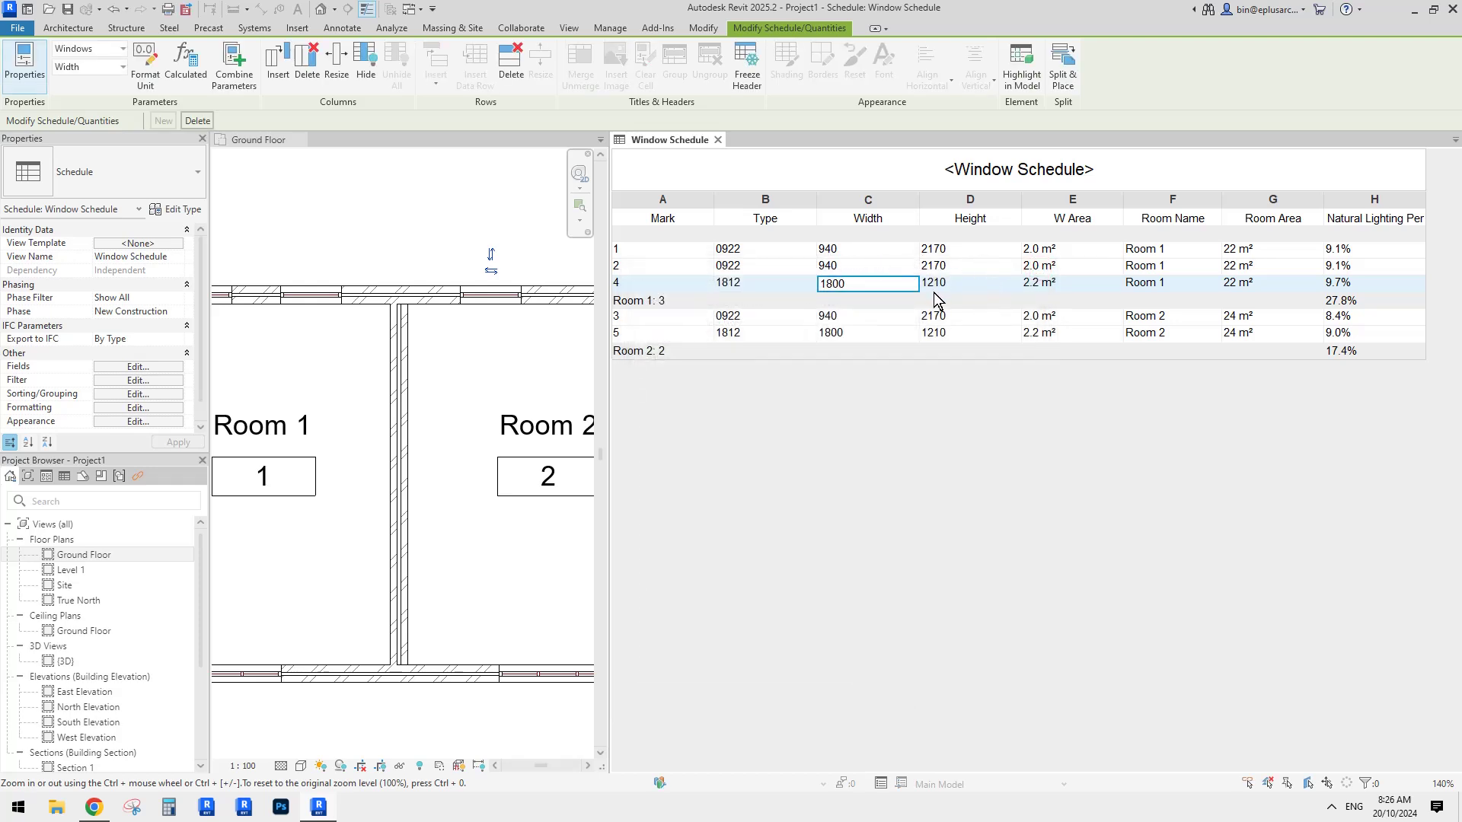
left_click(138, 367)
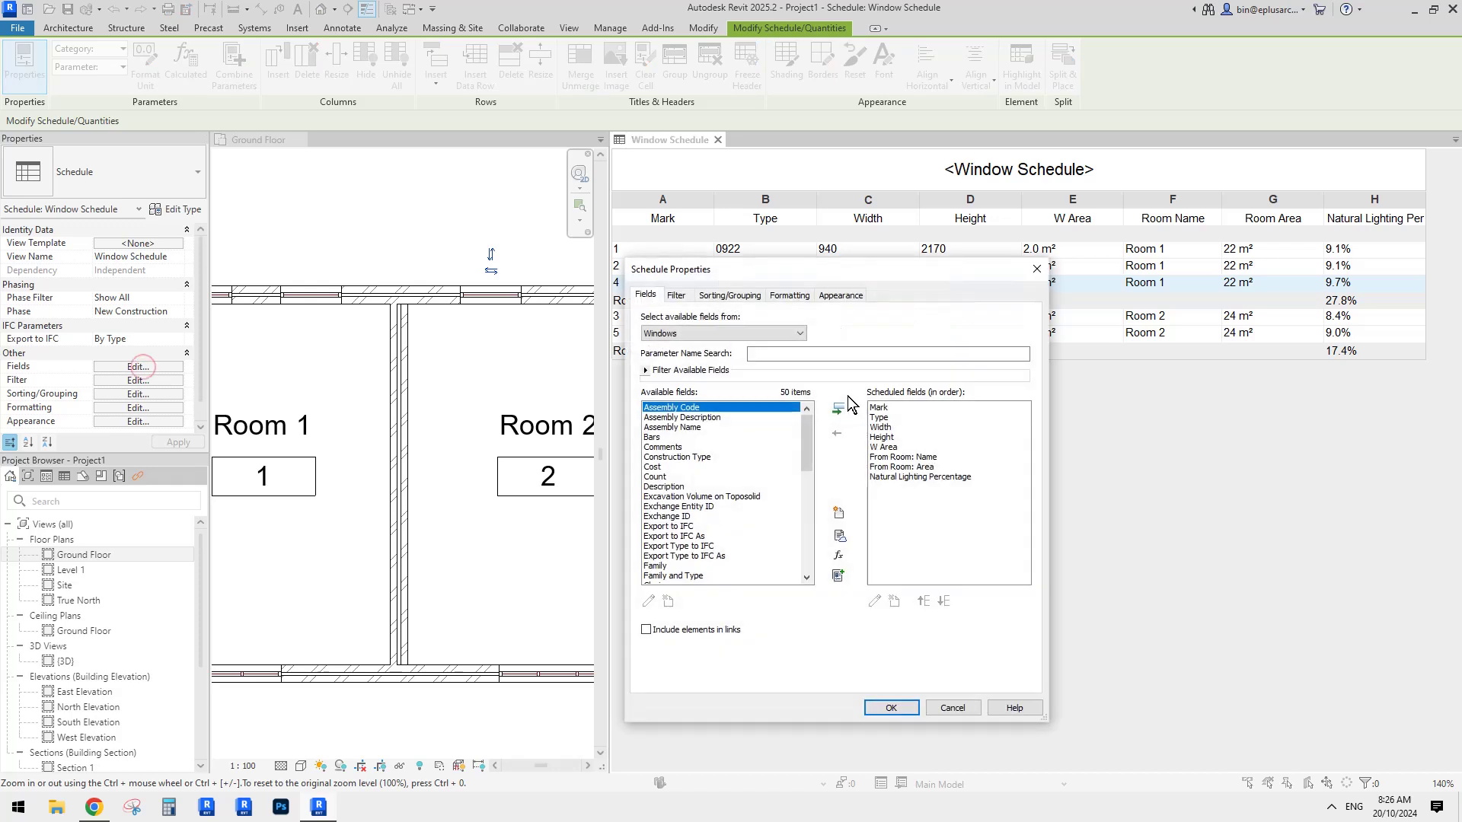
left_click_drag(844, 276, 902, 276)
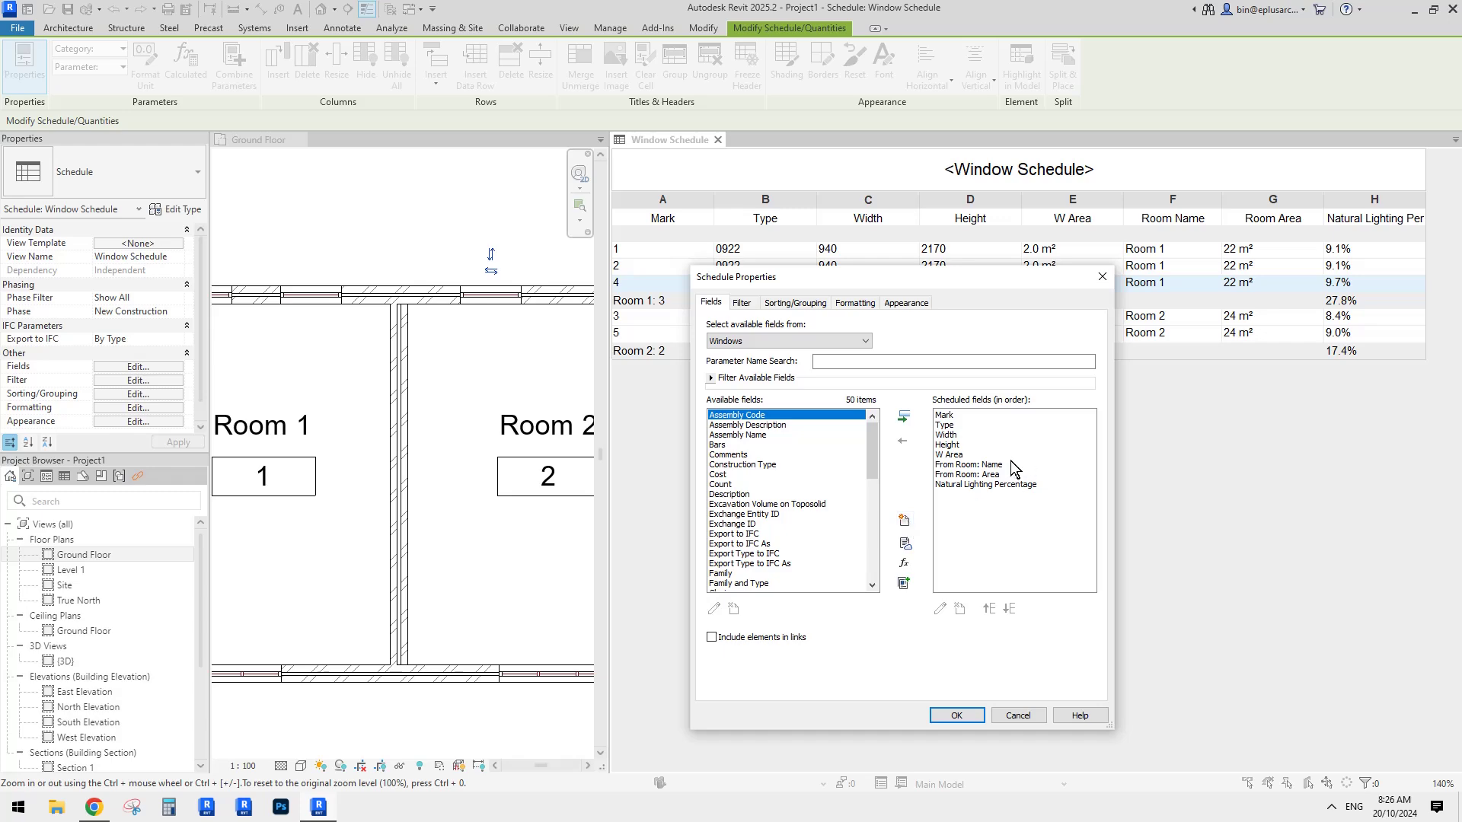
left_click(904, 521)
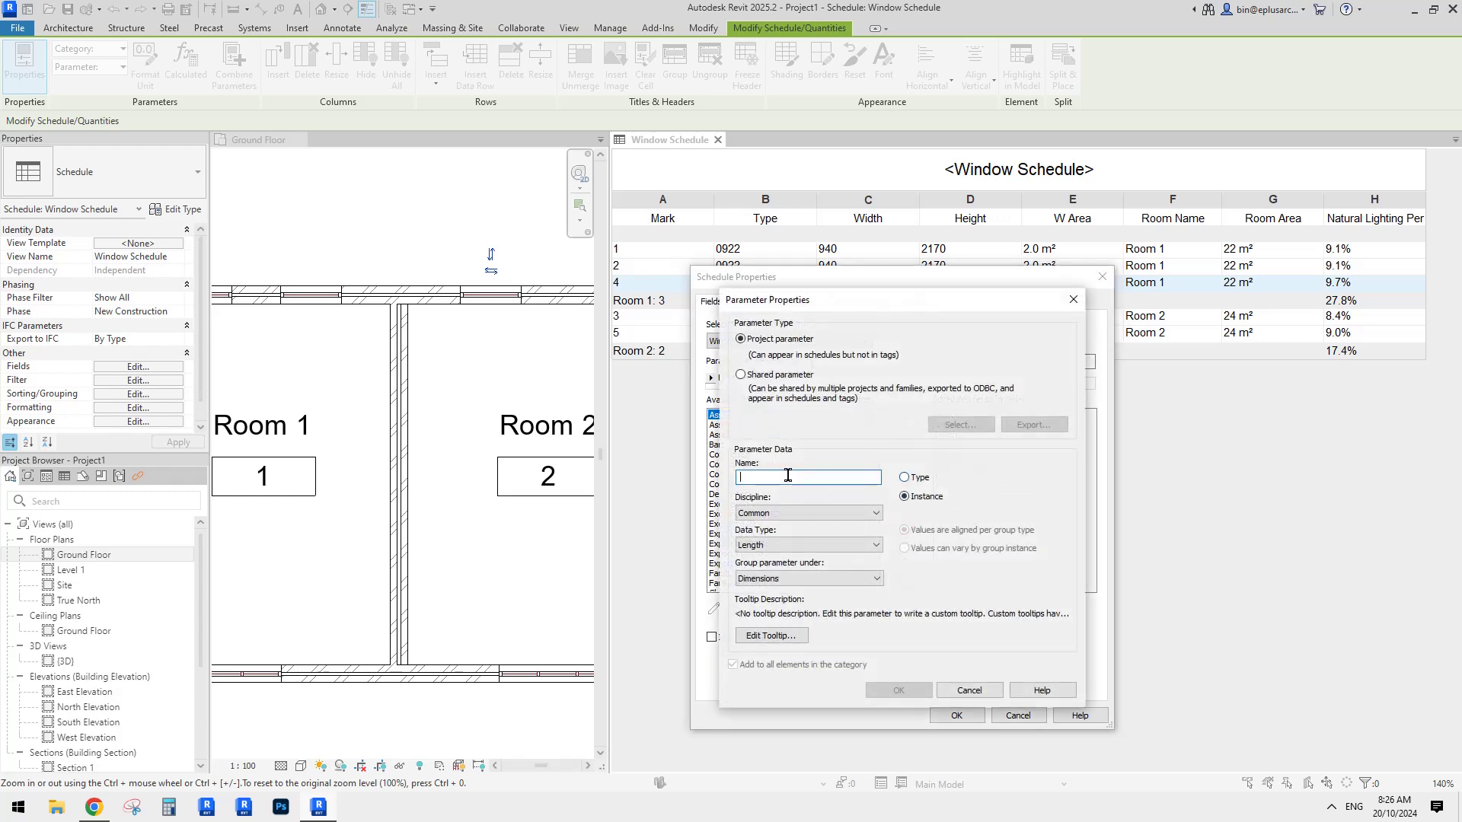
type("adj")
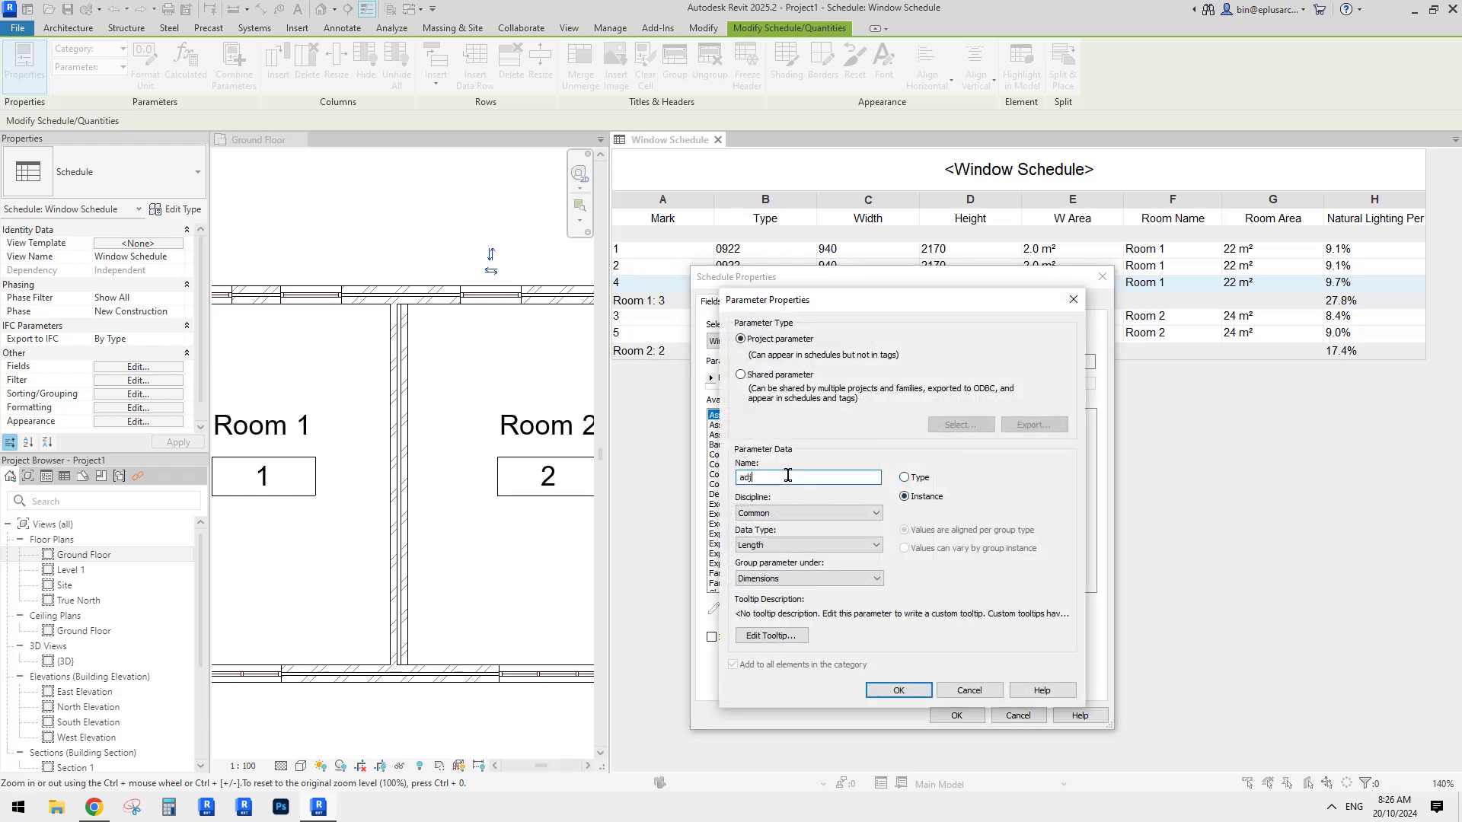
key("Caps_Lock")
key("BackSpace")
type("A")
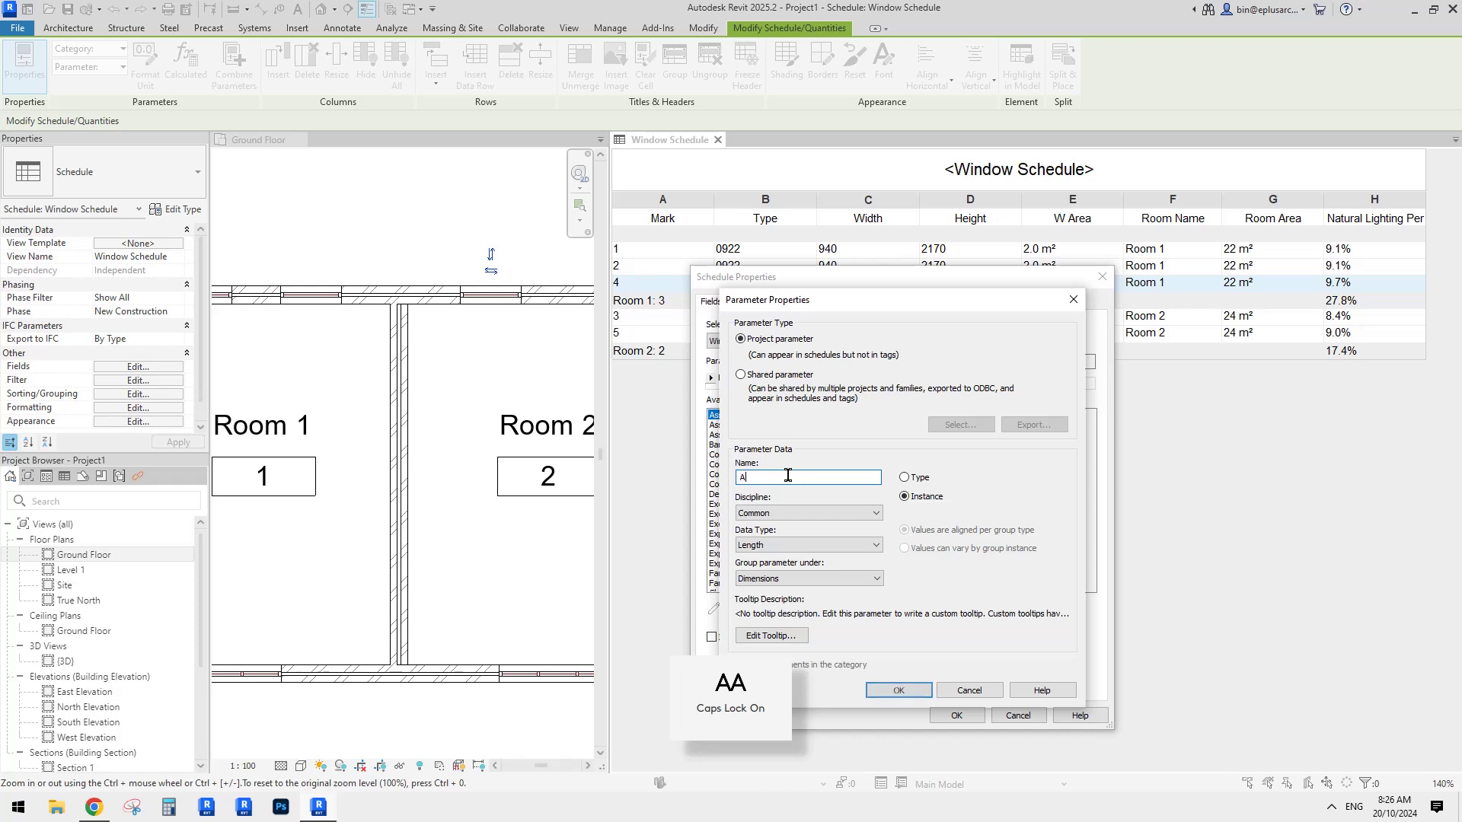
key("Caps_Lock")
type("dj")
Set the Adj parameter's data type to Number, make it a type parameter, and add it to the scheduled fields.
left_click(807, 544)
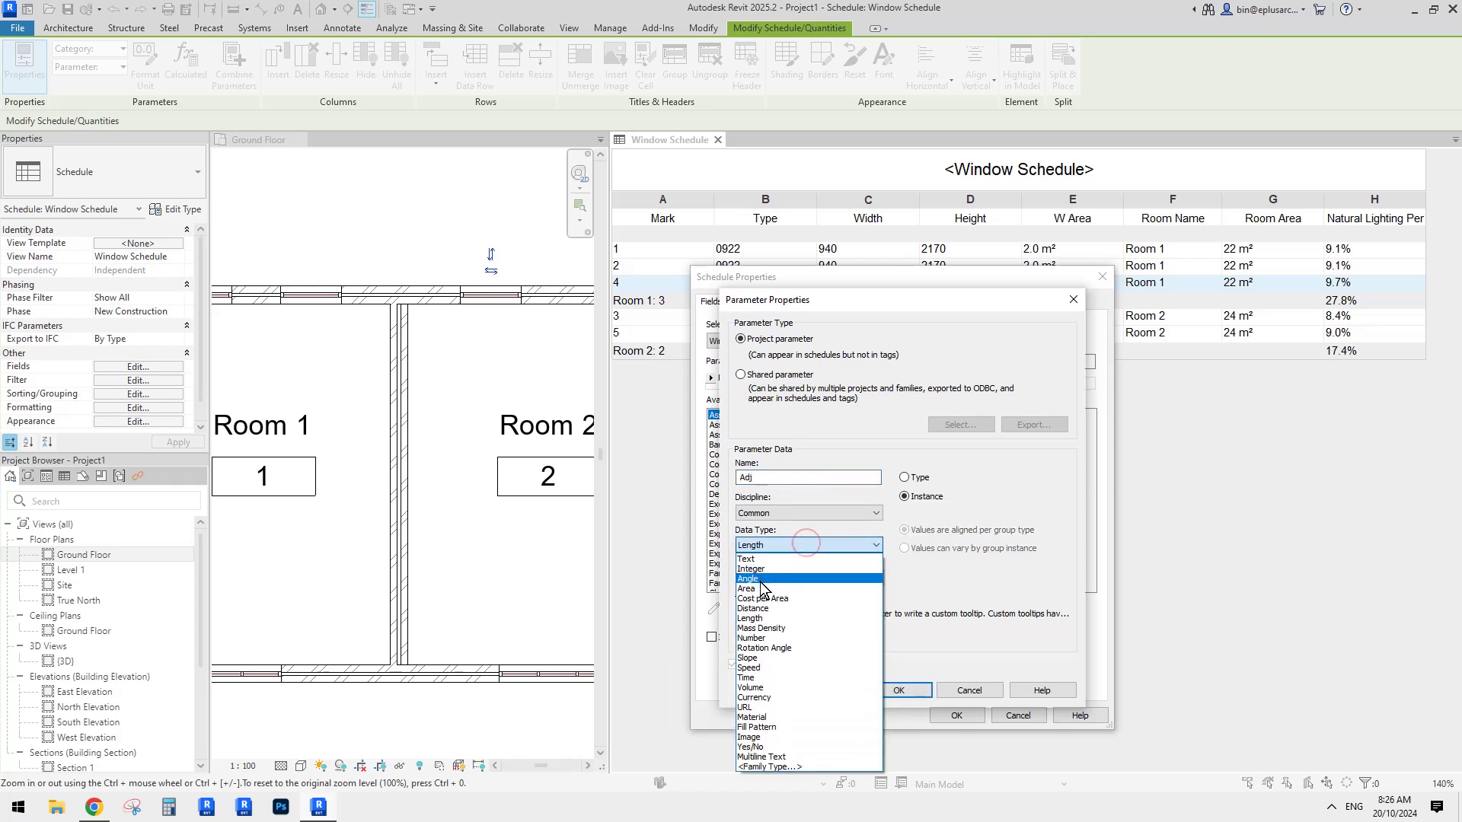
left_click(765, 638)
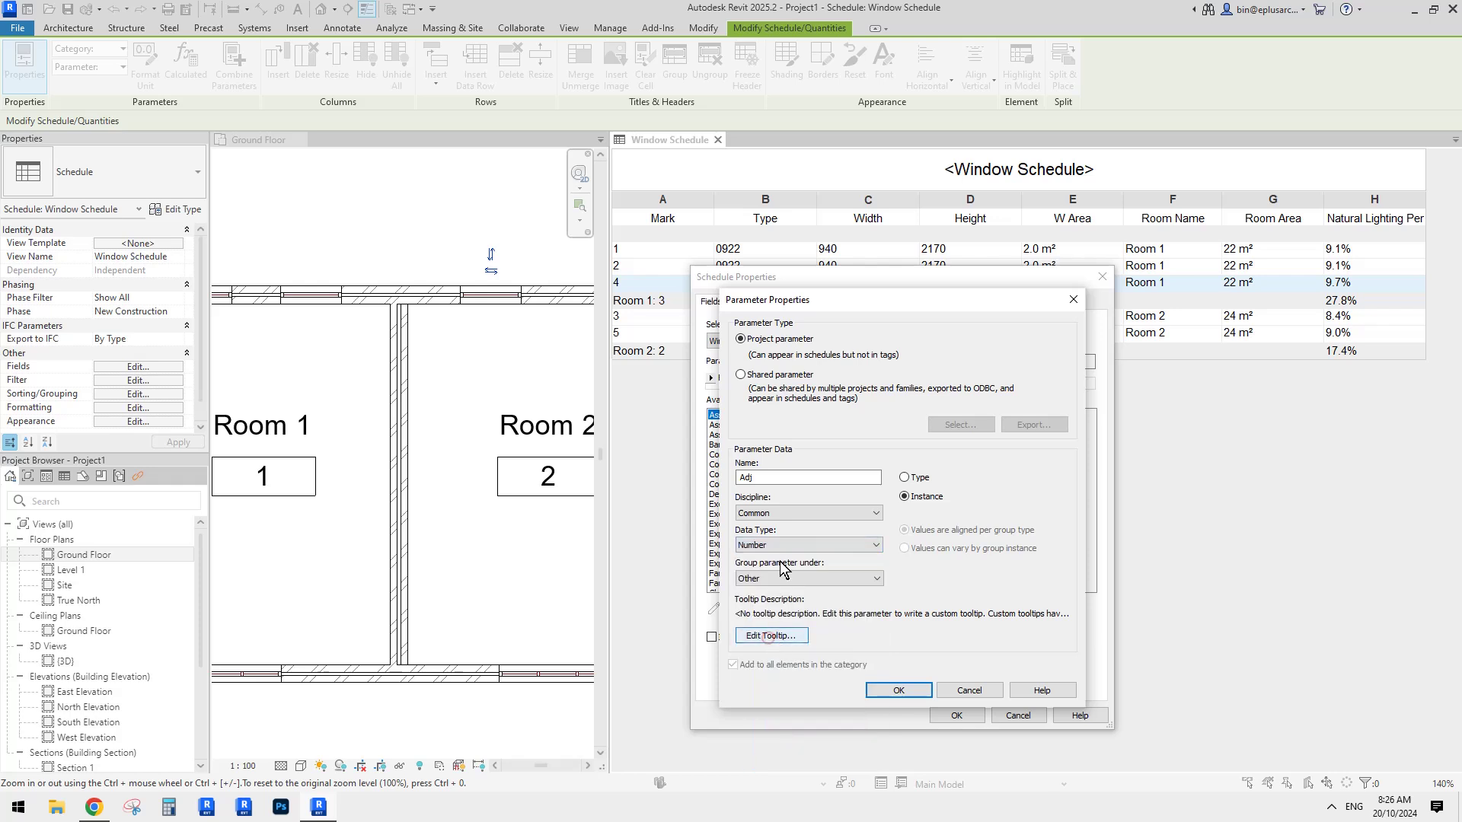
left_click(907, 481)
left_click(906, 496)
left_click(908, 478)
left_click(896, 689)
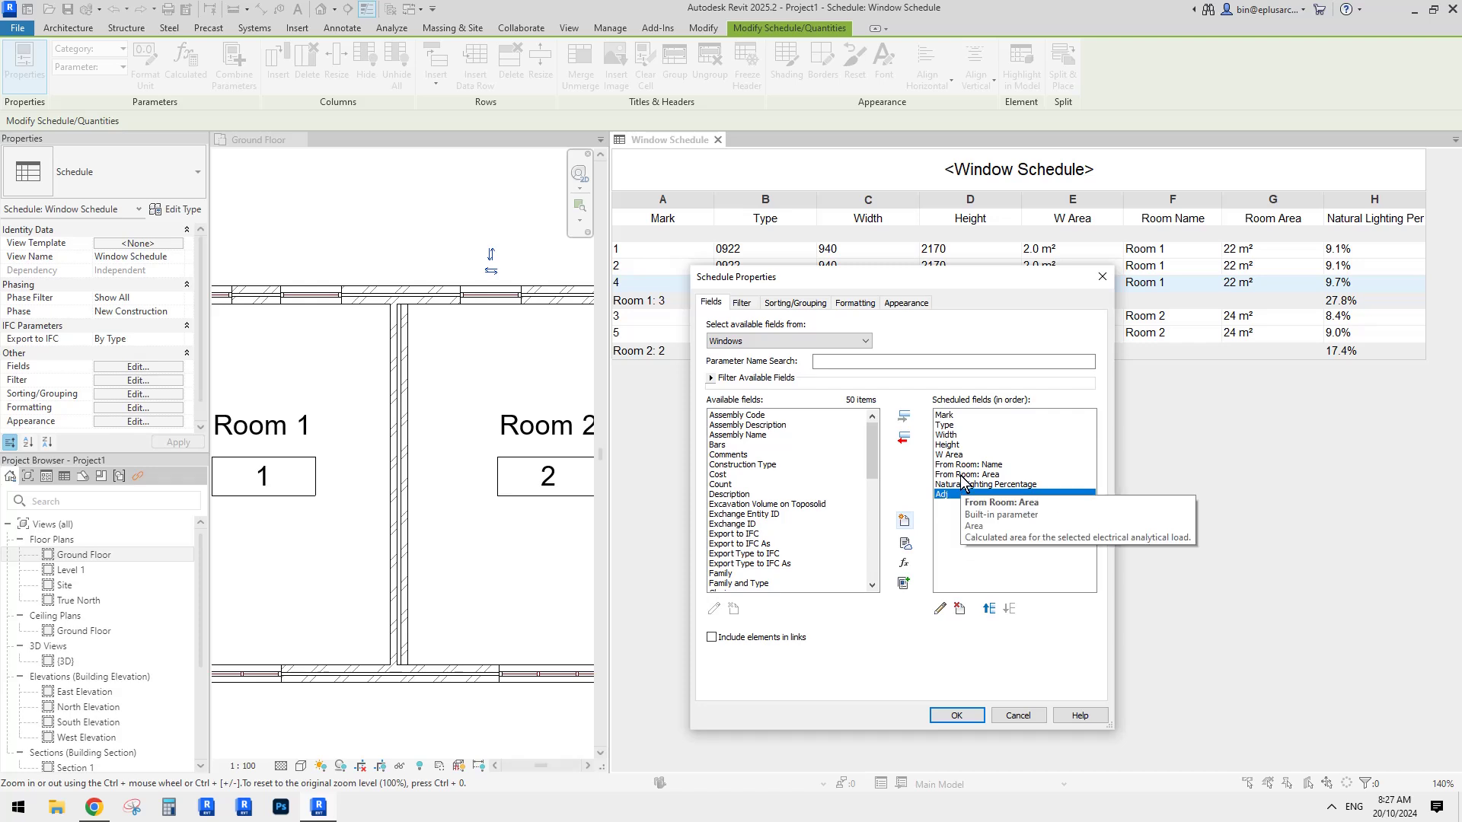
Change the W Area formula to Width * Height*Adj and apply the schedule changes.
left_click(949, 455)
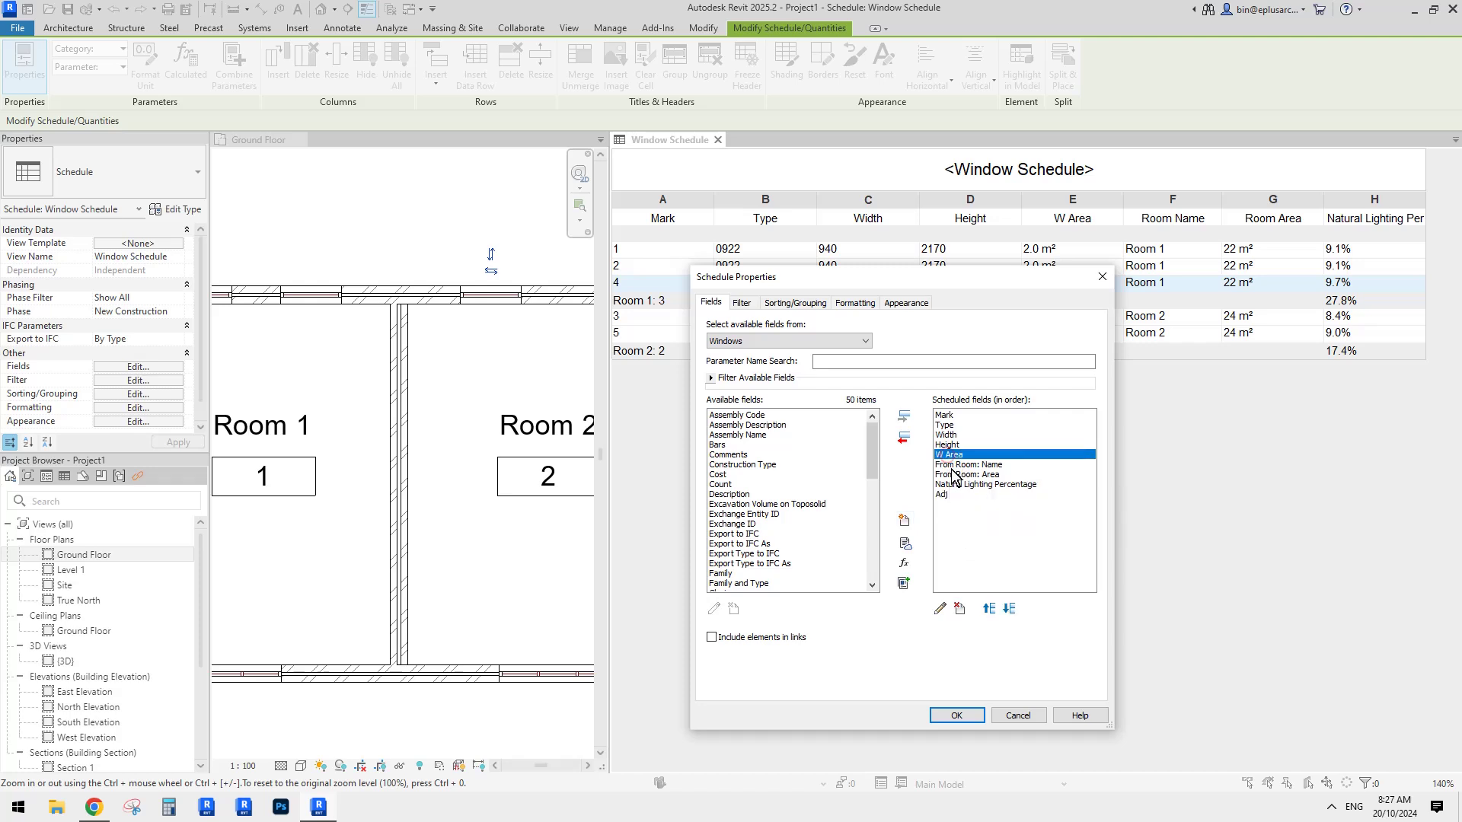
left_click(940, 608)
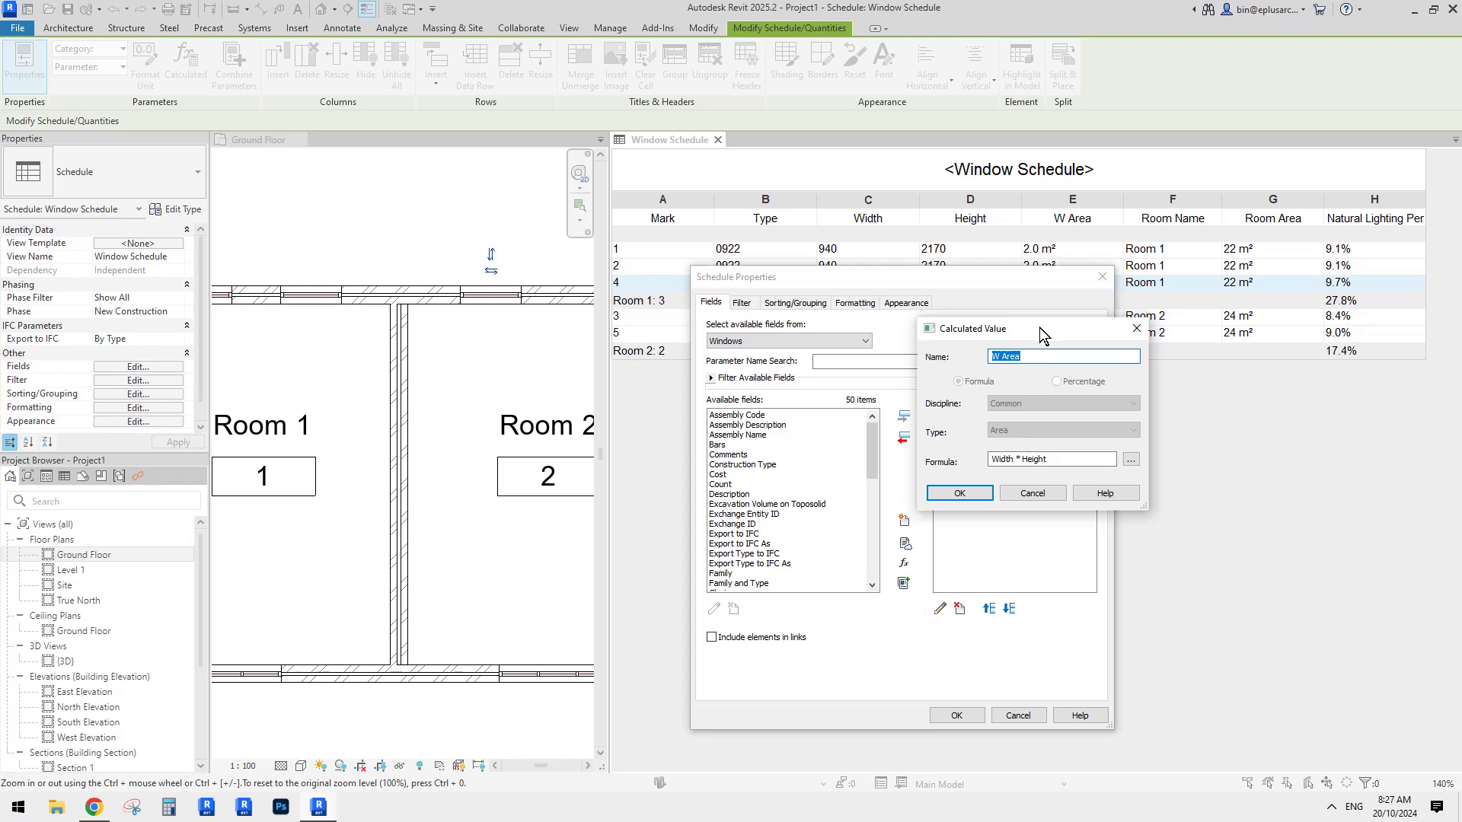
left_click_drag(1039, 327, 1122, 348)
left_click(1134, 482)
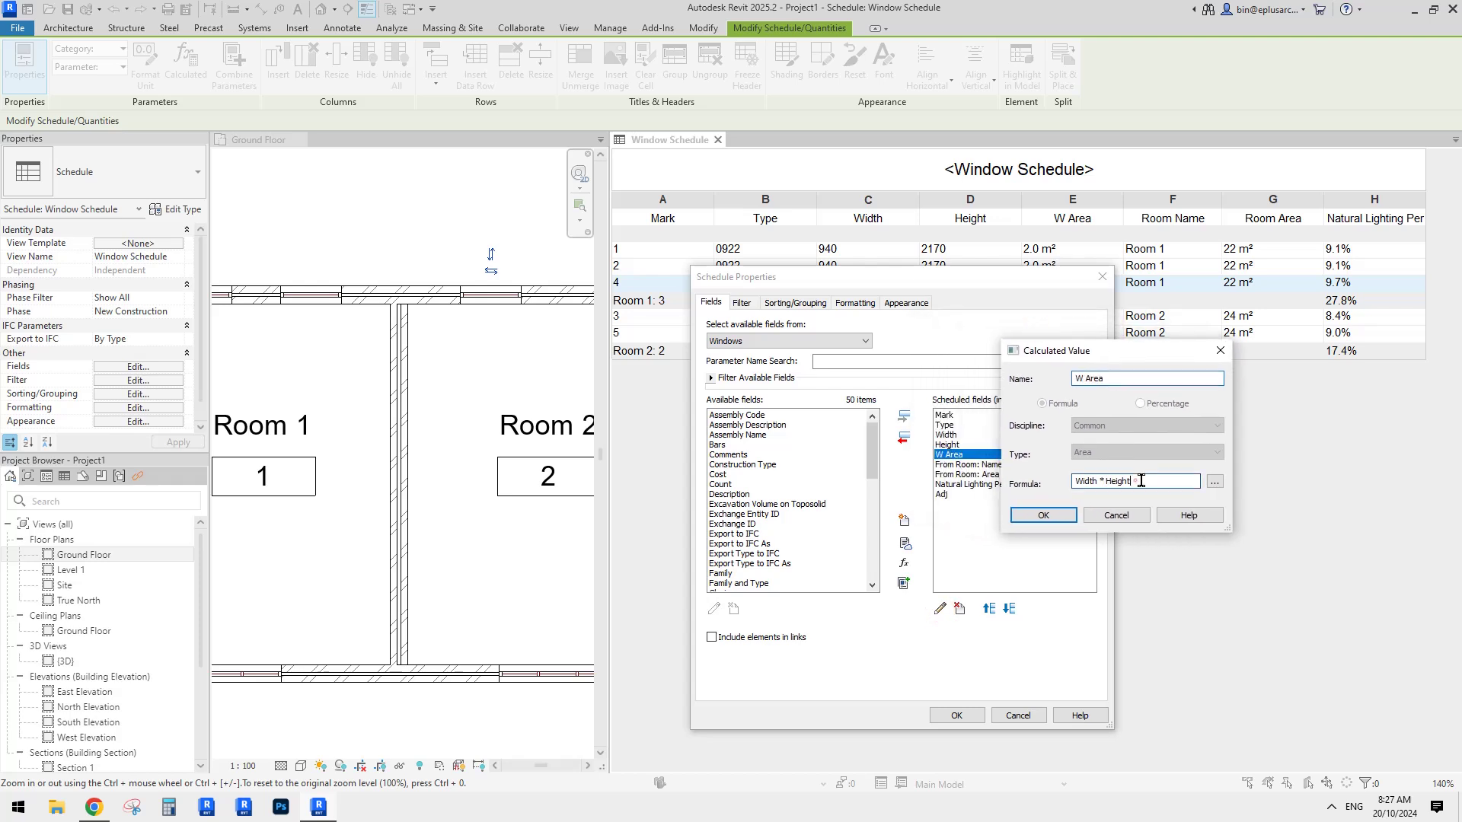
type("*")
key("Caps_Lock")
type("A")
key("Caps_Lock")
type("j")
left_click(1050, 513)
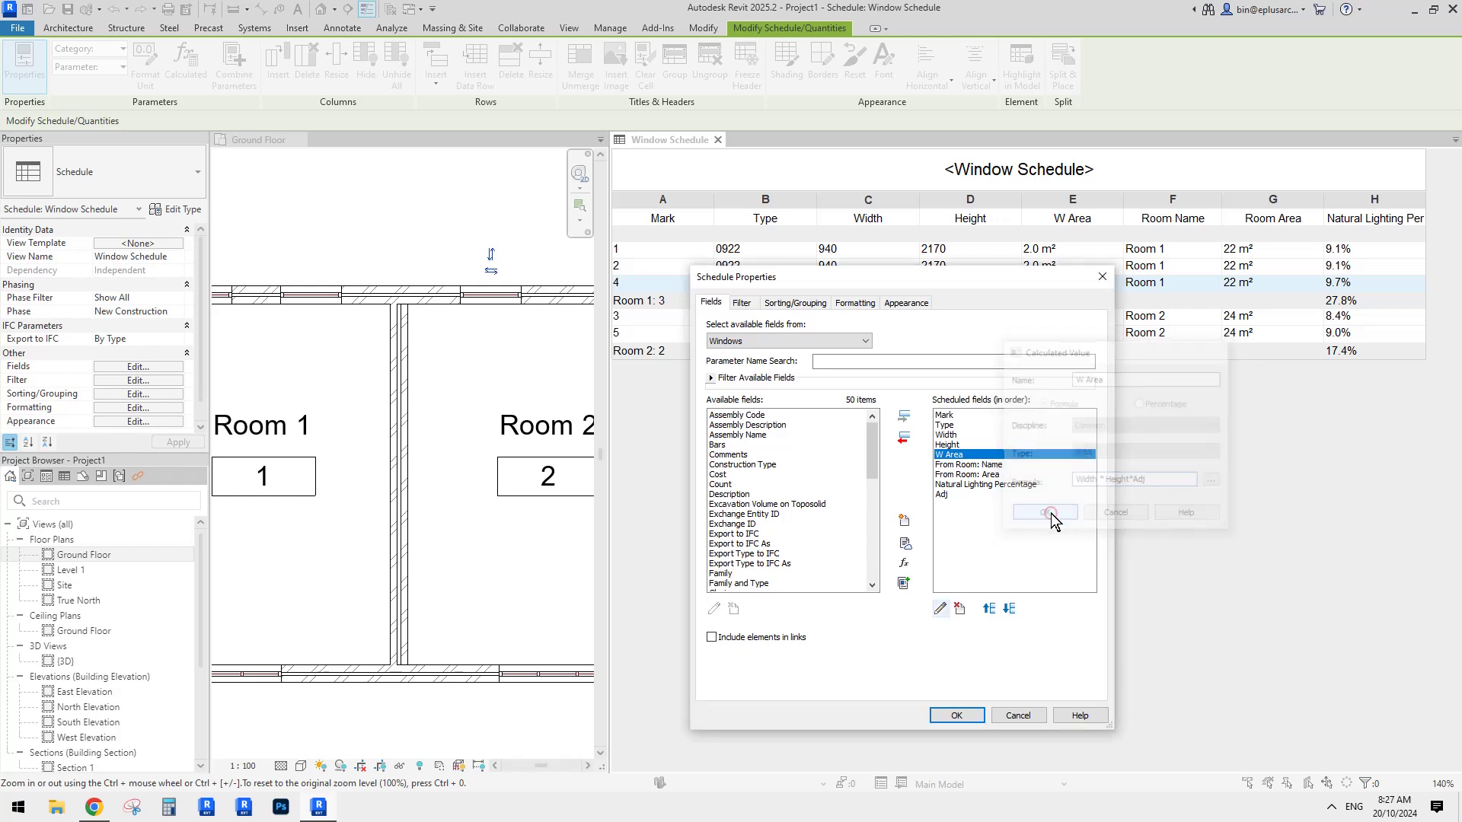
left_click(956, 715)
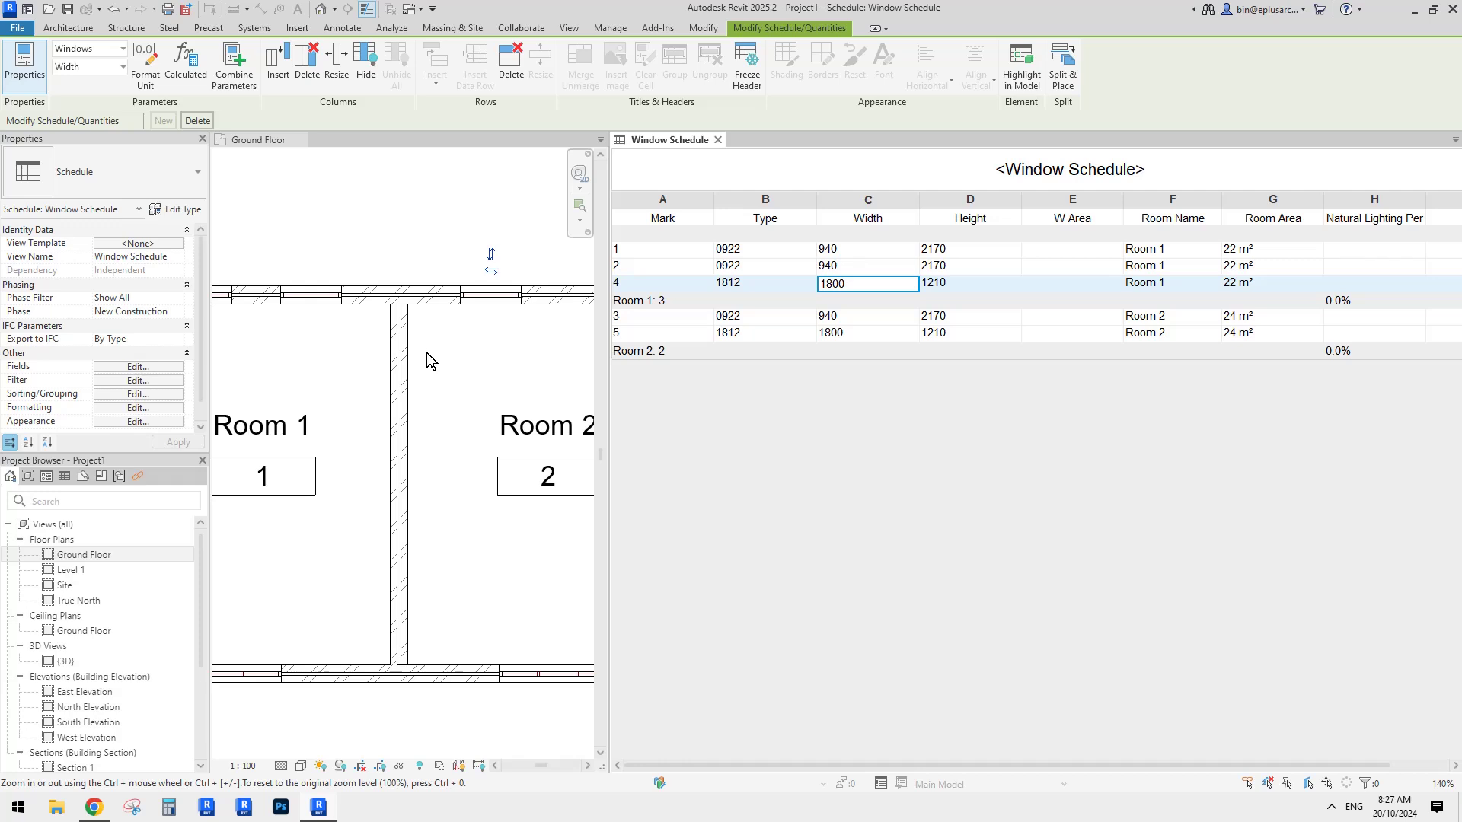
Set the Adj type parameter to 0.9 for the Awning - 1L (AUS) 0922 window type, using a window along Room 1's upper wall.
left_click(427, 409)
scroll(415, 427, "down", 3)
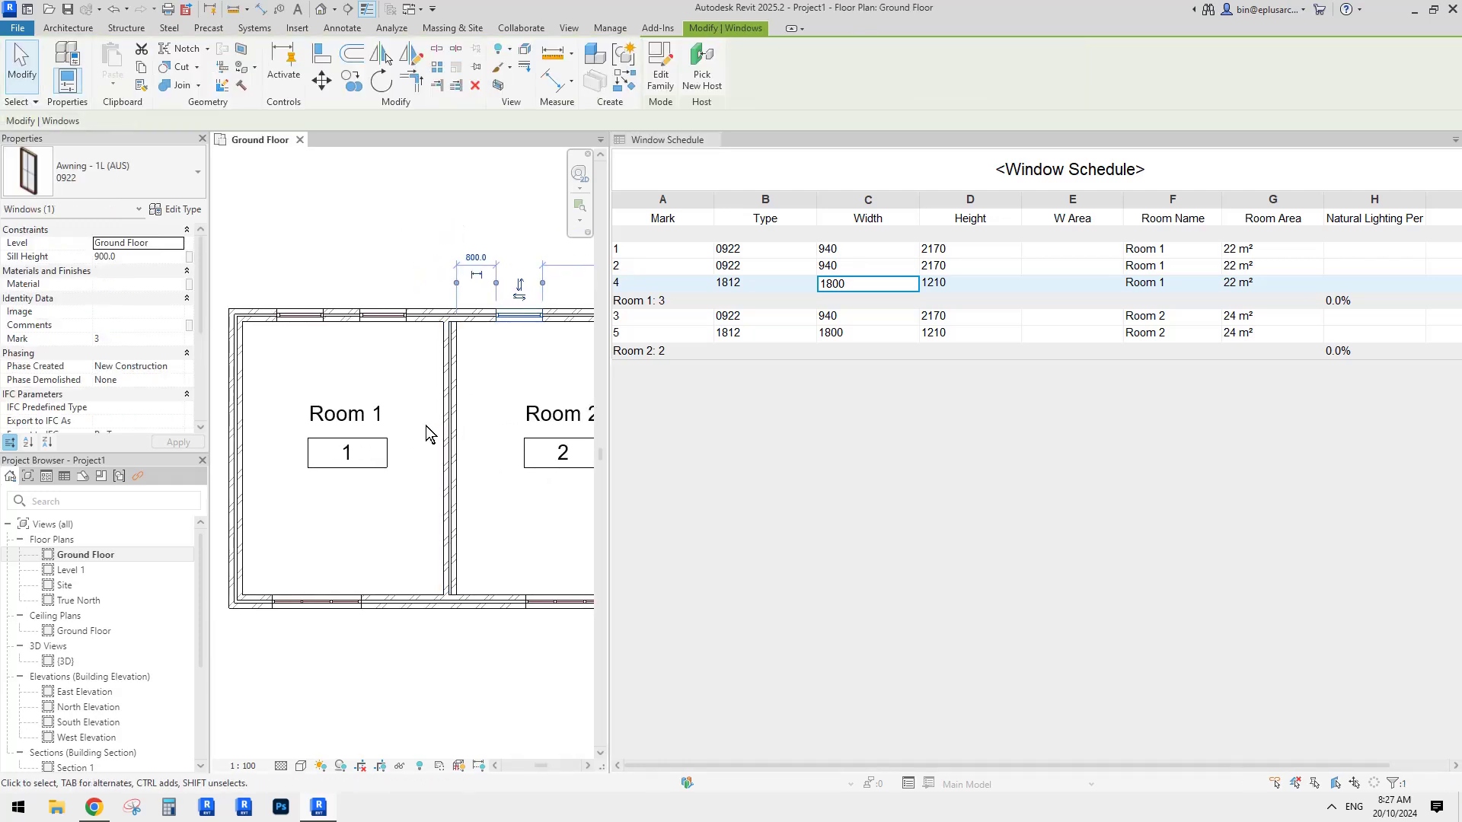
left_click(369, 317)
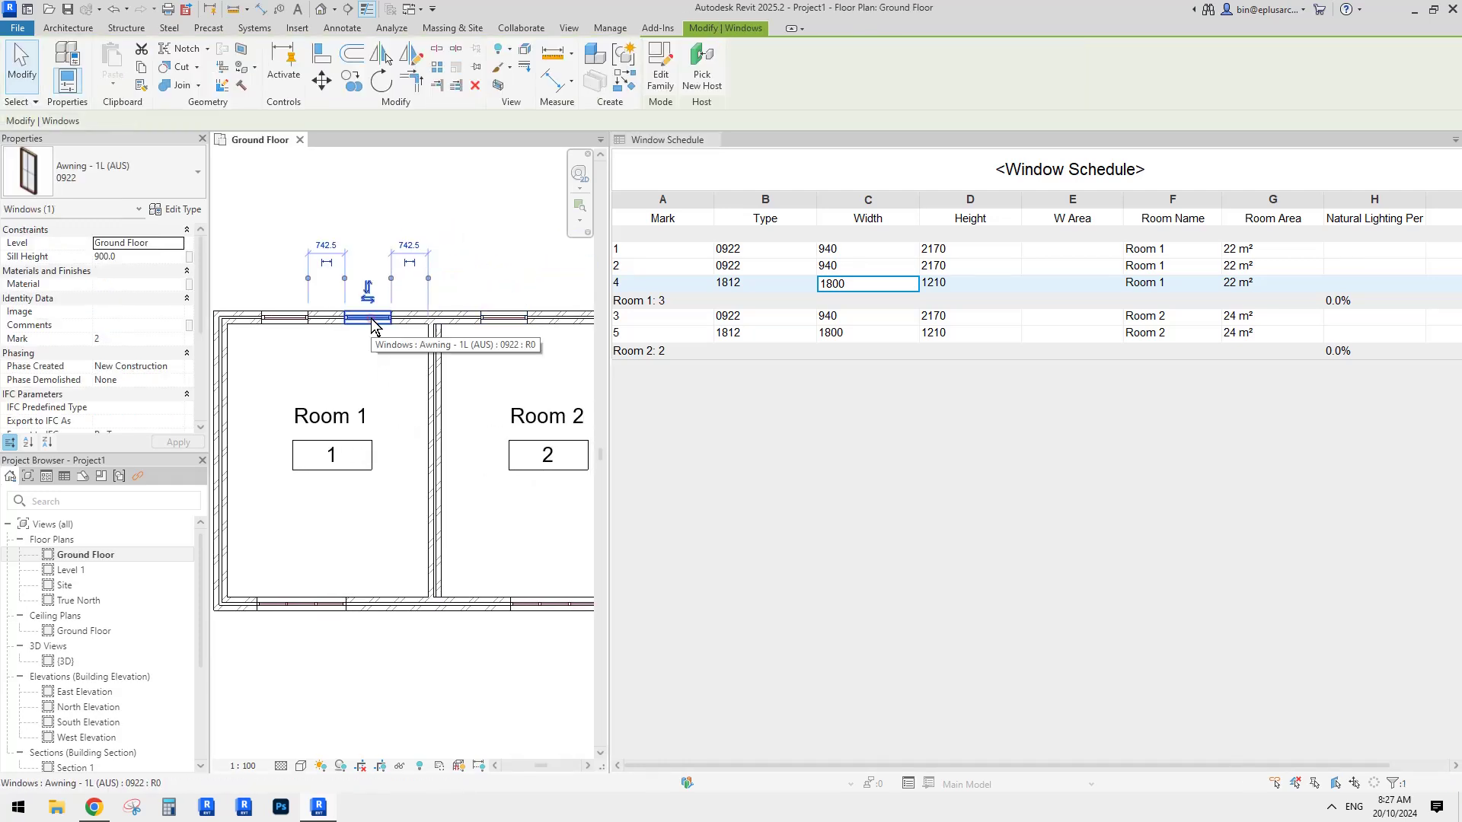
left_click(178, 208)
scroll(1154, 559, "down", 4)
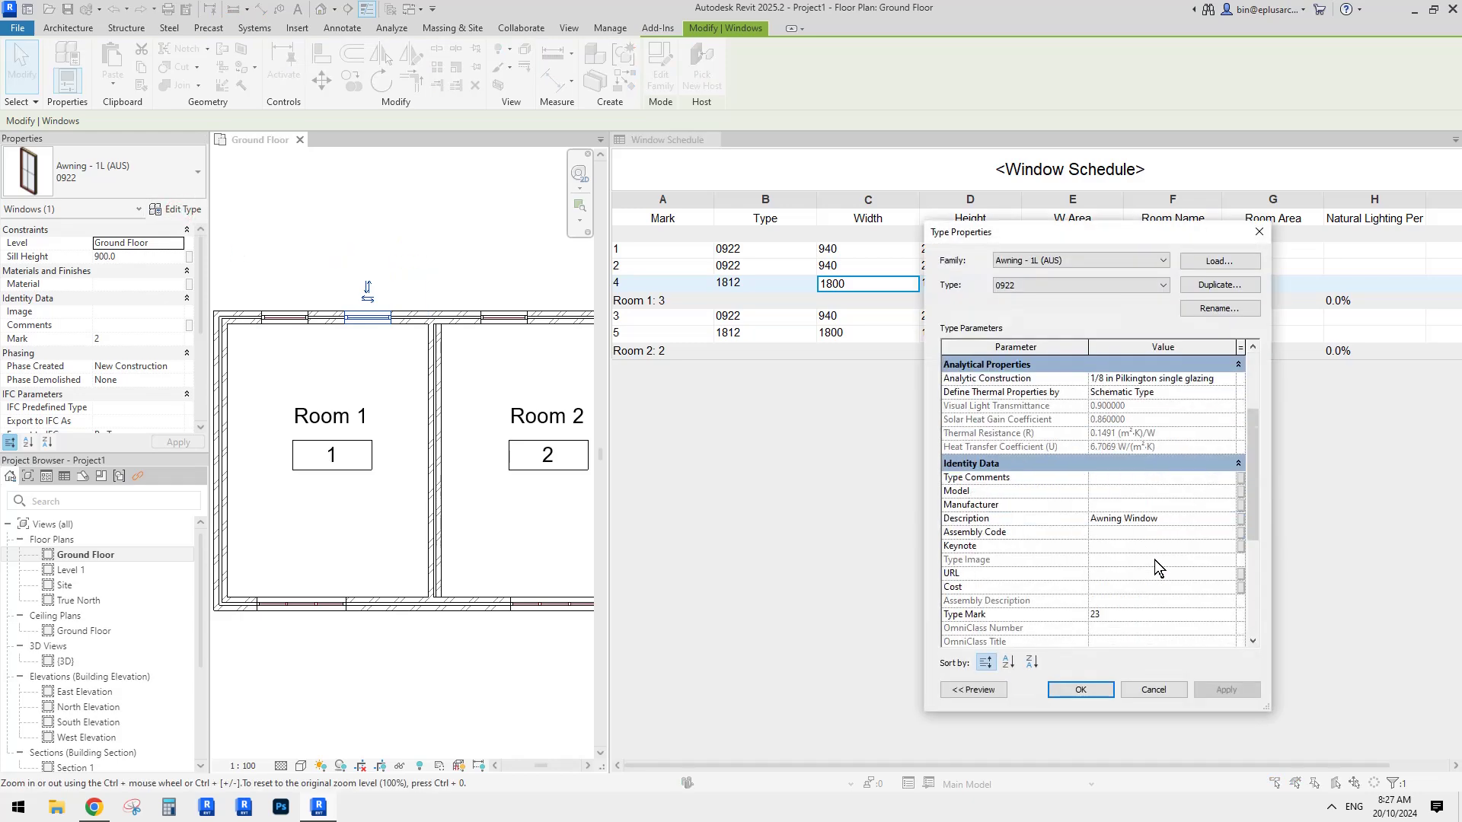
scroll(994, 507, "down", 3)
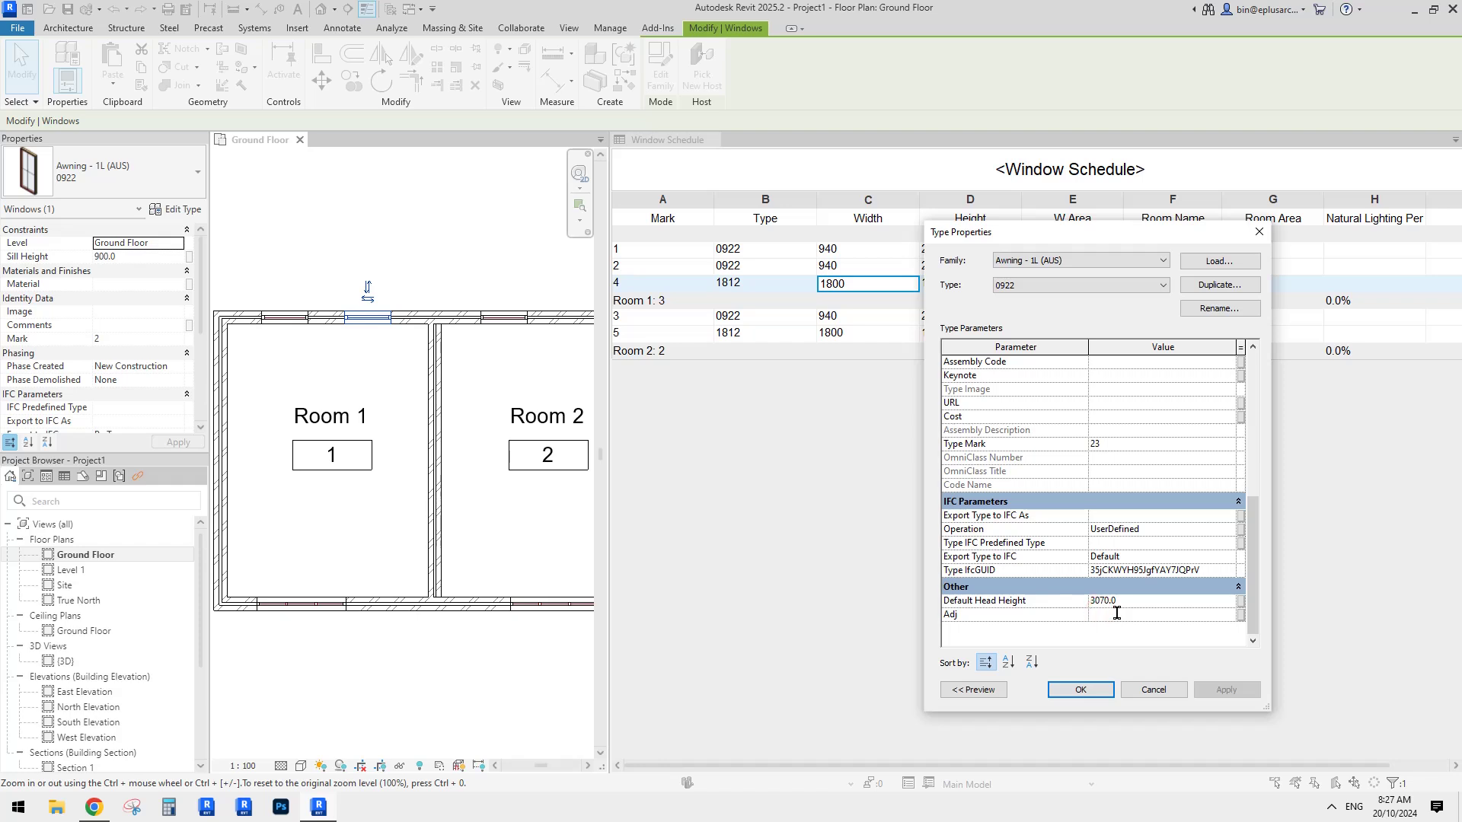
type("0.9")
left_click_drag(1099, 613, 1119, 613)
left_click(1115, 632)
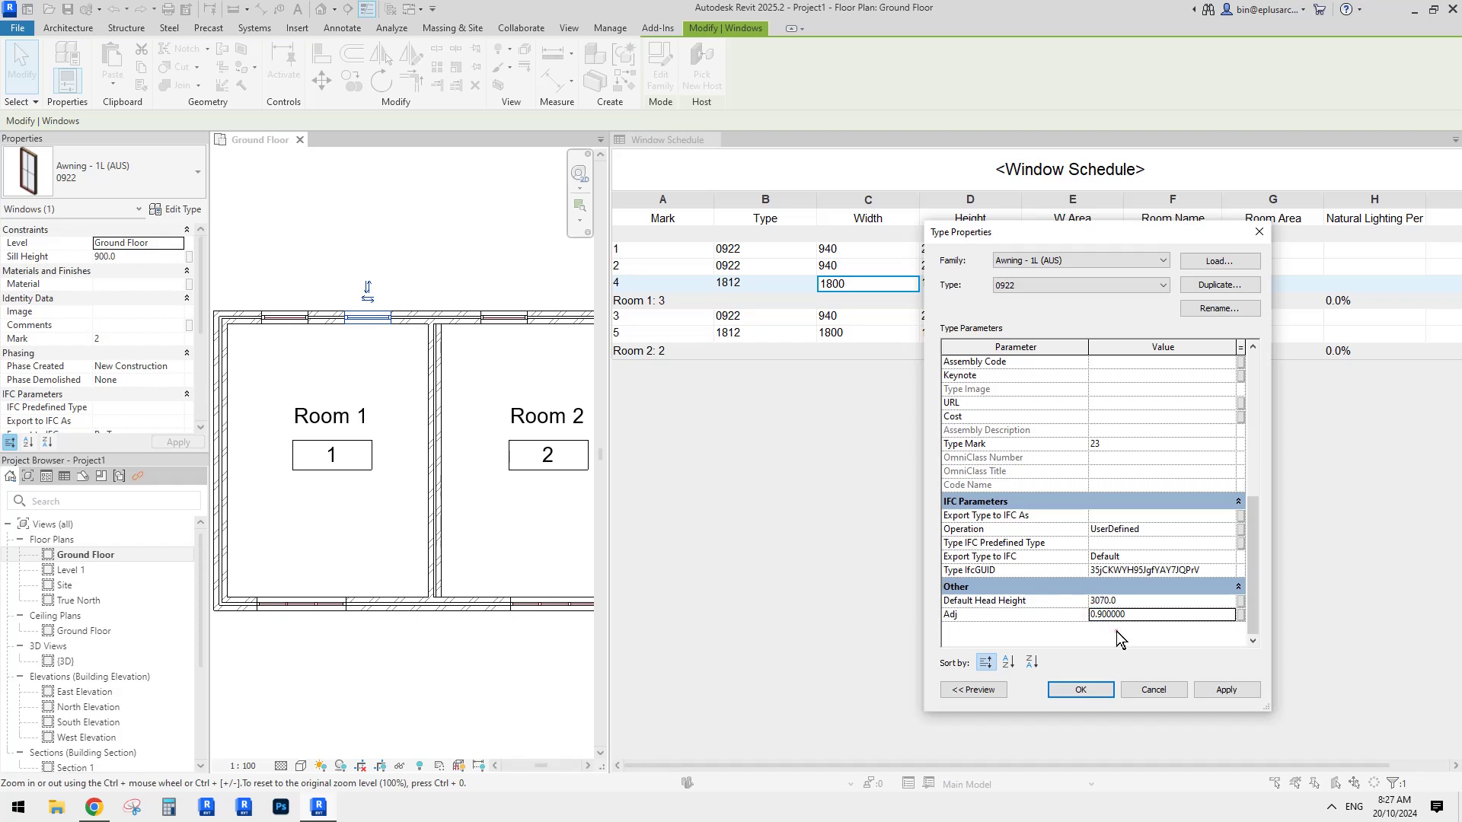
left_click(1081, 689)
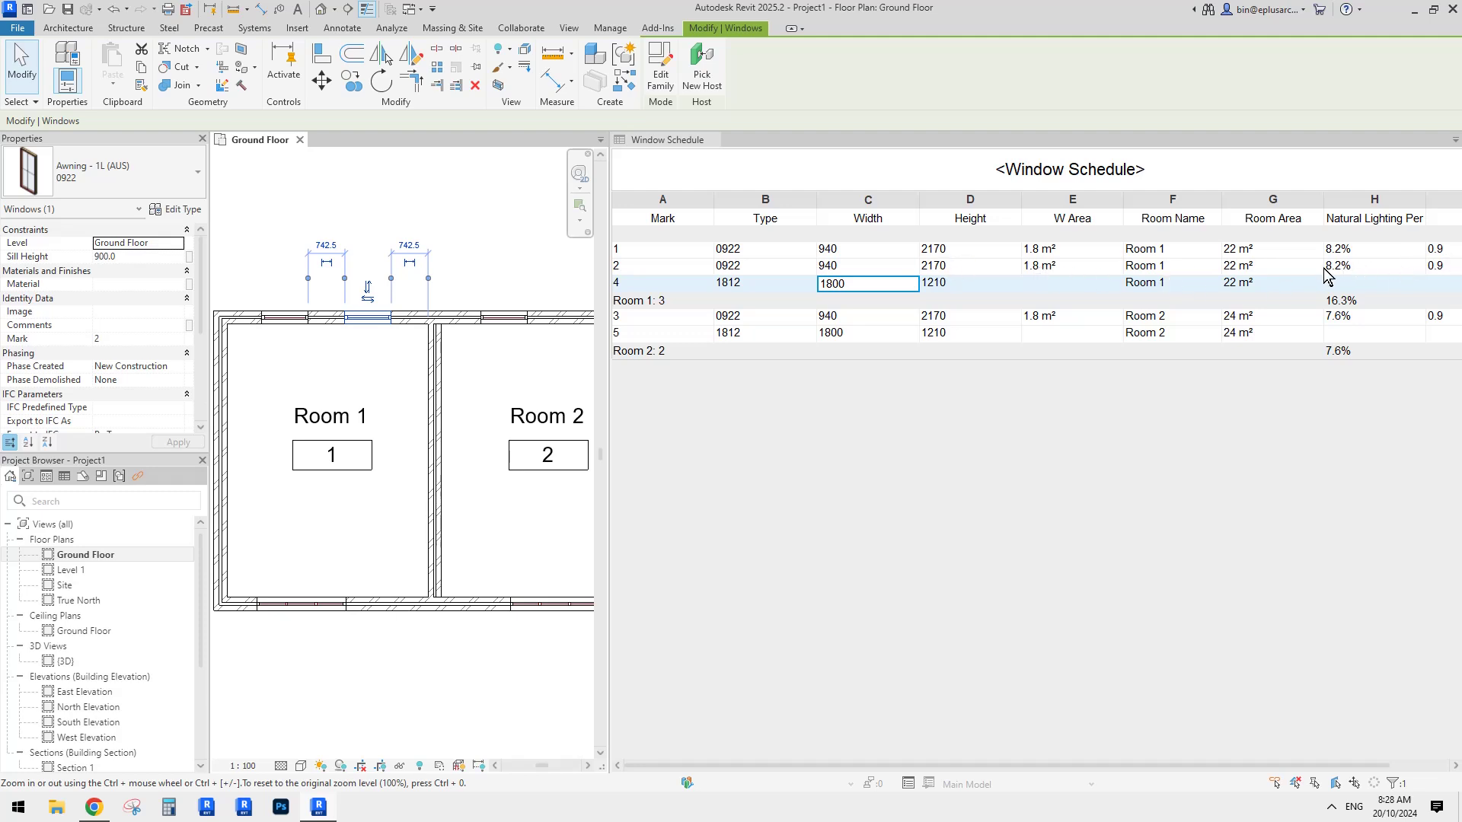
Set the Adj type parameter to 0.8 for the Double Hung - 3L (AUS) 1812 window type, using the window in Room 1's lower wall.
left_click(321, 601)
left_click(177, 208)
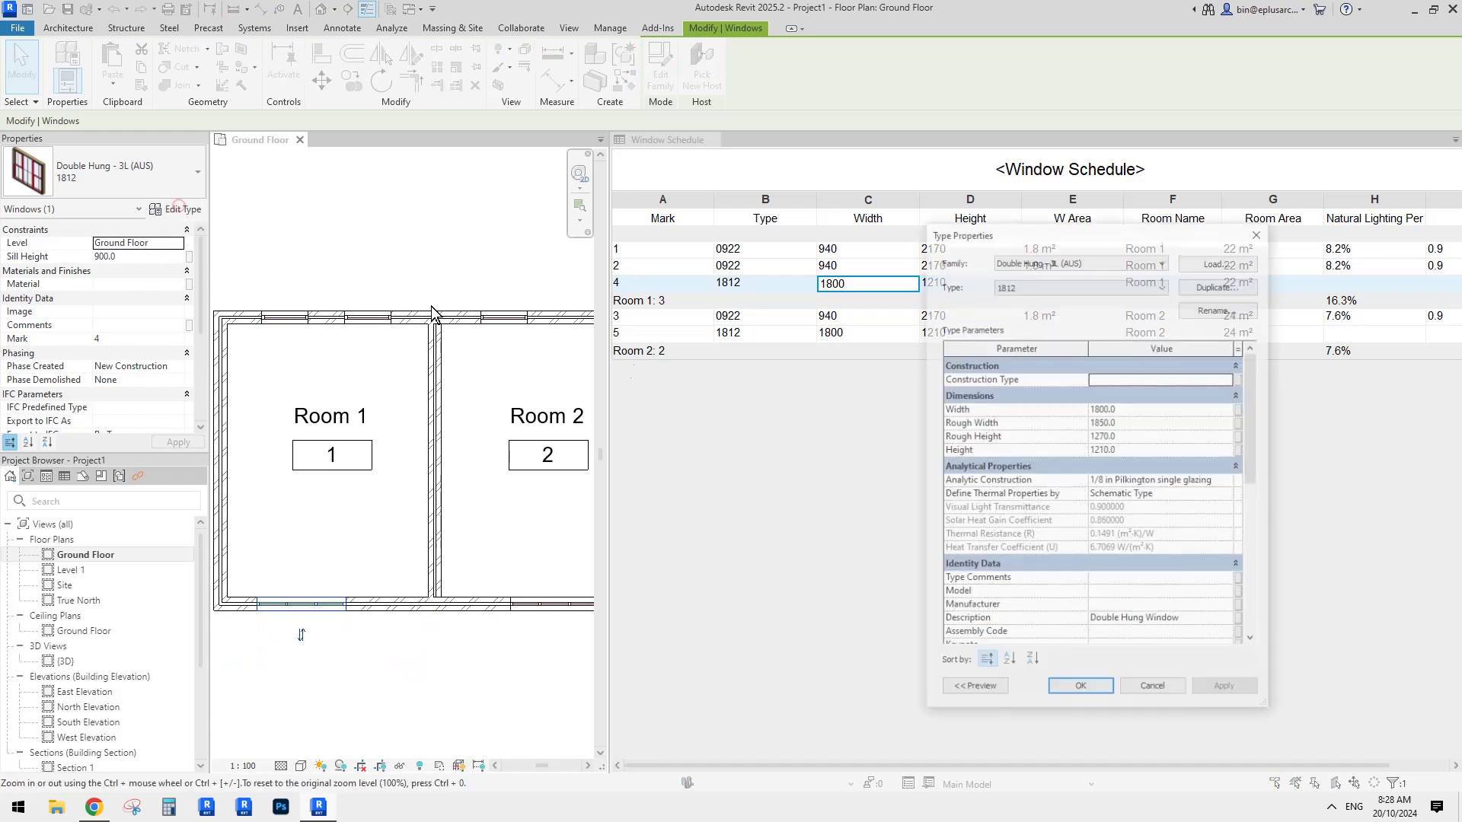
scroll(1148, 583, "down", 5)
scroll(1140, 617, "down", 3)
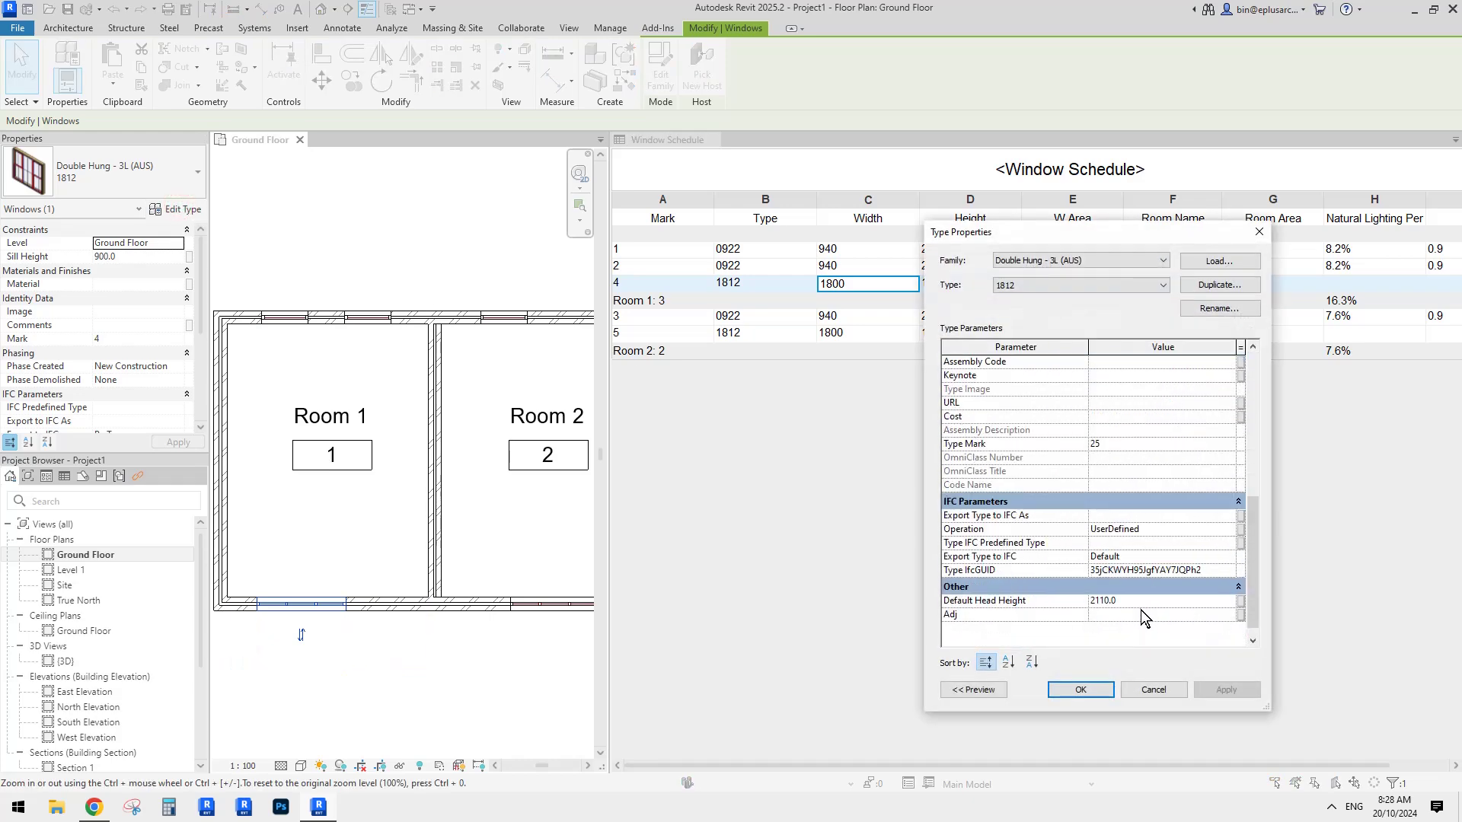
left_click(1139, 615)
type("0.800000")
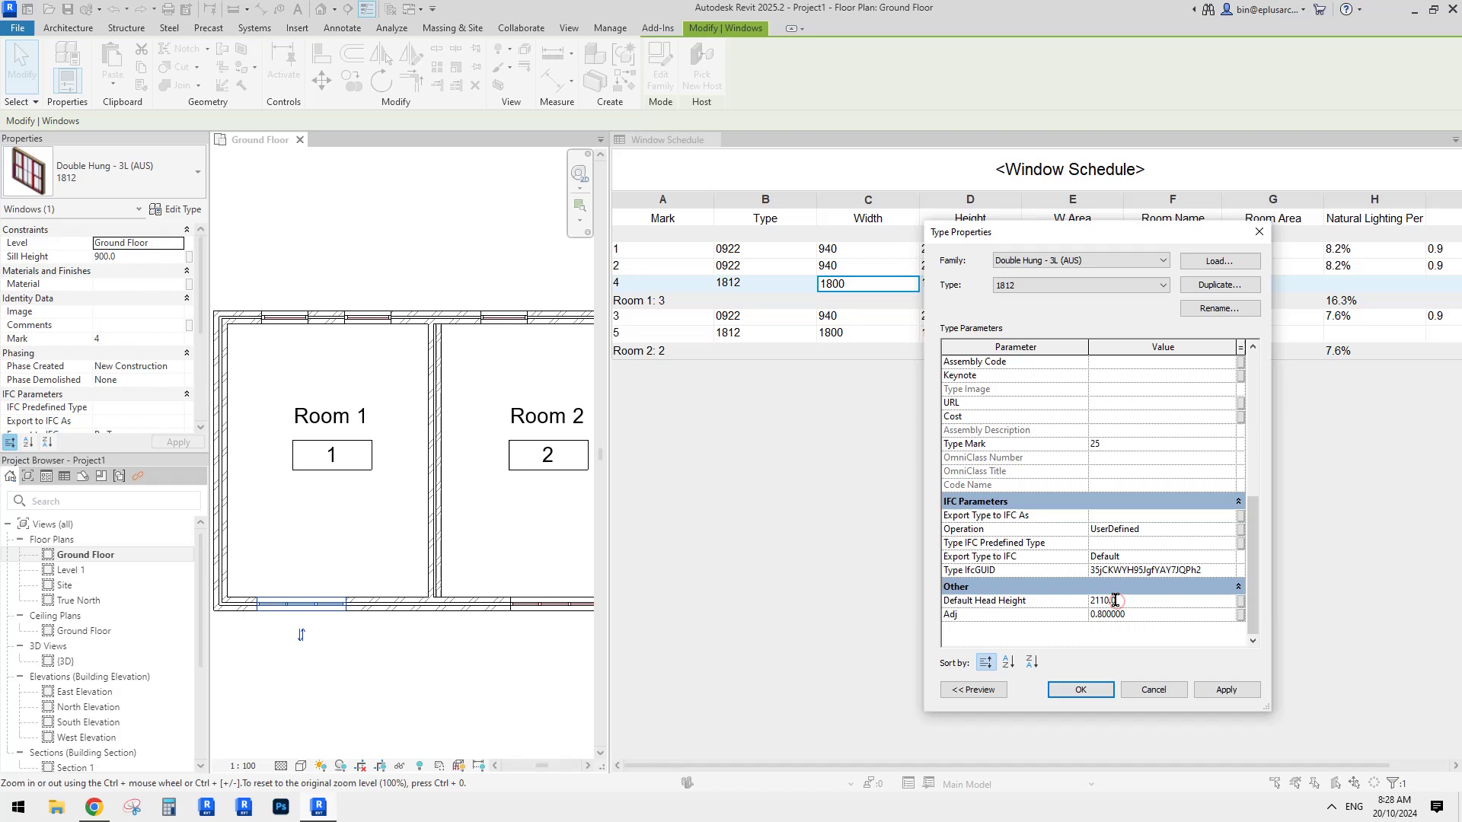
left_click(1123, 601)
left_click(1086, 690)
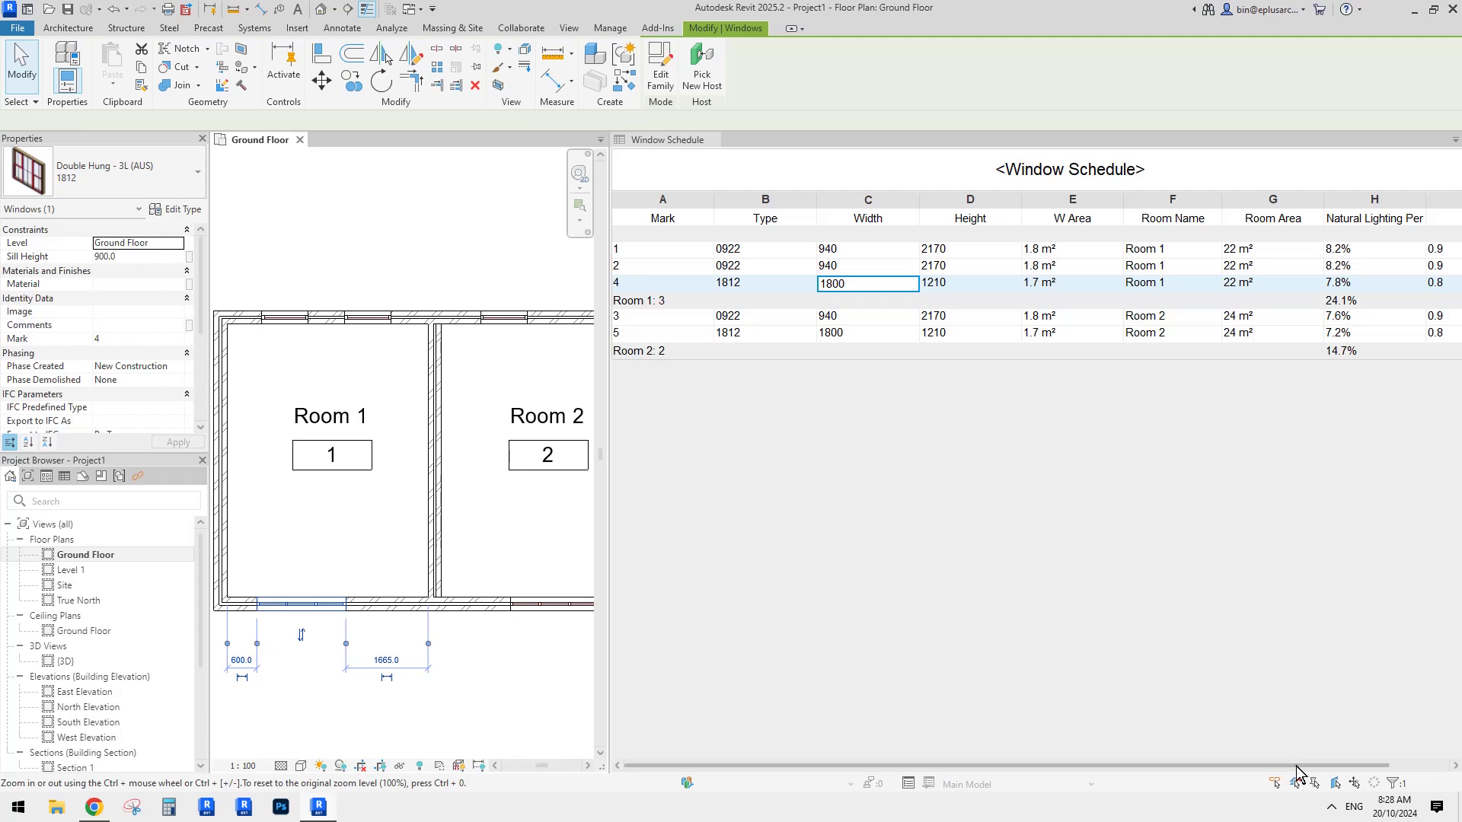
Hide the Adj column in the window schedule.
left_click_drag(1292, 765, 1368, 765)
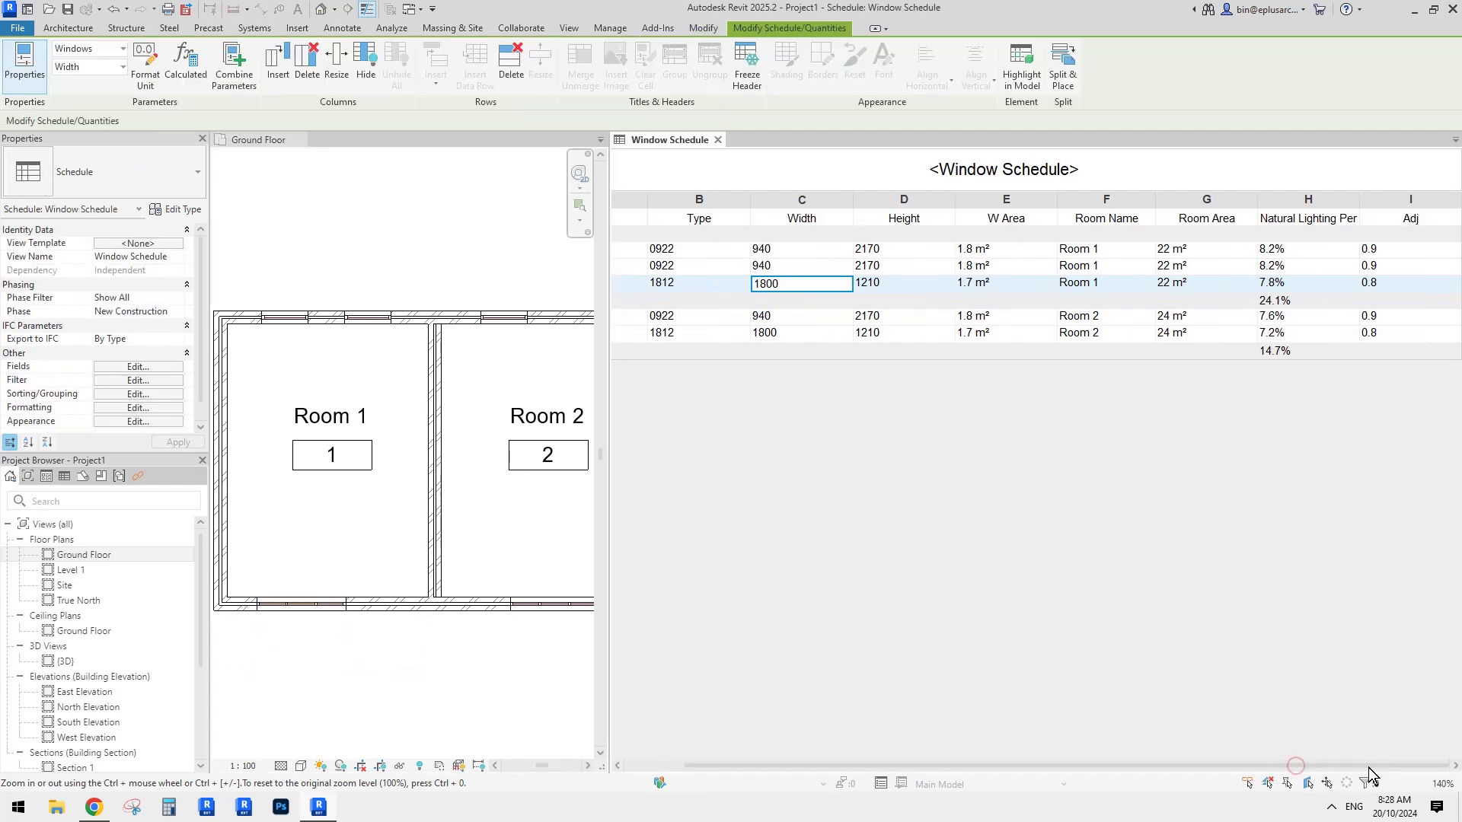
left_click(1411, 200)
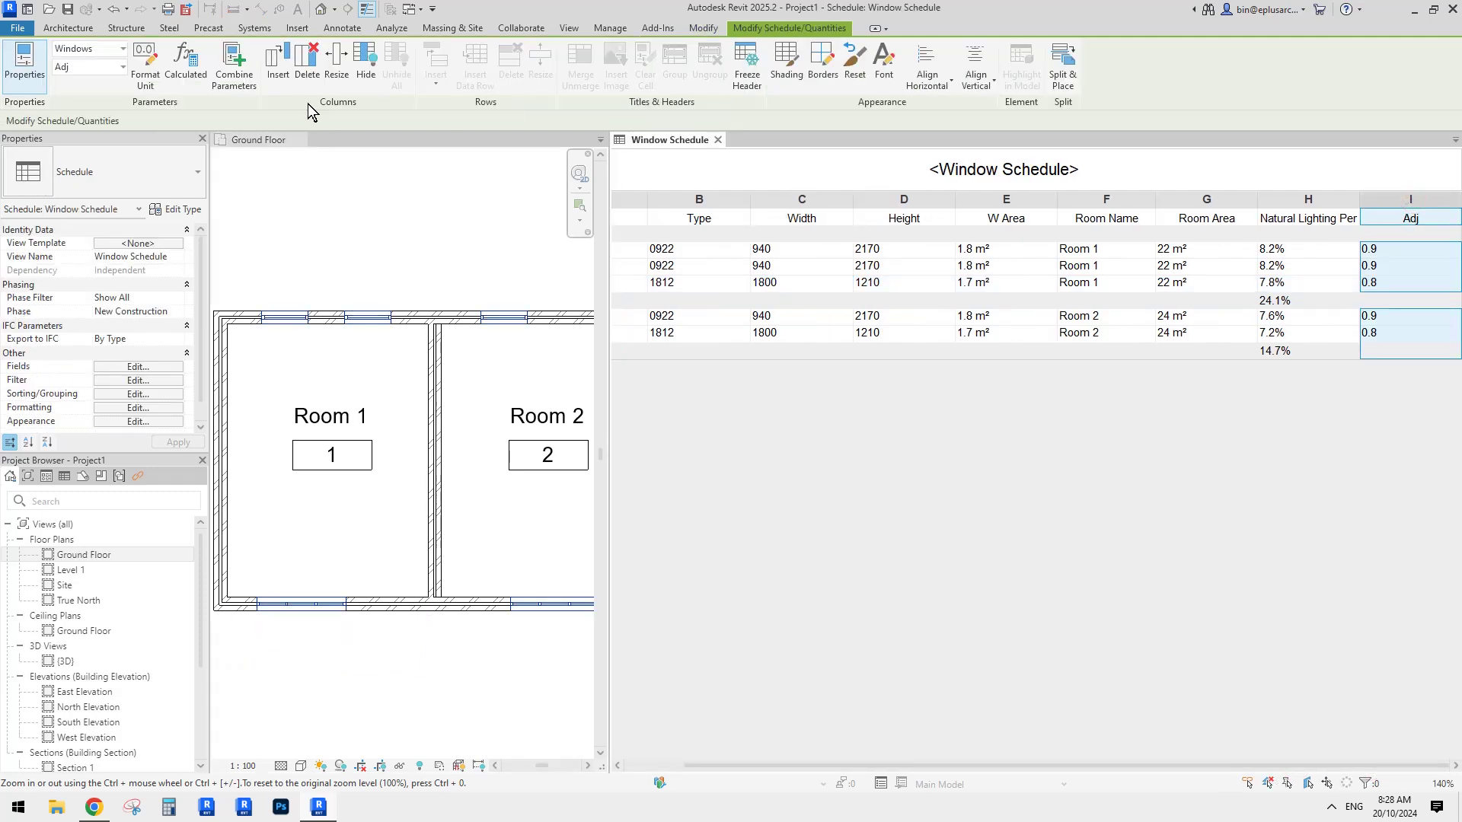
left_click(365, 66)
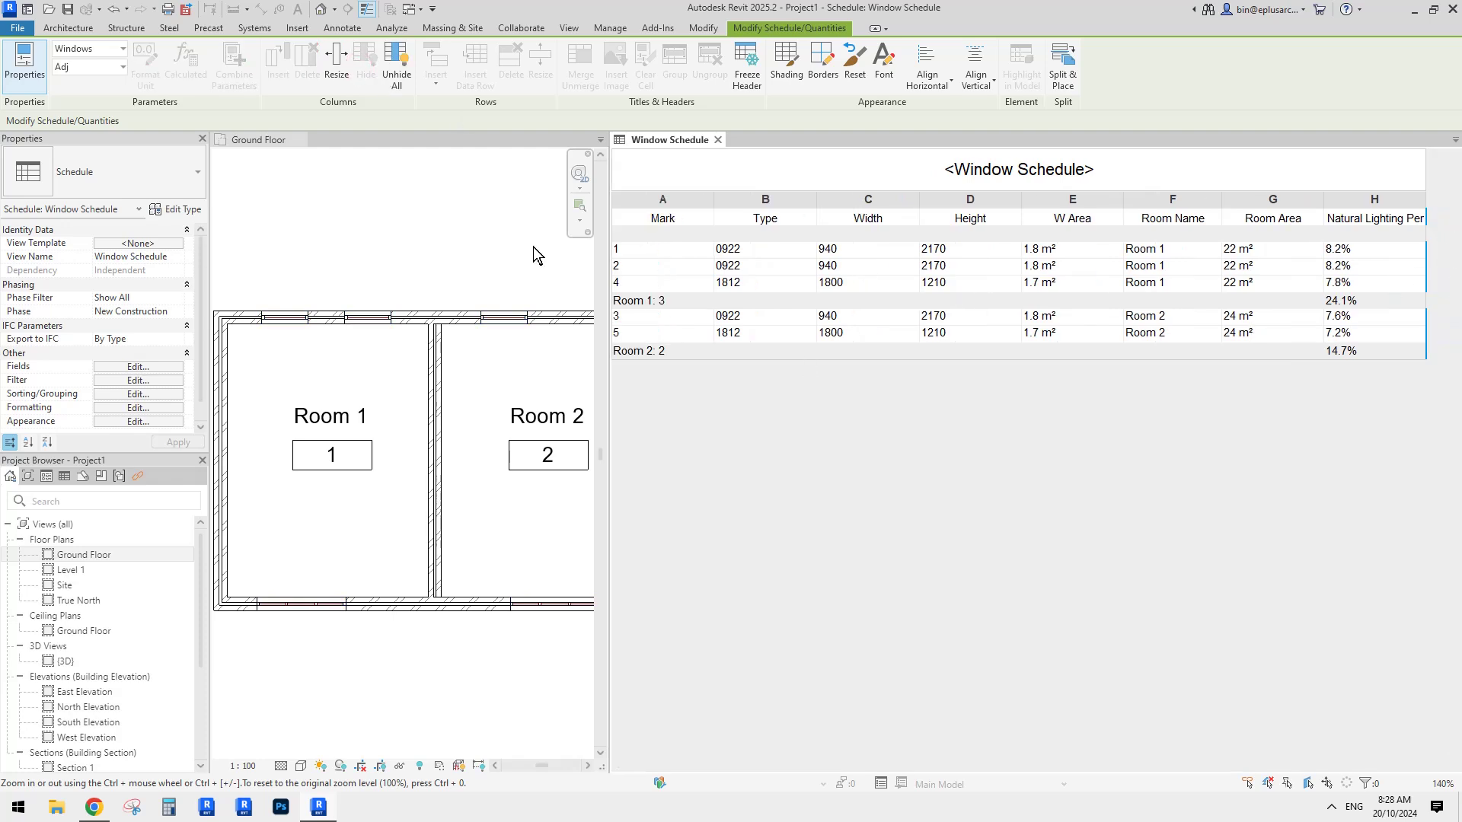
left_click(919, 400)
In the schedule's sorting and grouping settings, turn off the From Room: Name footer and Itemize every instance.
left_click(144, 366)
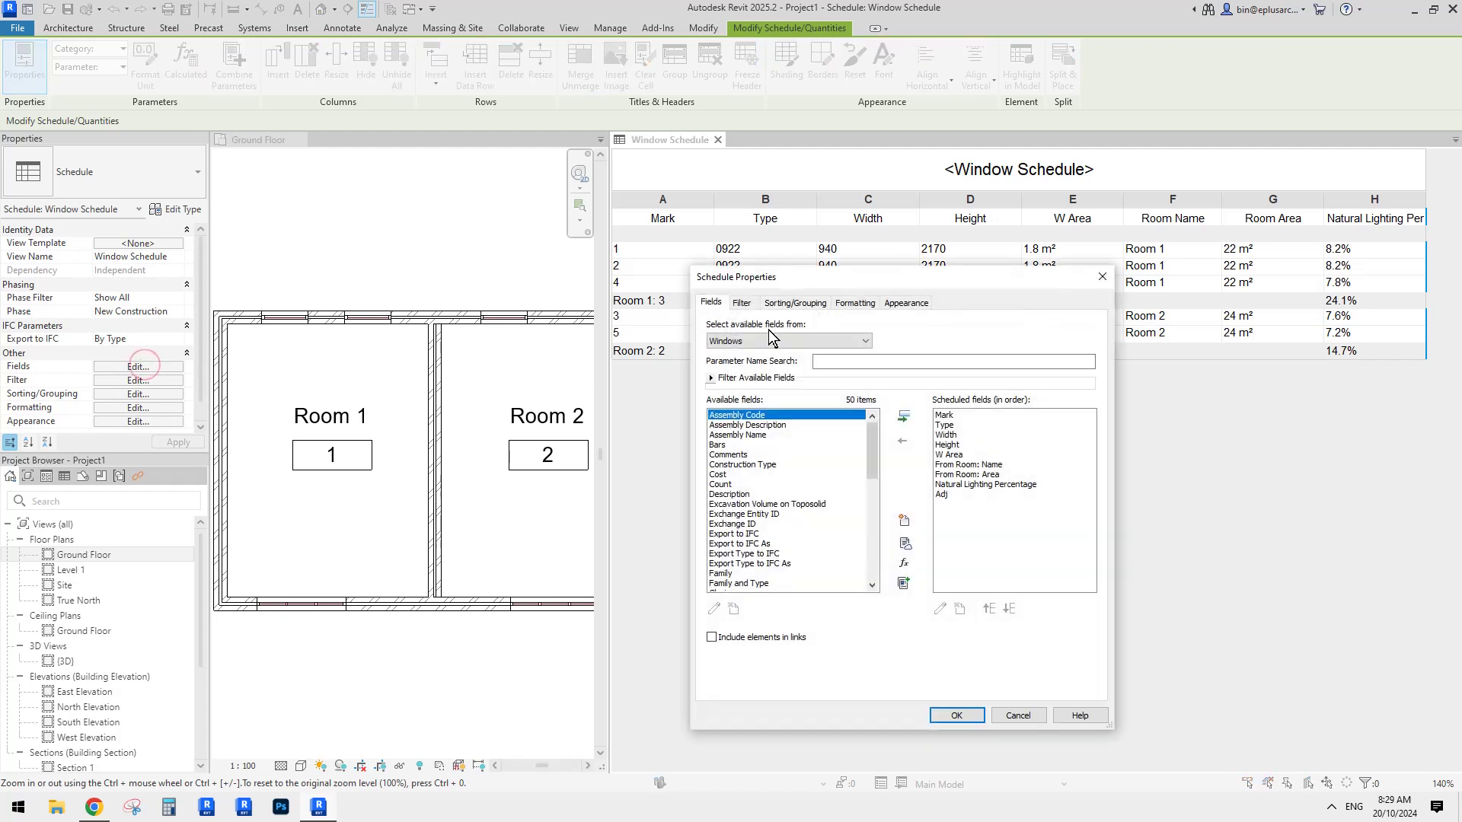
left_click(742, 303)
left_click(795, 303)
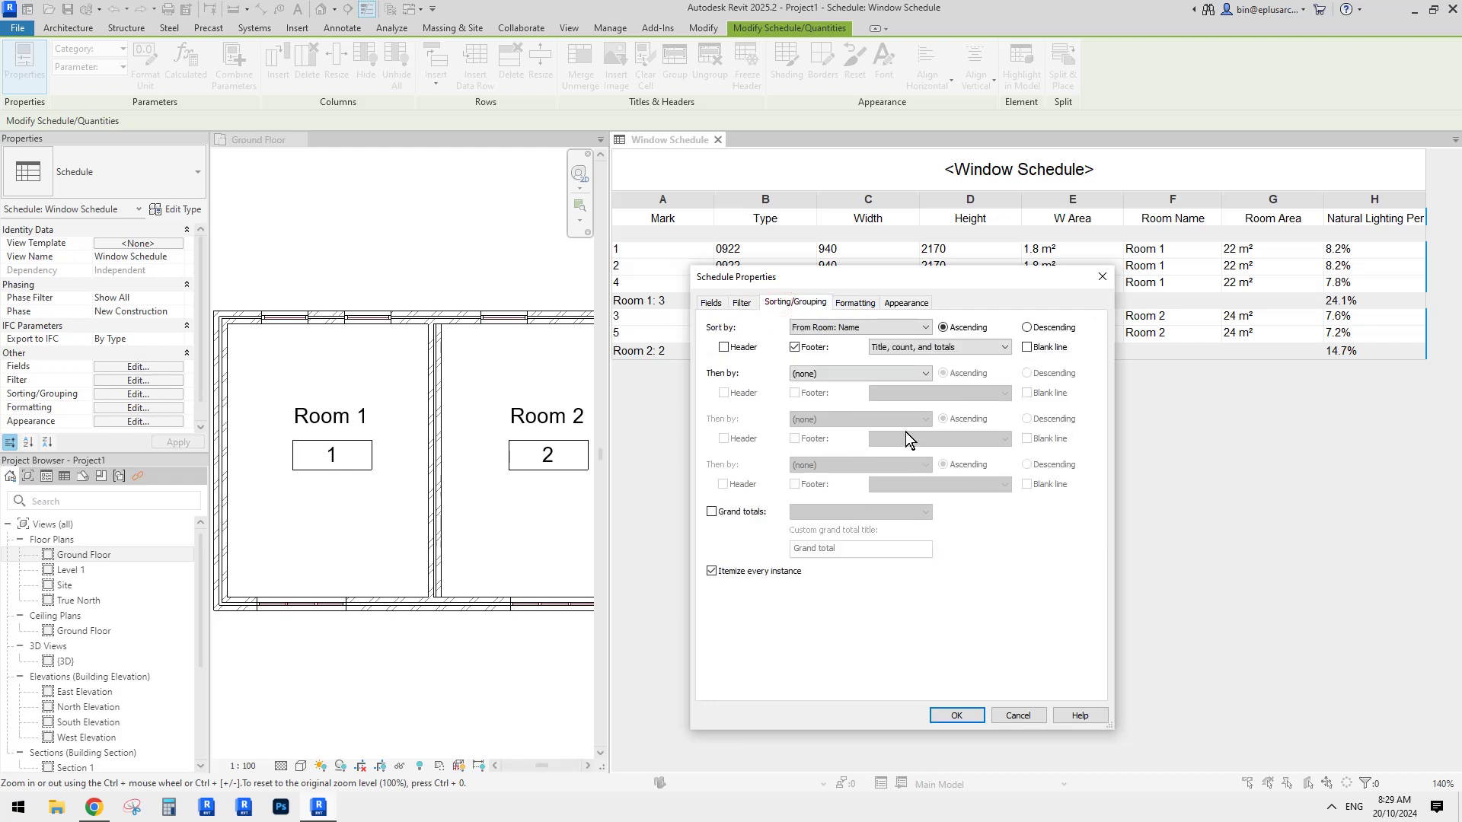
left_click(795, 347)
left_click(795, 347)
left_click(794, 347)
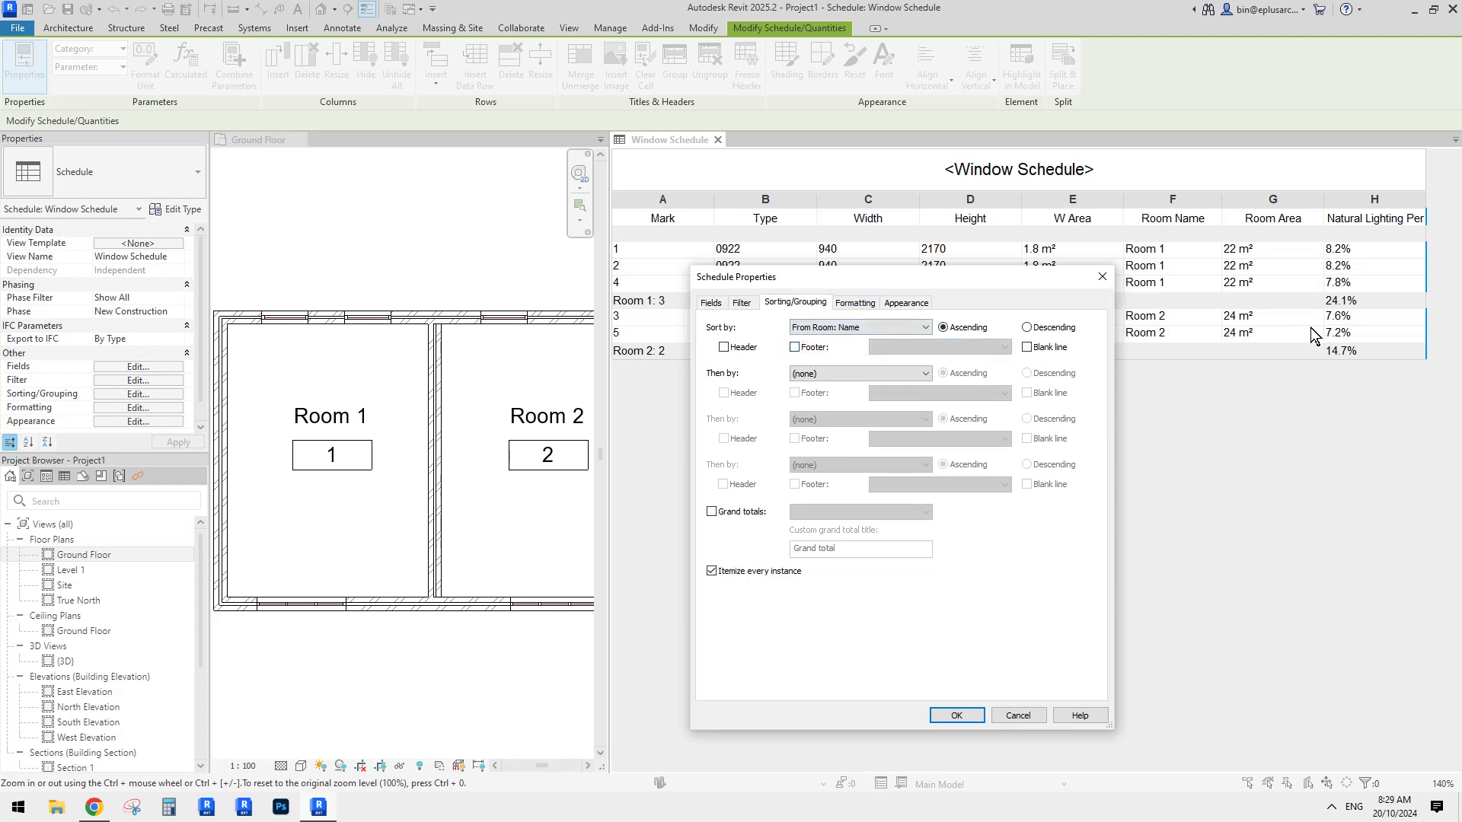
left_click(712, 571)
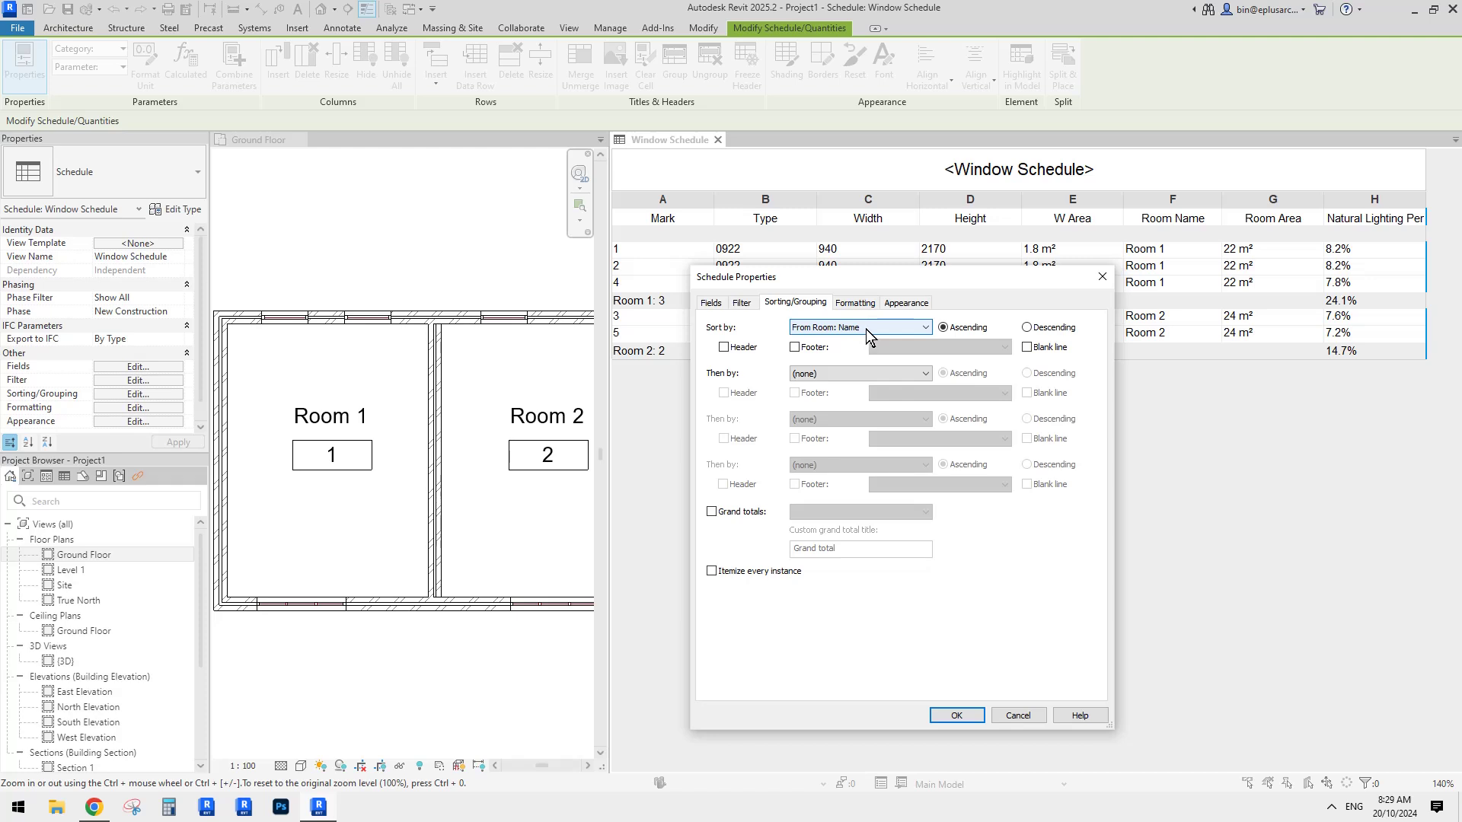
Check that the Natural Lighting Percentage field is formatted to calculate totals, and apply the schedule changes.
left_click(856, 303)
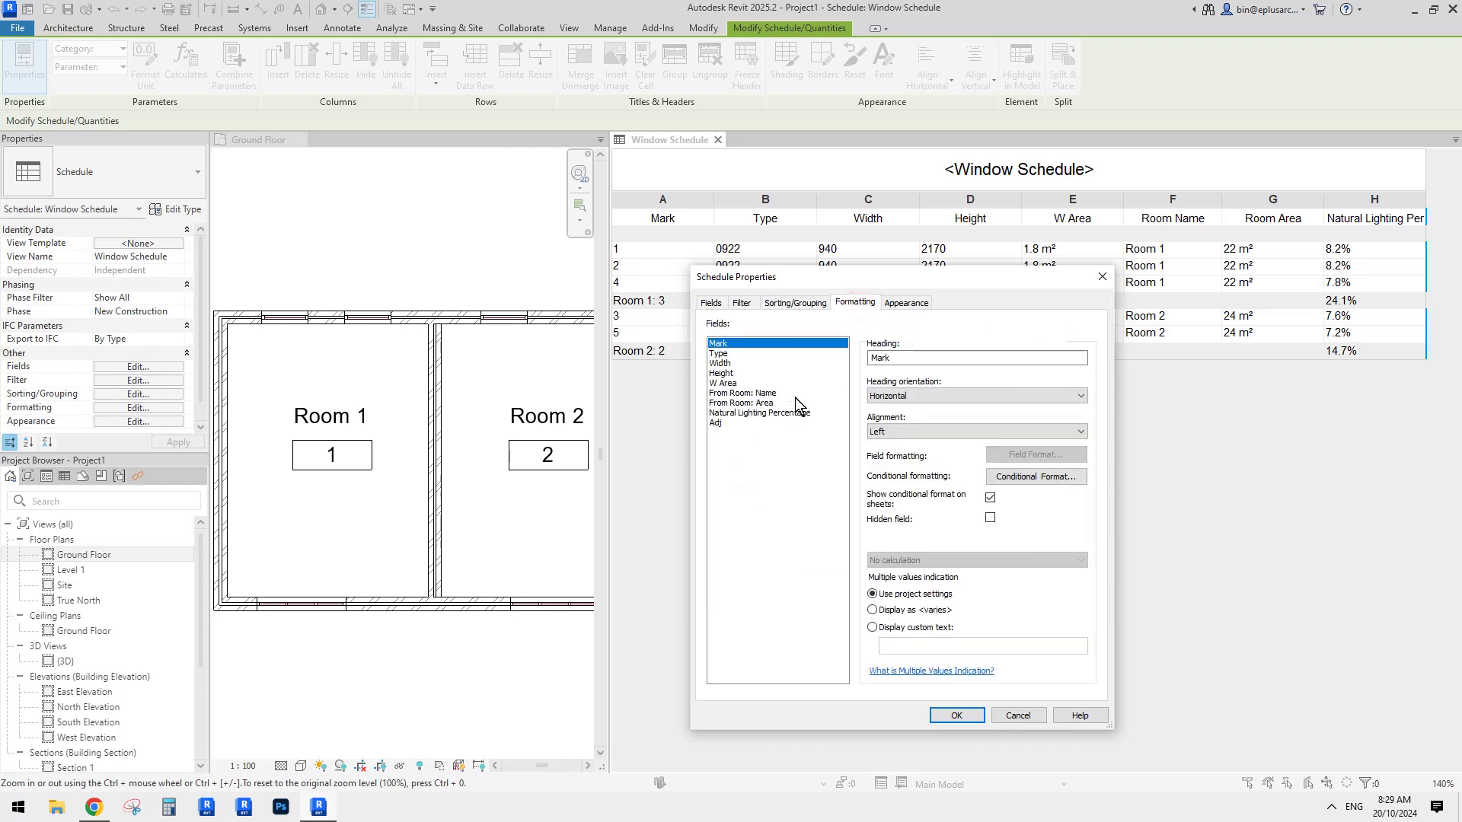
left_click(754, 413)
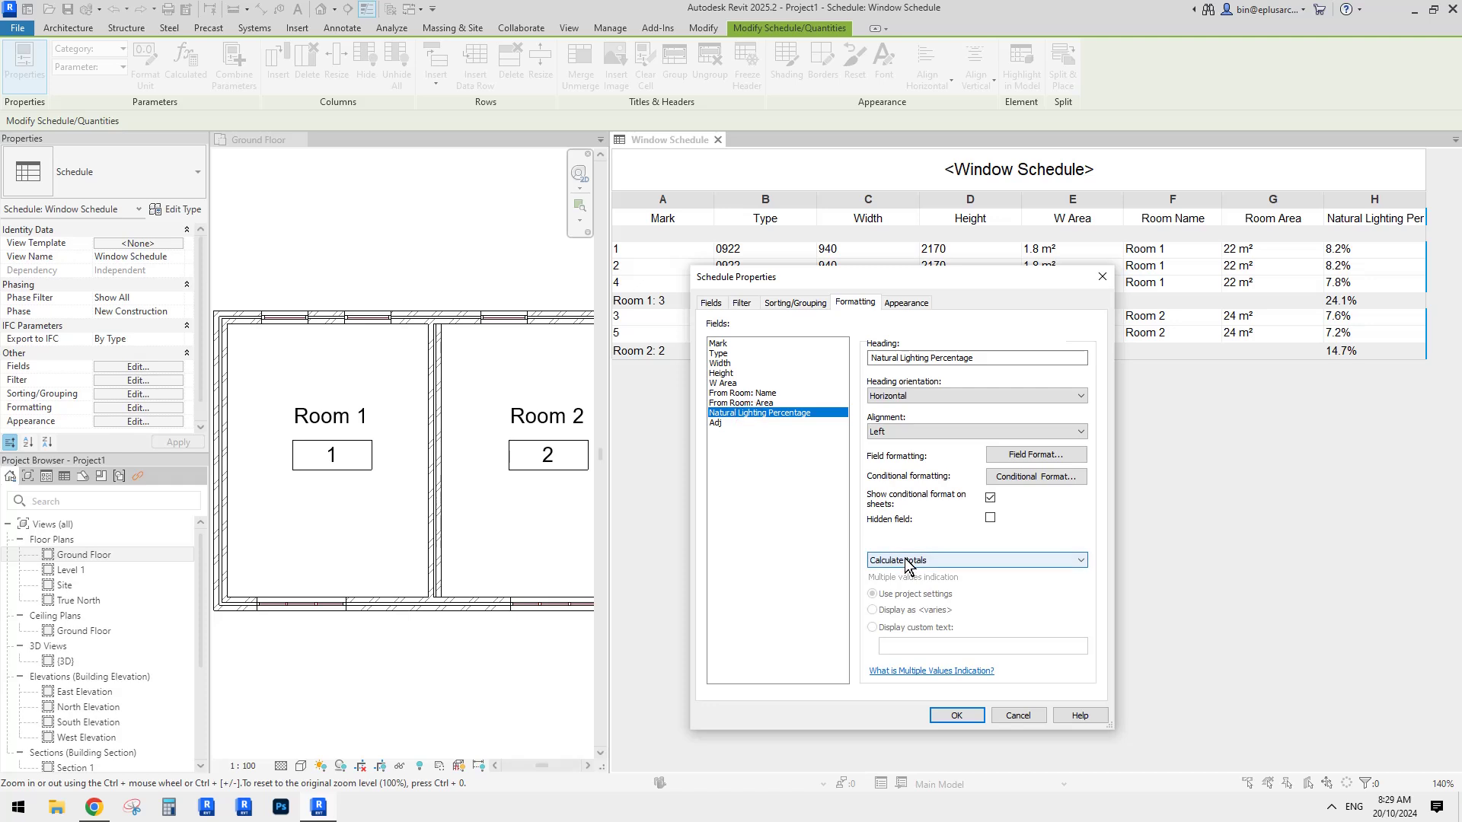
left_click(948, 717)
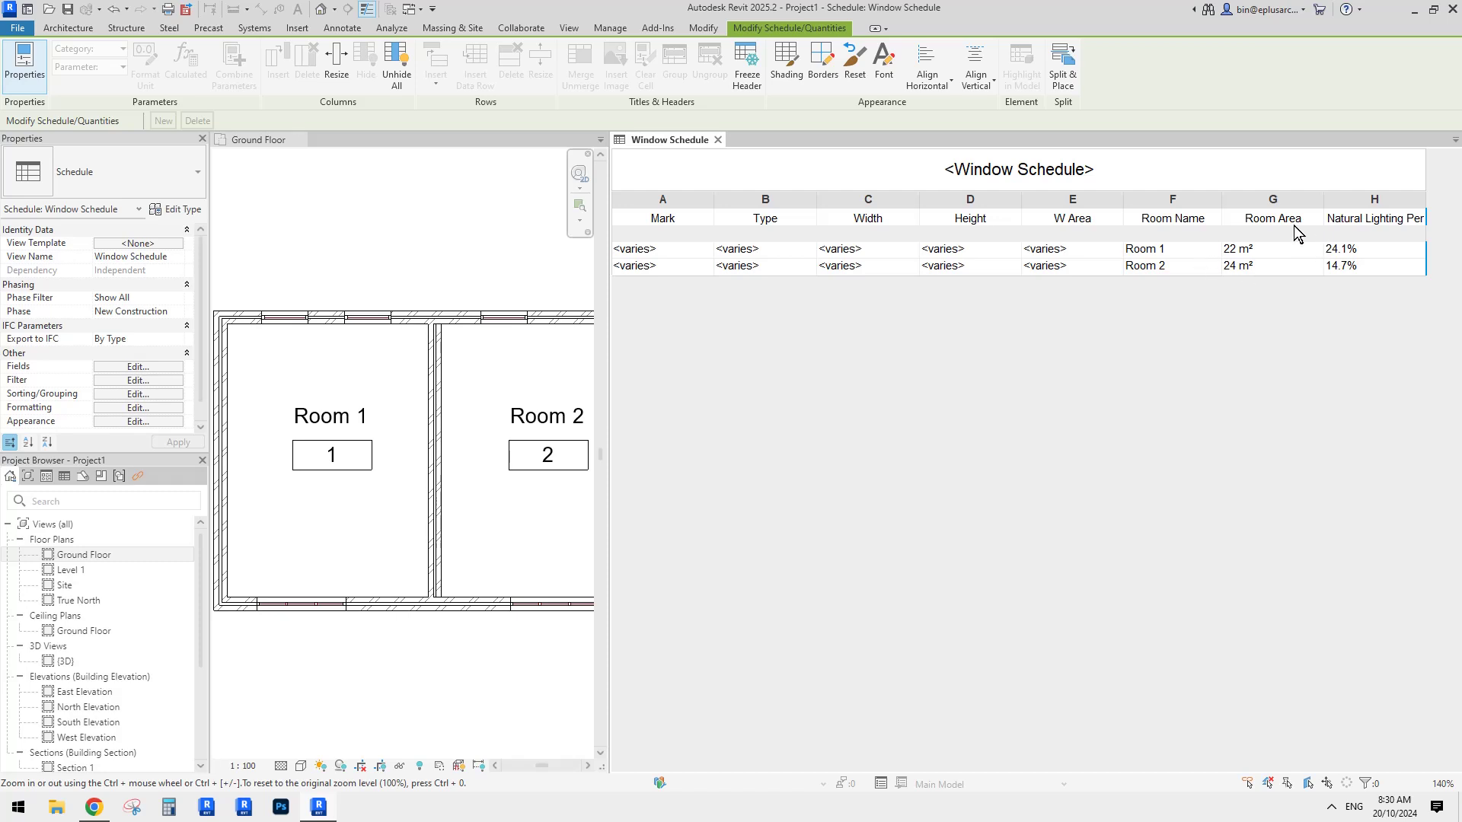
Hide the Mark, Type, Width, Height and W Area columns, and select the Room 1 row to highlight its windows in the plan.
left_click_drag(1097, 200, 691, 196)
left_click(368, 56)
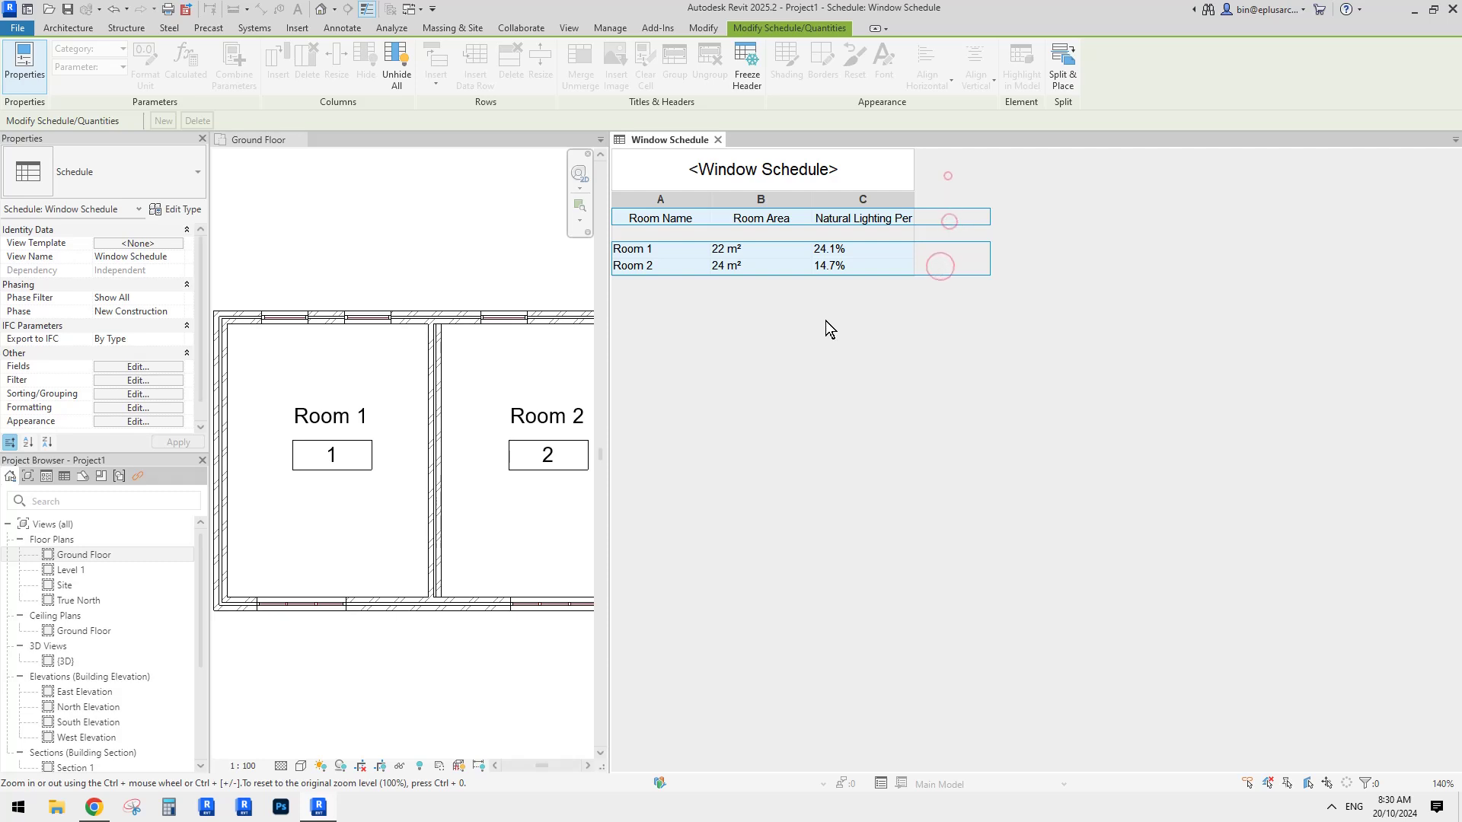
left_click(678, 254)
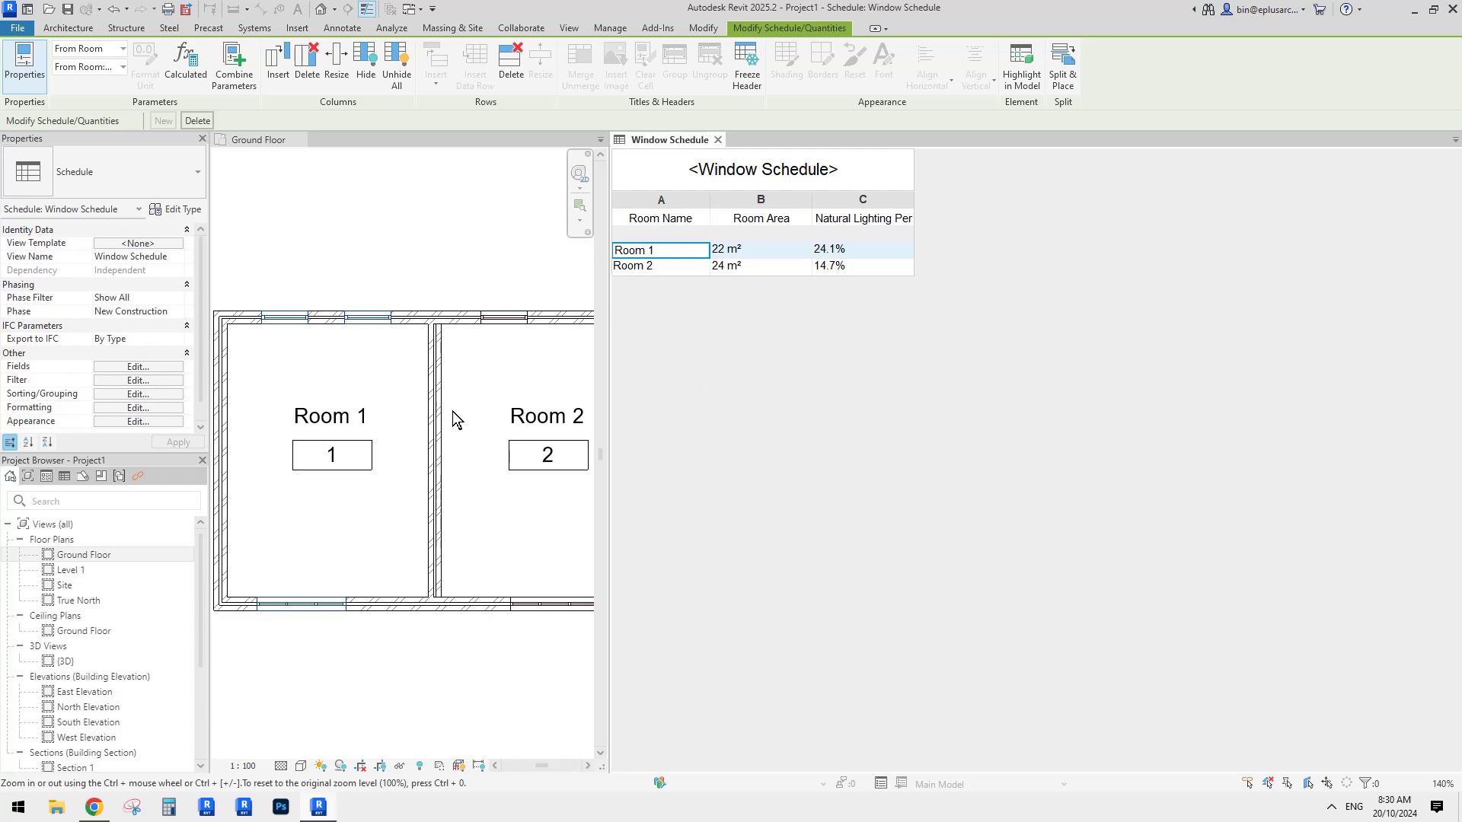
left_click(424, 300)
left_click(718, 338)
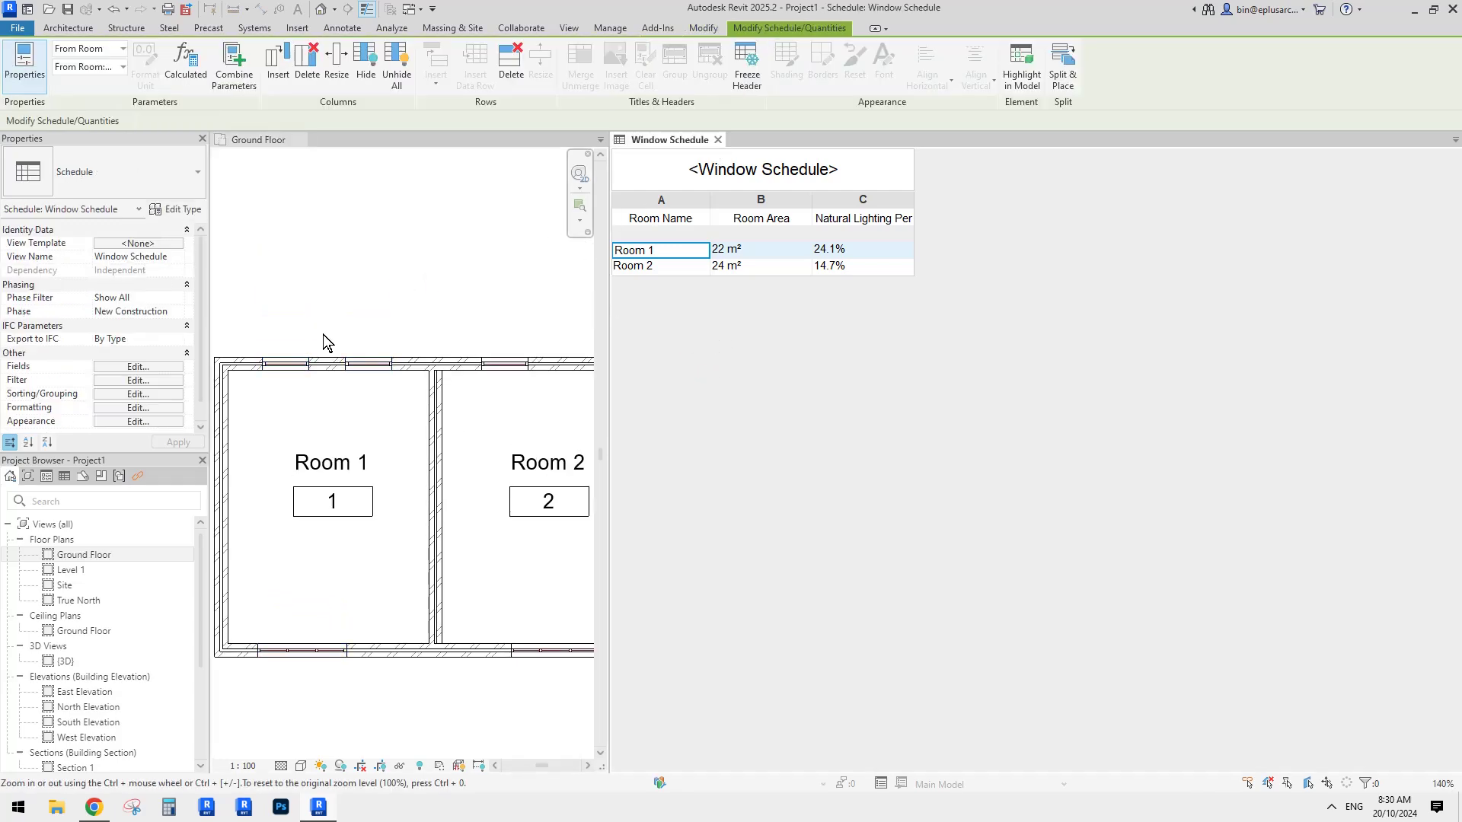
Review the window schedule's scheduled fields and its sorting and grouping settings, closing the properties without changes.
left_click(145, 368)
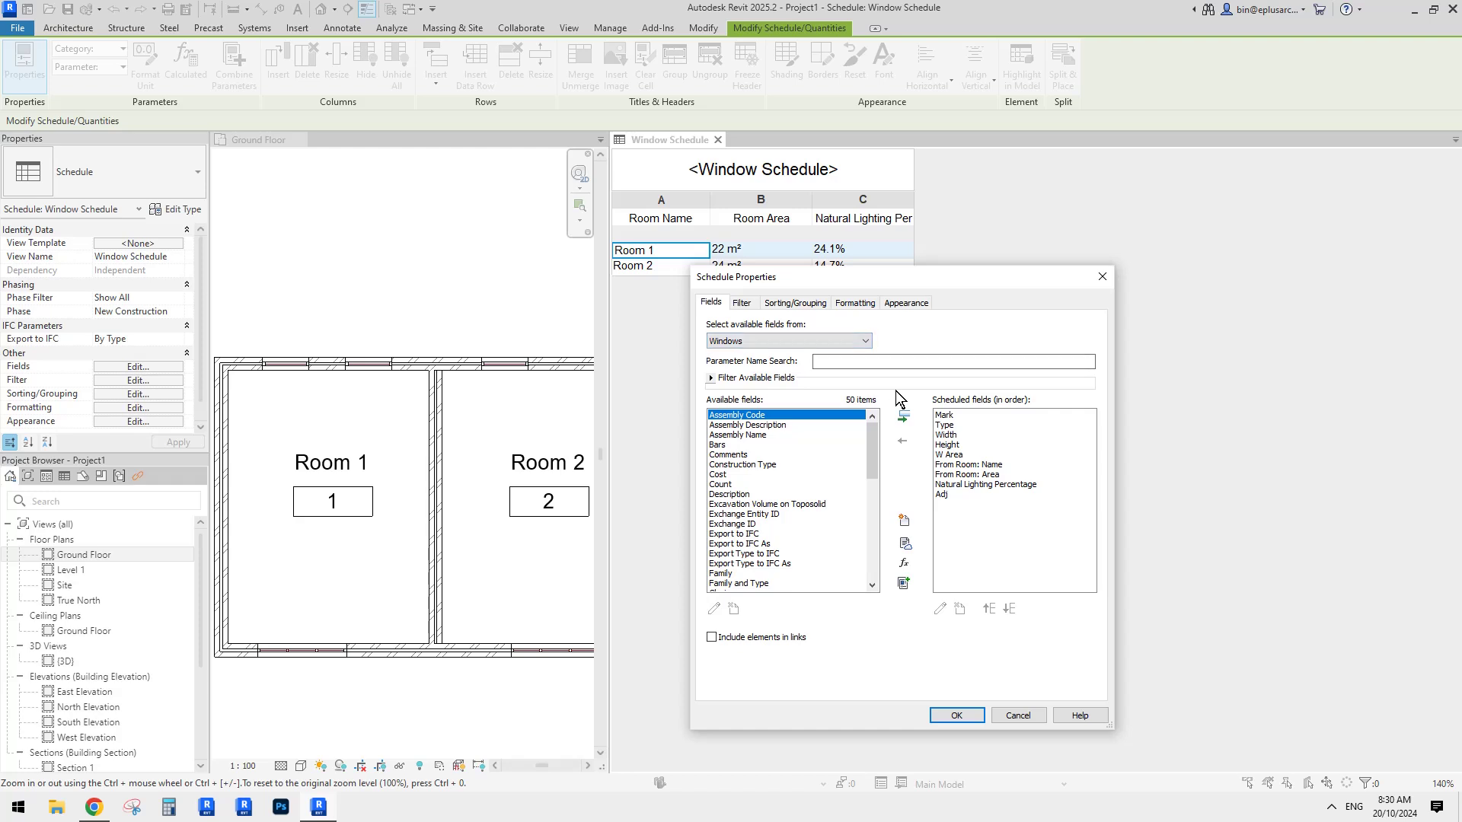
left_click(742, 303)
left_click(794, 303)
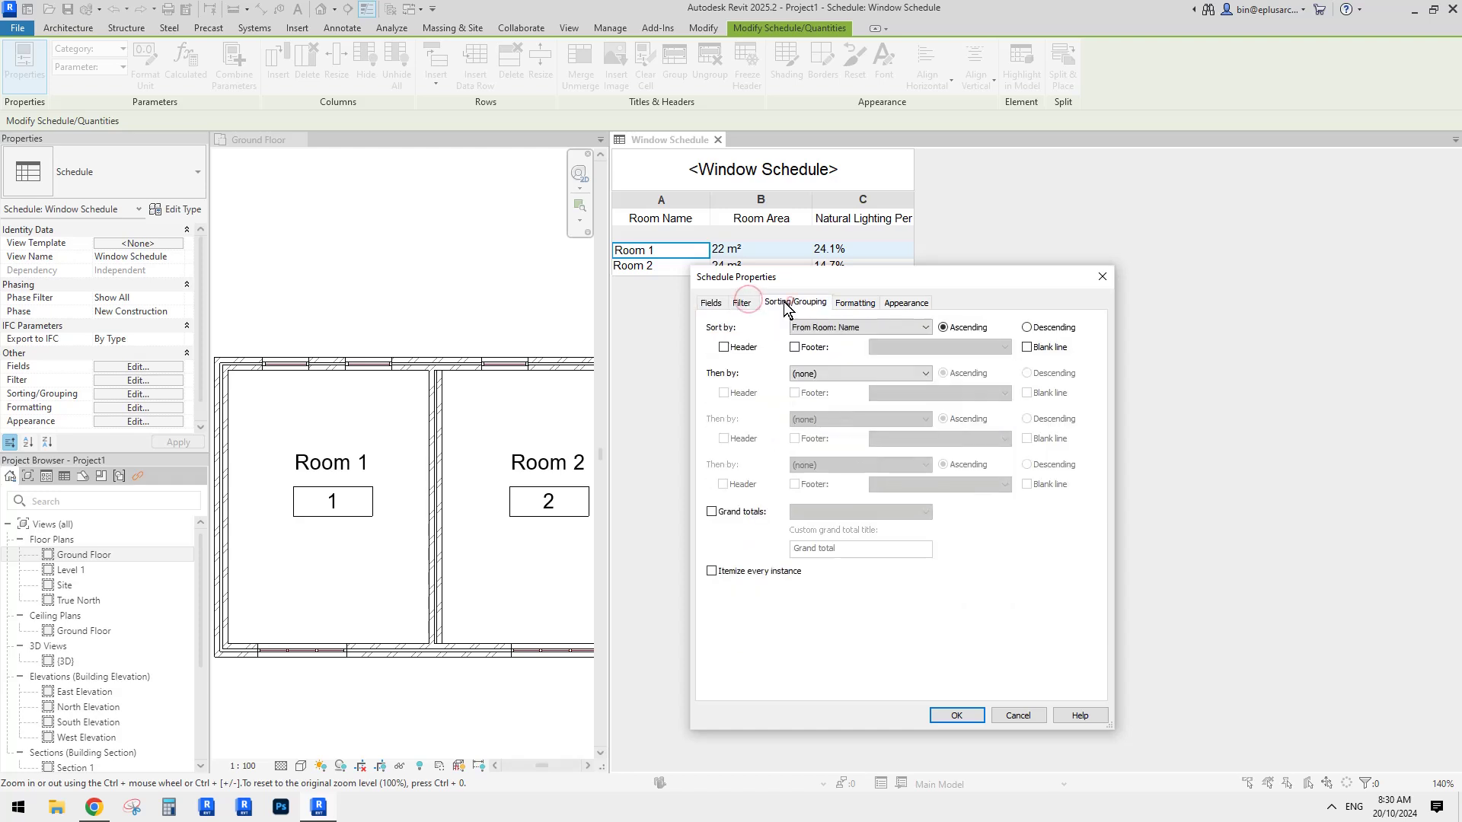
left_click(711, 302)
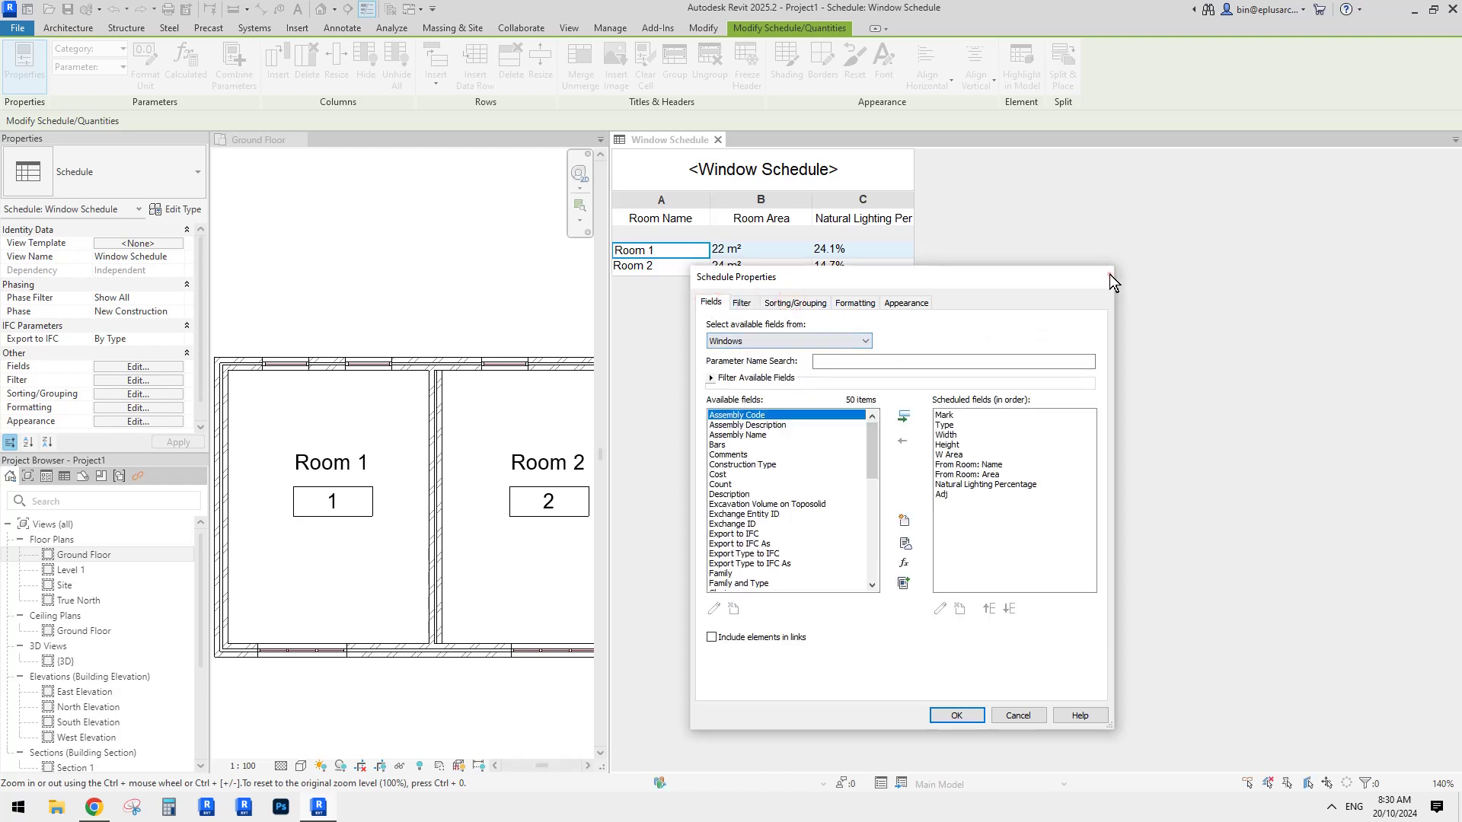
left_click(1103, 276)
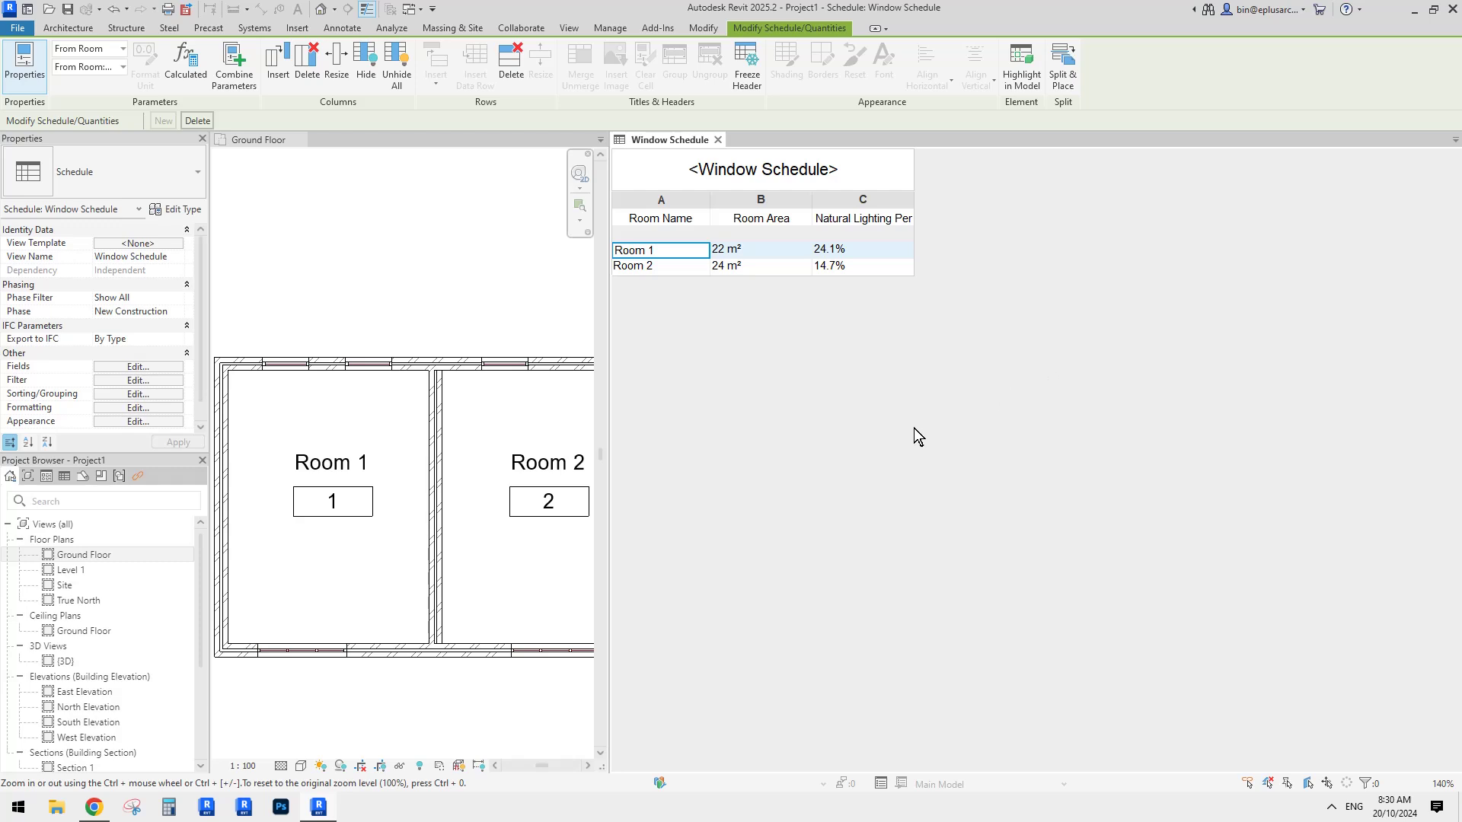
left_click(166, 368)
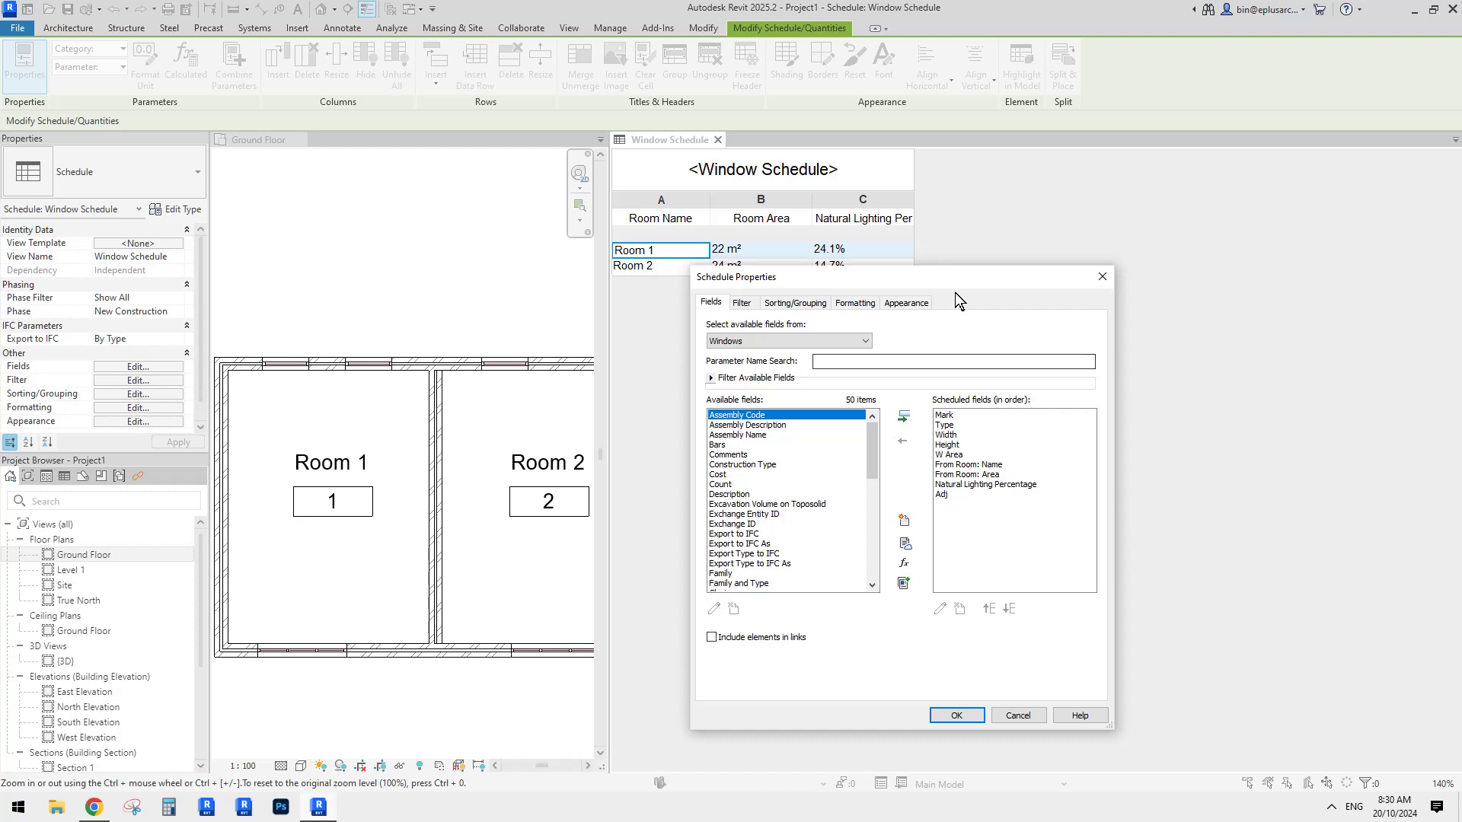
left_click(1020, 277)
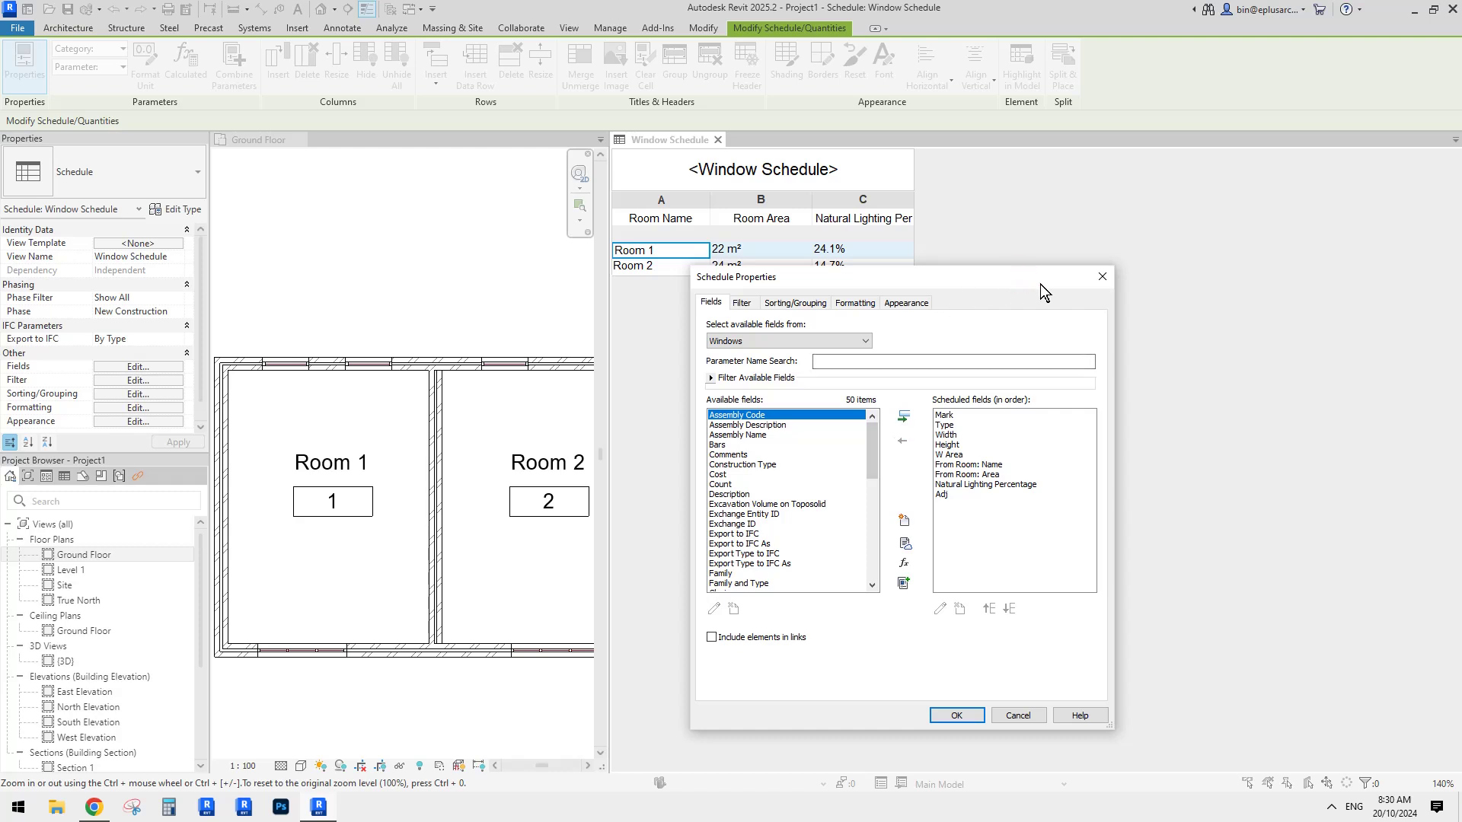
left_click(1106, 277)
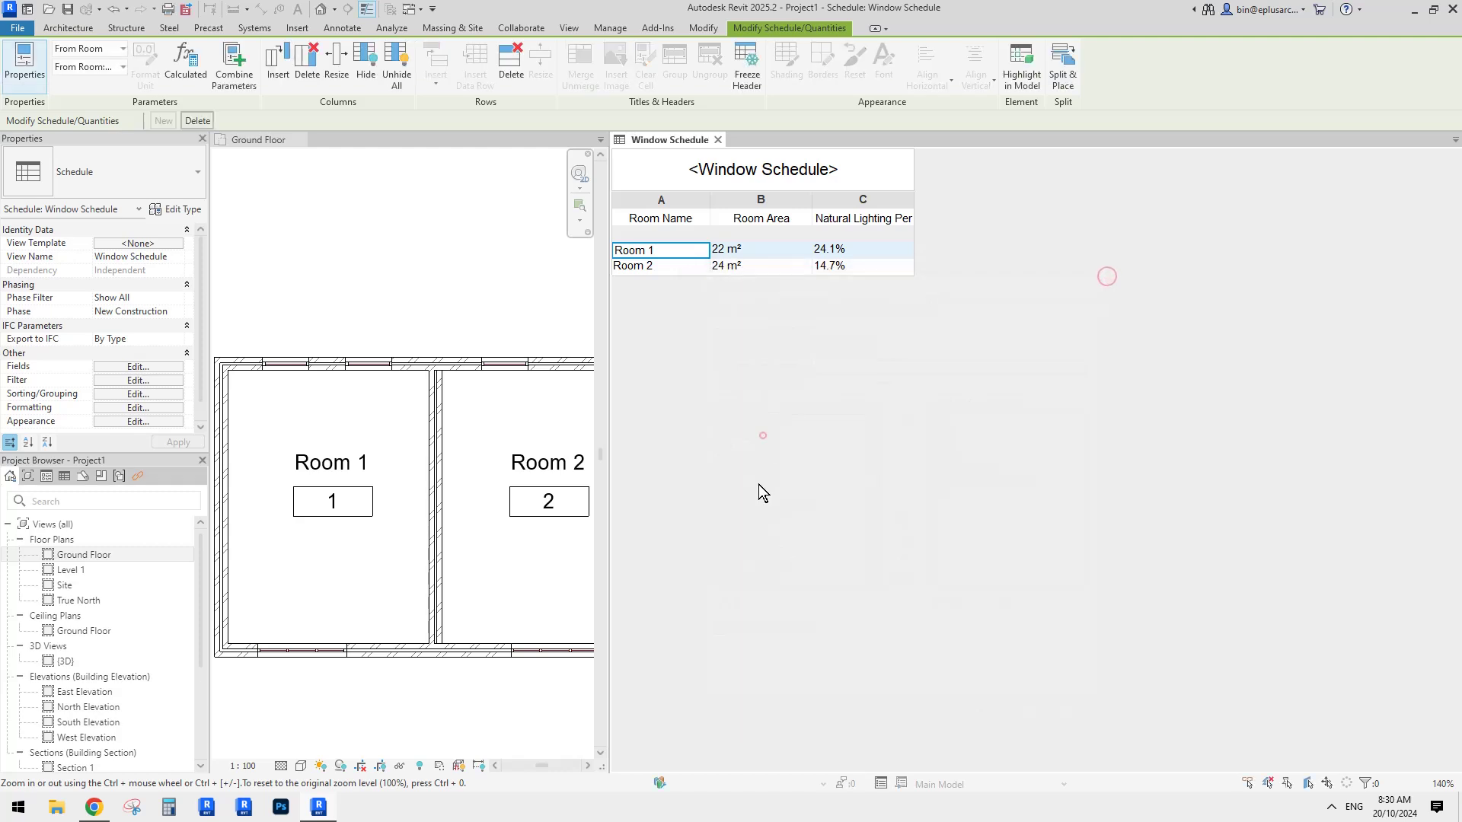
Switch to the Reddit post in Chrome, return to the Revit study community's feed and browse its newest posts.
left_click(761, 433)
key("alt+Tab")
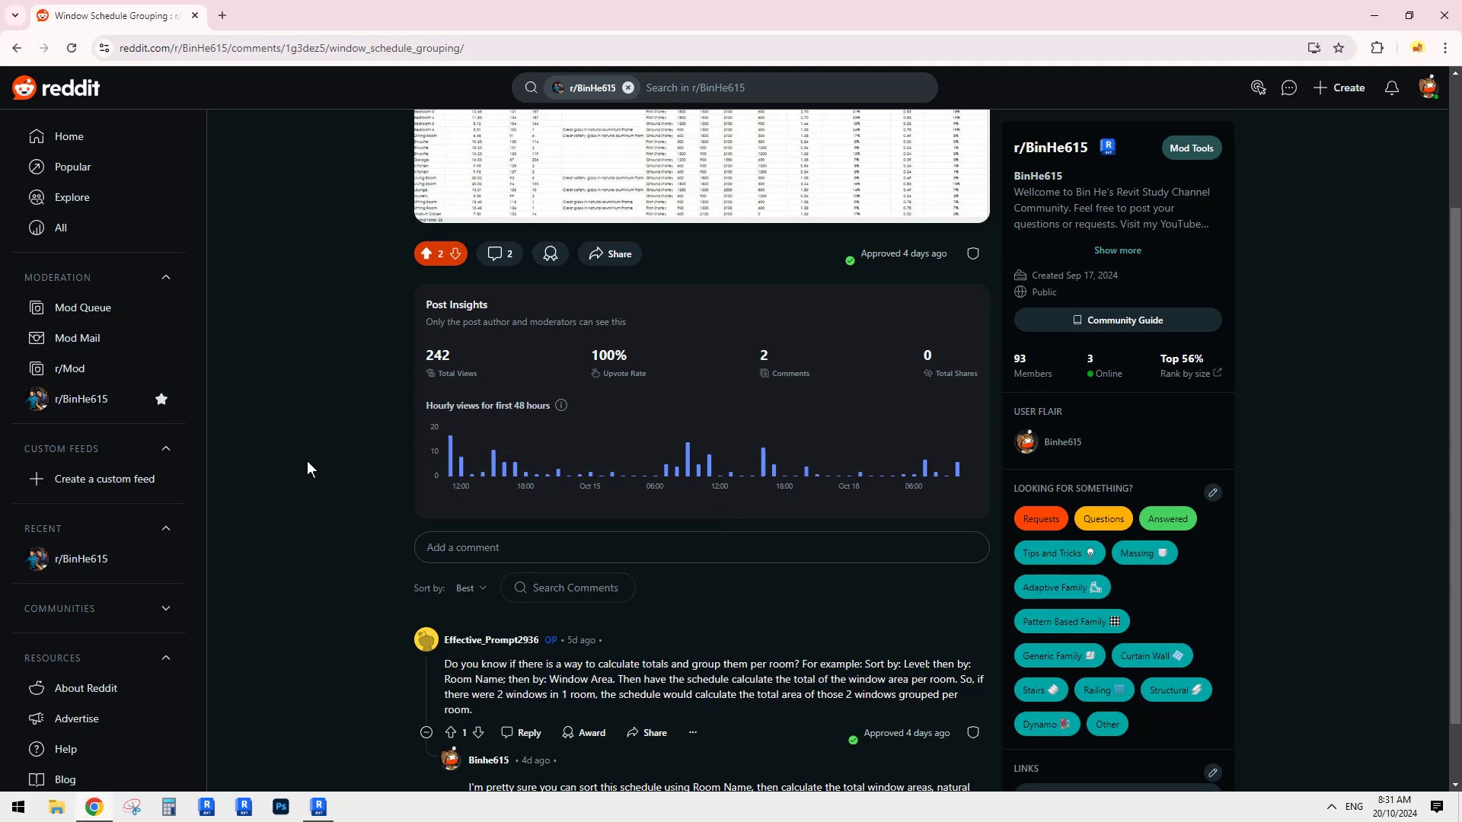
scroll(321, 217, "up", 3)
left_click(392, 147)
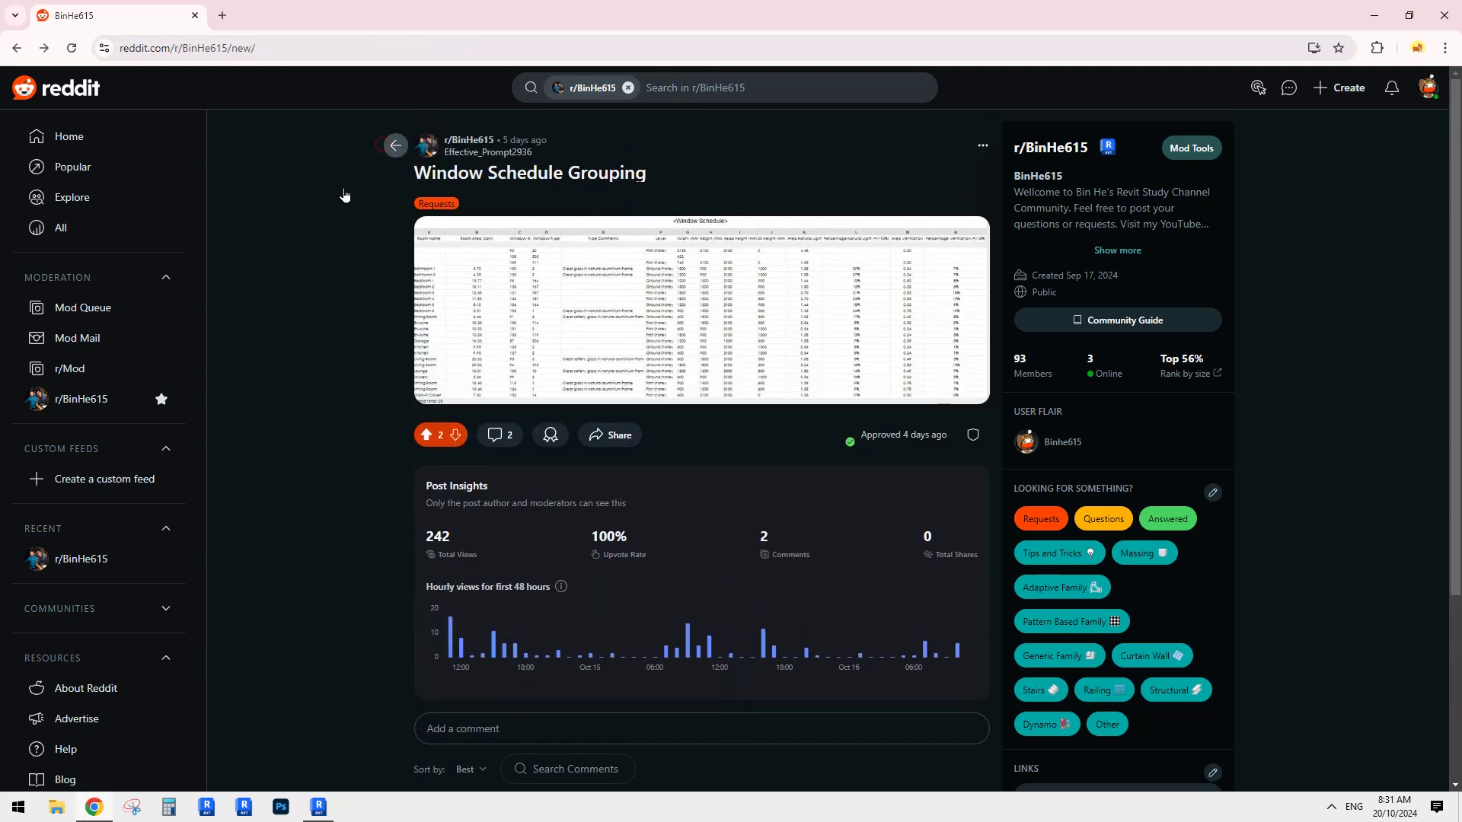
scroll(871, 280, "up", 5)
scroll(872, 278, "up", 4)
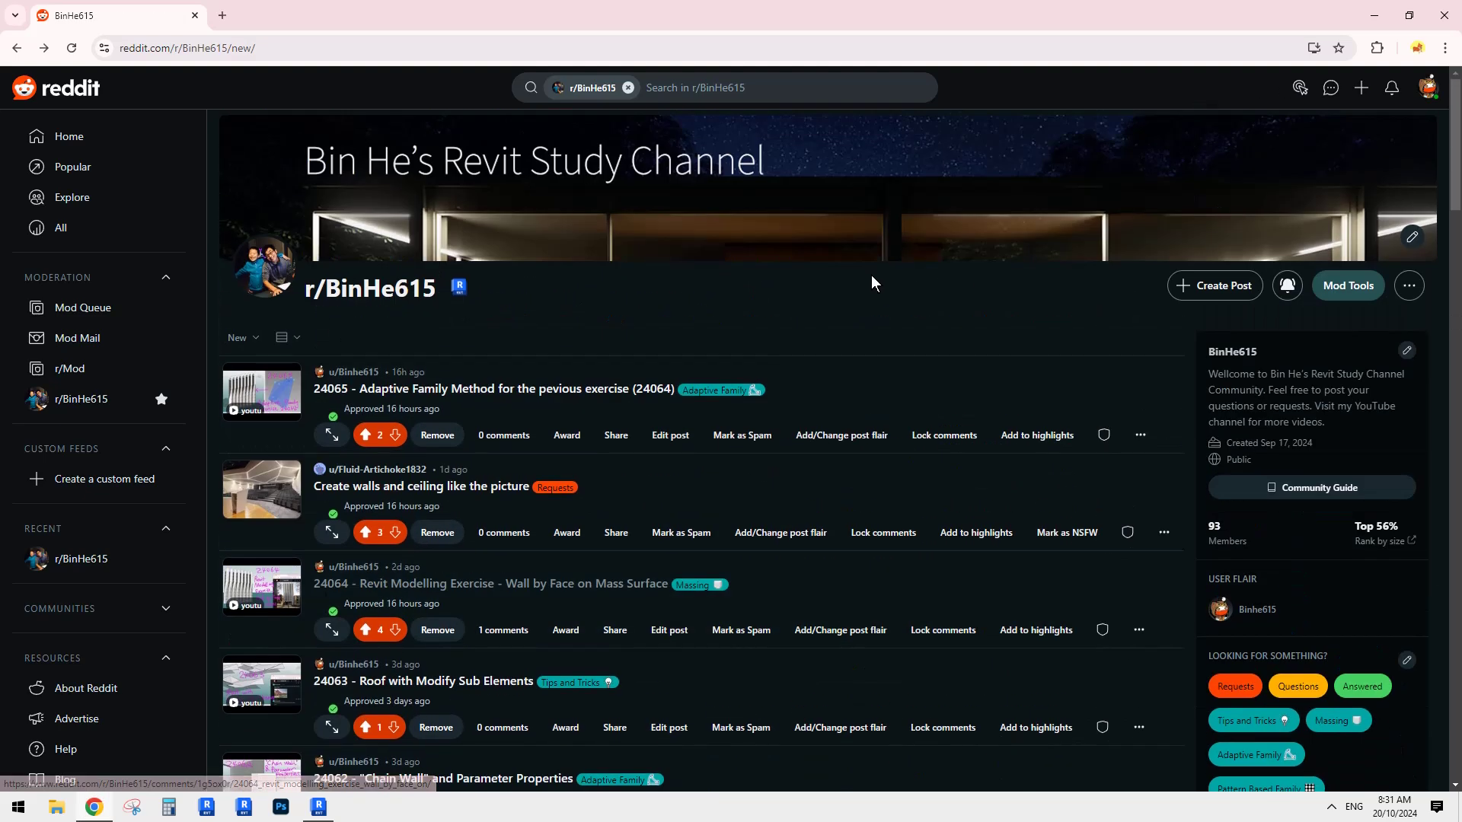
scroll(944, 303, "down", 2)
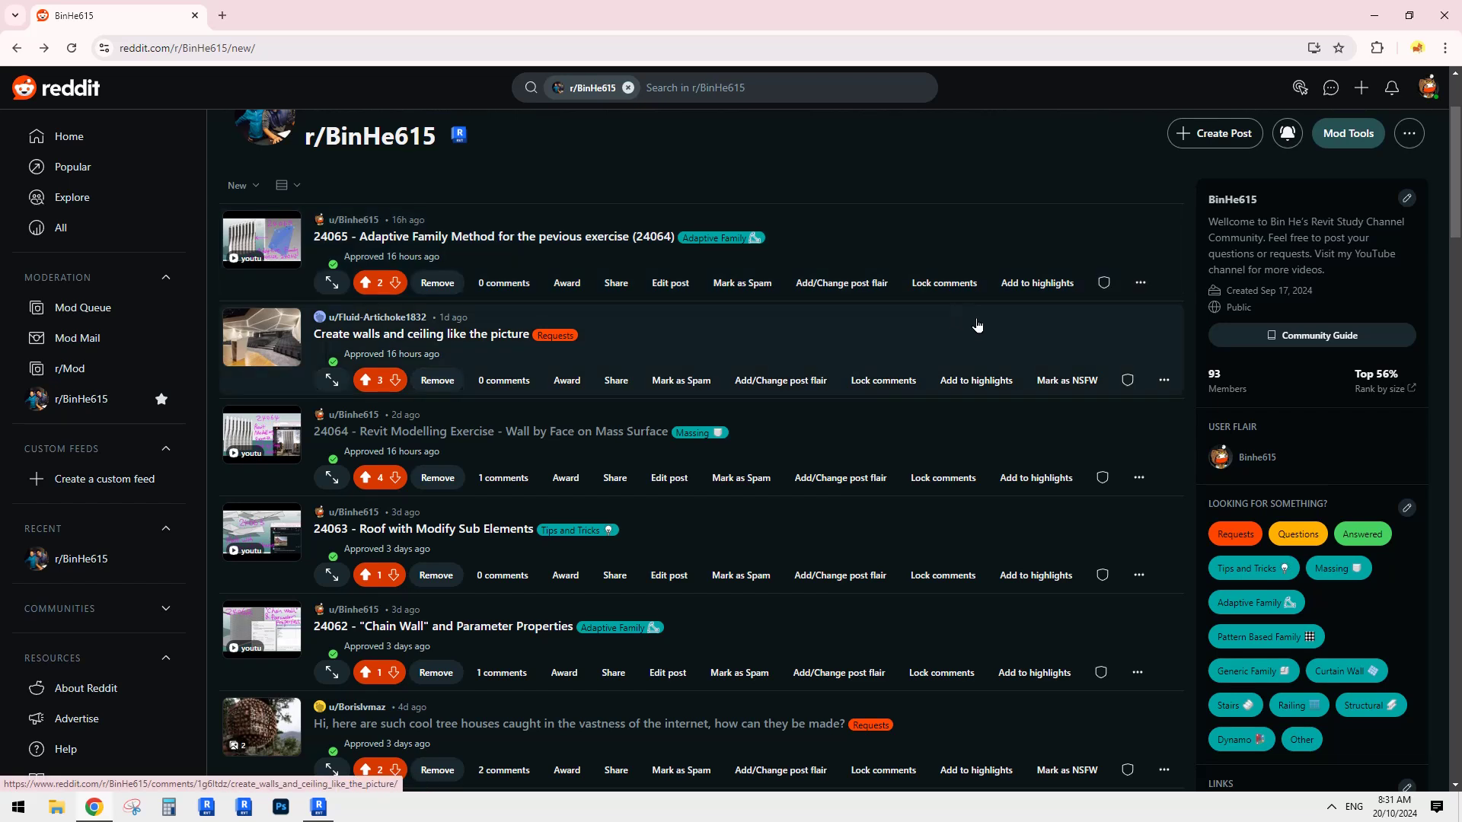
scroll(976, 325, "up", 1)
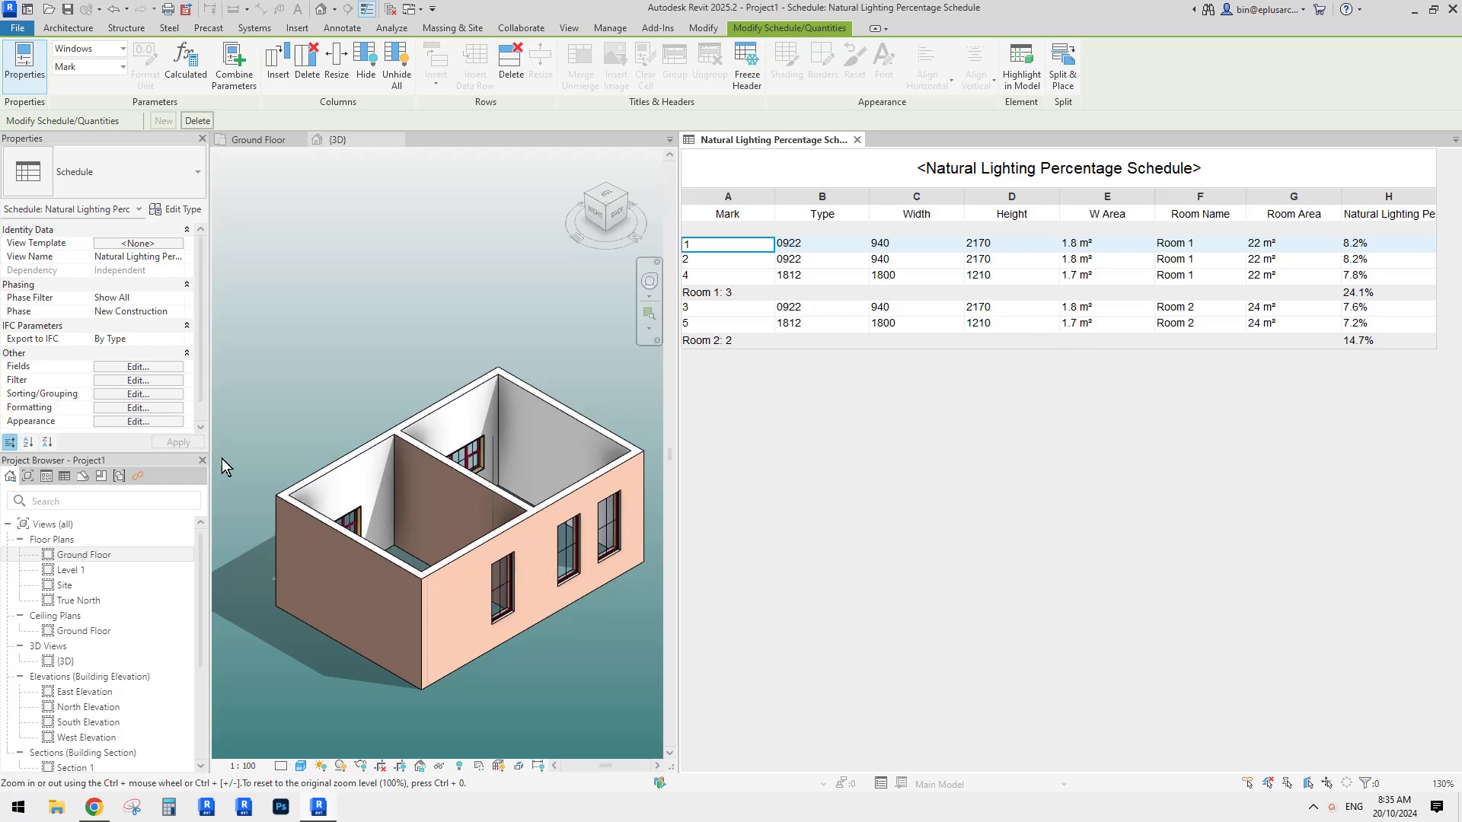
Inspect the Adj field in the Natural Lighting Percentage Schedule's scheduled fields, closing the properties without changes.
left_click(147, 367)
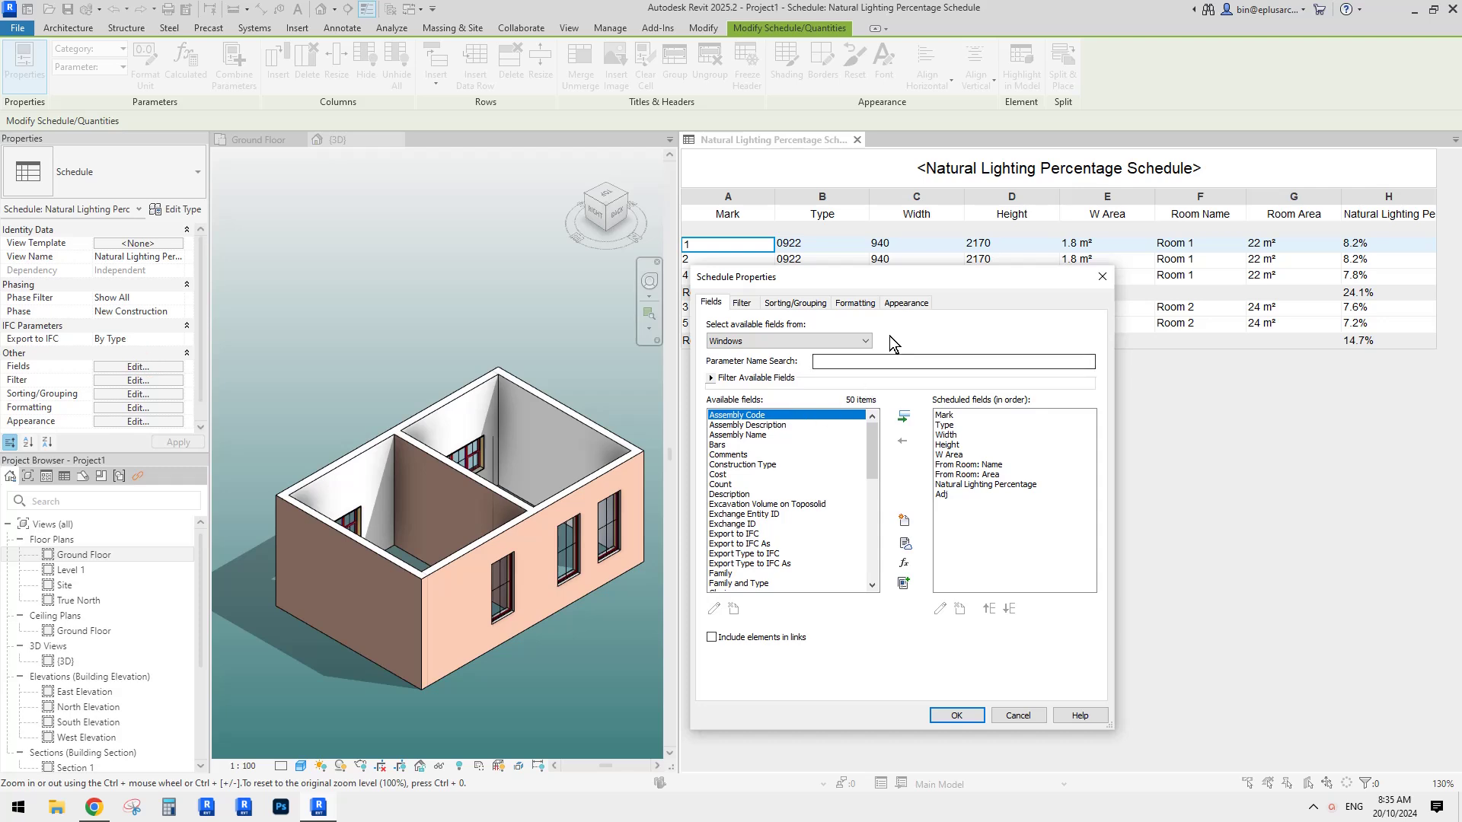
left_click(944, 496)
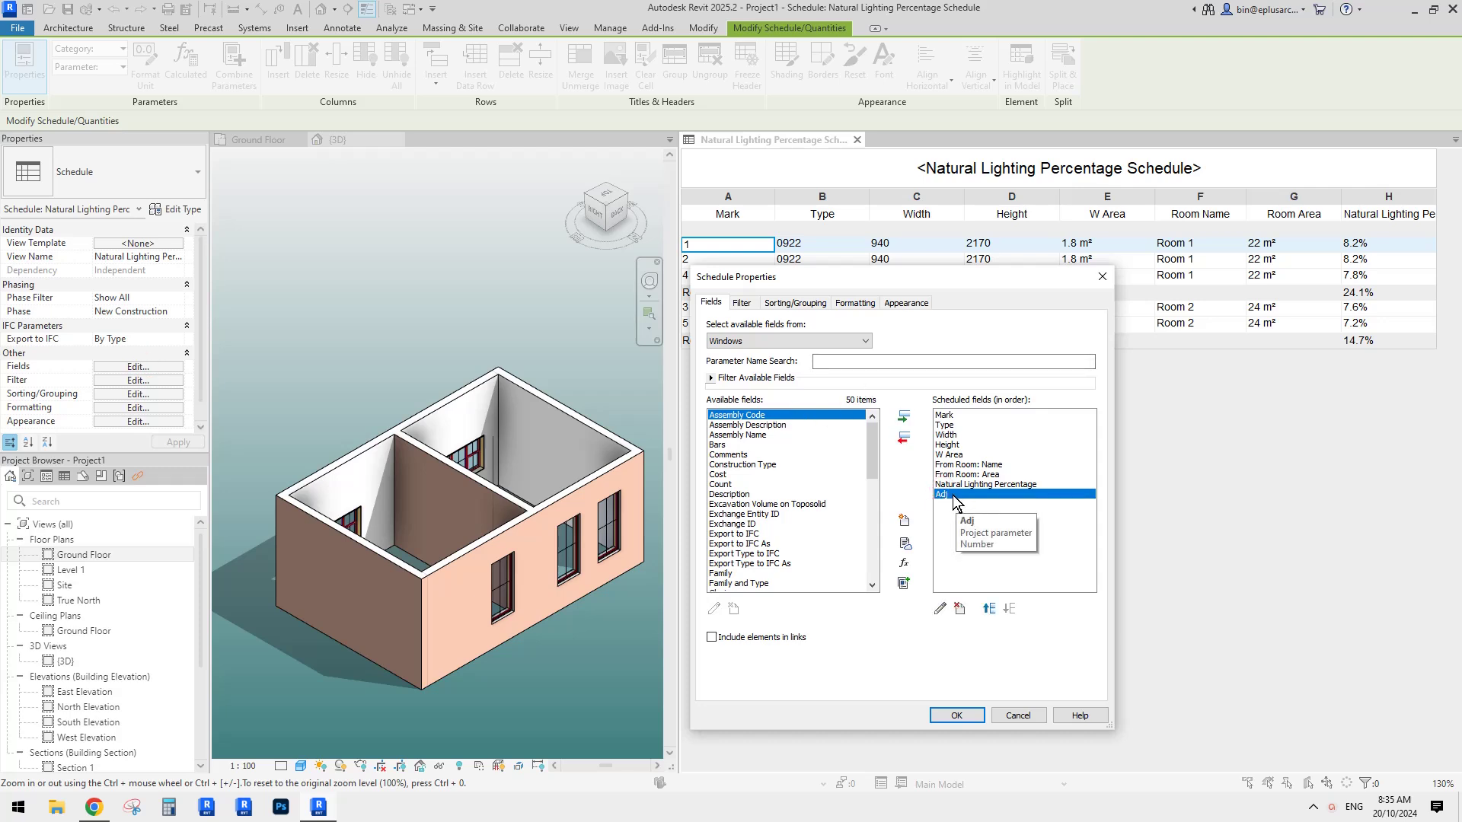
left_click(1016, 715)
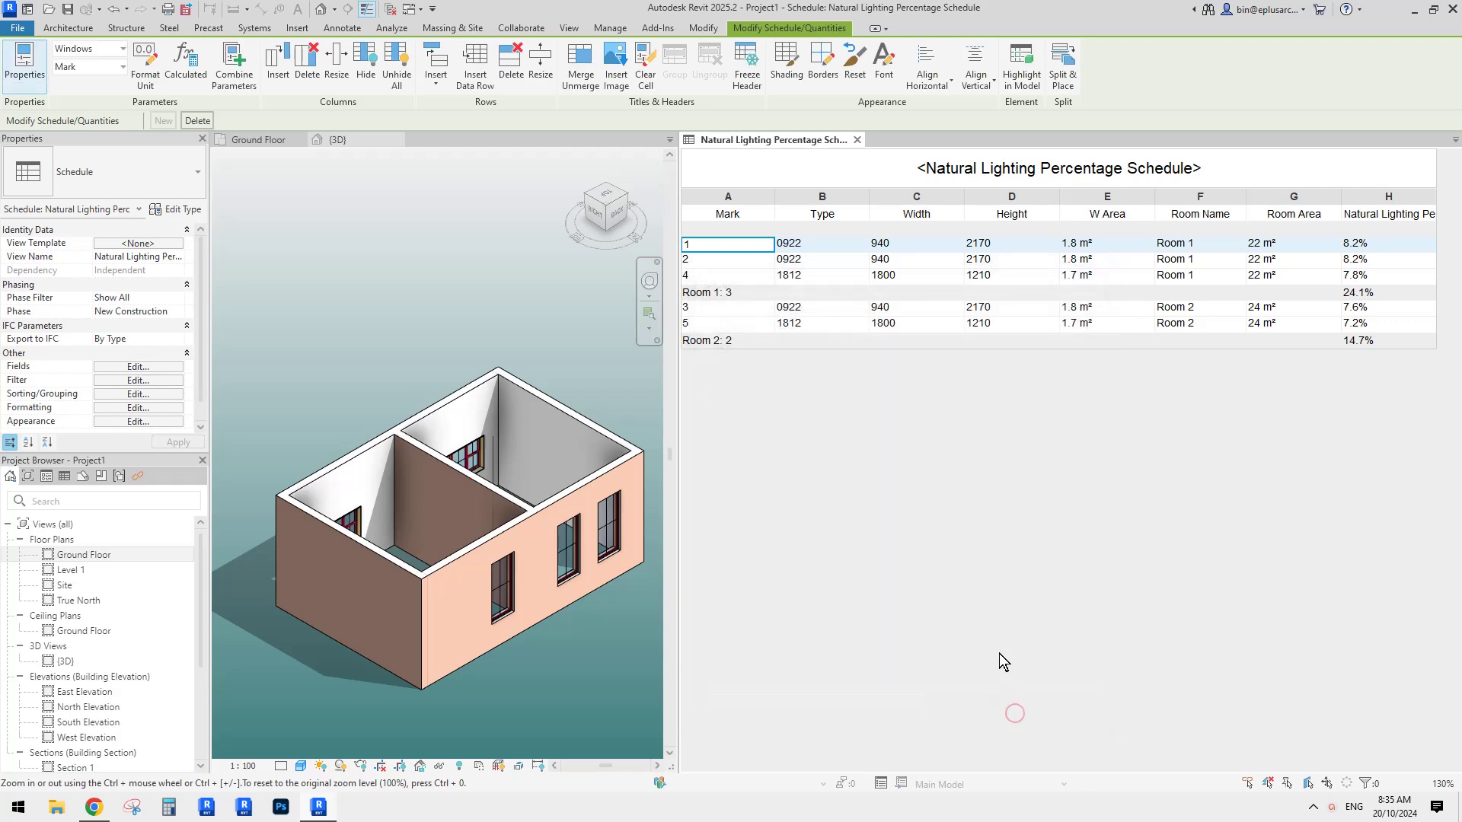